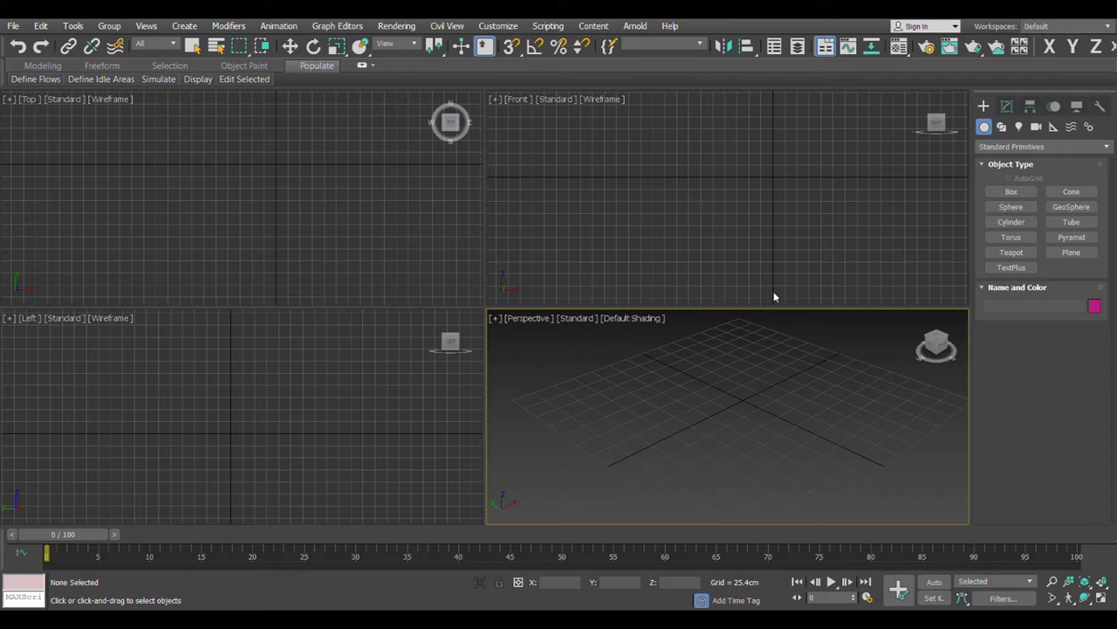
Activate the Front, Top and Left views in turn, then maximize the Perspective view with Alt+W.
middle_click_drag(752, 424, 728, 429)
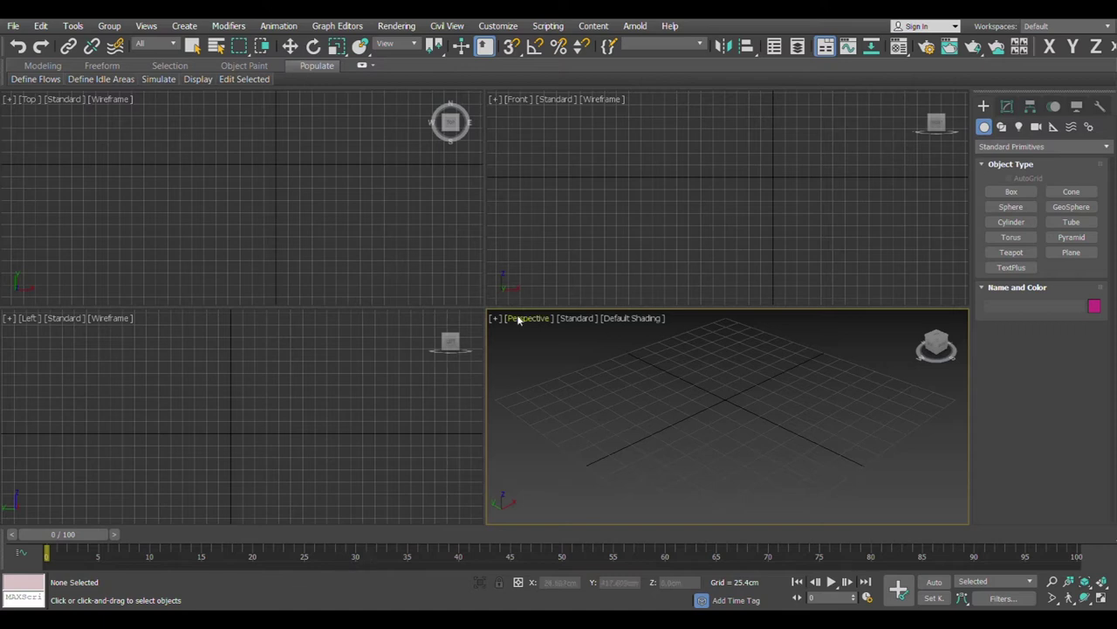
left_click(739, 262)
left_click(212, 208)
left_click(223, 422)
left_click(676, 456)
key("alt+w")
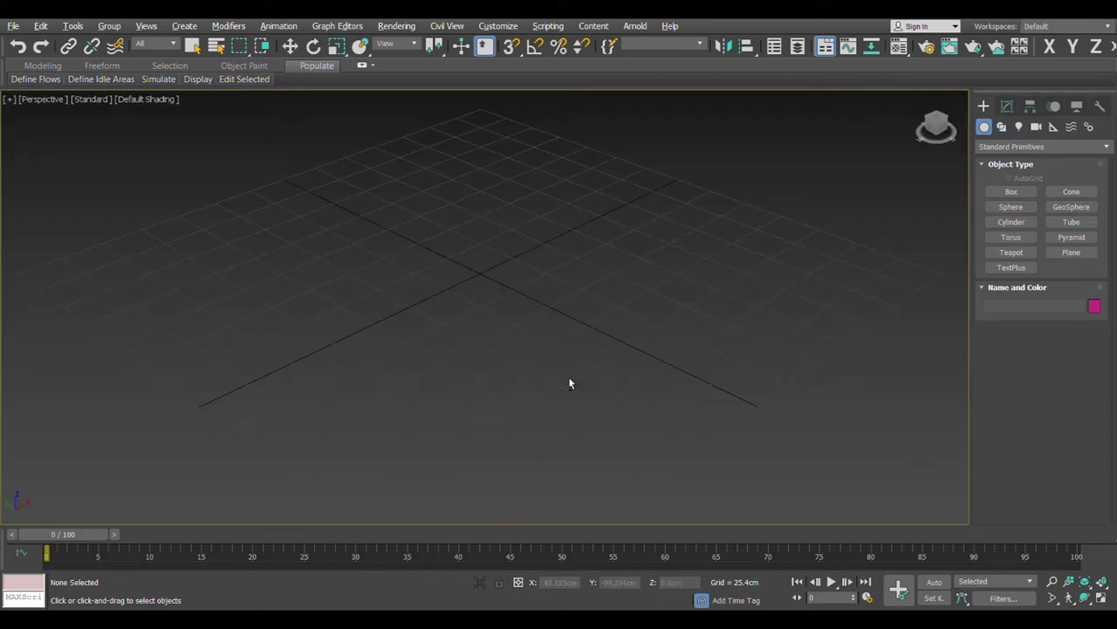
Toggle the Top and Front views full-size and back, ending in the four-view layout with Front active.
key("alt+w")
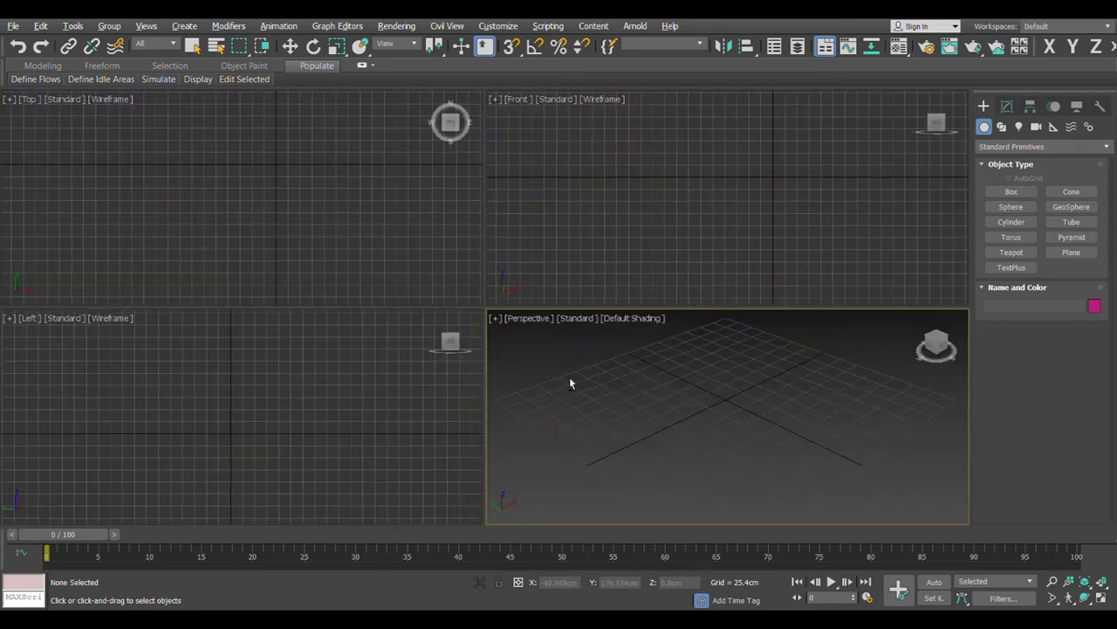
key("alt+w")
key("alt+w")
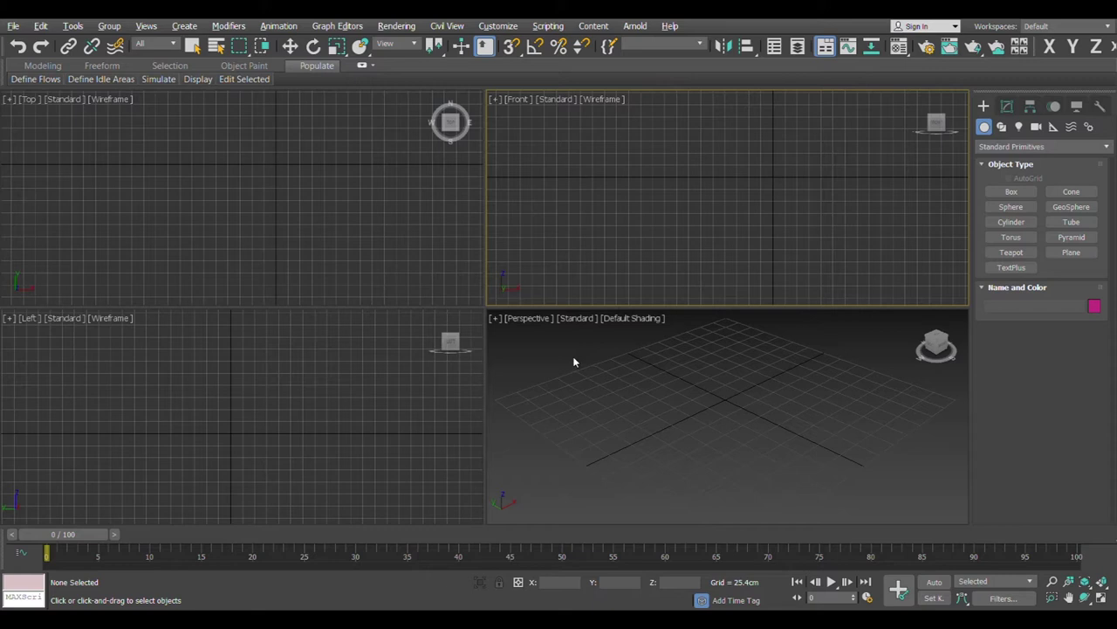
left_click(244, 177)
key("alt+w")
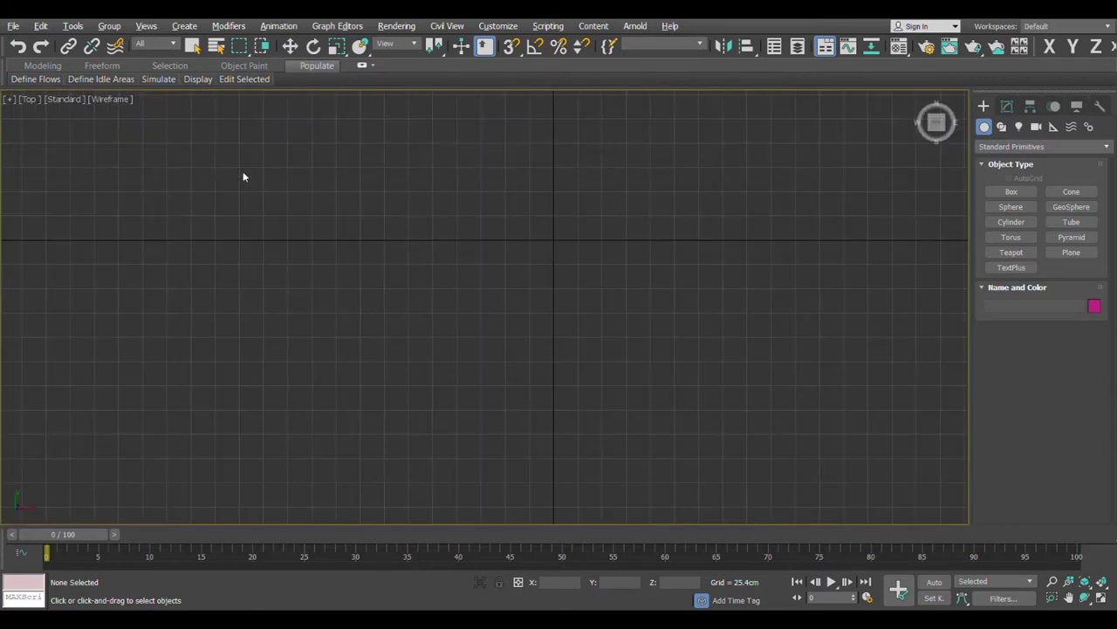
key("alt+w")
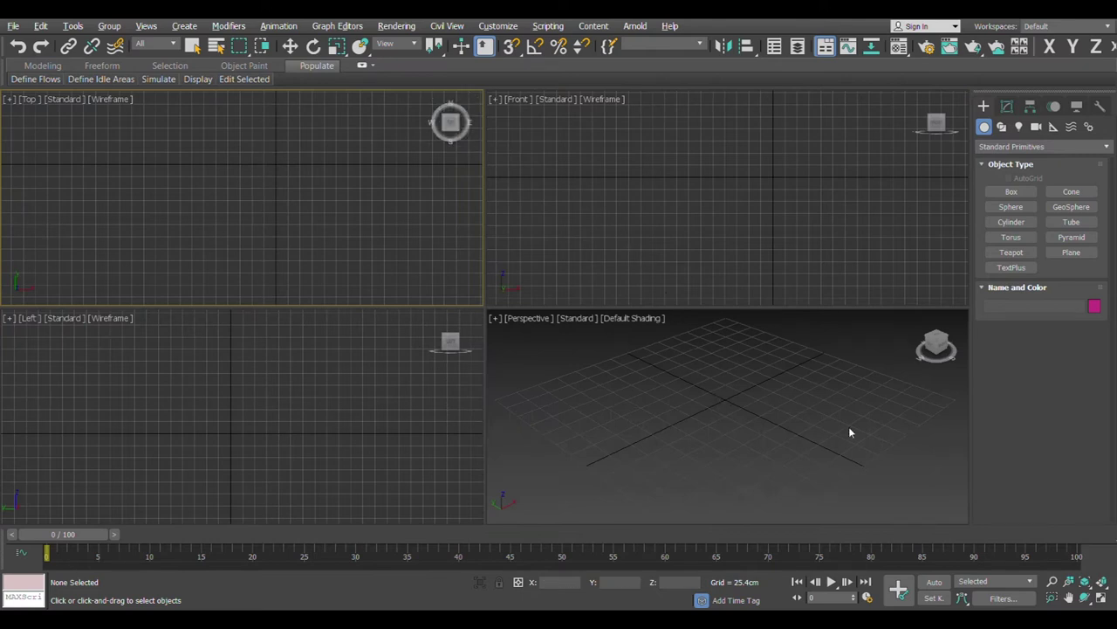
left_click(653, 232)
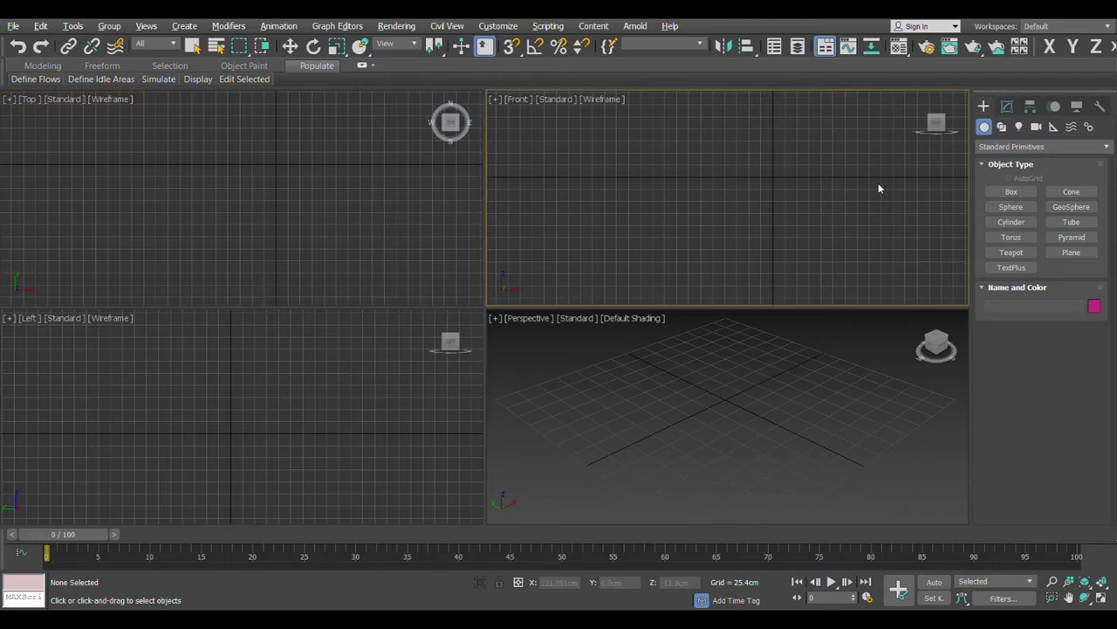
left_click(1103, 600)
left_click(1102, 601)
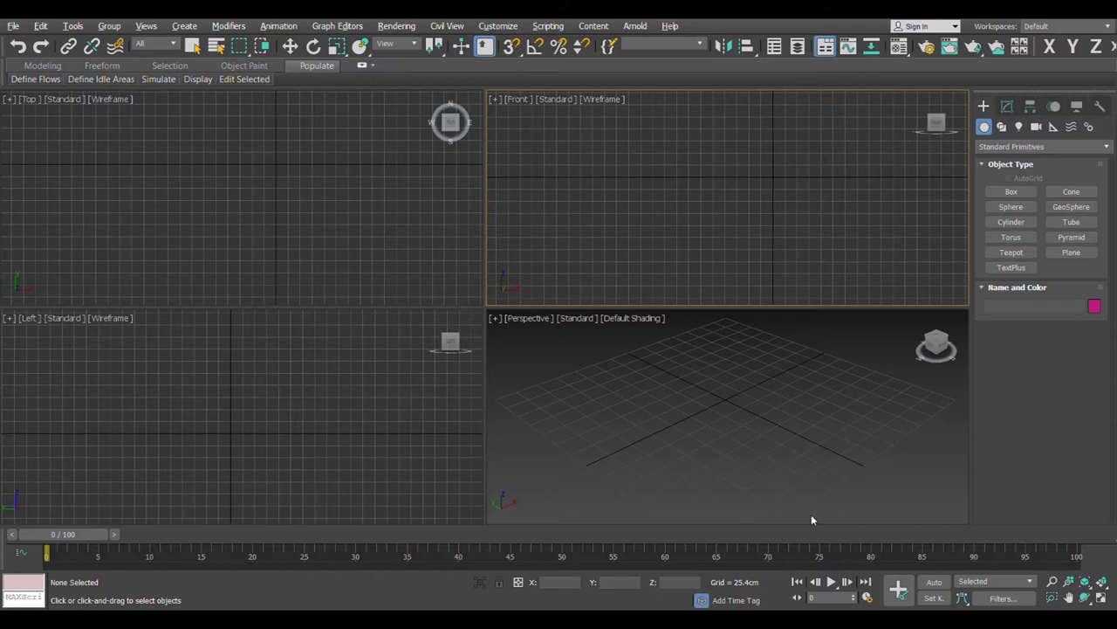
key("alt+w")
key("alt+w")
Activate the Perspective view, pan the grid back to centre, and pick the Box primitive.
left_click(649, 382)
key("alt+w")
middle_click_drag(498, 378, 579, 394)
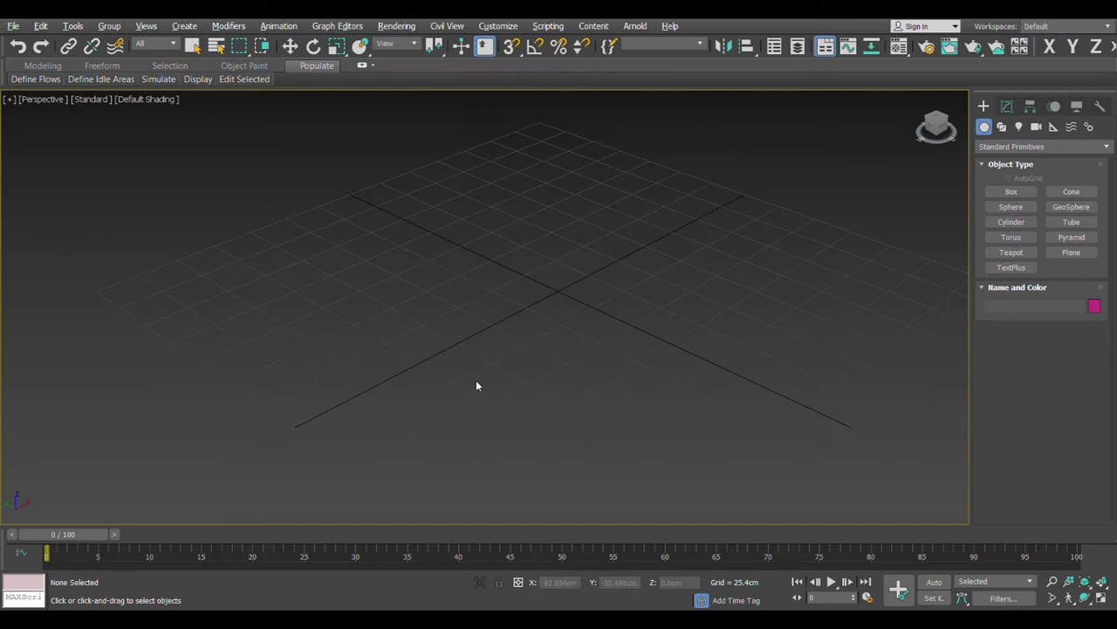
middle_click_drag(546, 328, 456, 300)
middle_click_drag(354, 335, 443, 354)
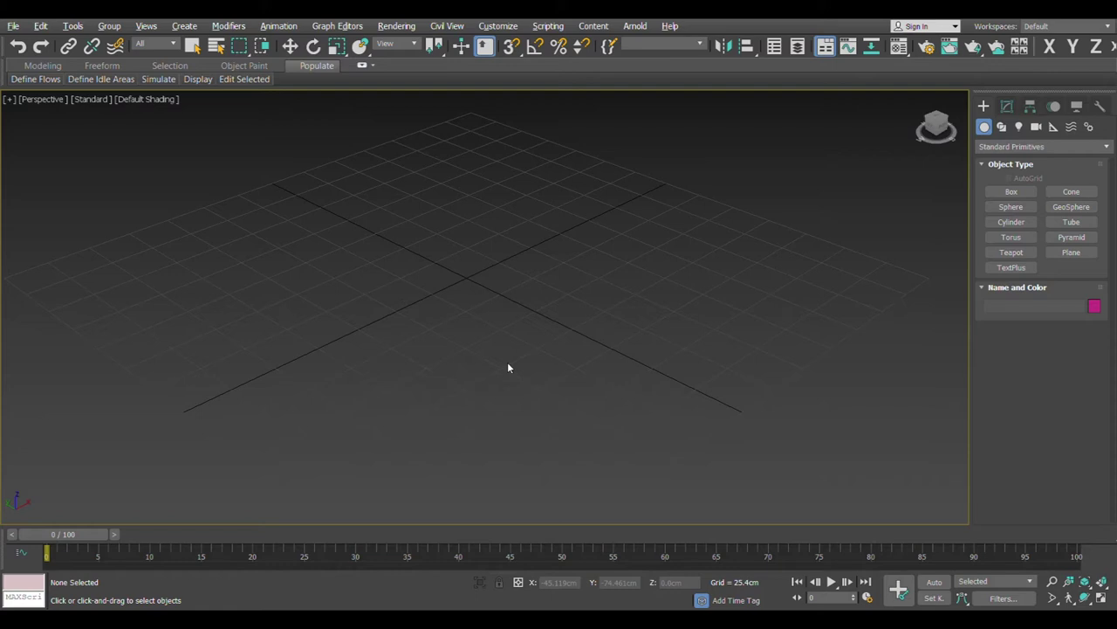
middle_click_drag(508, 367, 887, 250)
left_click(1004, 192)
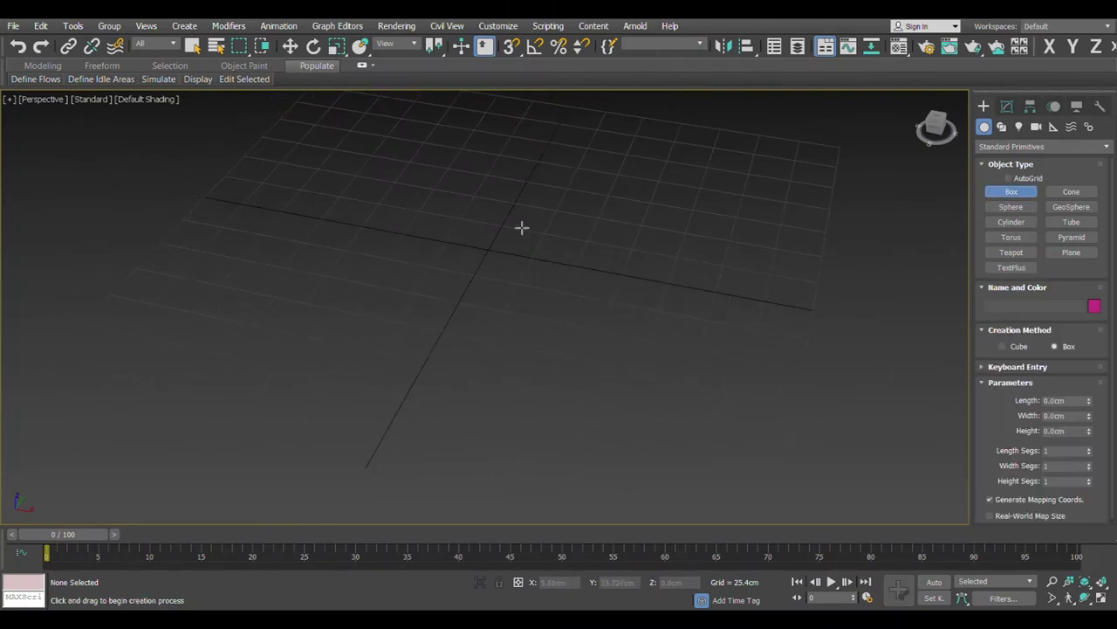
Draw three boxes: a large one 89.53cm tall, a smaller one to the right, and a 54.3cm one at left.
left_click_drag(463, 203, 578, 375)
left_click(564, 249)
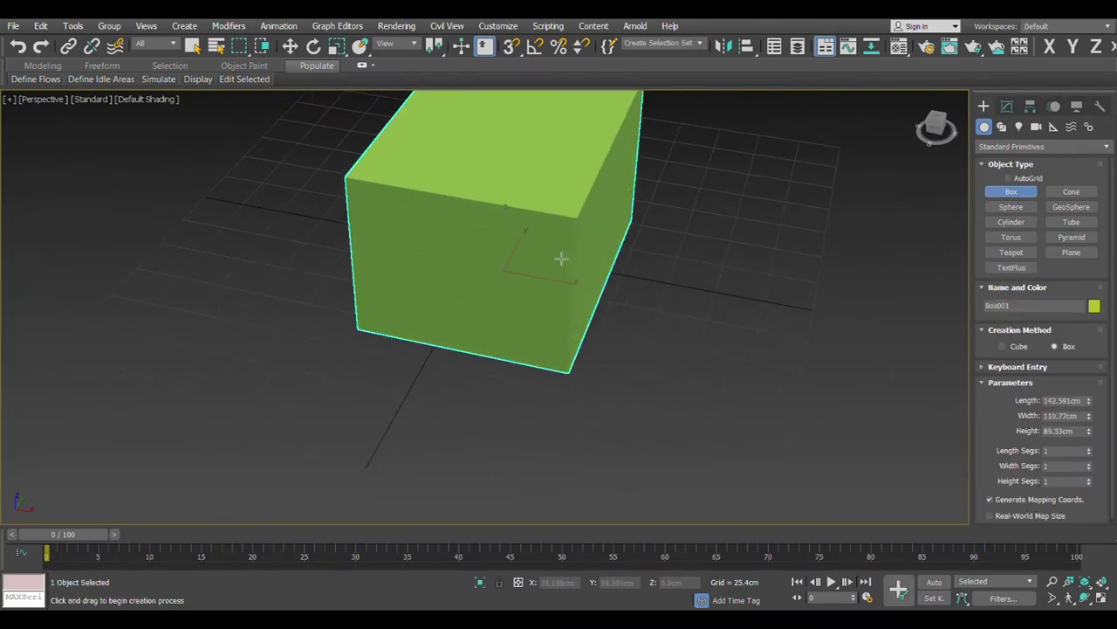
scroll(544, 389, "down", 5)
left_click_drag(664, 380, 728, 456)
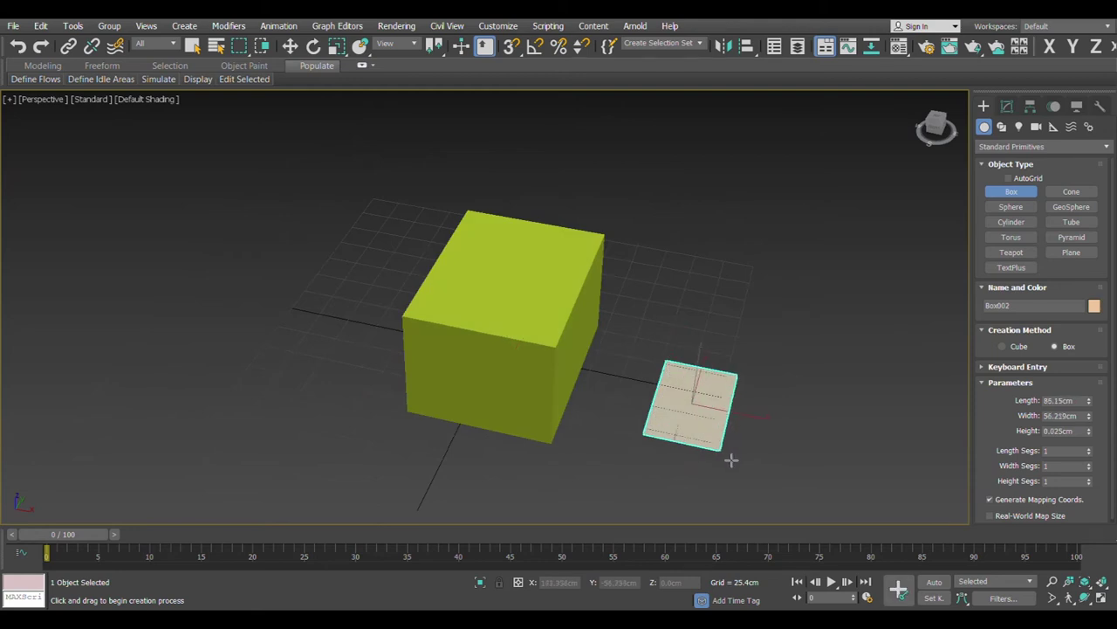
left_click(748, 399)
mouse_move(194, 390)
left_mouse_down()
mouse_move(244, 409)
mouse_move(306, 479)
left_mouse_up()
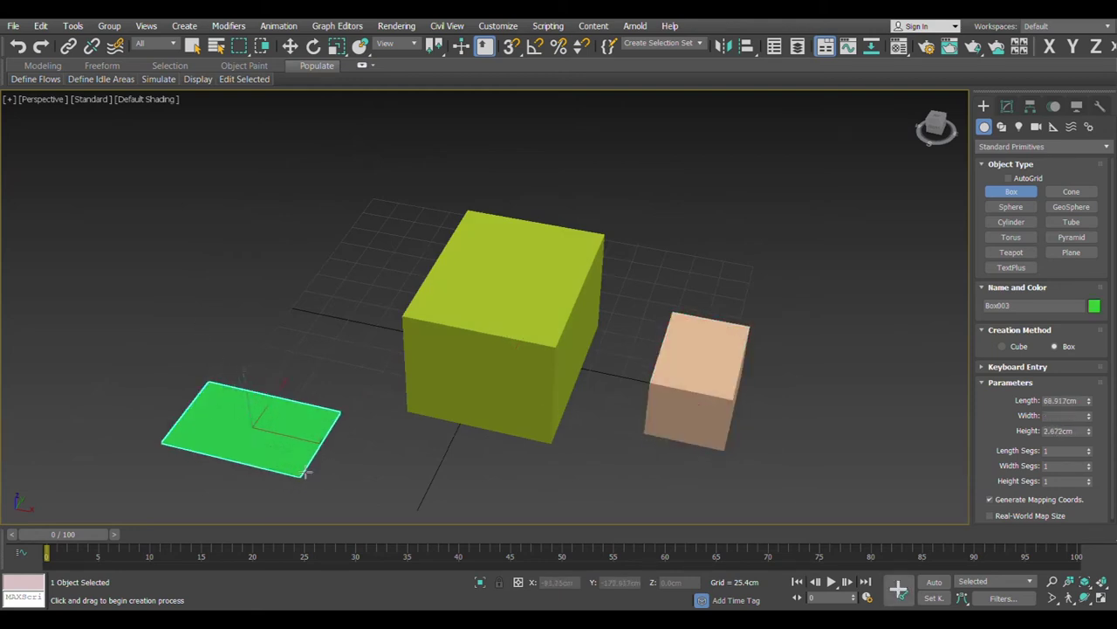
left_click(310, 411)
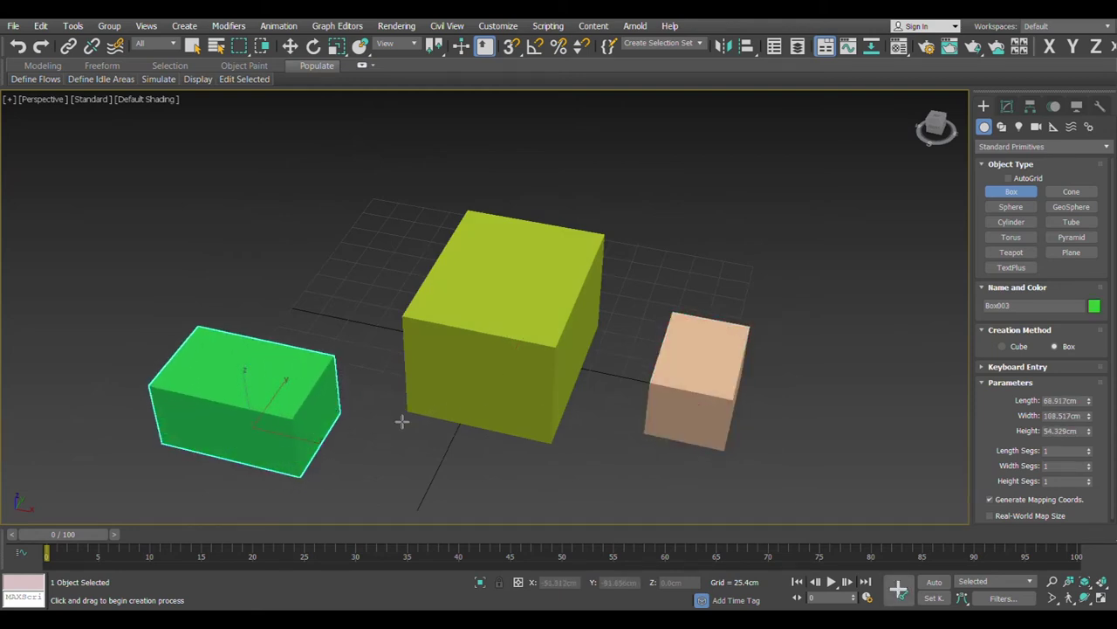
middle_click_drag(419, 401, 409, 338)
middle_click_drag(345, 368, 375, 376, "alt")
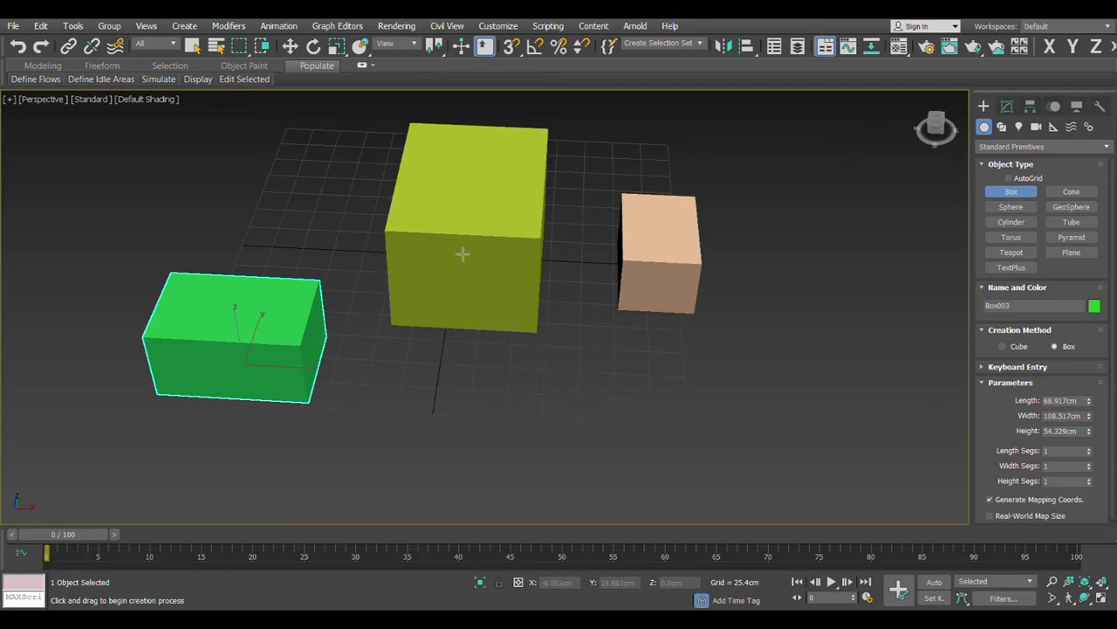
Select the large yellow-green box with the Move tool and orbit around it.
key("w")
left_click(452, 229)
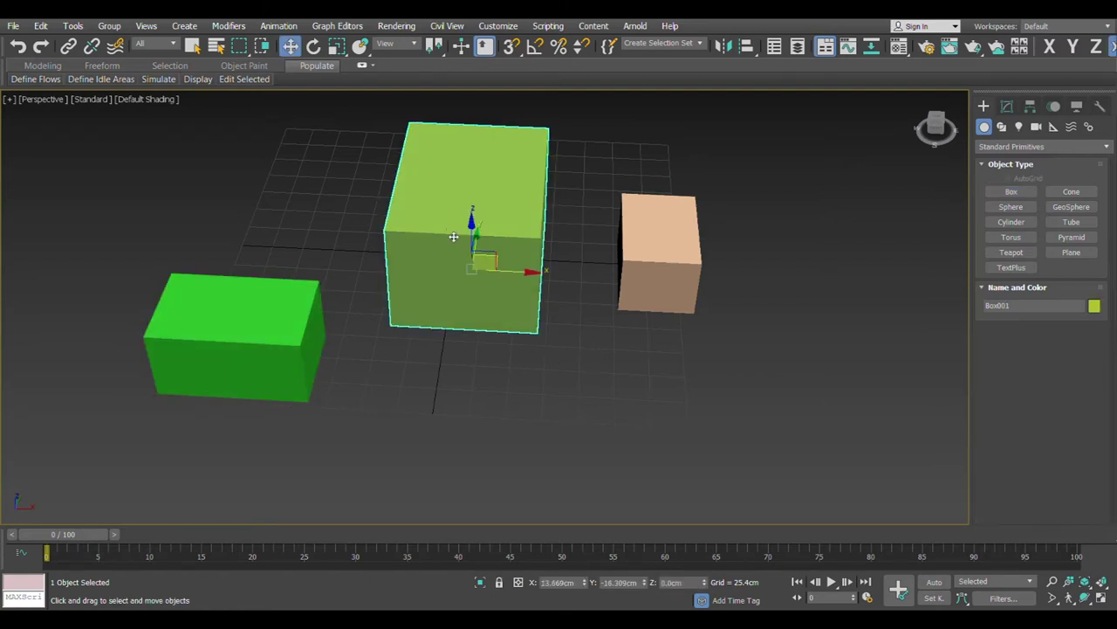
scroll(452, 233, "up", 5)
middle_click_drag(427, 389, 335, 372, "alt")
scroll(532, 369, "down", 5)
middle_click_drag(610, 419, 537, 425, "alt")
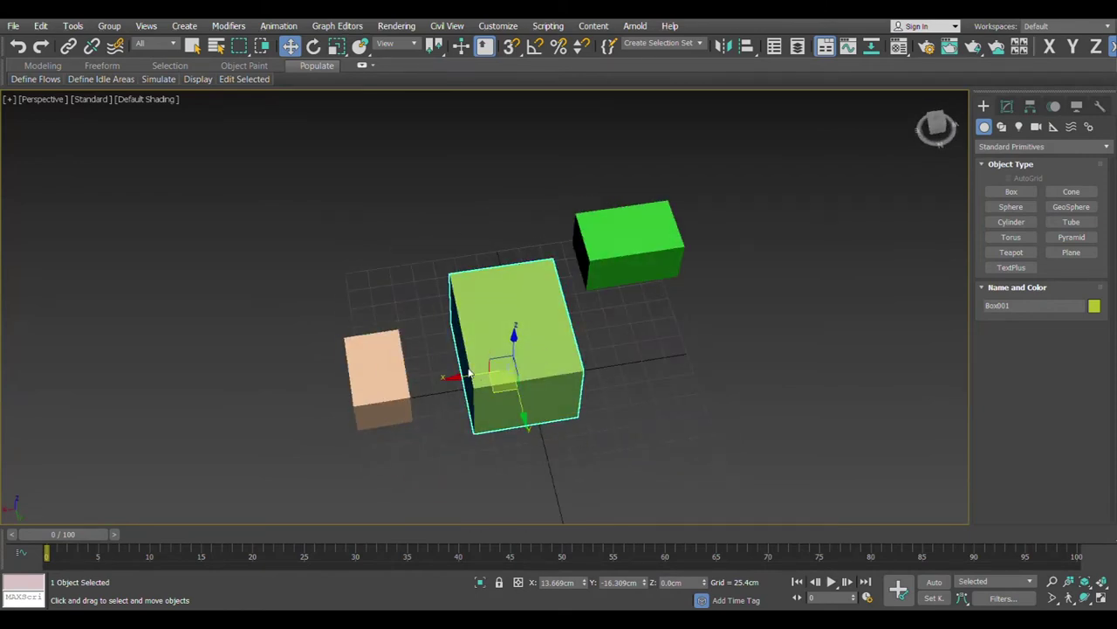
middle_click_drag(641, 424, 563, 313, "alt")
middle_click_drag(488, 320, 511, 399, "alt")
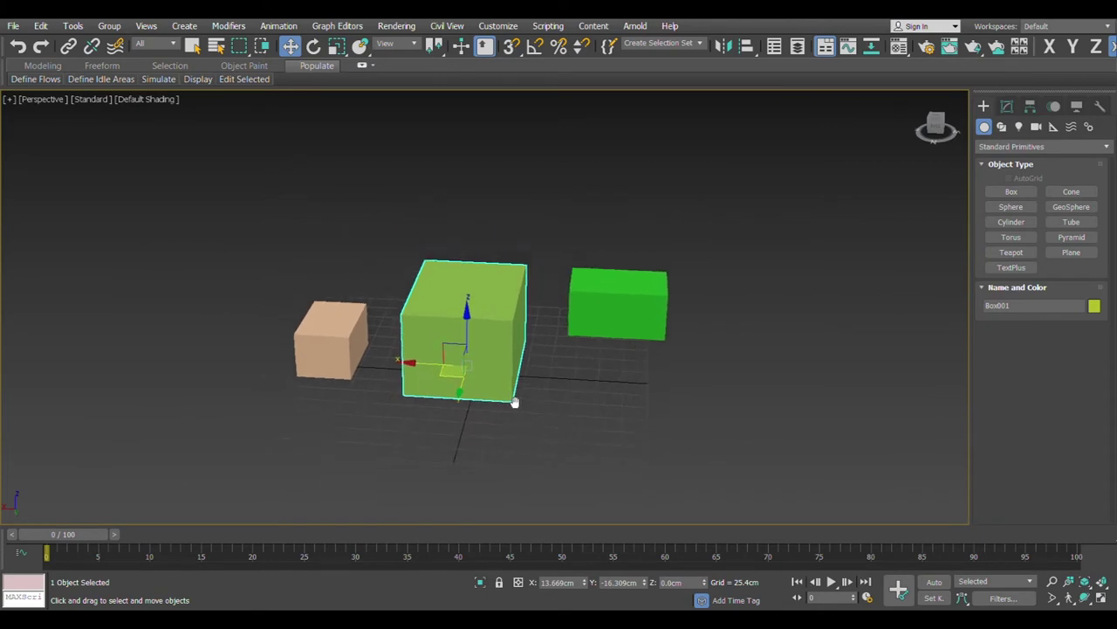
Zoom in and out on the yellow-green box and pan the view slightly left.
scroll(449, 358, "up", 4)
scroll(448, 358, "up", 2)
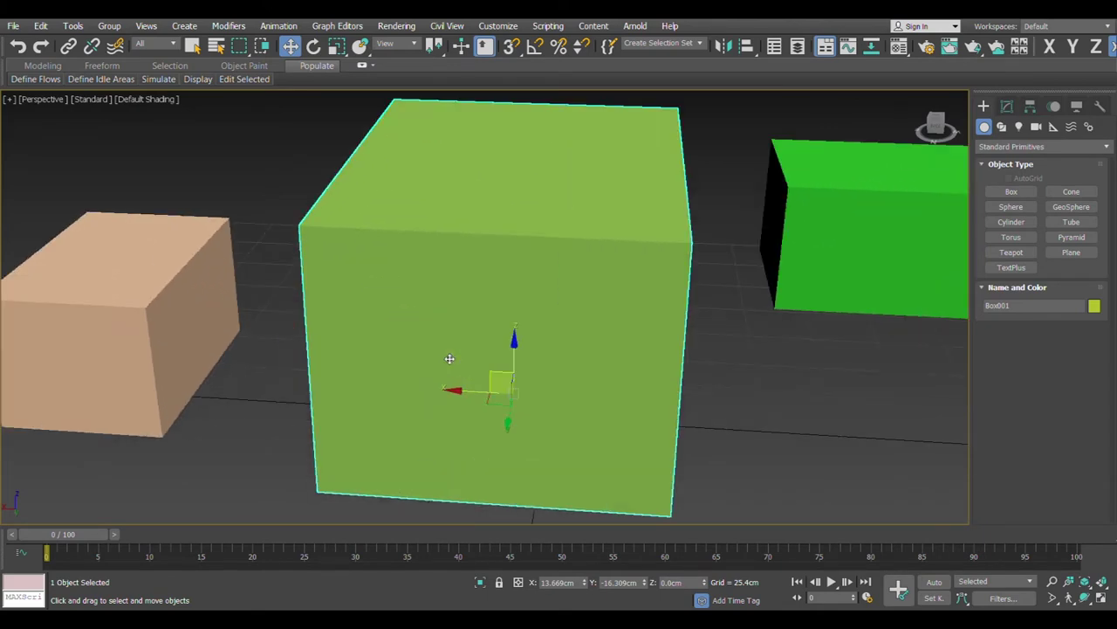
scroll(449, 358, "down", 5)
scroll(448, 358, "up", 6)
scroll(449, 358, "down", 4)
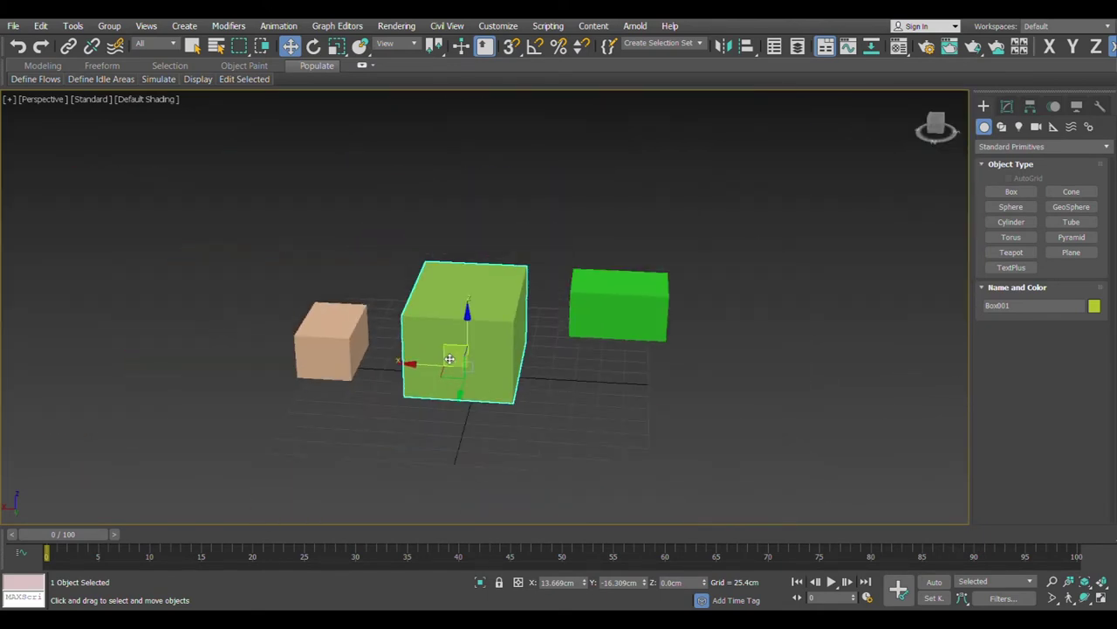
scroll(448, 358, "up", 6)
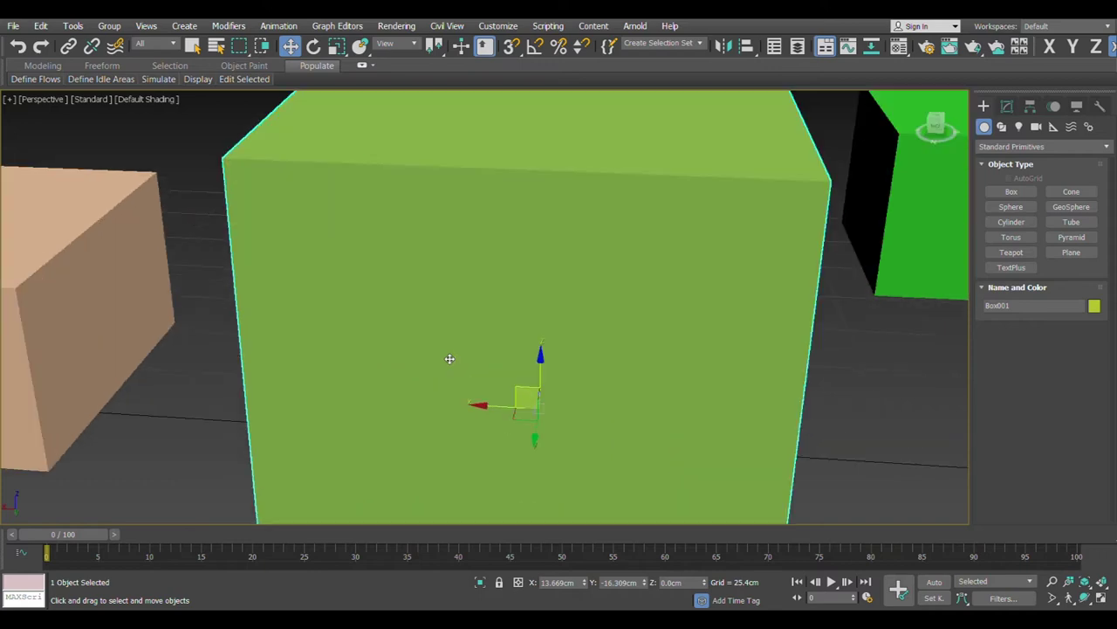
scroll(449, 358, "down", 6)
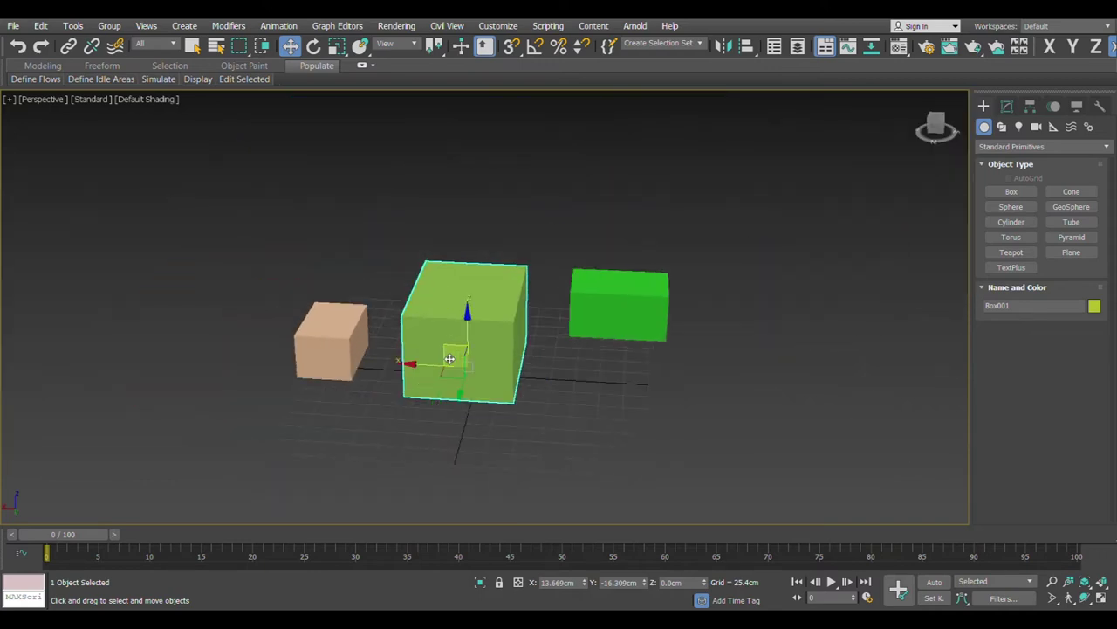
scroll(449, 358, "up", 4)
scroll(449, 358, "up", 2)
scroll(449, 358, "down", 4)
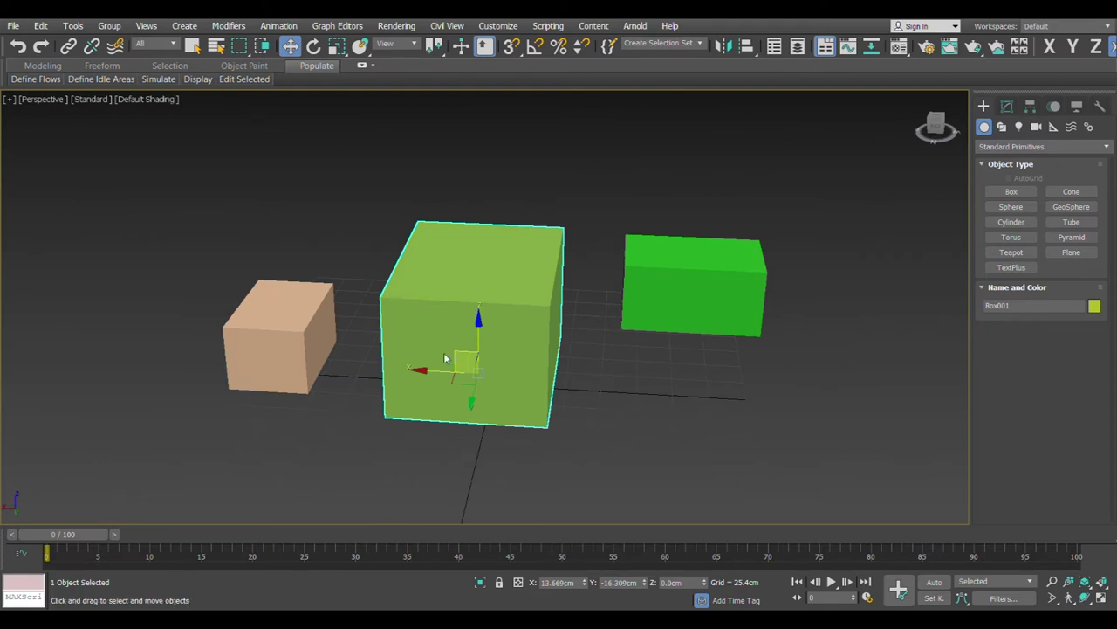
scroll(444, 358, "up", 4)
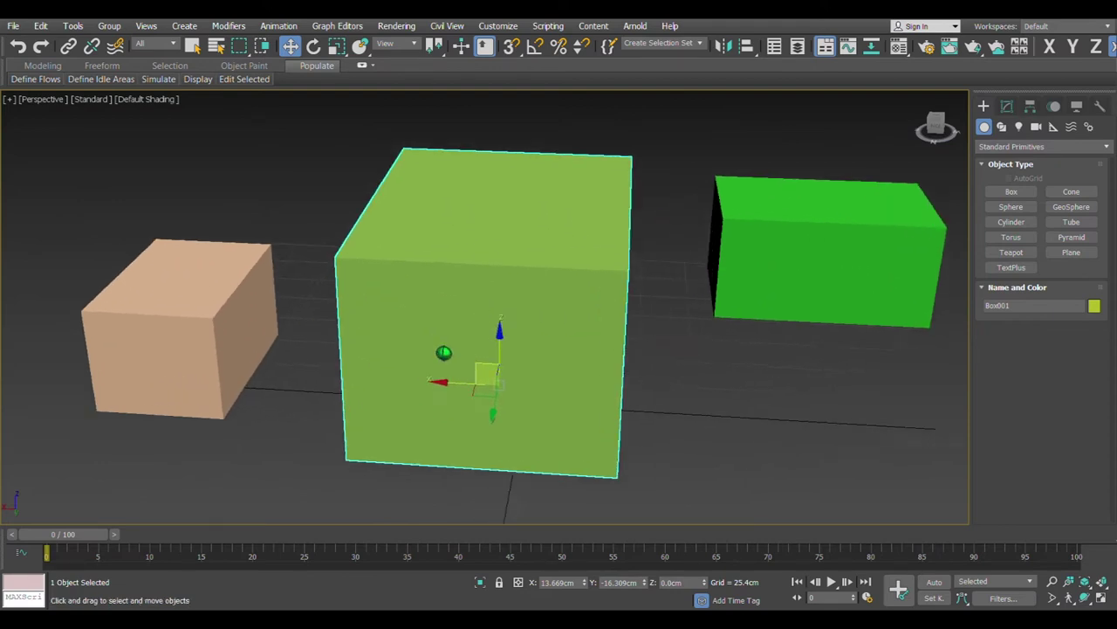
scroll(445, 357, "down", 7)
scroll(444, 352, "up", 5)
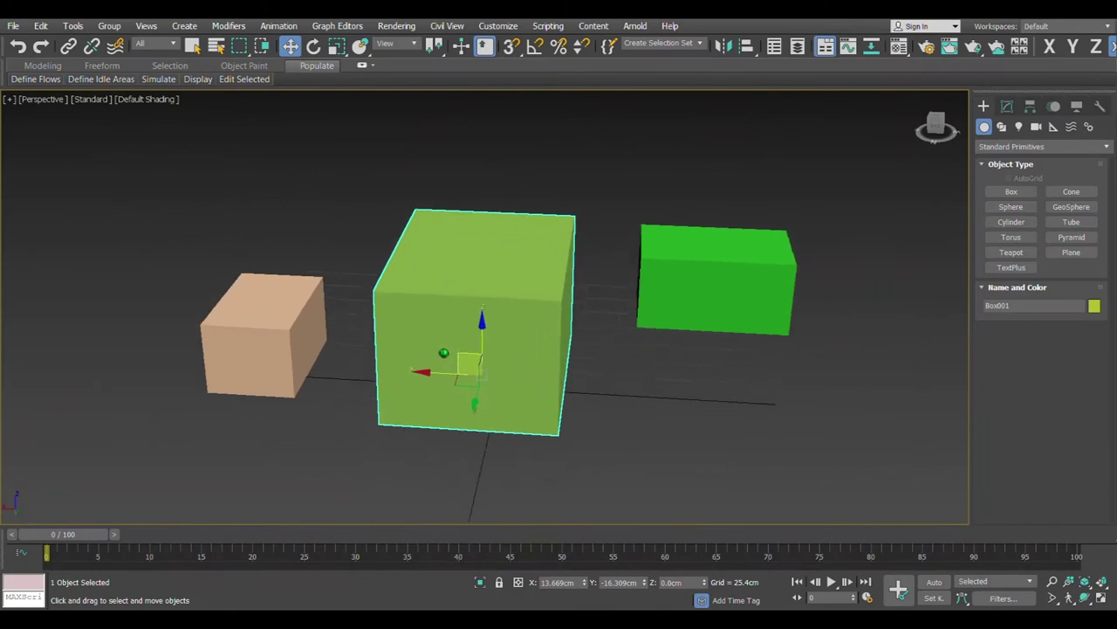
scroll(443, 353, "down", 3)
scroll(444, 353, "up", 4)
scroll(444, 353, "up", 2)
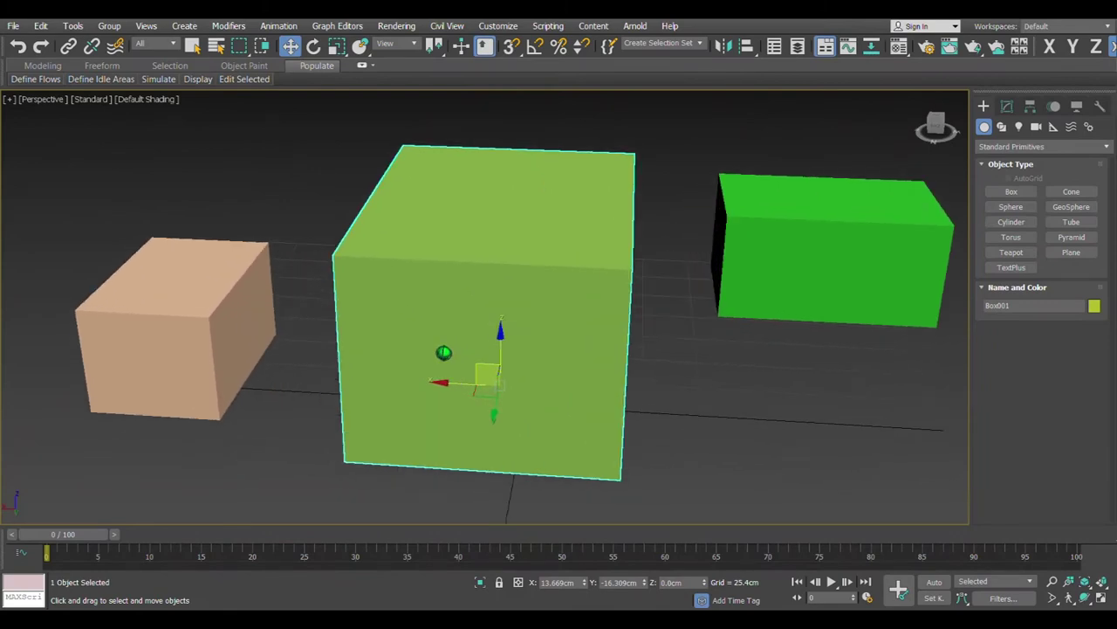
middle_click_drag(466, 390, 423, 385)
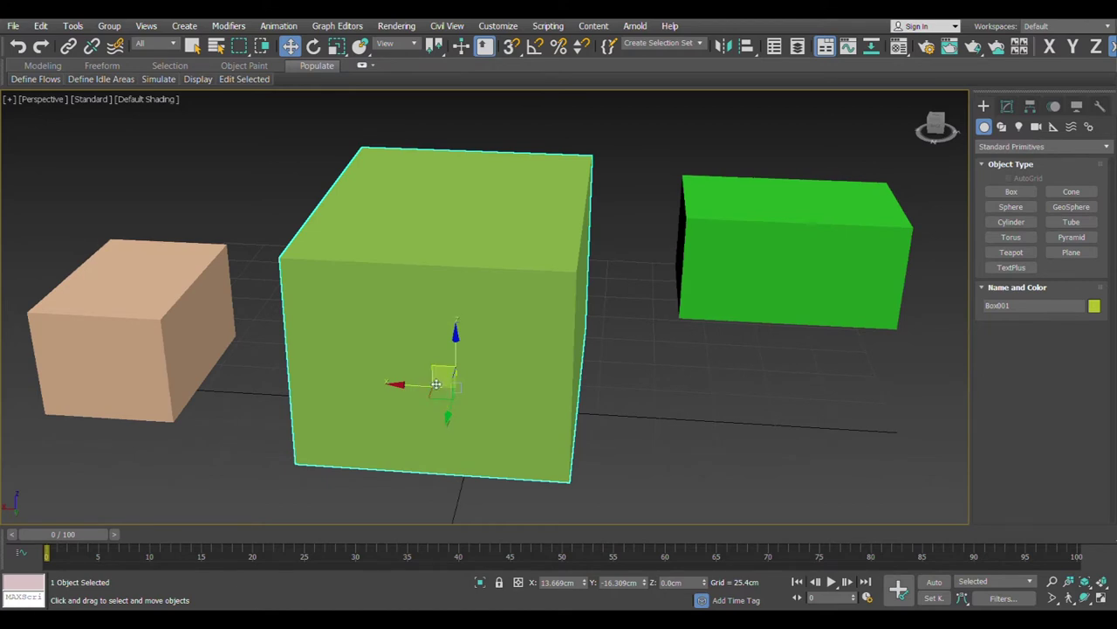
scroll(524, 354, "down", 4)
middle_click_drag(531, 353, 519, 387)
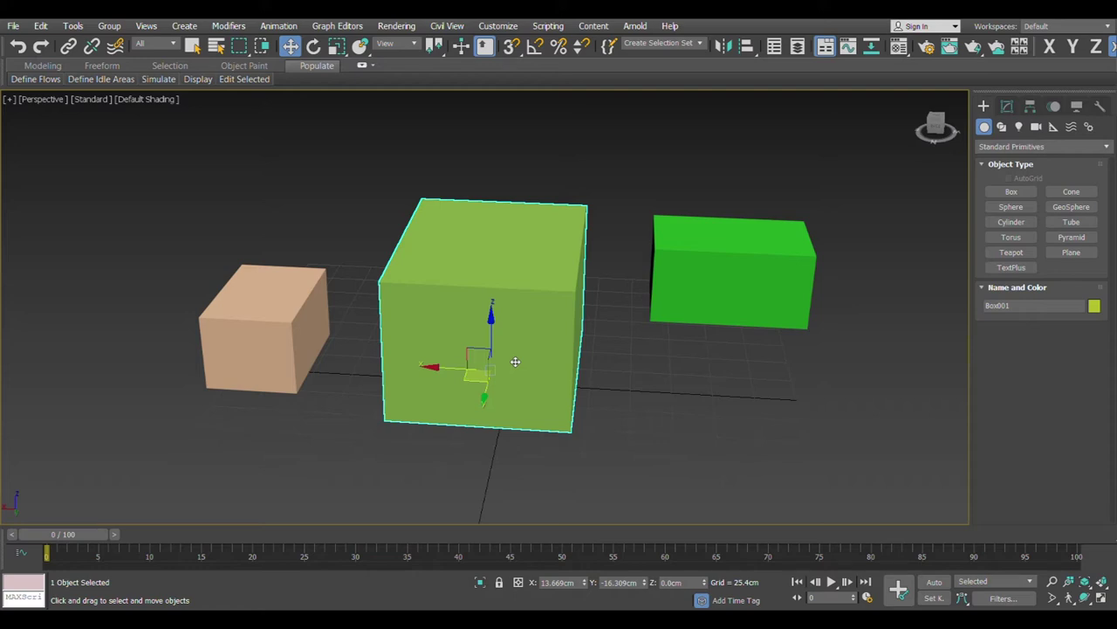
middle_click_drag(532, 389, 382, 387, "alt")
middle_click_drag(376, 402, 693, 387, "alt")
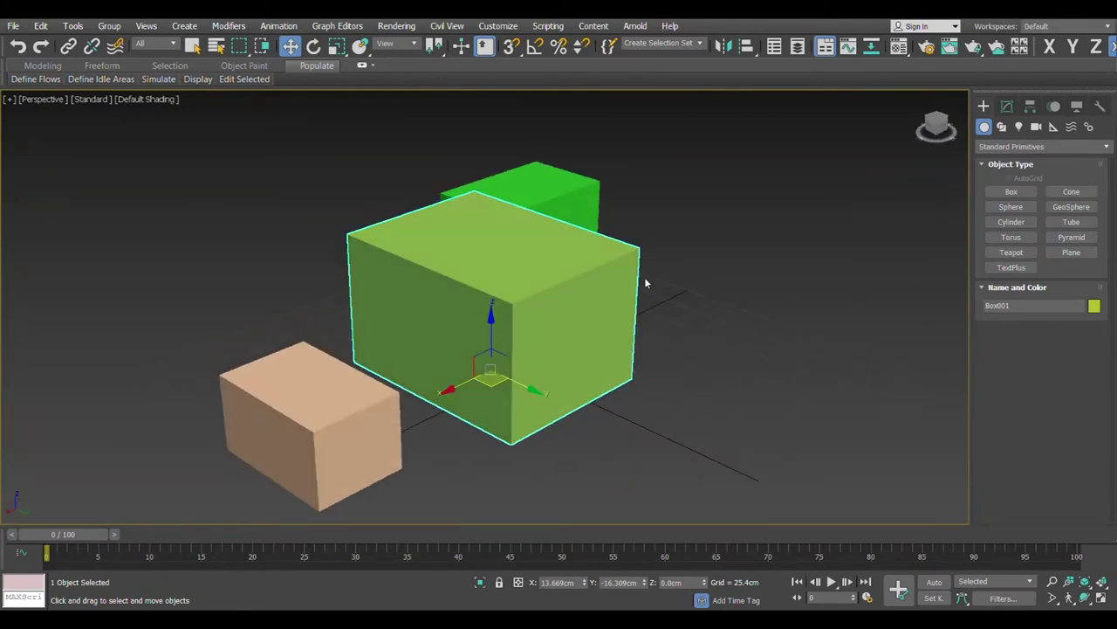
middle_click_drag(681, 287, 644, 302)
middle_click_drag(713, 328, 649, 289)
middle_click_drag(709, 321, 744, 431)
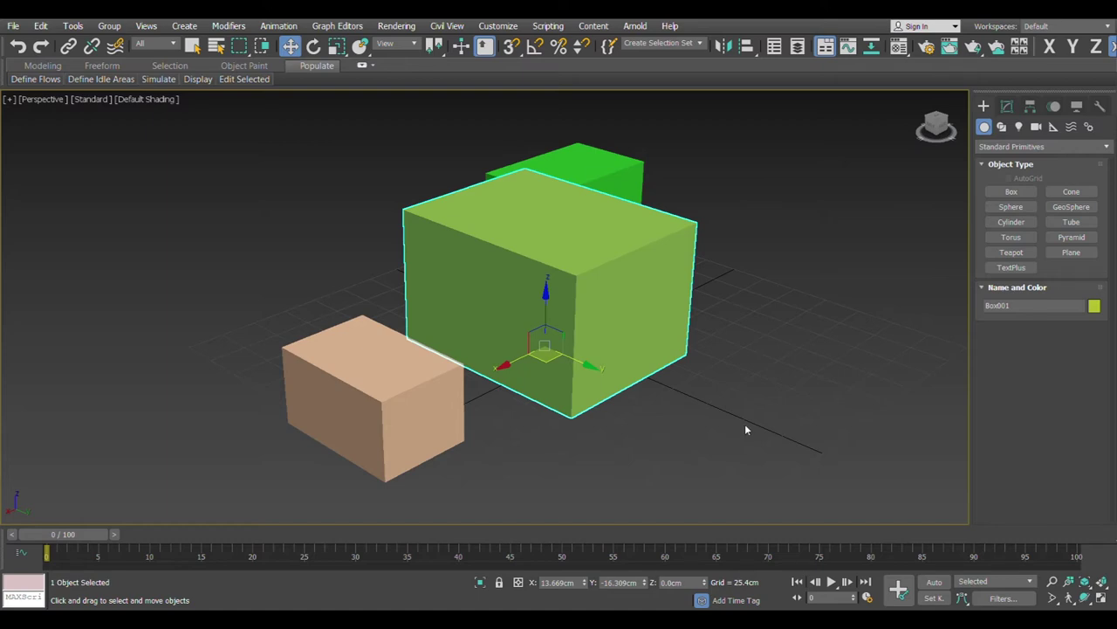
middle_click_drag(712, 214, 633, 307)
scroll(706, 354, "down", 2)
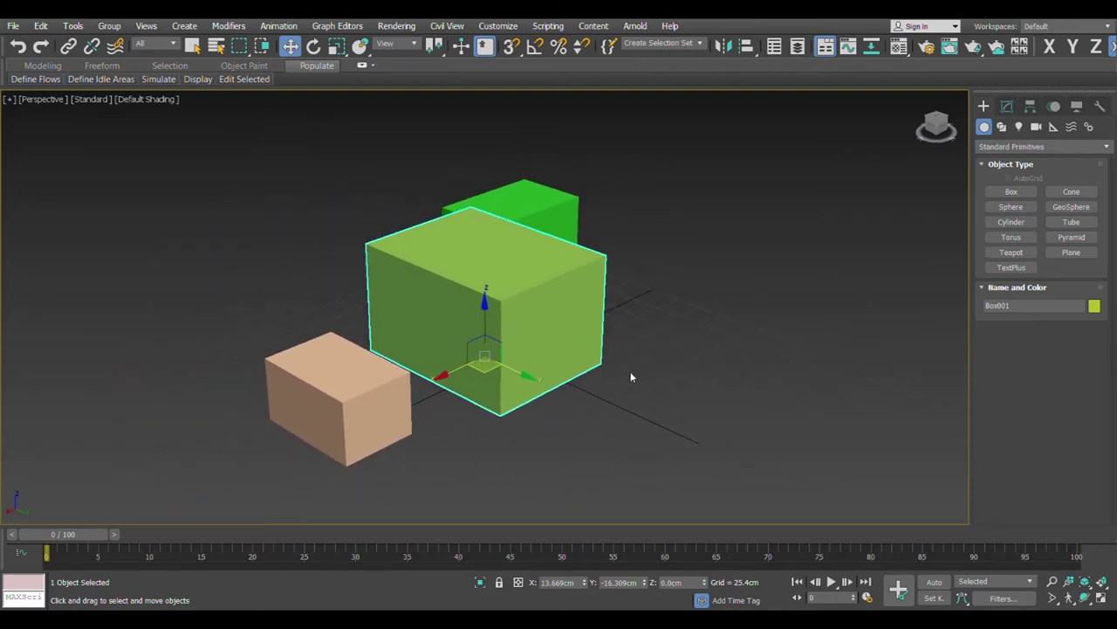
middle_click_drag(599, 377, 511, 412)
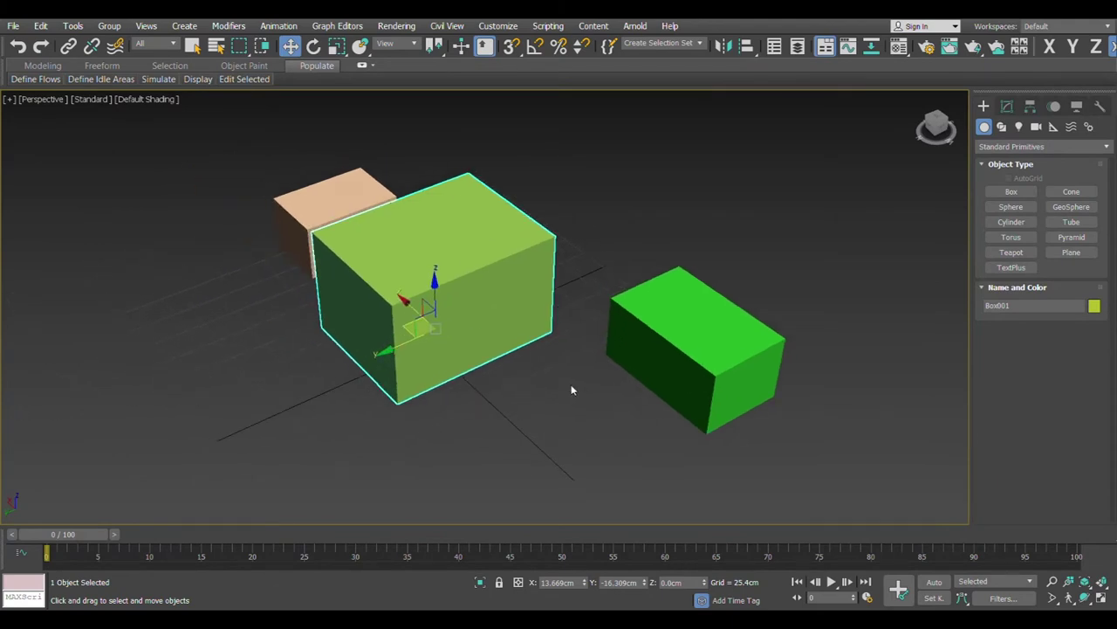
middle_click_drag(475, 399, 551, 366)
middle_click_drag(516, 416, 493, 319, "alt")
scroll(493, 319, "up", 4)
scroll(493, 319, "down", 4)
scroll(512, 336, "up", 6)
scroll(512, 336, "down", 7)
scroll(512, 336, "up", 2)
scroll(512, 337, "down", 3)
scroll(511, 337, "up", 3)
scroll(497, 337, "down", 2)
scroll(482, 339, "up", 1)
middle_click_drag(482, 338, 559, 365)
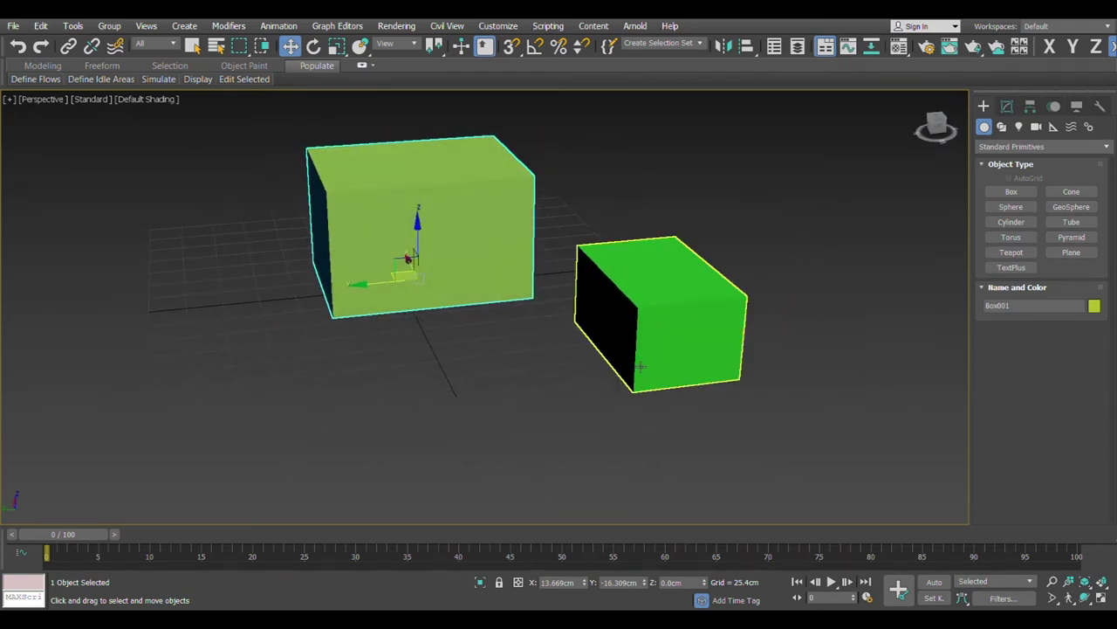
middle_click_drag(599, 367, 537, 440, "alt")
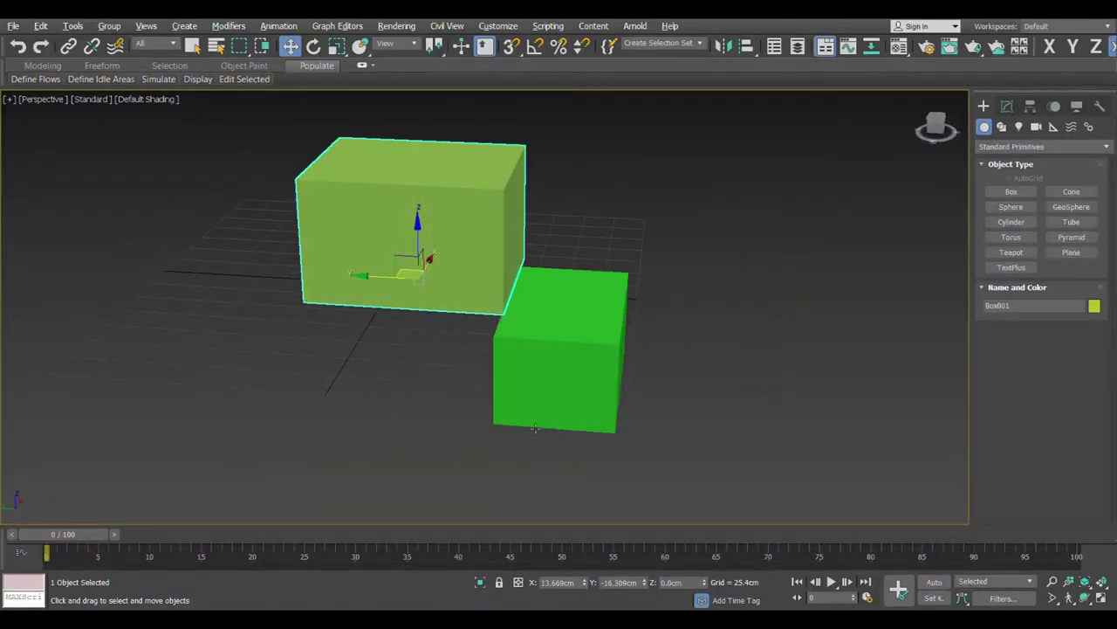
scroll(411, 388, "down", 3)
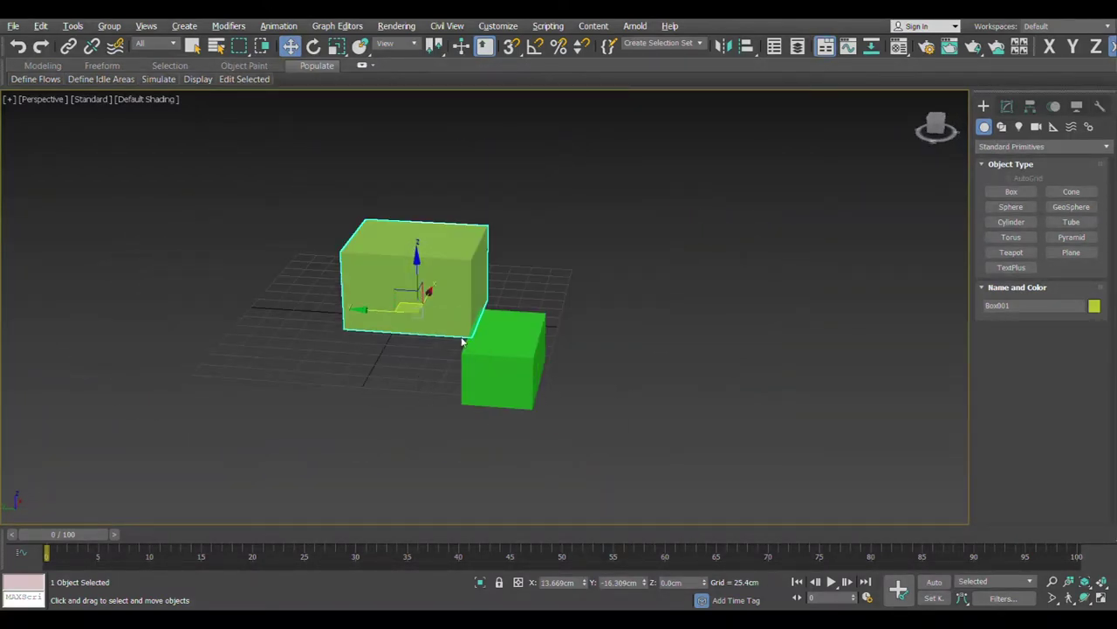
left_click(917, 99)
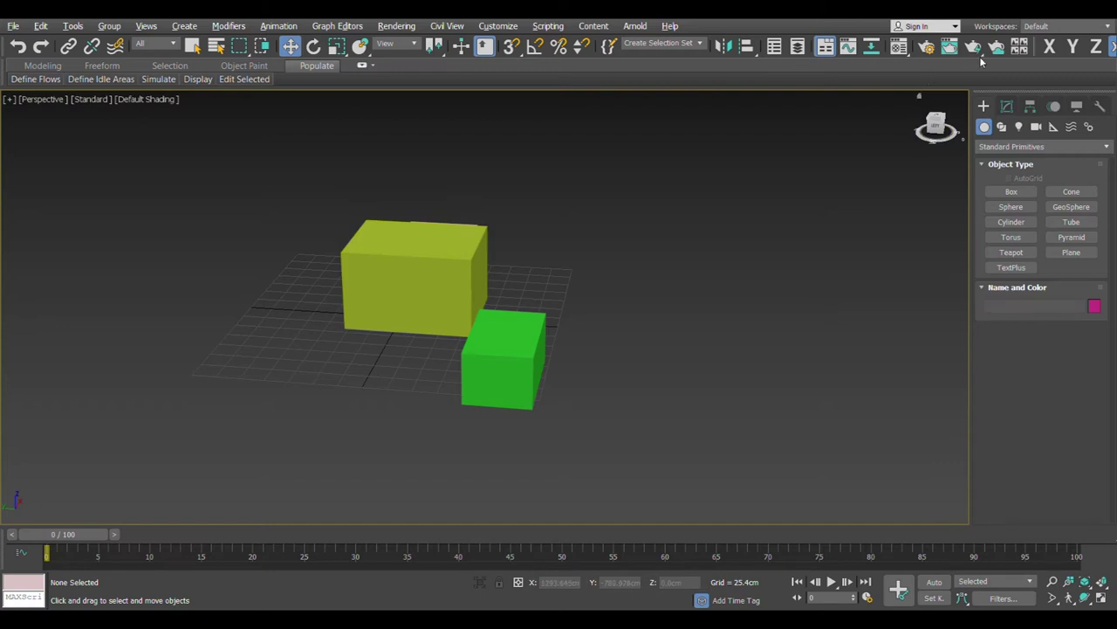
left_click(916, 98)
scroll(375, 513, "up", 5)
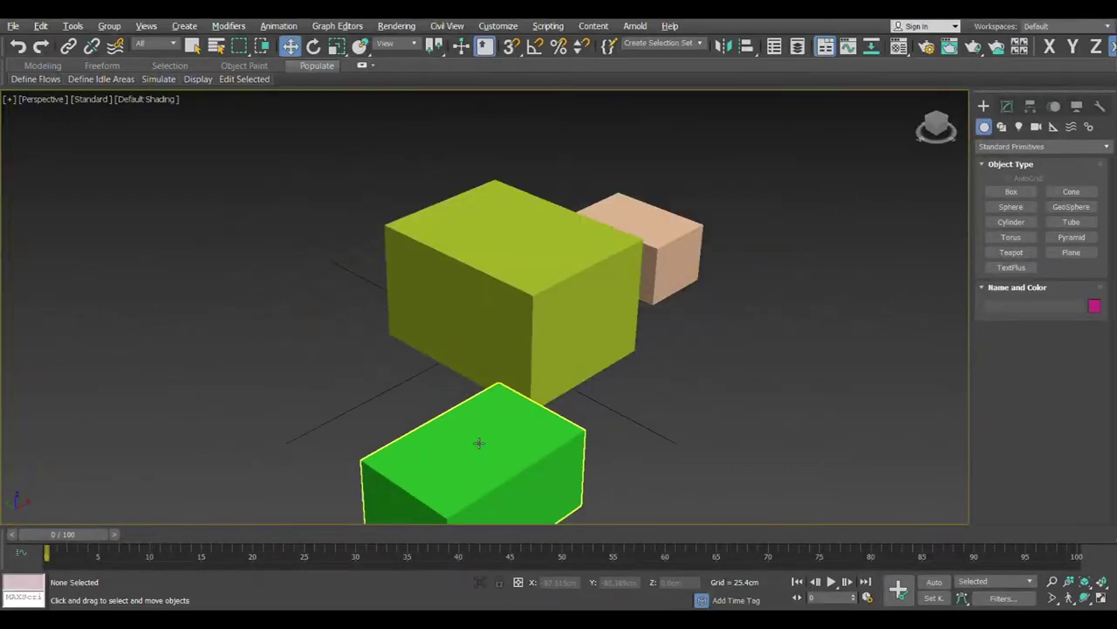
scroll(477, 443, "down", 5)
middle_click_drag(507, 410, 503, 354)
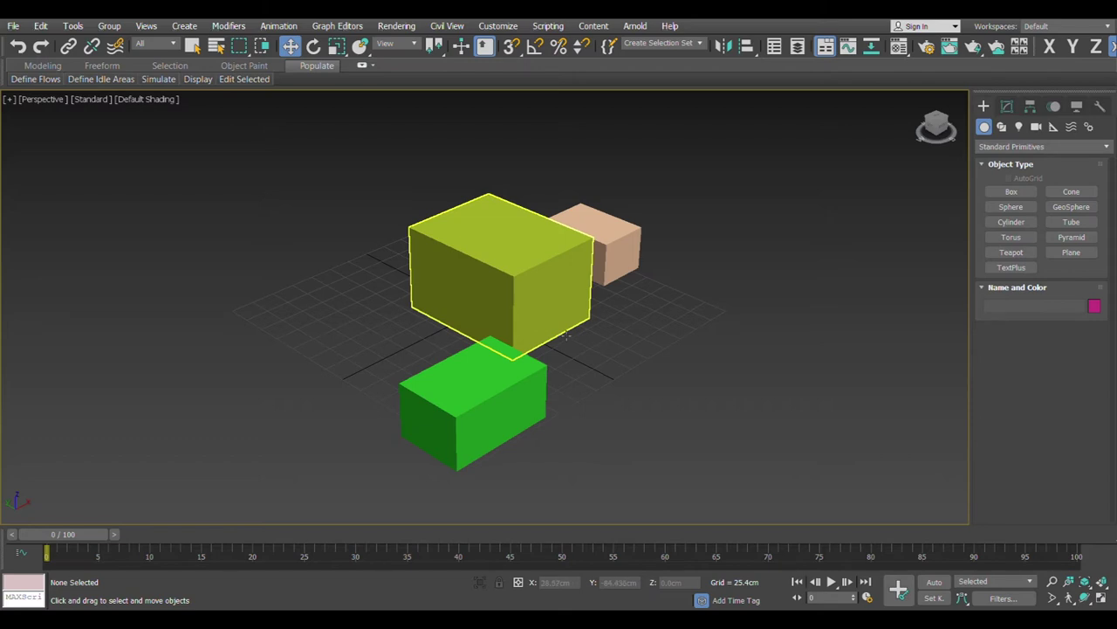
key("alt+w")
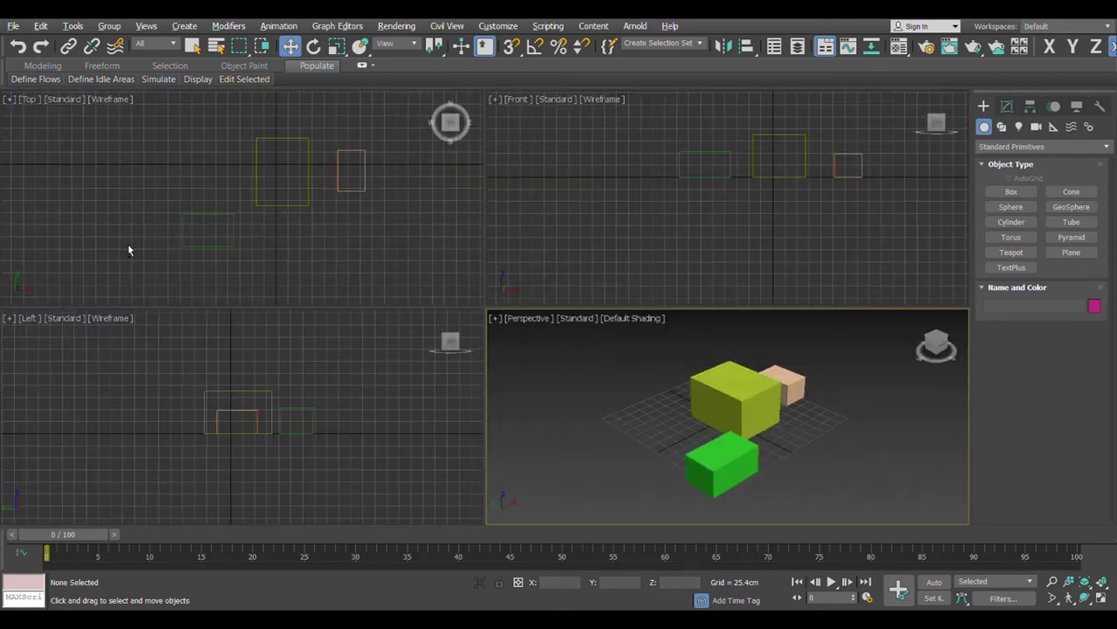
Pan and zoom the Front, Top and Left views onto the boxes, restoring the Front view after orbiting it.
middle_click_drag(518, 187, 661, 221)
middle_click_drag(224, 260, 235, 244)
middle_click_drag(290, 411, 278, 437)
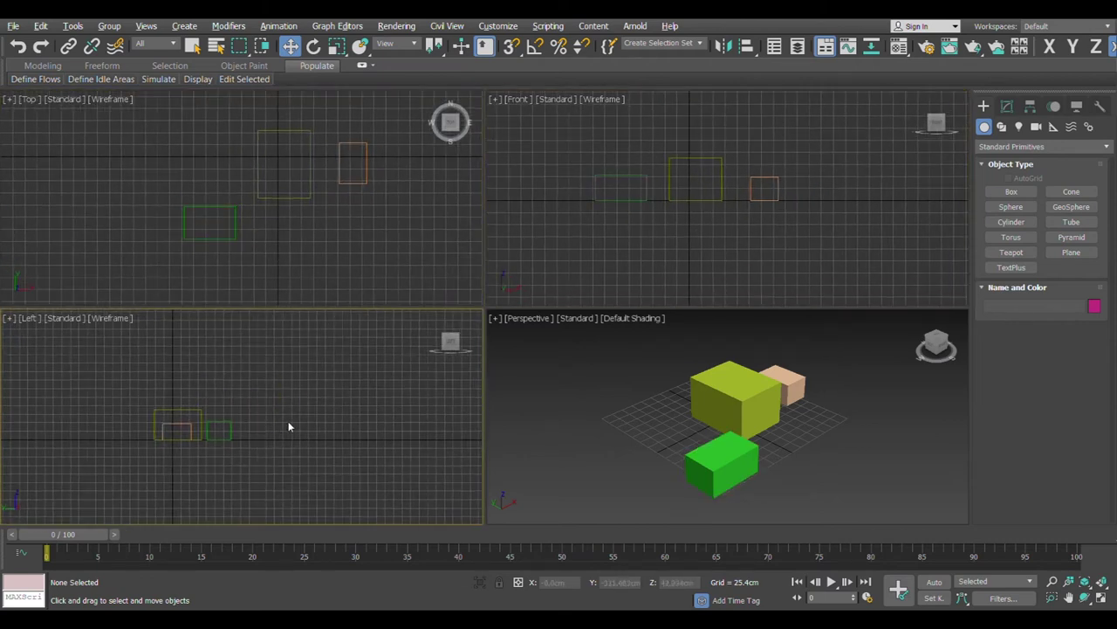
middle_click_drag(664, 215, 726, 248)
scroll(757, 225, "up", 4)
scroll(757, 225, "down", 2)
scroll(756, 211, "up", 2)
scroll(756, 211, "down", 2)
middle_click_drag(516, 237, 548, 227)
left_click(689, 214)
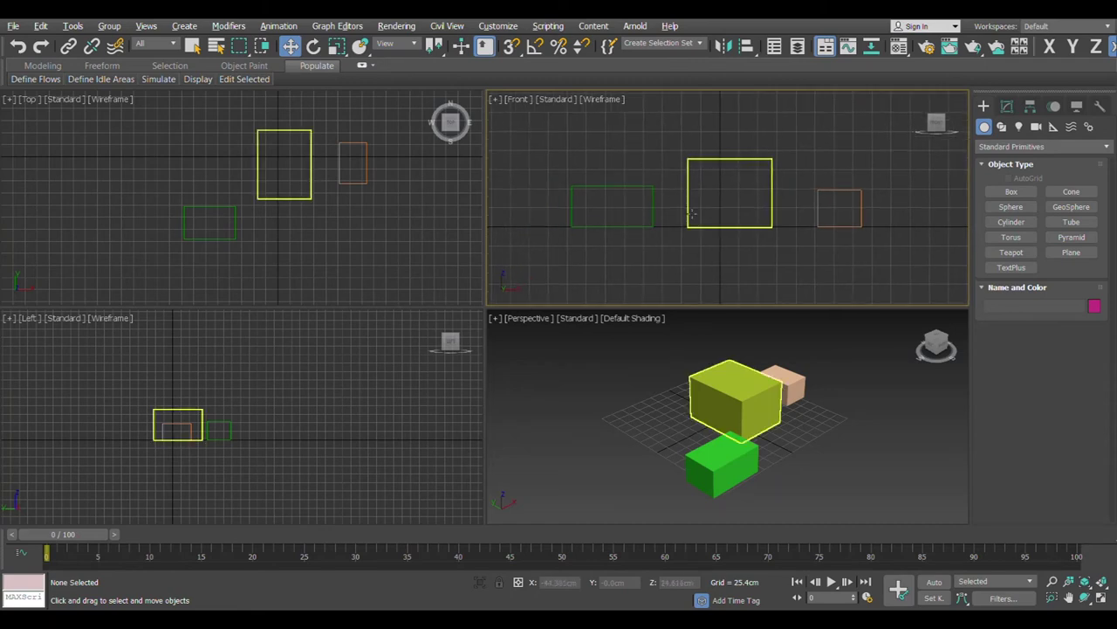
left_click(677, 213)
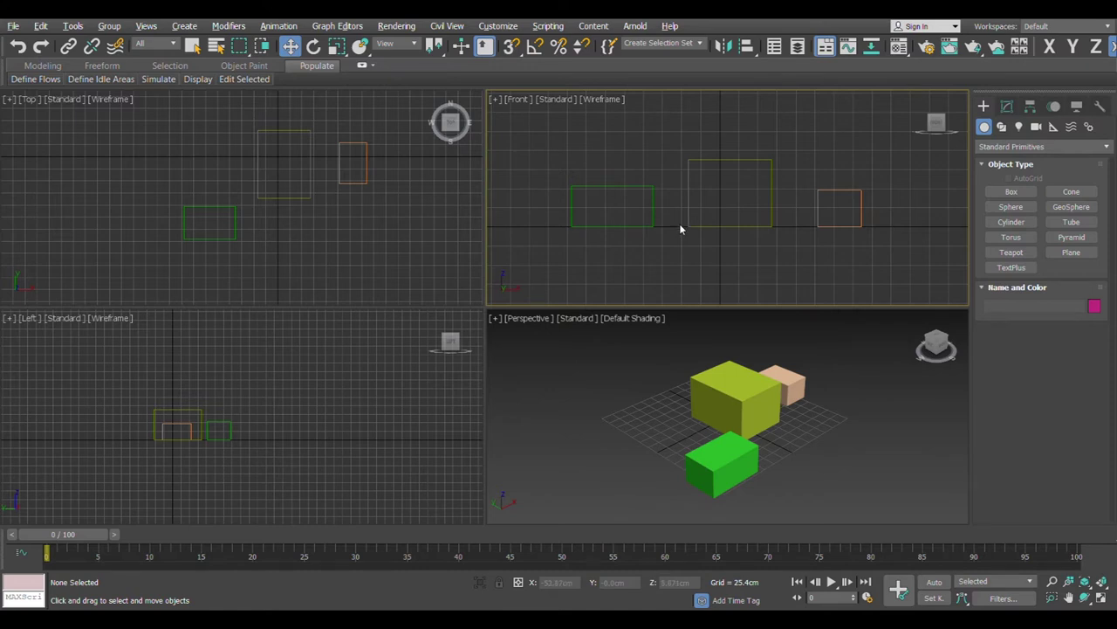
middle_click_drag(710, 231, 704, 180, "alt")
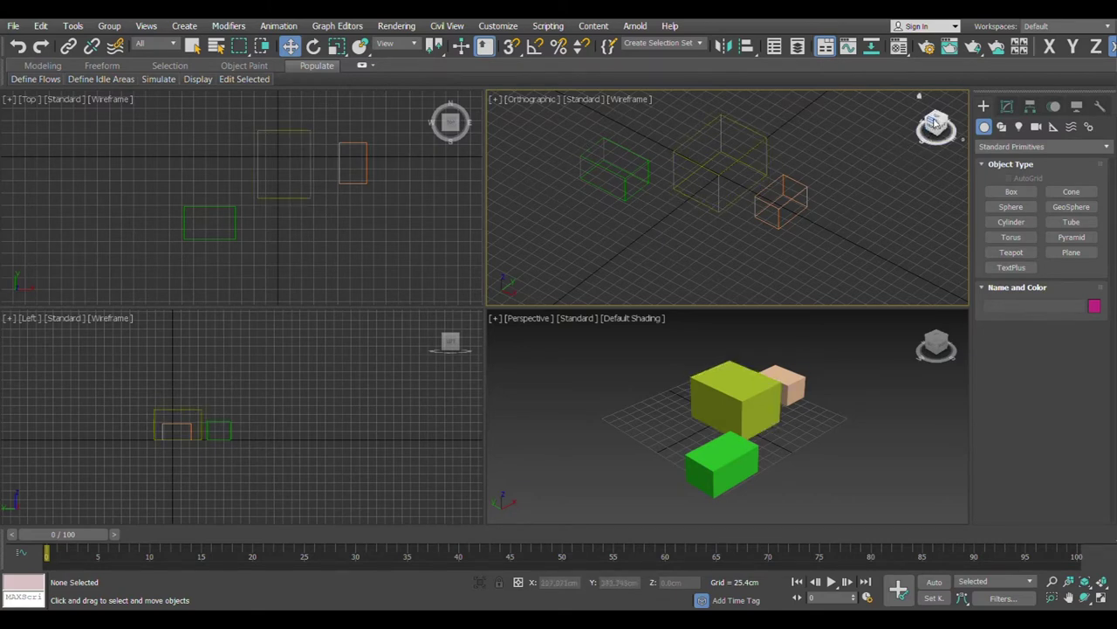
left_click(935, 124)
left_click(943, 127)
middle_click_drag(777, 183, 728, 253)
scroll(683, 225, "up", 2)
Maximize the Perspective view, box-select all three boxes and delete them.
left_click(690, 332)
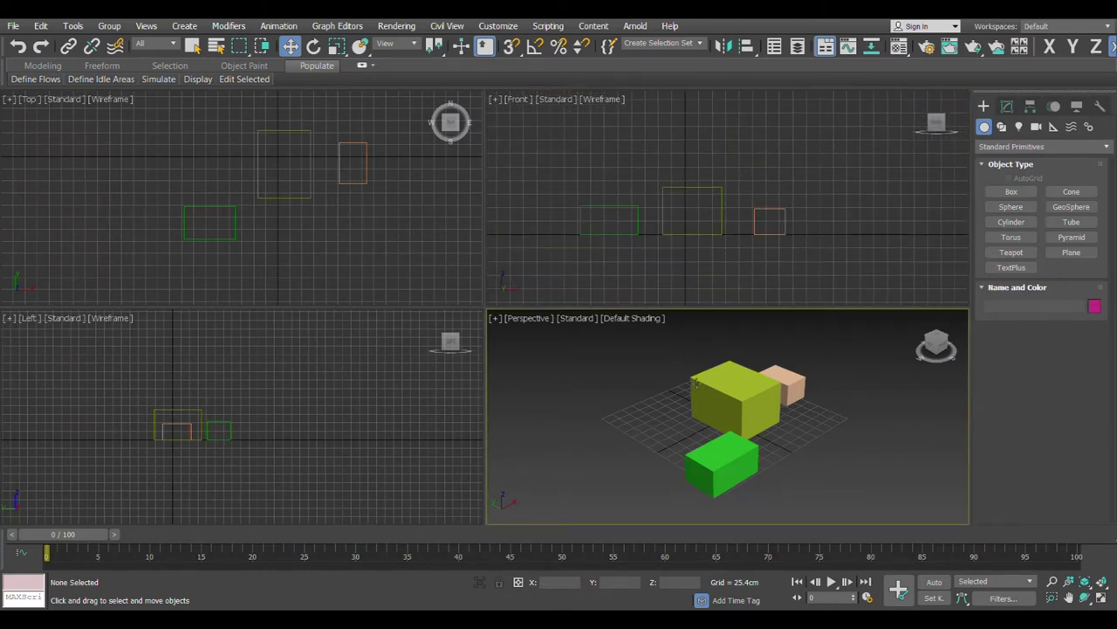
key("alt+w")
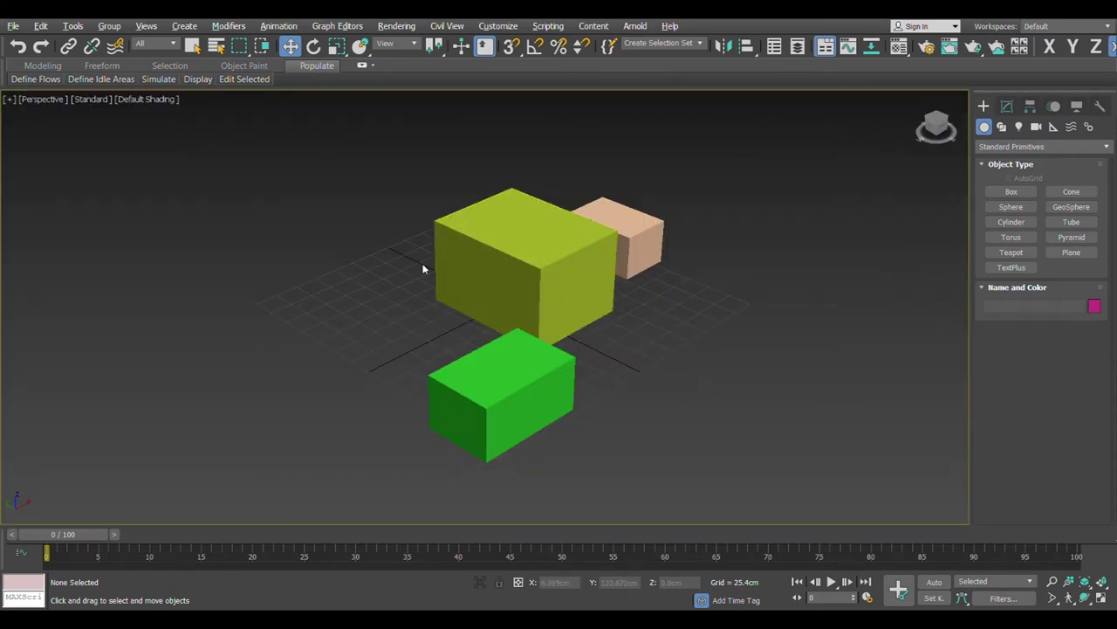
left_click_drag(817, 473, 287, 216)
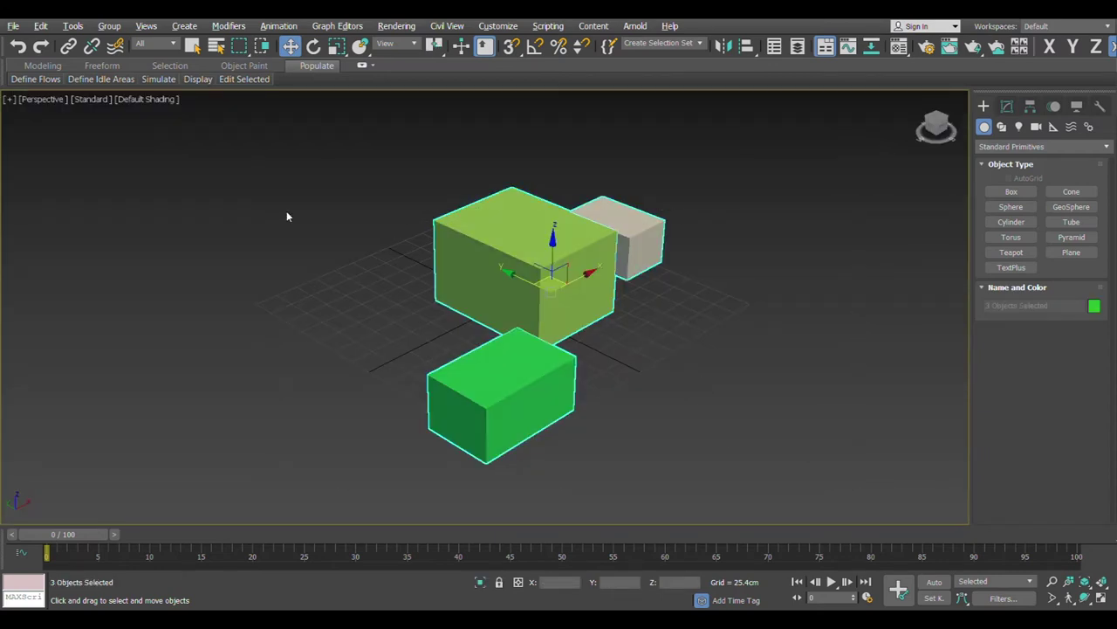
key("Delete")
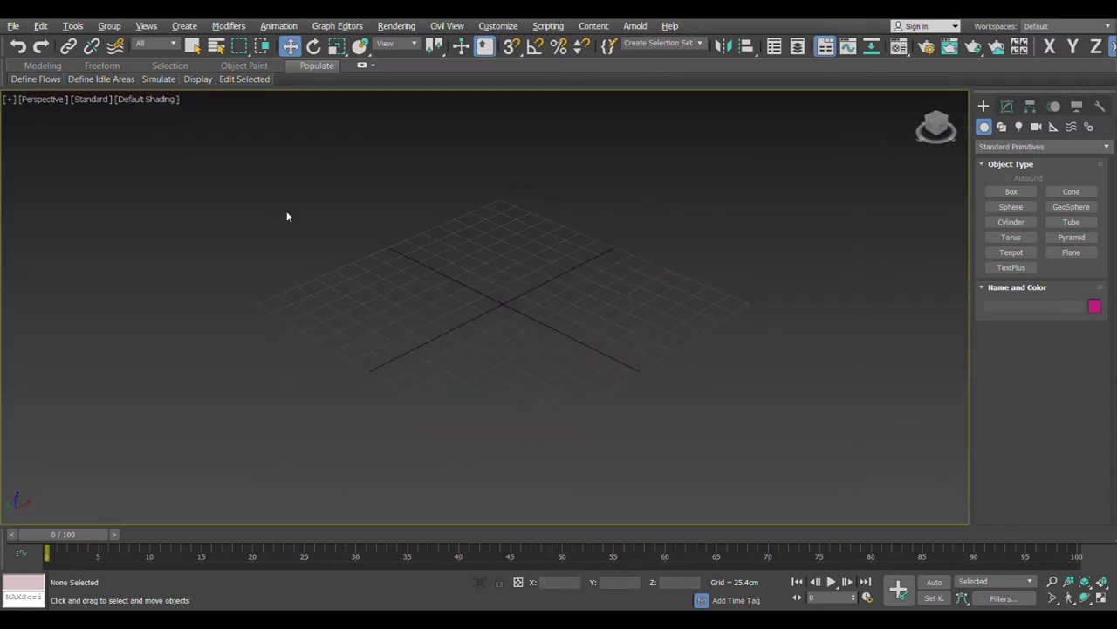
Draw a Standard Primitives box measuring 233.222 by 243.354 by 111.37cm on the grid.
left_click(984, 105)
left_click(1011, 191)
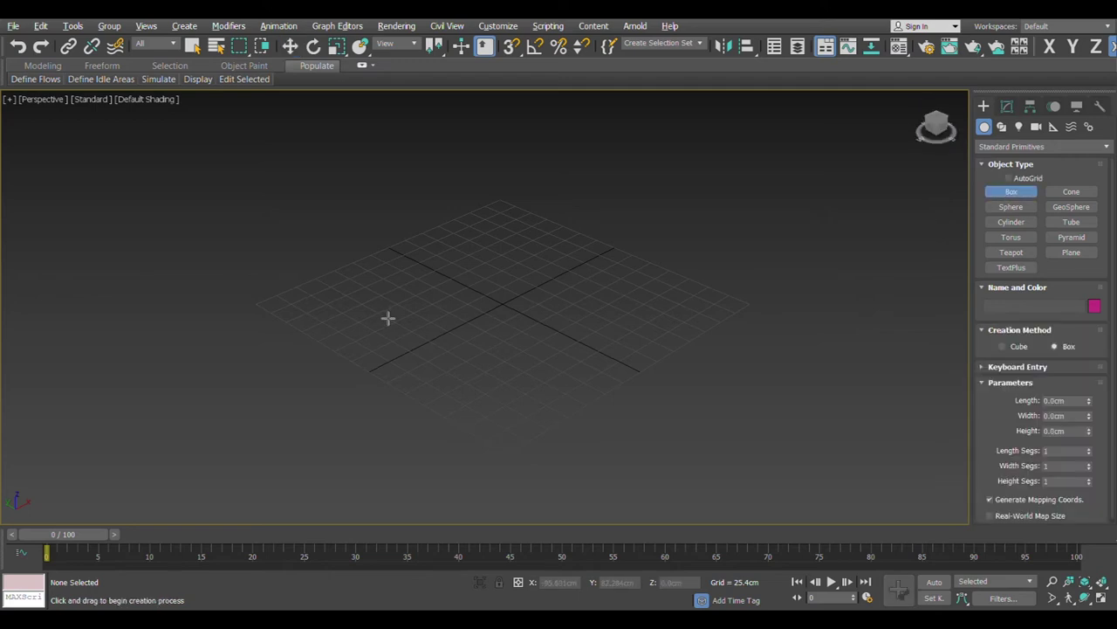
left_click_drag(363, 306, 680, 314)
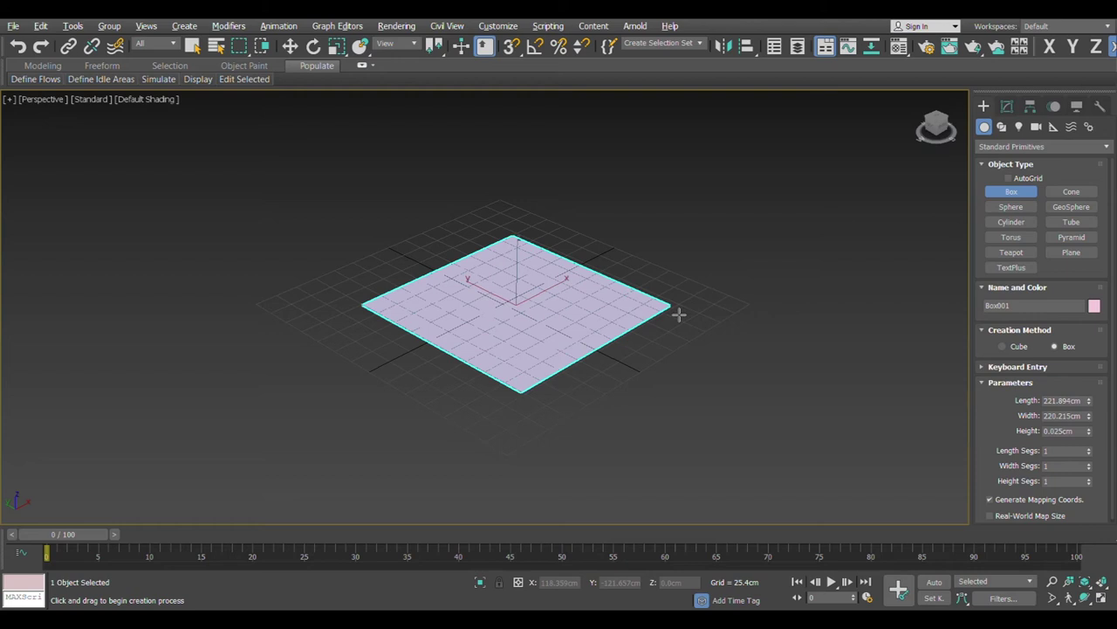
left_click_drag(679, 314, 703, 310)
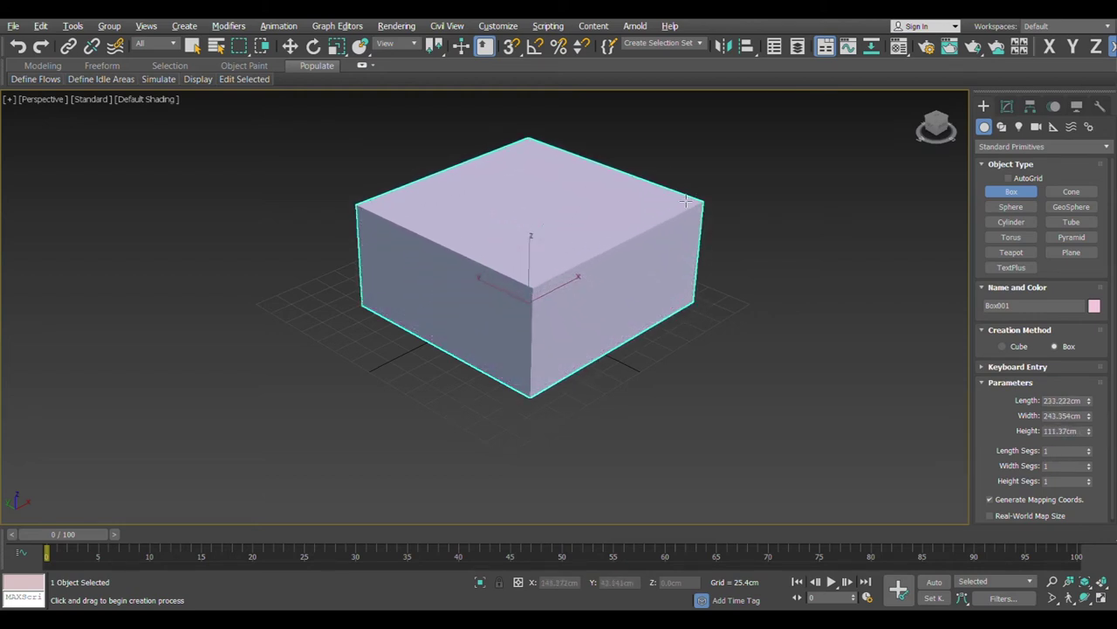
middle_click_drag(704, 364, 649, 382)
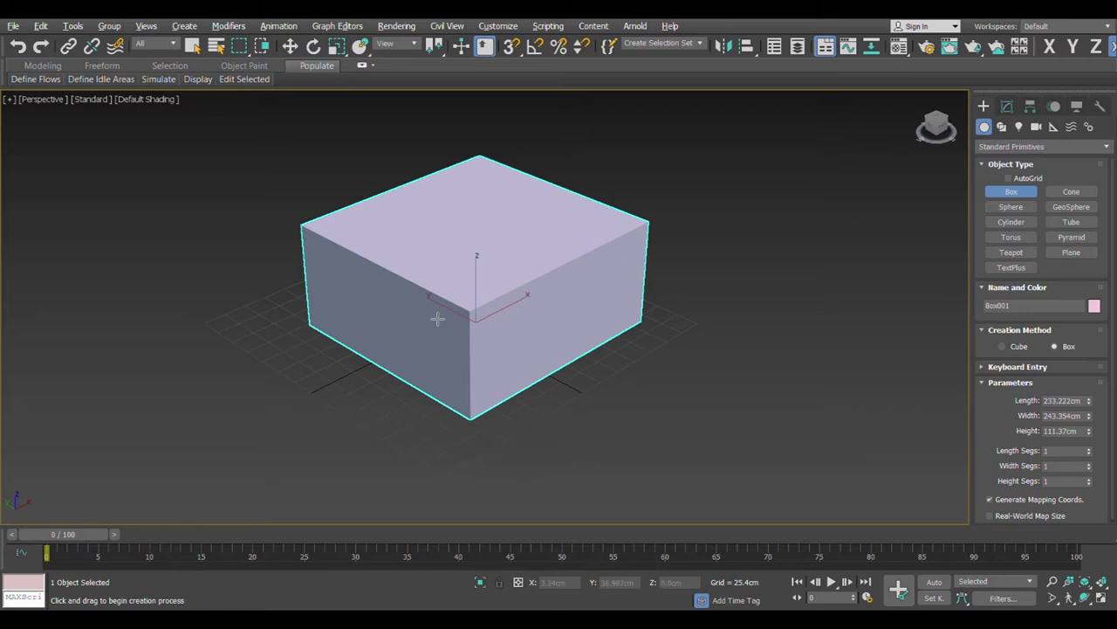
End box creation and switch the Perspective display from wireframe to Edged Faces shading.
key("F3")
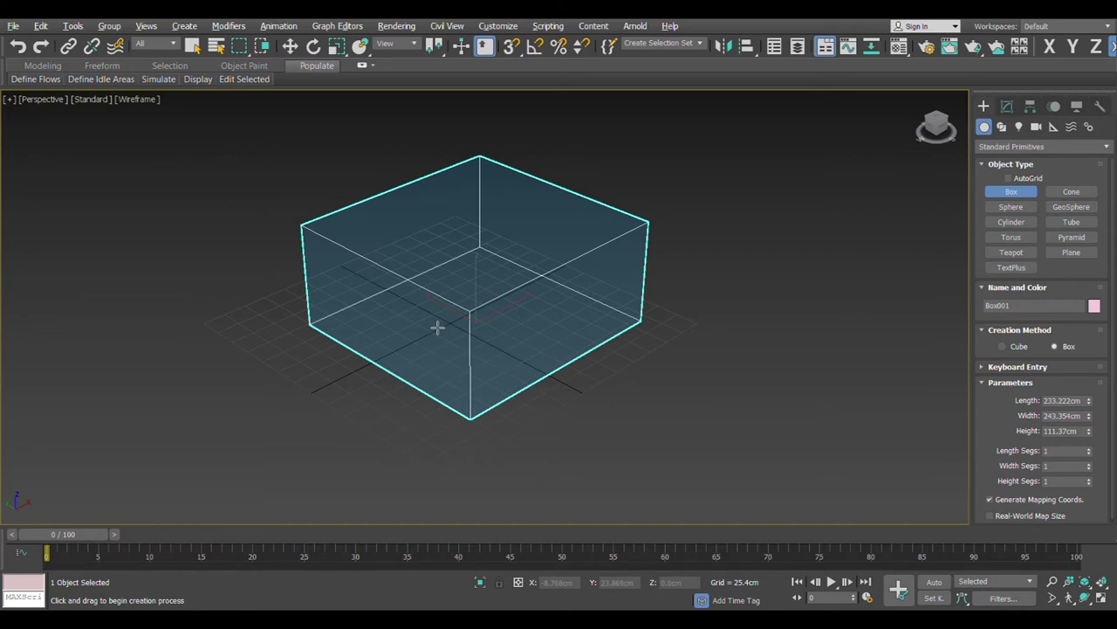
key("F3")
key("F3")
key("F3")
key("F3")
left_click(97, 212)
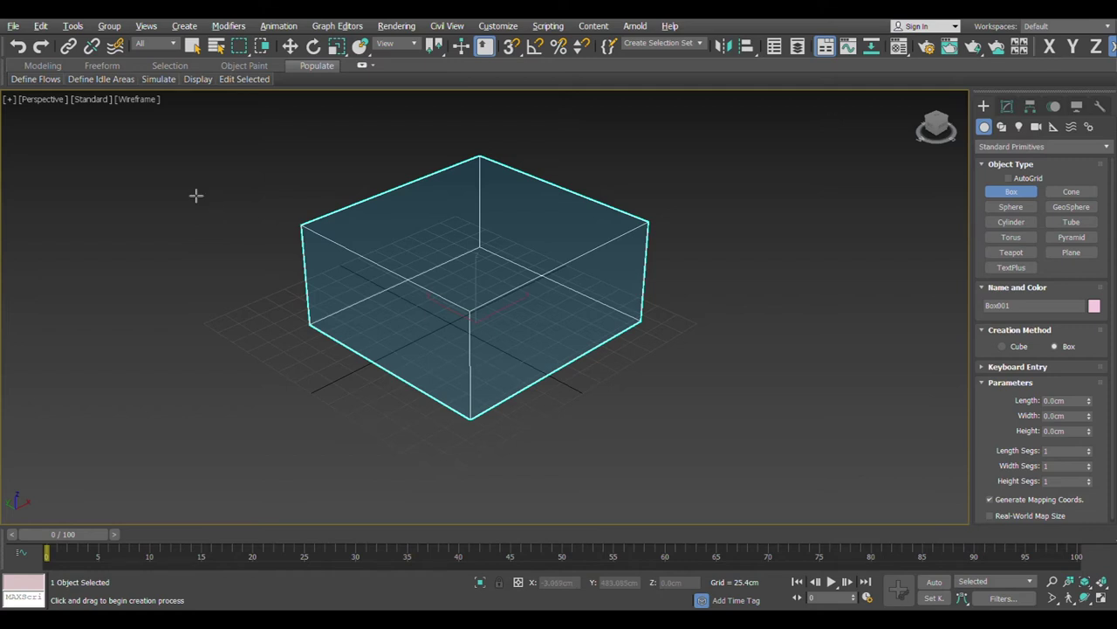
key("F3")
key("F3")
key("F3")
key("F4")
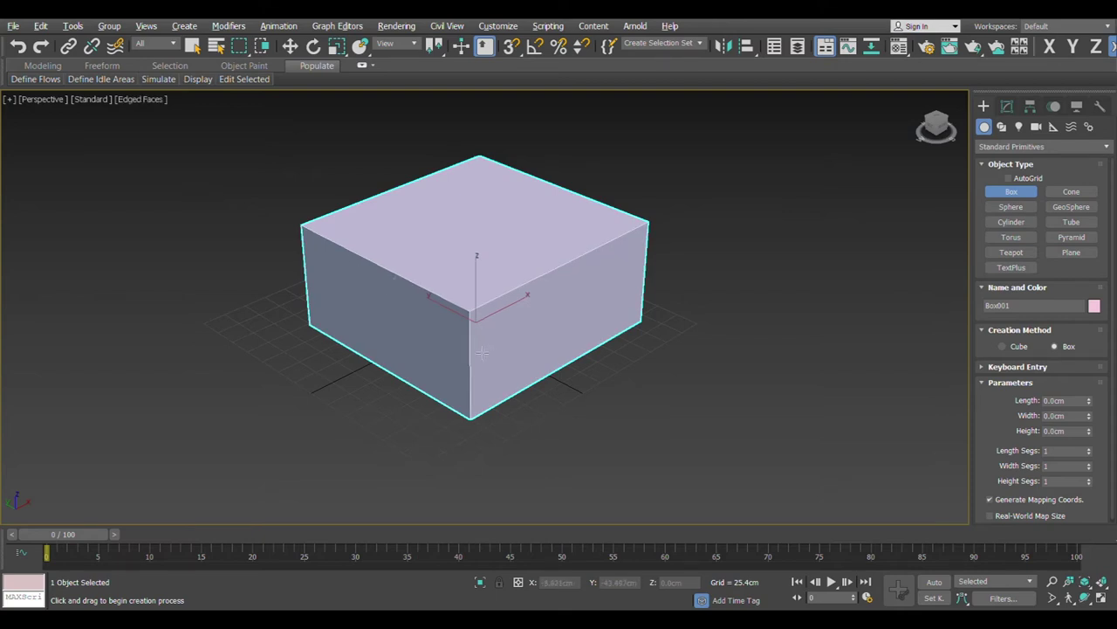
Re-toggle Edged Faces shading, then move the box left along X to -12.347cm.
middle_click_drag(489, 349, 414, 402)
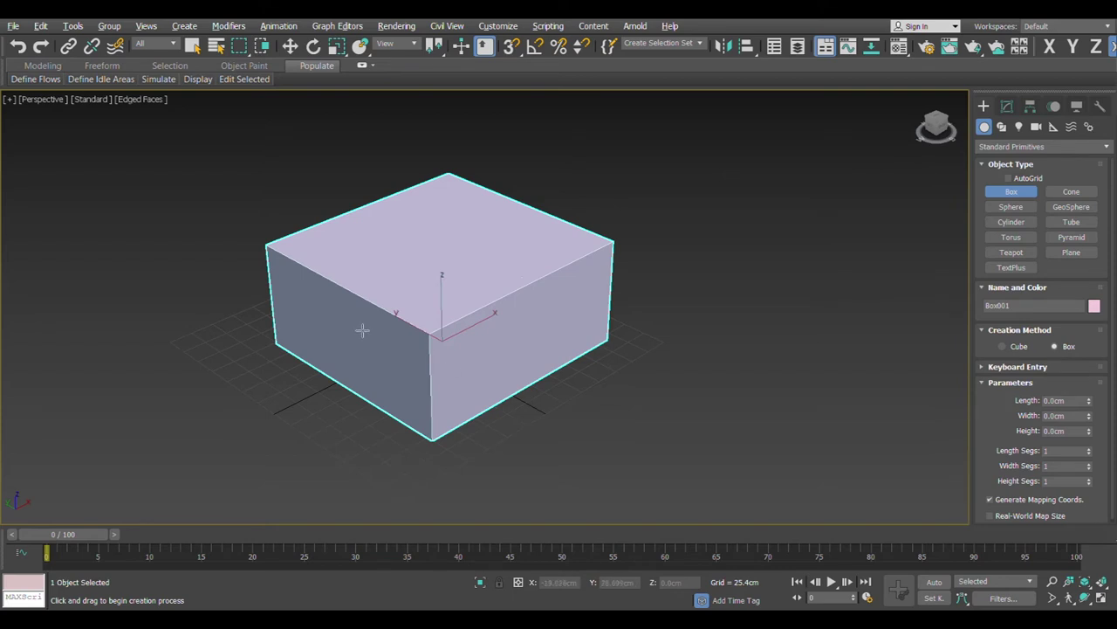
middle_click_drag(403, 309, 390, 302)
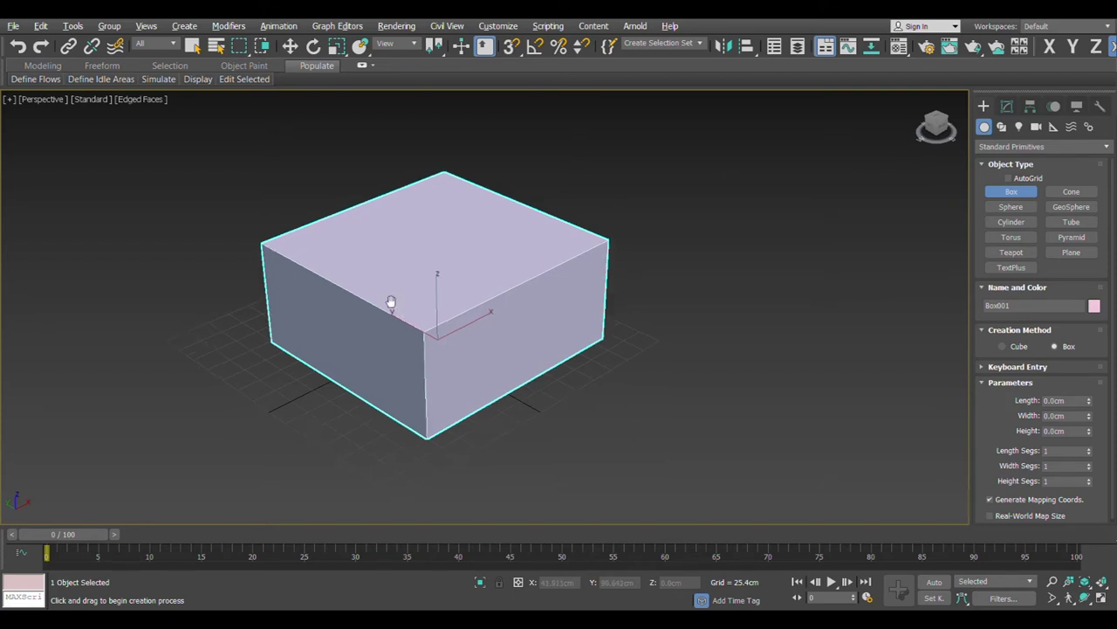
key("F4")
key("F3")
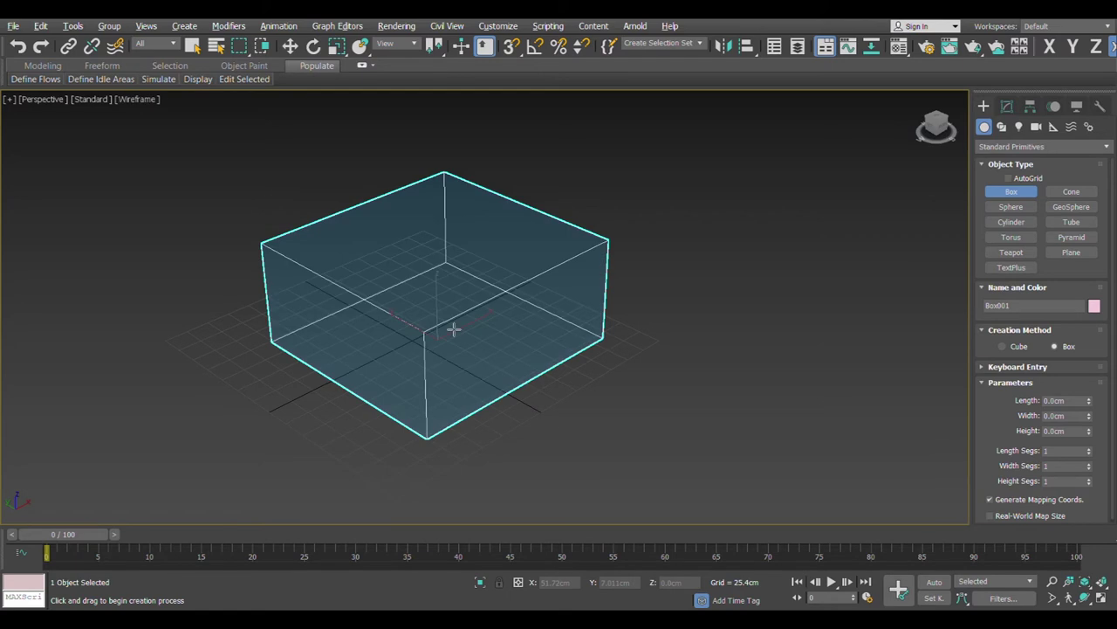
key("F3")
key("F4")
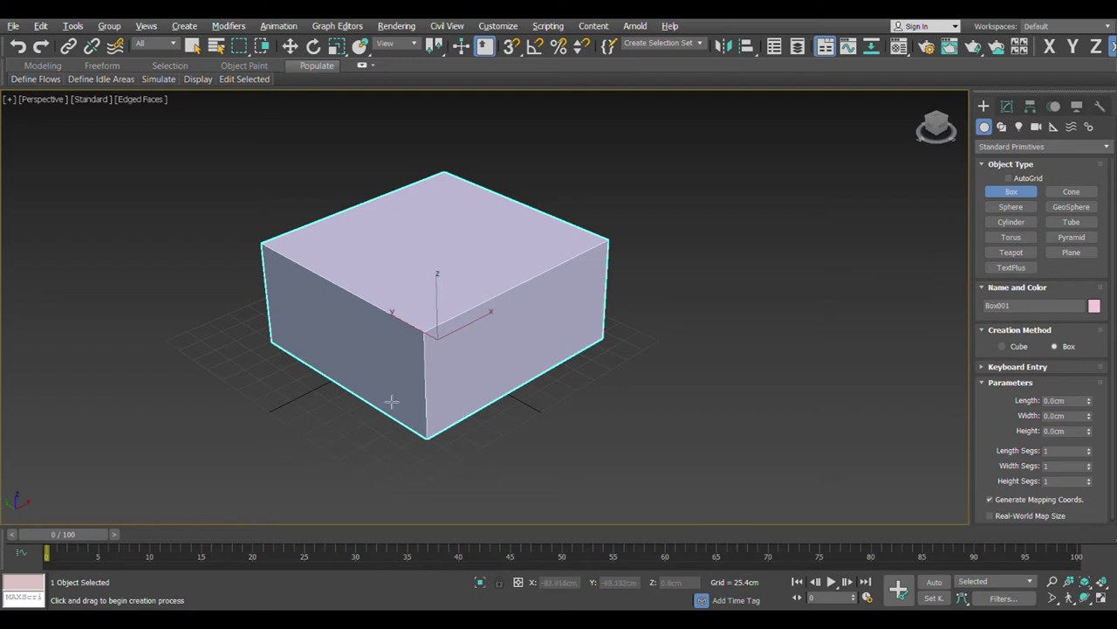
middle_click_drag(381, 389, 392, 387)
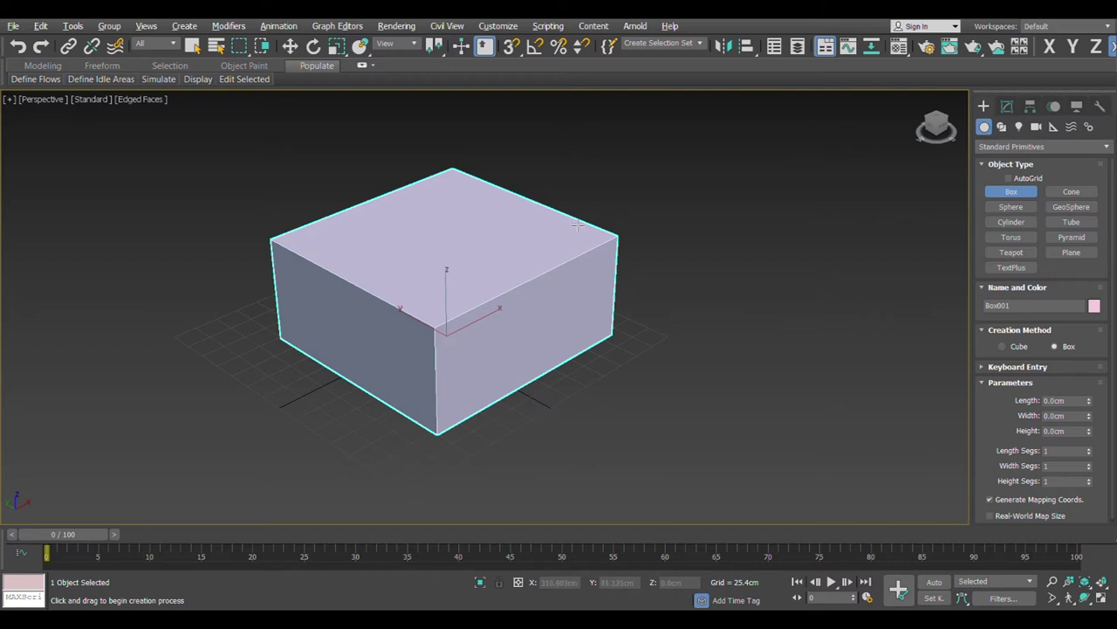
key("w")
left_click_drag(494, 322, 479, 327)
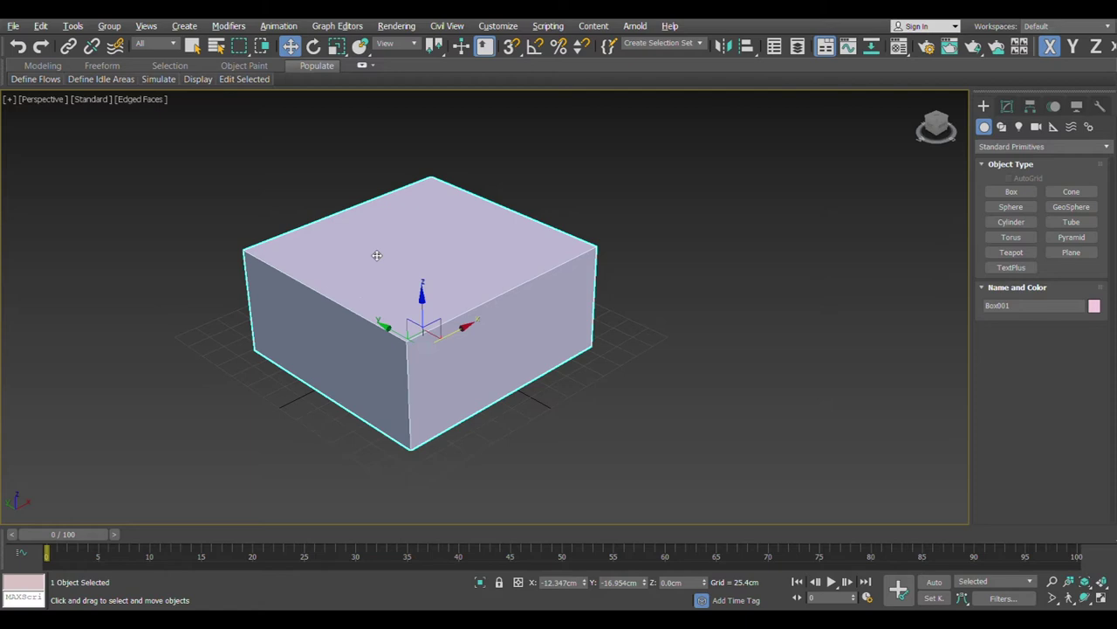
Cycle through the Move, Rotate and Scale tools via W/E/R and the toolbar, ending on Move.
key("e")
key("w")
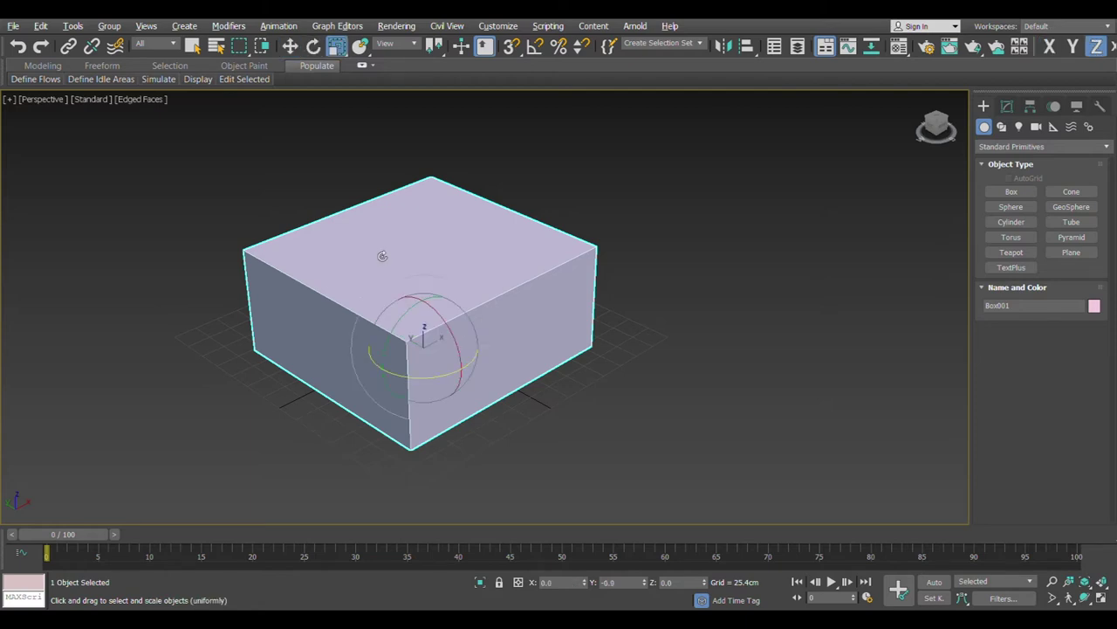
key("F5")
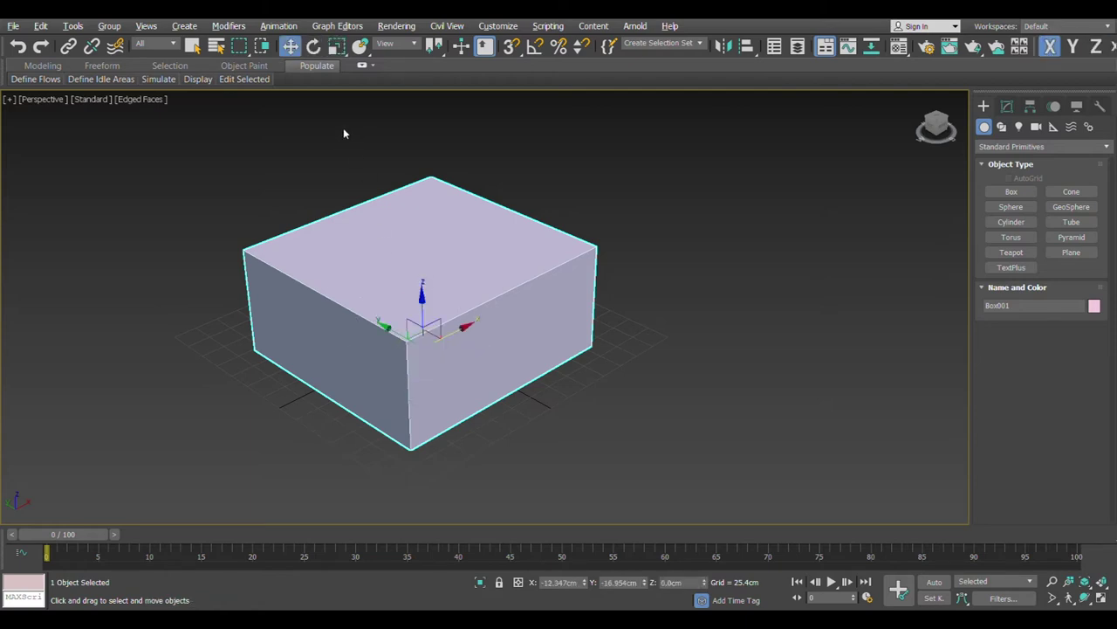
left_click(314, 47)
left_click(337, 47)
left_click(290, 46)
left_click(337, 46)
left_click(291, 46)
left_click(308, 54)
key("w")
key("e")
key("r")
key("w")
key("e")
key("r")
key("w")
key("e")
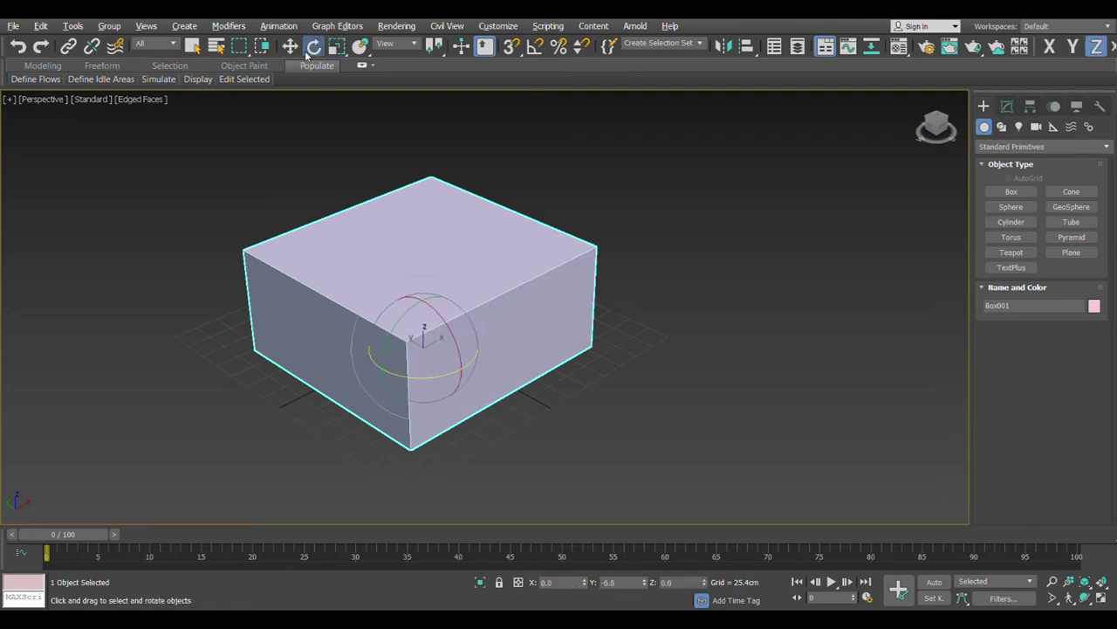
key("r")
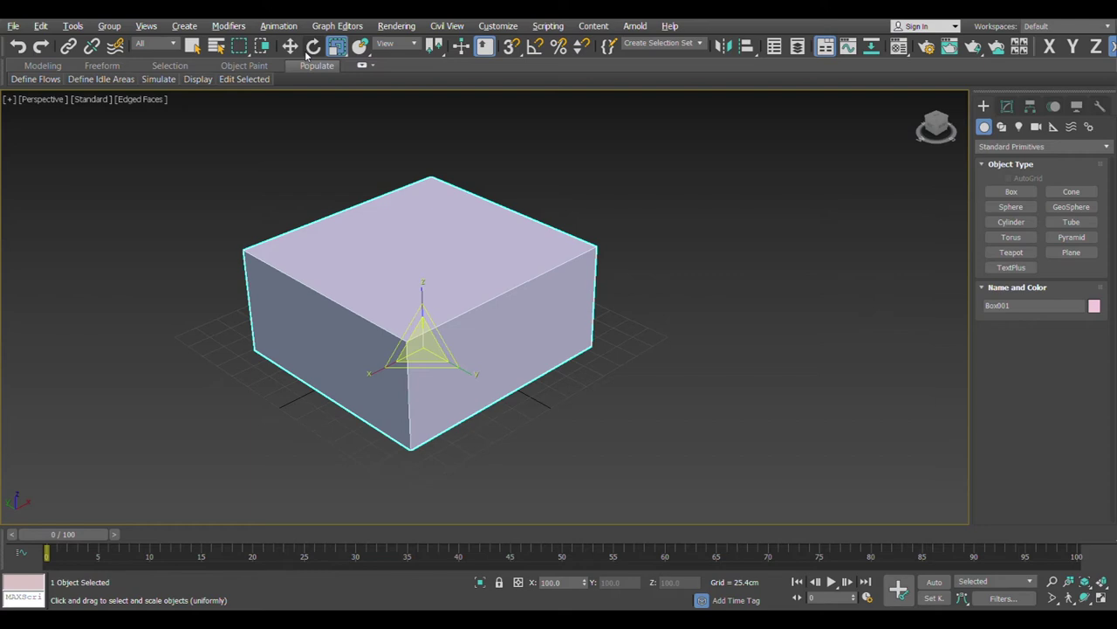
key("w")
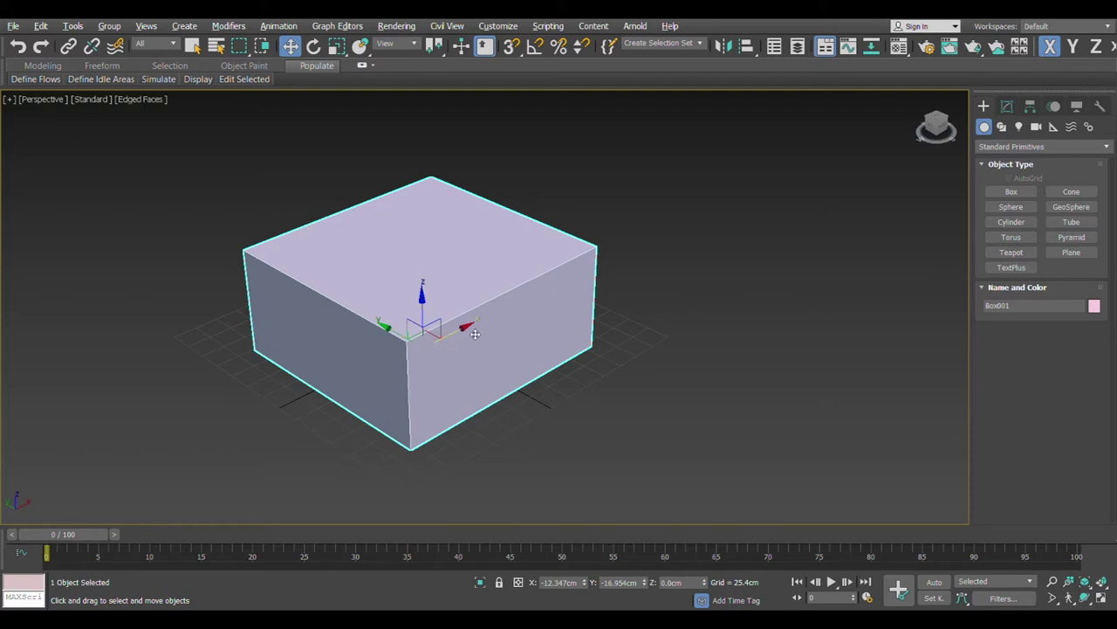
Drag the box to X -21.937cm, Y -22.25cm, cancelling vertical moves so it stays at Z 0.
left_click_drag(479, 333, 392, 406)
key("F6")
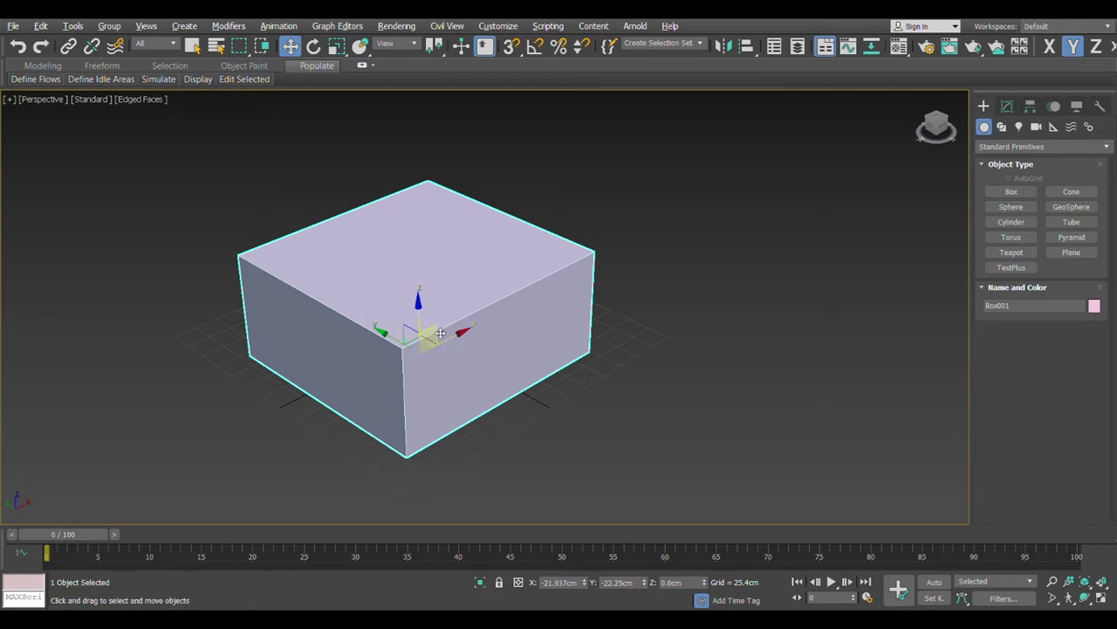
left_click_drag(440, 338, 432, 377)
right_click(431, 377)
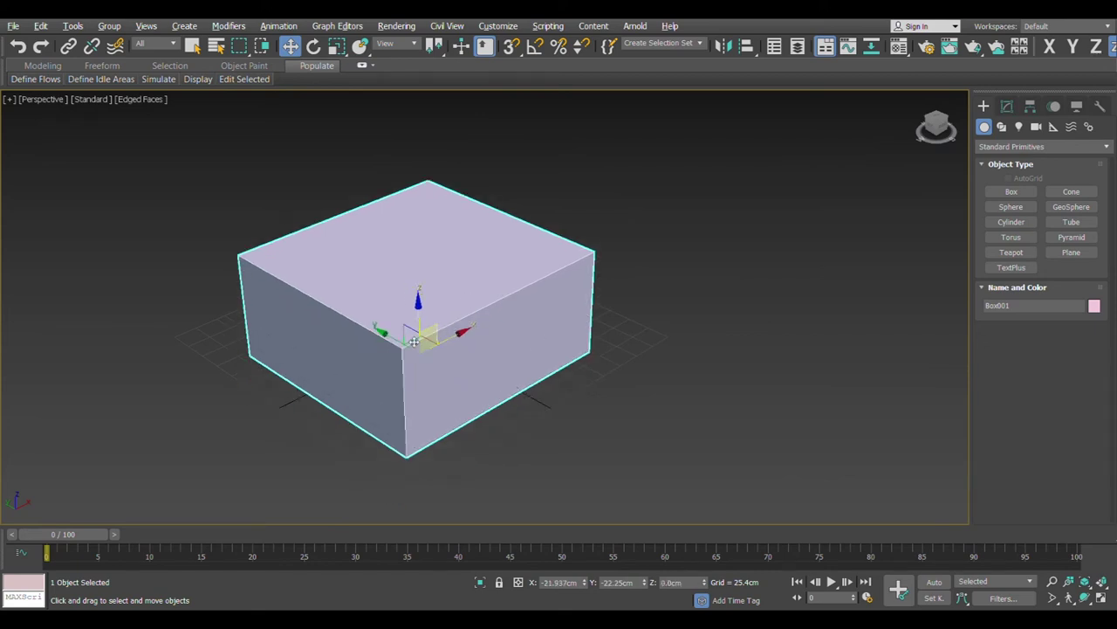
left_click_drag(429, 362, 530, 327)
right_click(530, 326)
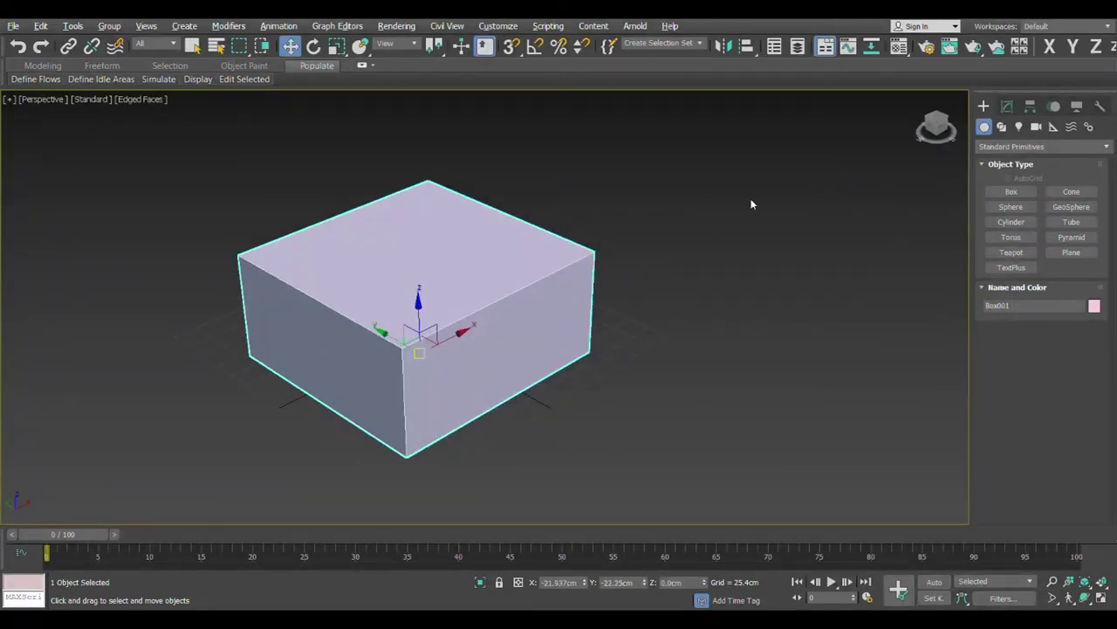
In the Modify panel, set the box's Length Segs to 3 and Width Segs to 4.
left_click(1006, 107)
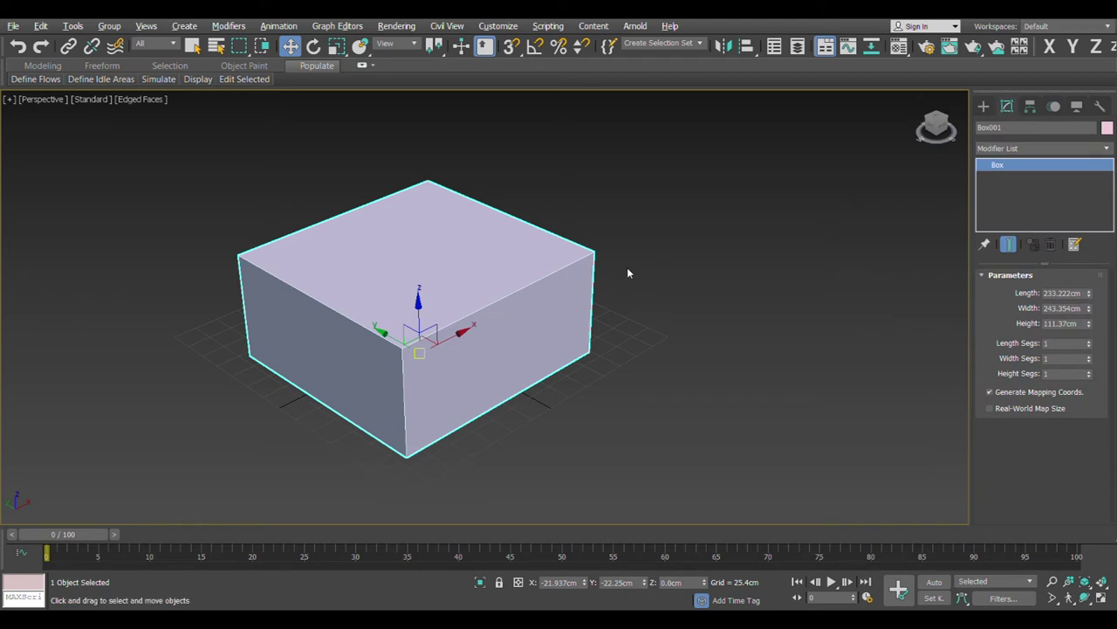
key("F4")
key("F4")
left_click(1089, 341)
left_click(1089, 341)
left_click(1088, 355)
left_click(1088, 355)
left_click(1089, 355)
left_click(1088, 355)
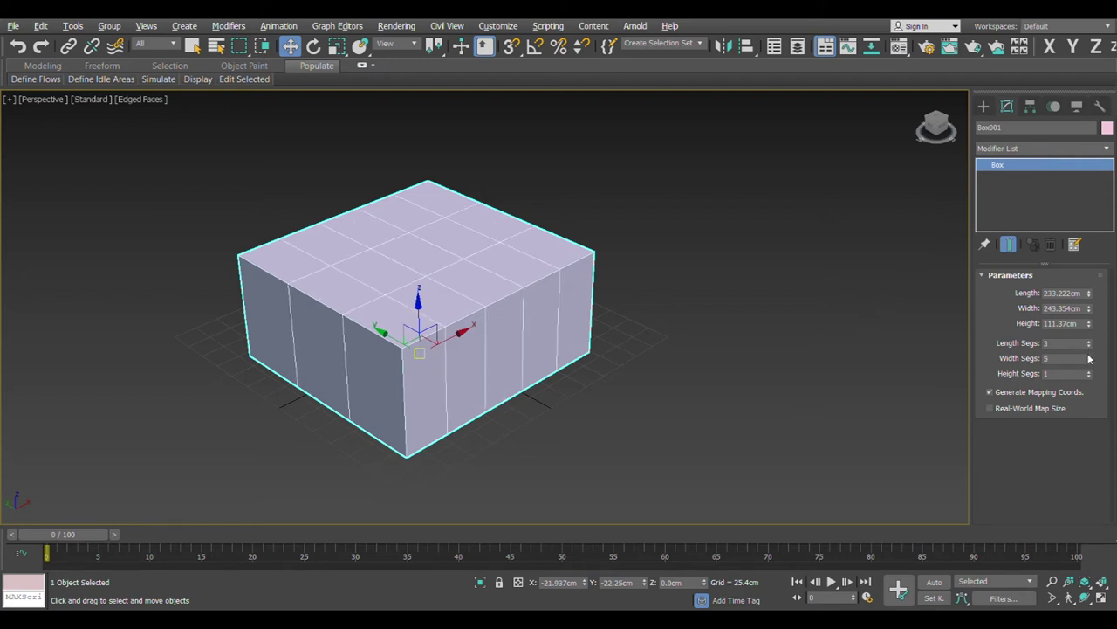
left_click(1089, 361)
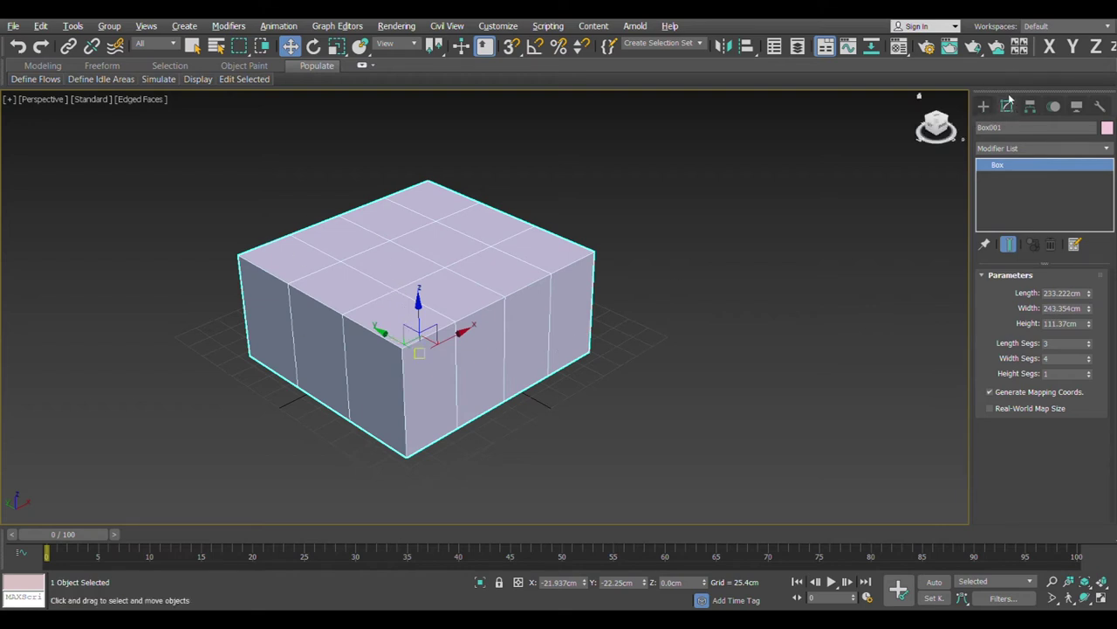
Open the modifier list, then return to the Create panel and choose the Sphere primitive.
left_click(1002, 151)
left_click(986, 106)
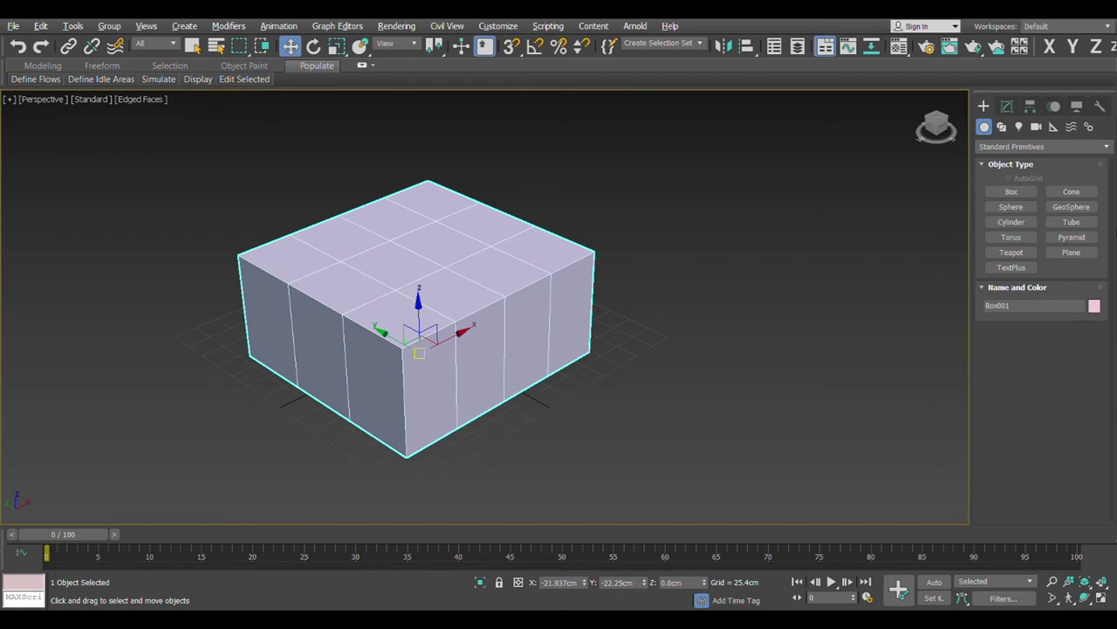
left_click(1013, 207)
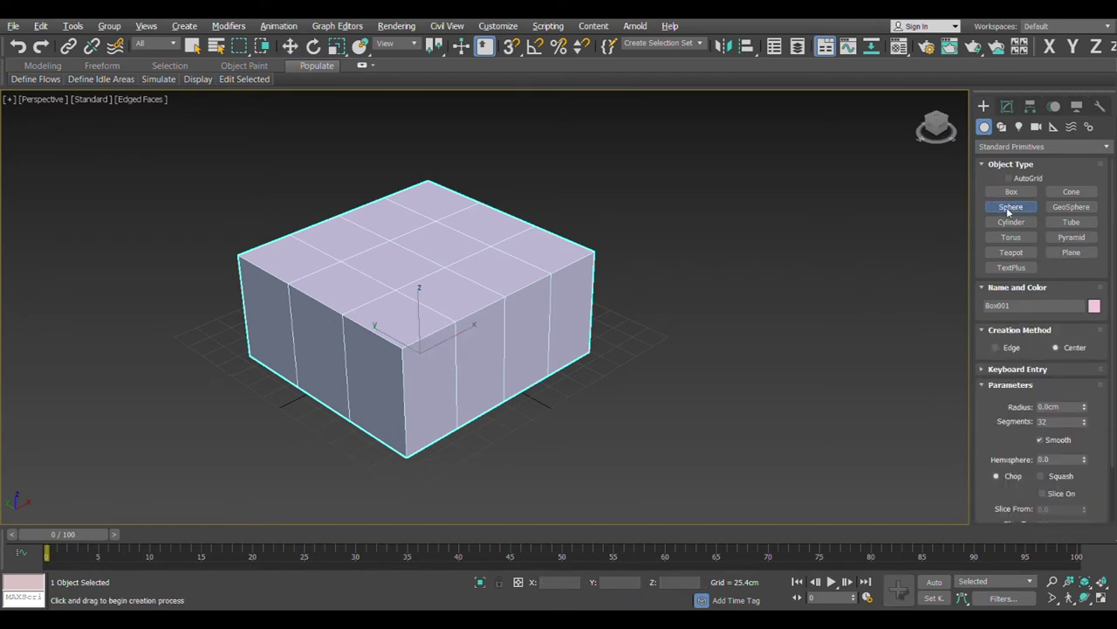
Draw a green sphere in front of the box.
middle_click_drag(642, 360, 479, 265)
left_click_drag(442, 353, 515, 408)
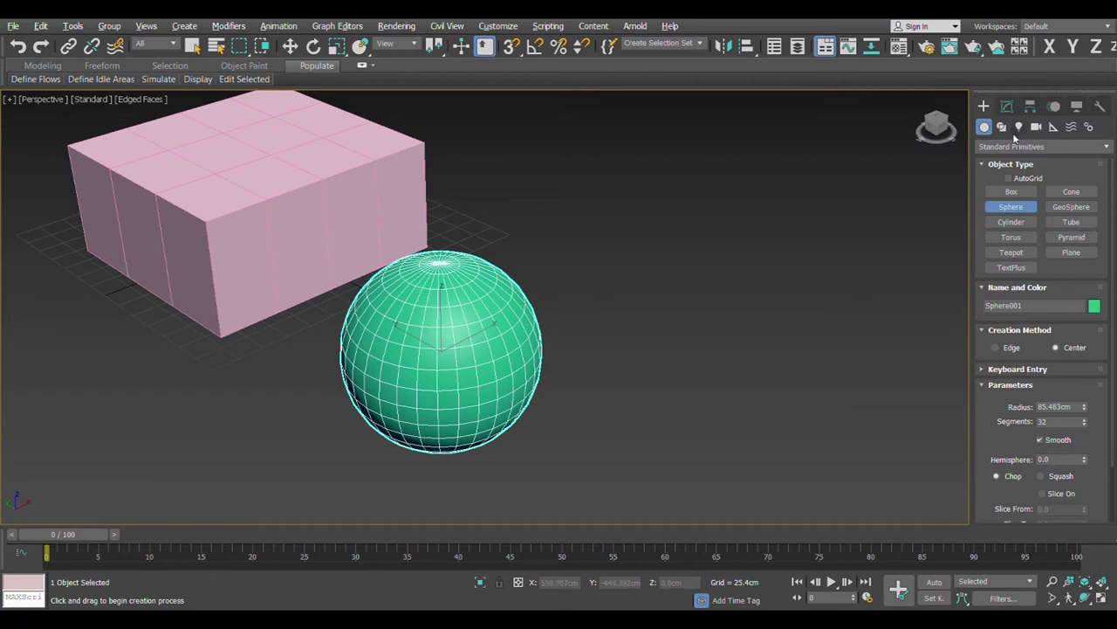
left_click(1006, 107)
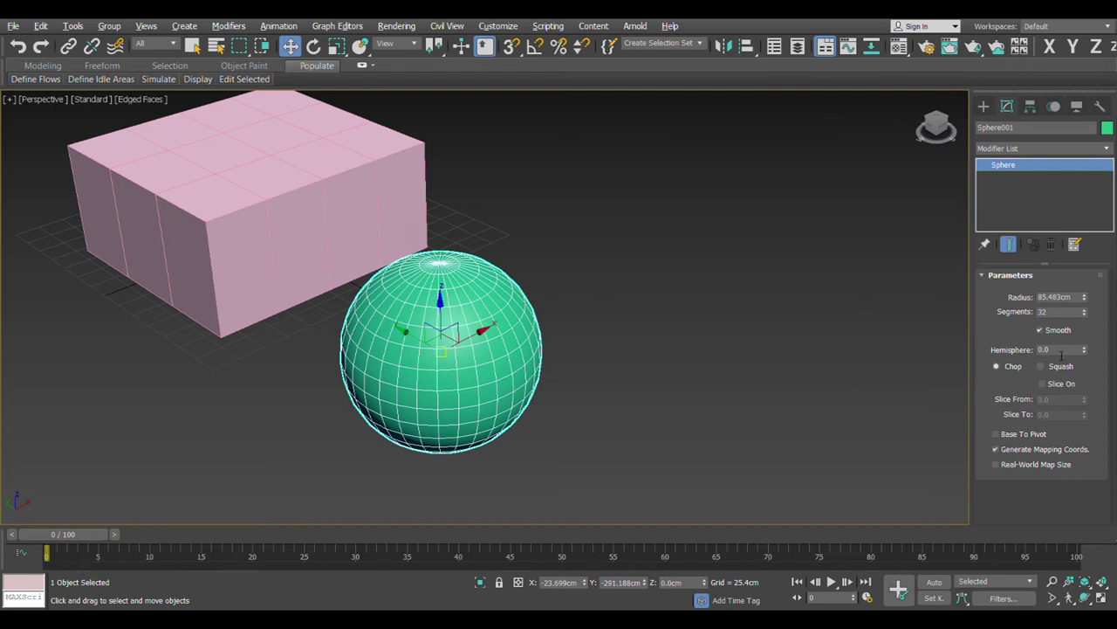
Set the sphere's Hemisphere value to 0.6, cutting it into a dome.
double_click(1062, 350)
type("0.5")
key("Return")
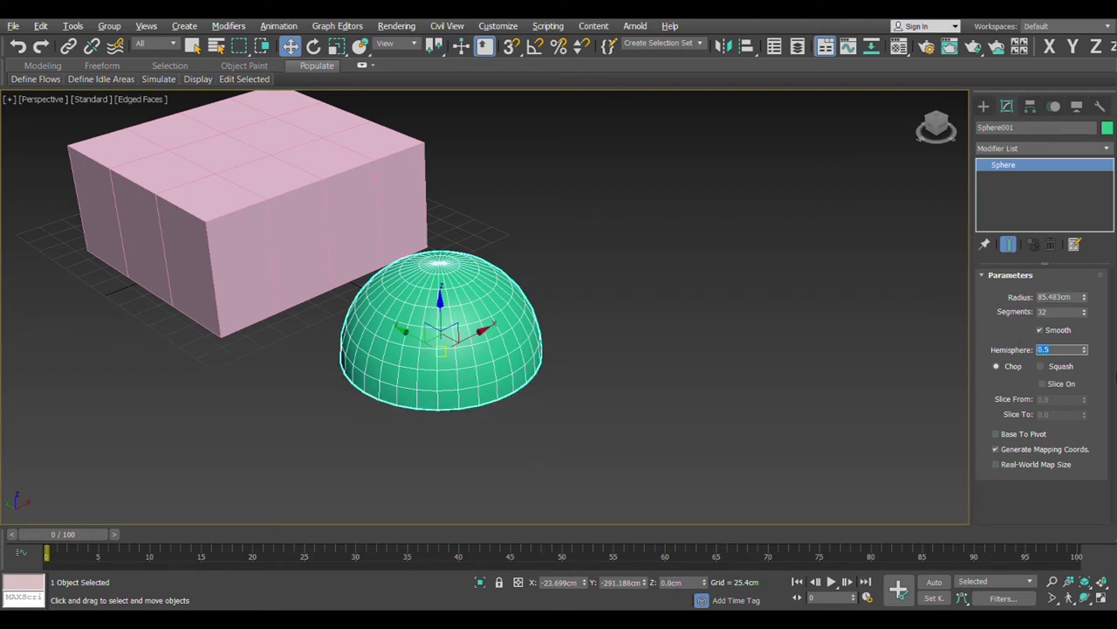
mouse_move(1087, 353)
left_mouse_down()
mouse_move(1092, 314)
mouse_move(1105, 452)
mouse_move(1092, 334)
mouse_move(1101, 421)
mouse_move(1102, 323)
mouse_move(1110, 437)
mouse_move(1106, 349)
left_mouse_up()
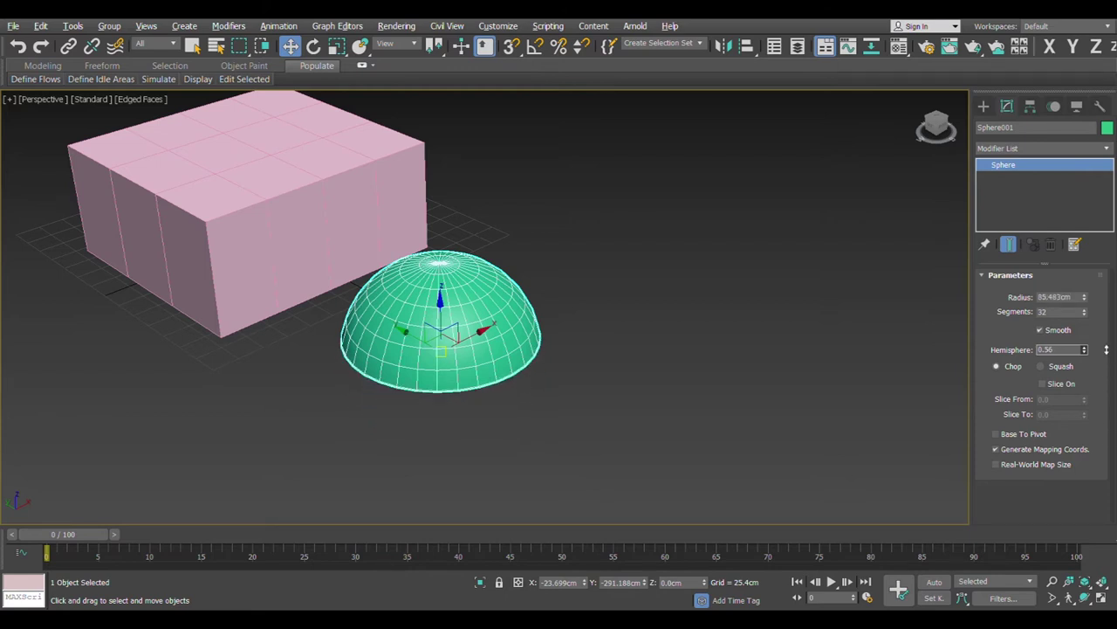
double_click(1061, 349)
key("BackSpace")
type("0.6")
key("Return")
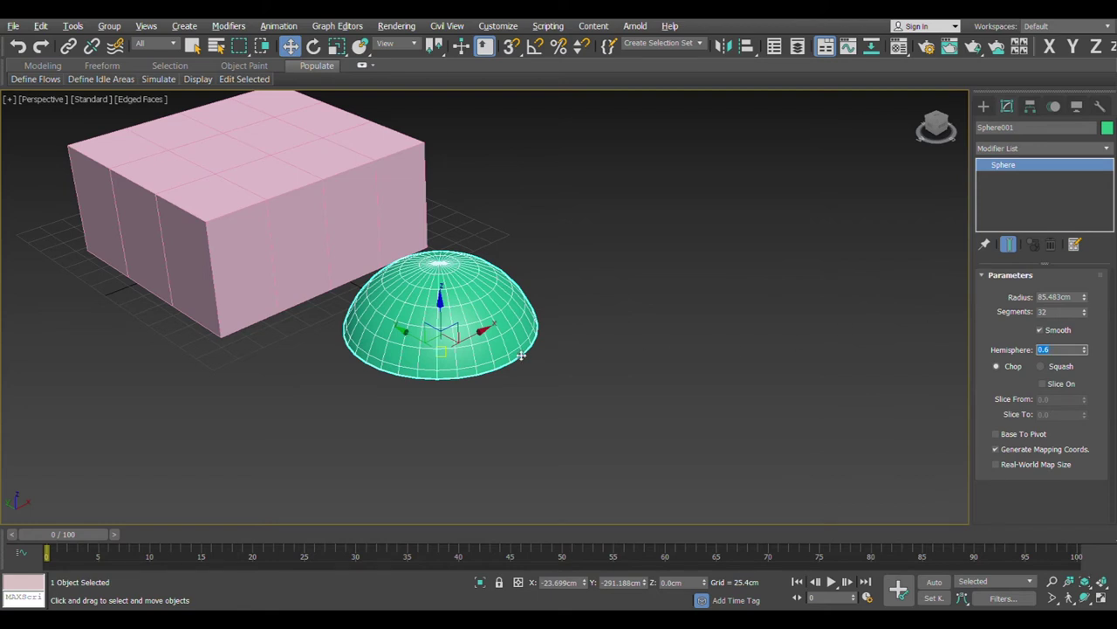
left_click(984, 105)
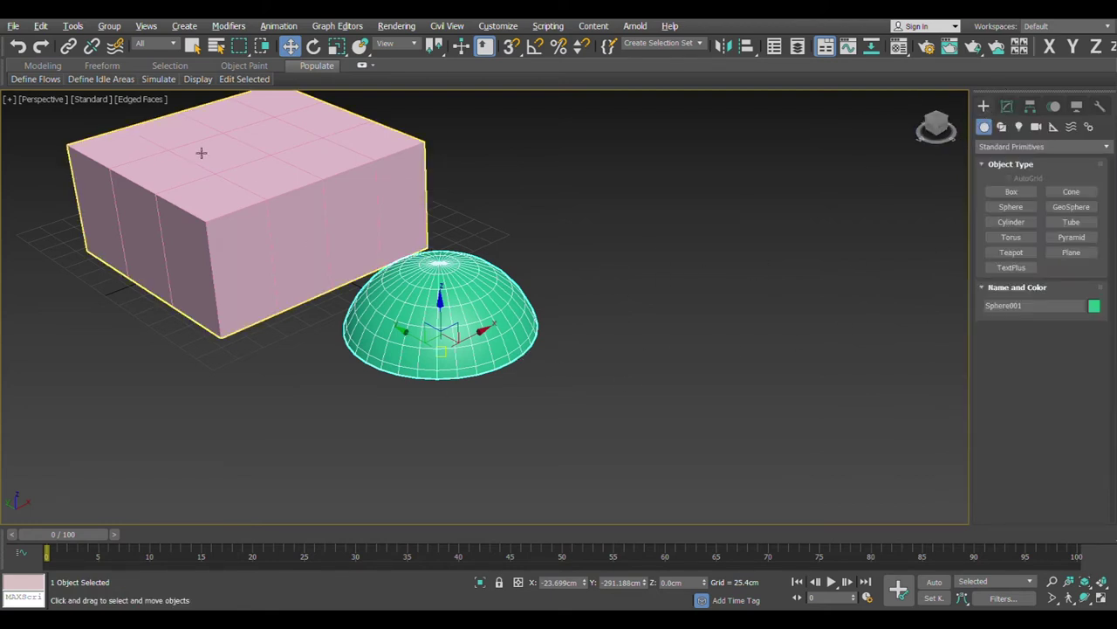
Draw a flat purple cylinder disc to the right of the dome.
middle_click_drag(588, 320, 571, 325)
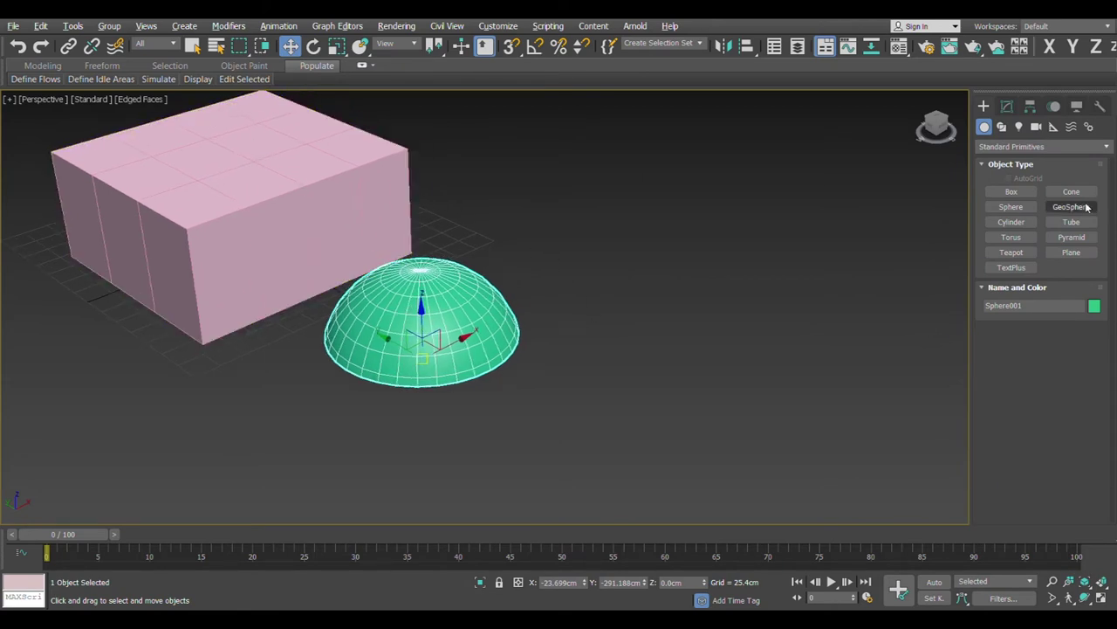
left_click(1010, 223)
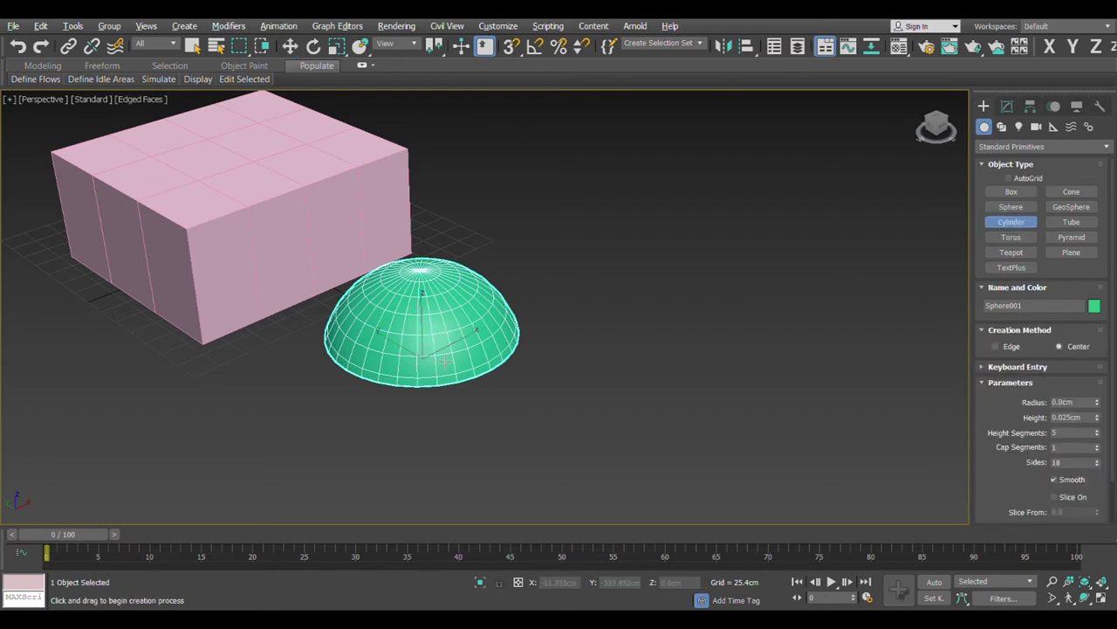
left_click_drag(580, 352, 669, 424)
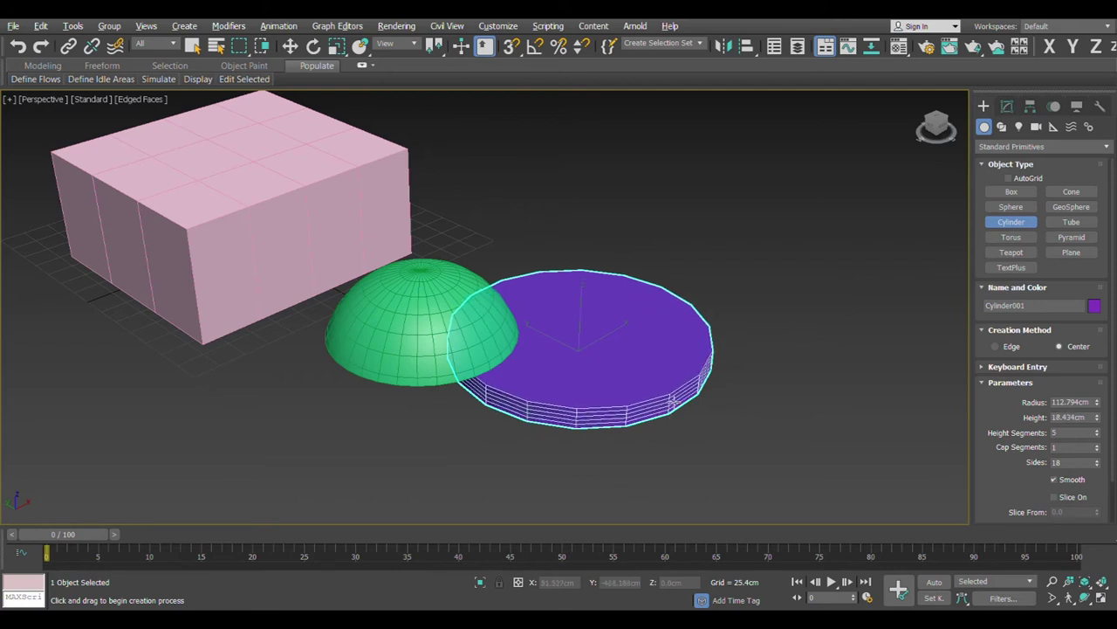
left_click(673, 404)
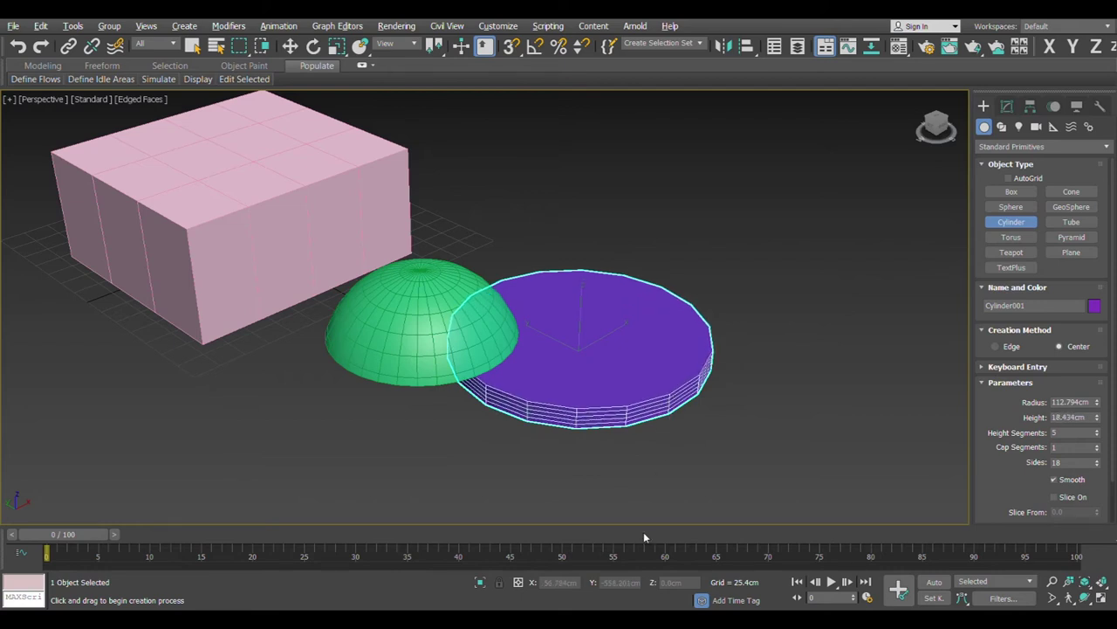
Give the cylinder 1 height segment and 29 sides.
left_click(1007, 106)
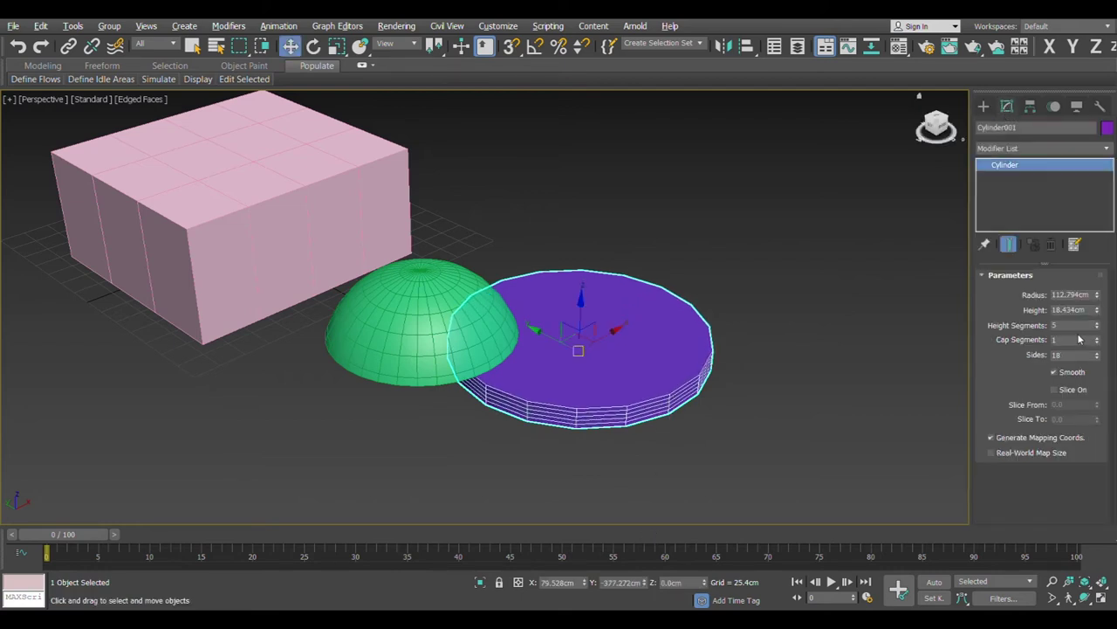
left_click(1097, 329)
left_click(1096, 329)
left_click(1097, 329)
left_click(1097, 329)
left_click(1097, 352)
left_click(1097, 353)
left_click(1097, 353)
left_click(1097, 353)
left_click(1097, 353)
left_click(1097, 352)
left_click(1097, 353)
left_click(1097, 353)
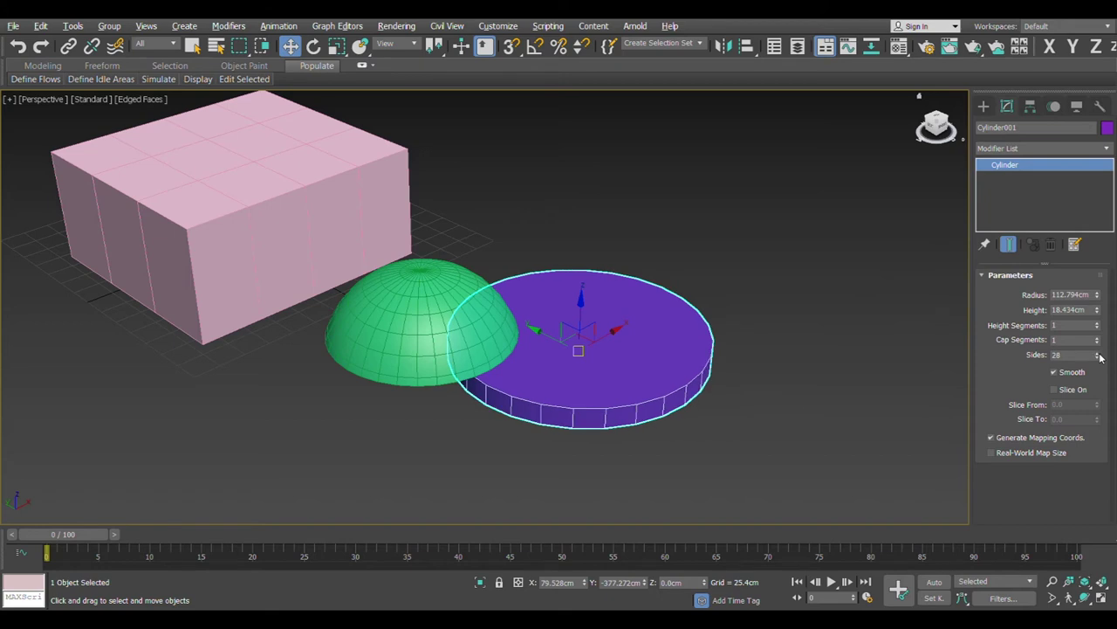
left_click(1097, 353)
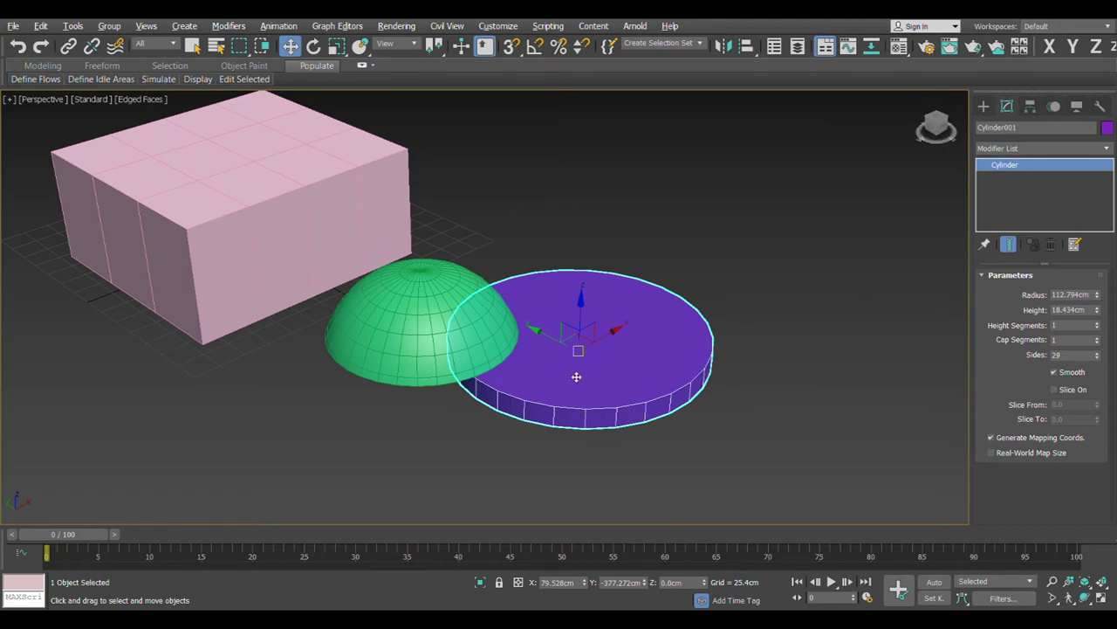
middle_click_drag(653, 349, 632, 360)
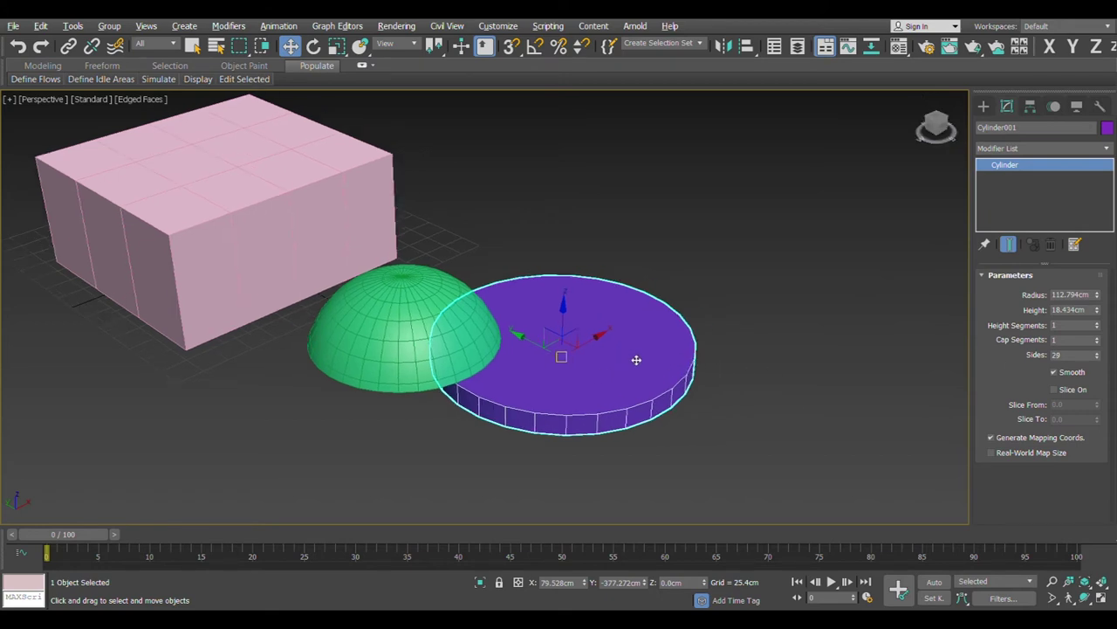
In a maximized Top view, move the disc onto the middle of the box and scale it to about 80%.
key("alt+w")
right_click(324, 187)
key("alt+w")
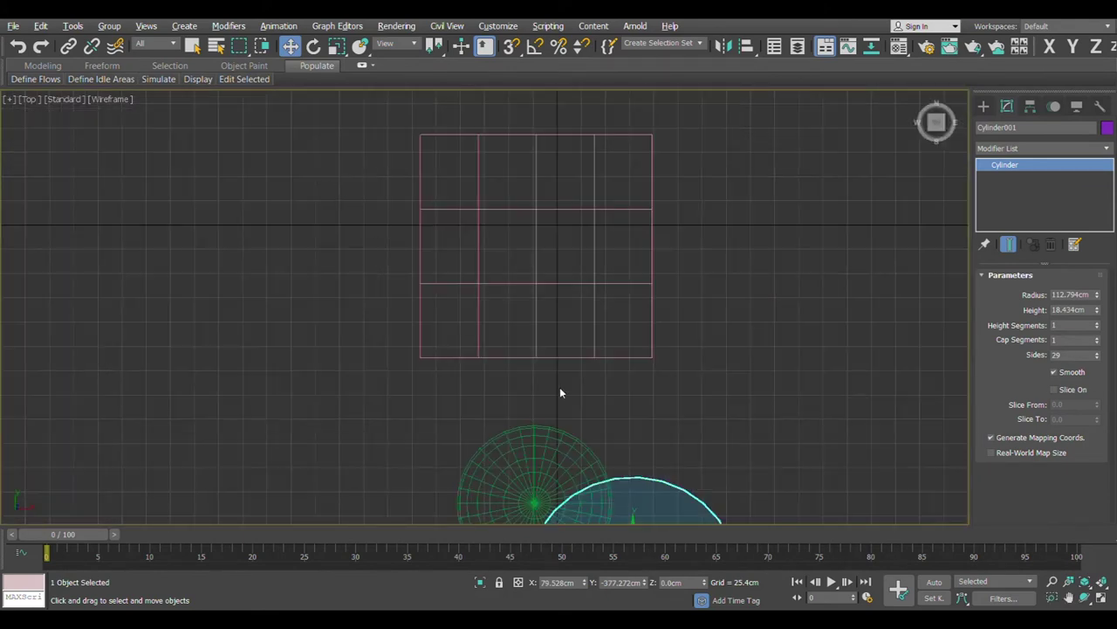
middle_click_drag(556, 390, 549, 299)
left_click_drag(583, 482, 497, 248)
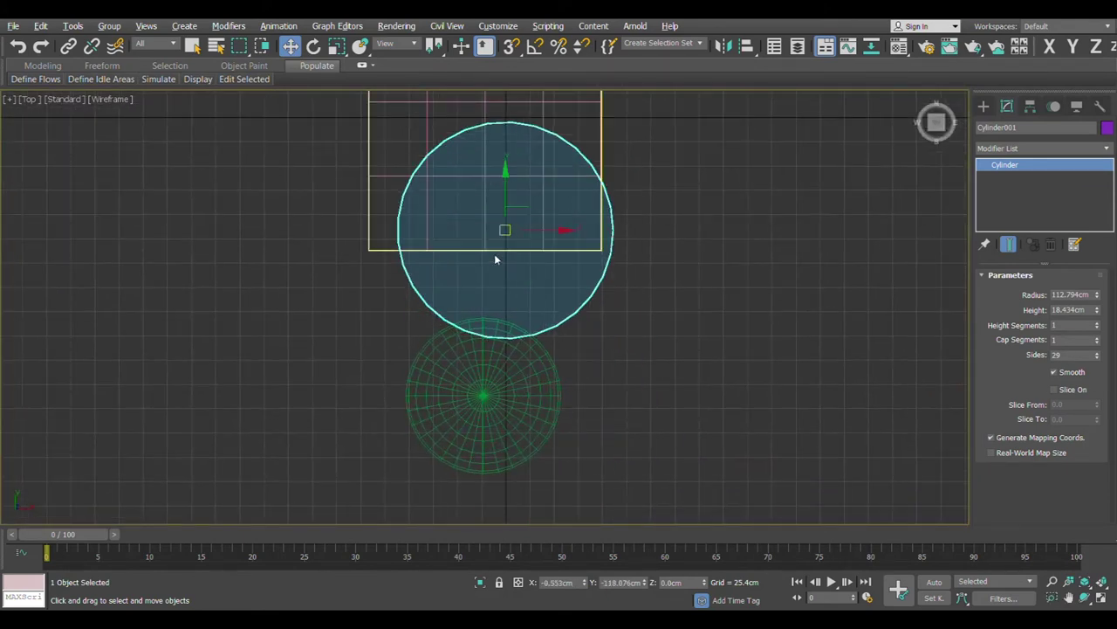
middle_click_drag(498, 248, 518, 445)
left_click_drag(536, 396, 530, 319)
key("e")
key("r")
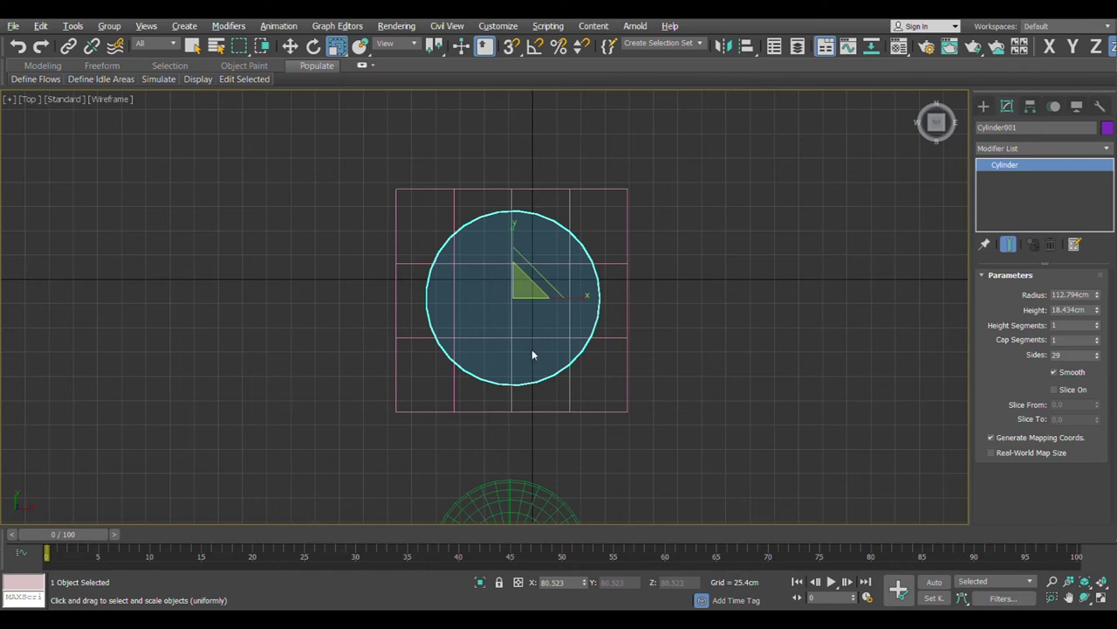
key("w")
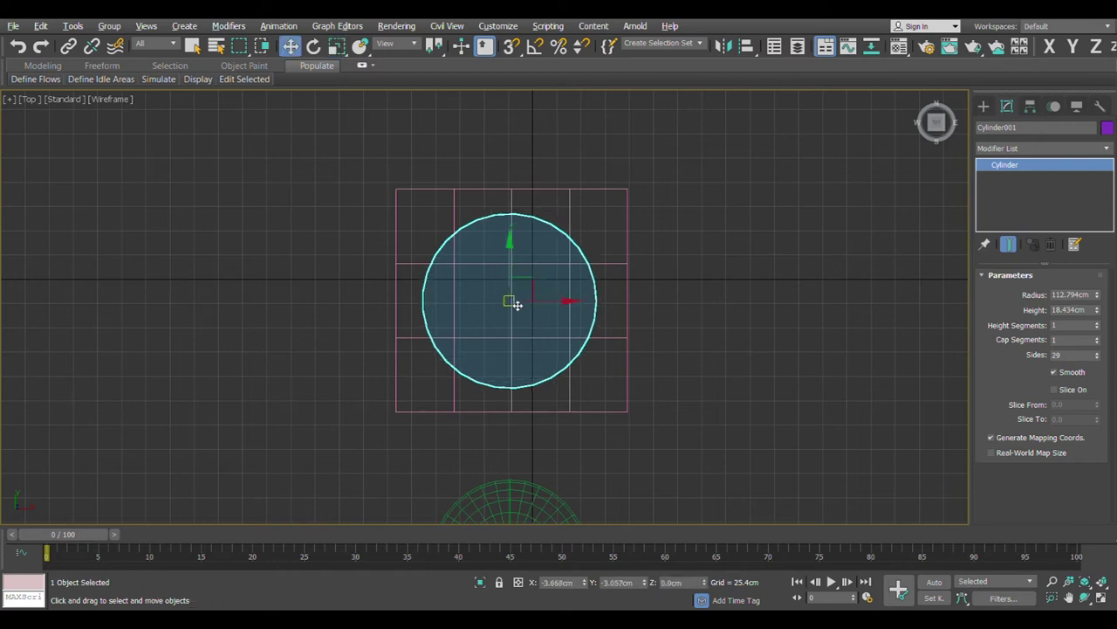
Move the green dome over the disc's position on the box.
middle_click_drag(654, 419, 686, 318)
left_click(543, 453)
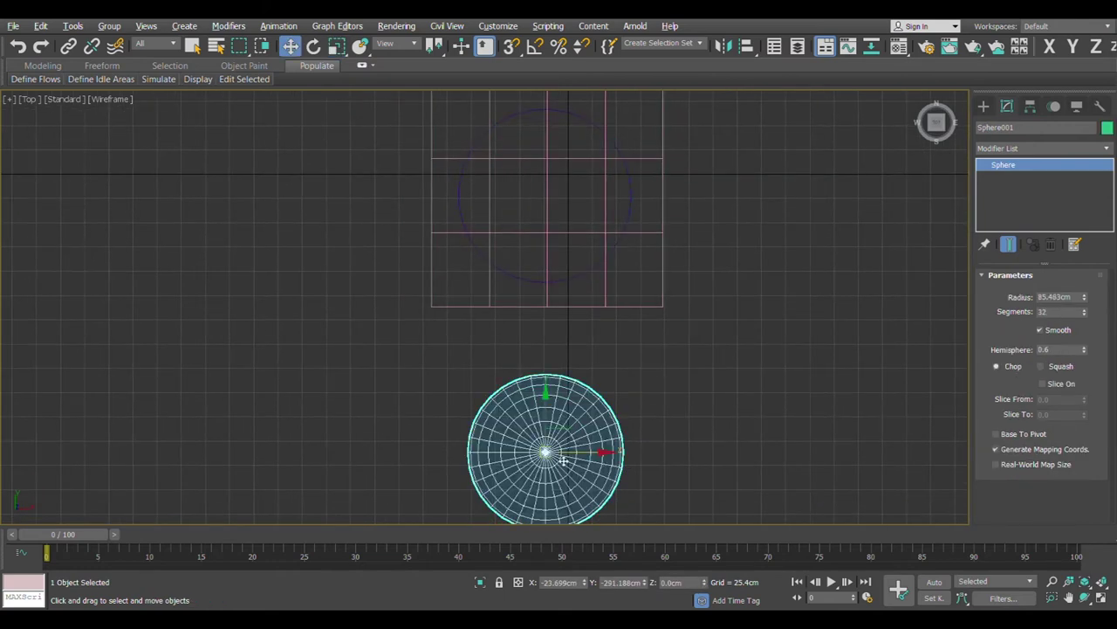
left_click_drag(548, 455, 531, 219)
scroll(530, 221, "up", 4)
left_click_drag(542, 271, 536, 281)
Maximize the side view to check heights and select the flat cylinder.
key("alt+w")
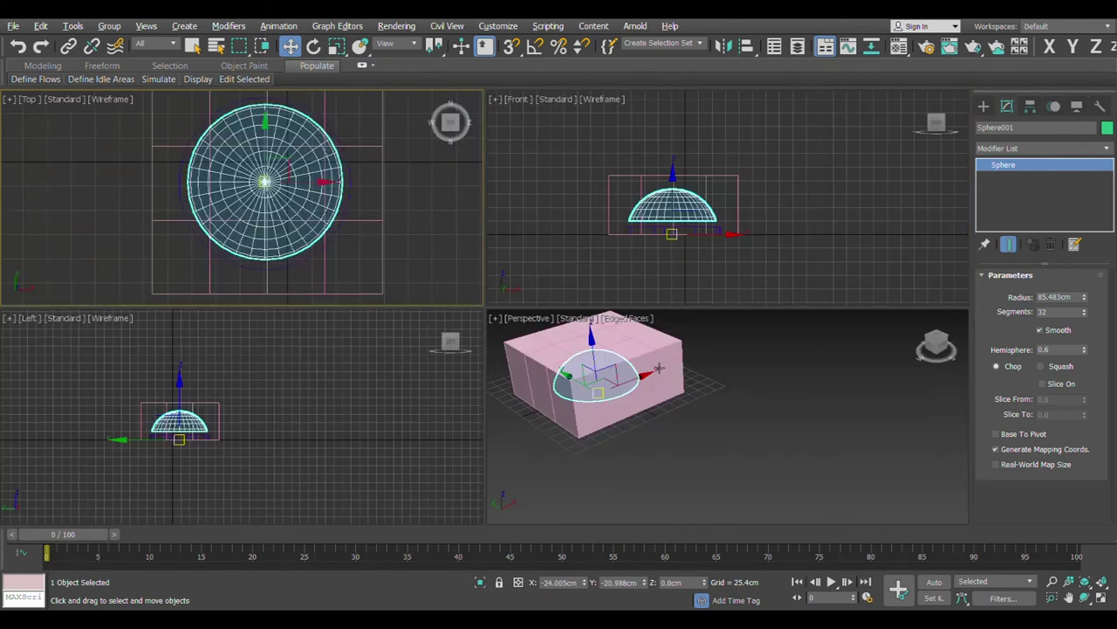
key("alt+w")
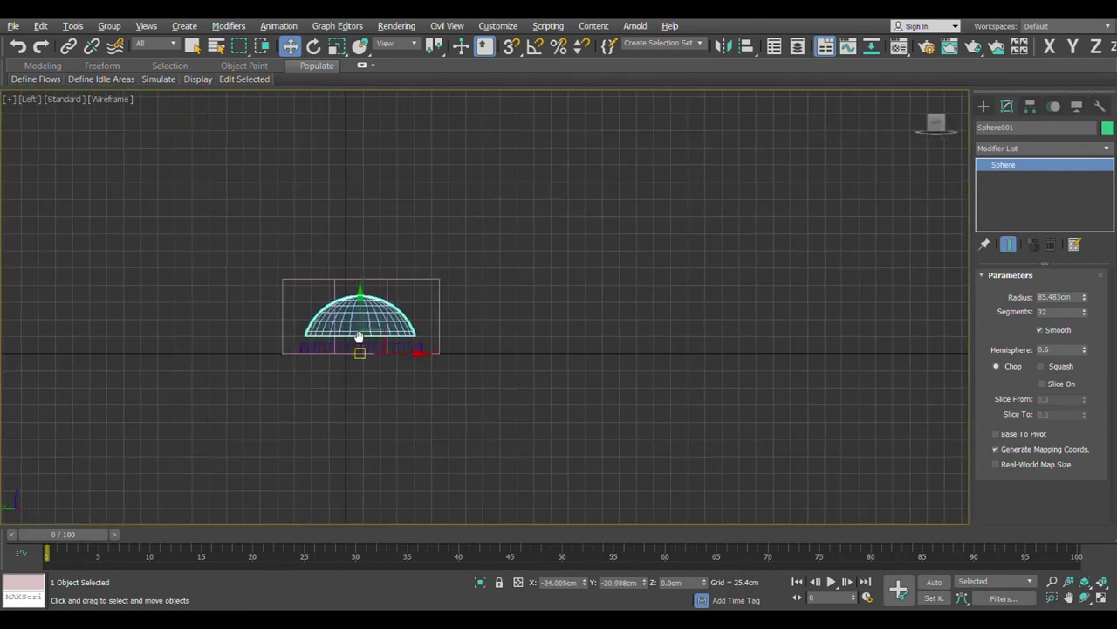
scroll(499, 367, "up", 3)
scroll(544, 394, "up", 2)
left_click(603, 403)
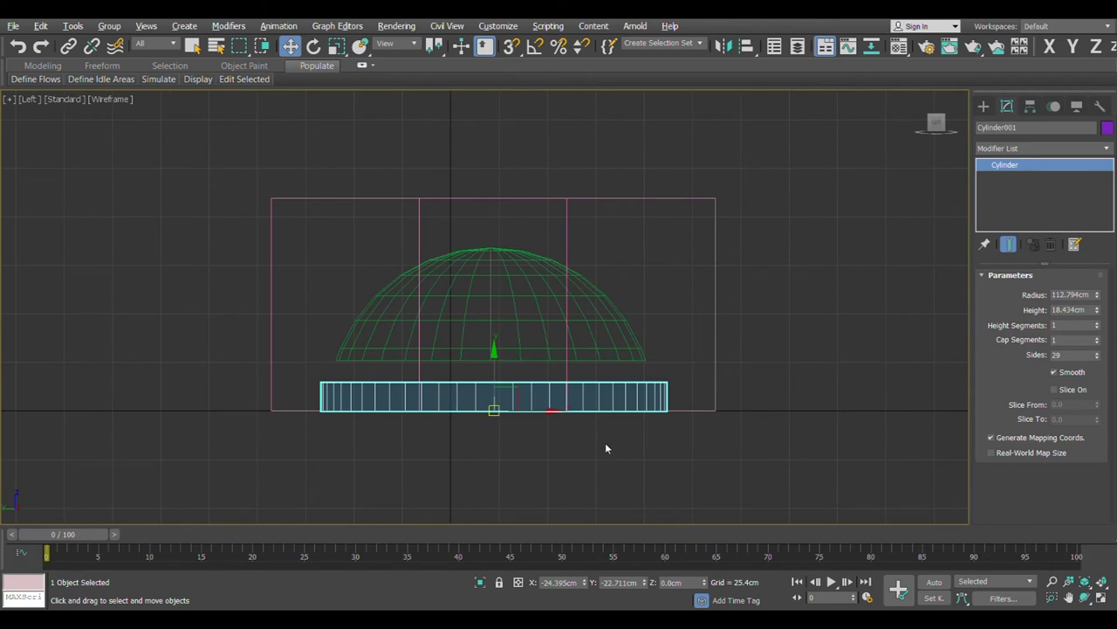
Raise the purple disc onto the box top and lift the dome onto the disc.
middle_click_drag(562, 470, 576, 500)
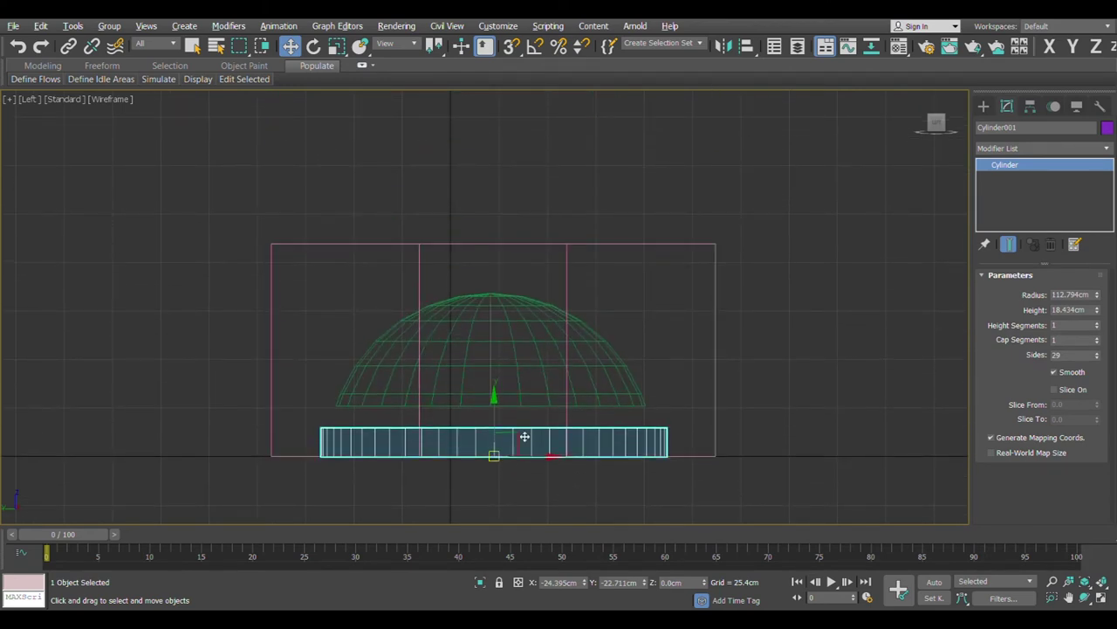
left_click_drag(500, 407, 519, 195)
left_click(499, 294)
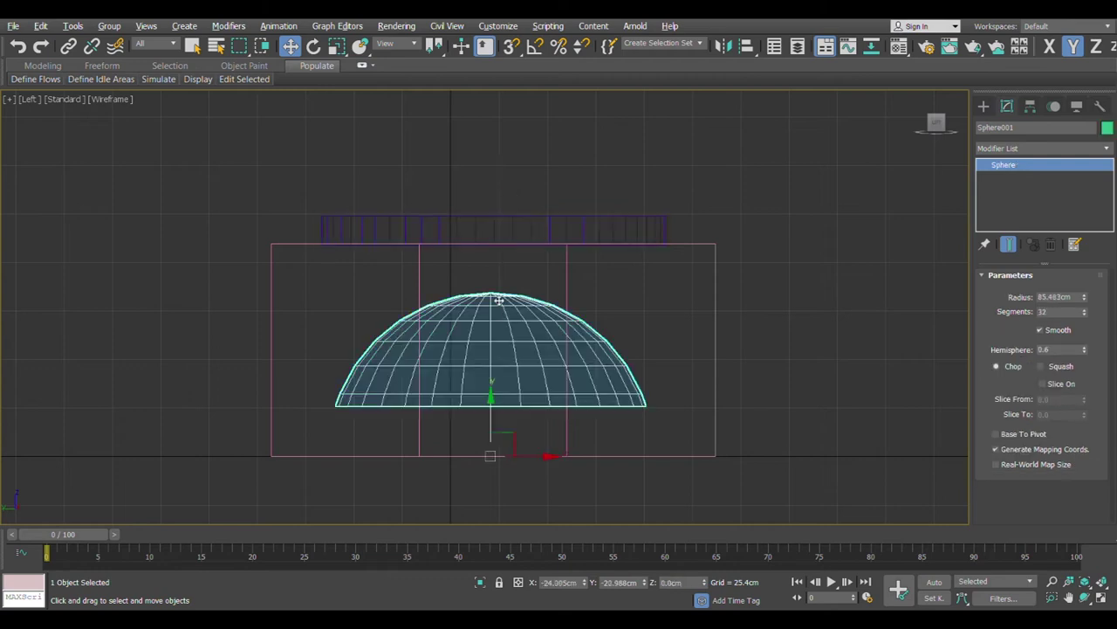
left_click_drag(495, 404, 503, 214)
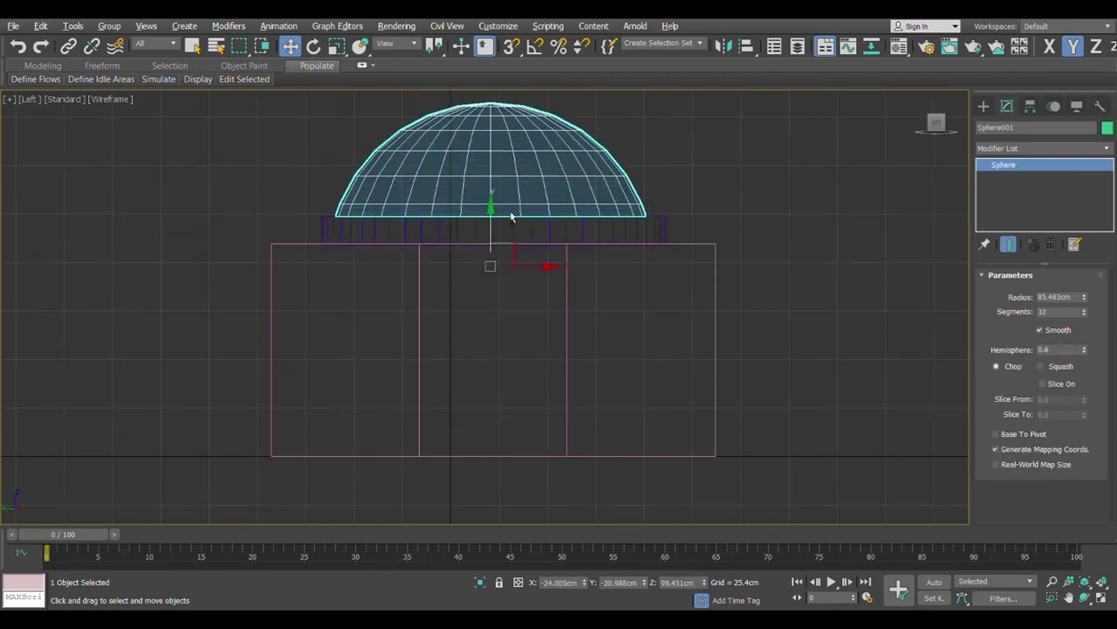
Return to a maximized Perspective view centred on the box and dome.
key("alt+w")
right_click(625, 382)
key("alt+w")
middle_click_drag(416, 299, 576, 392)
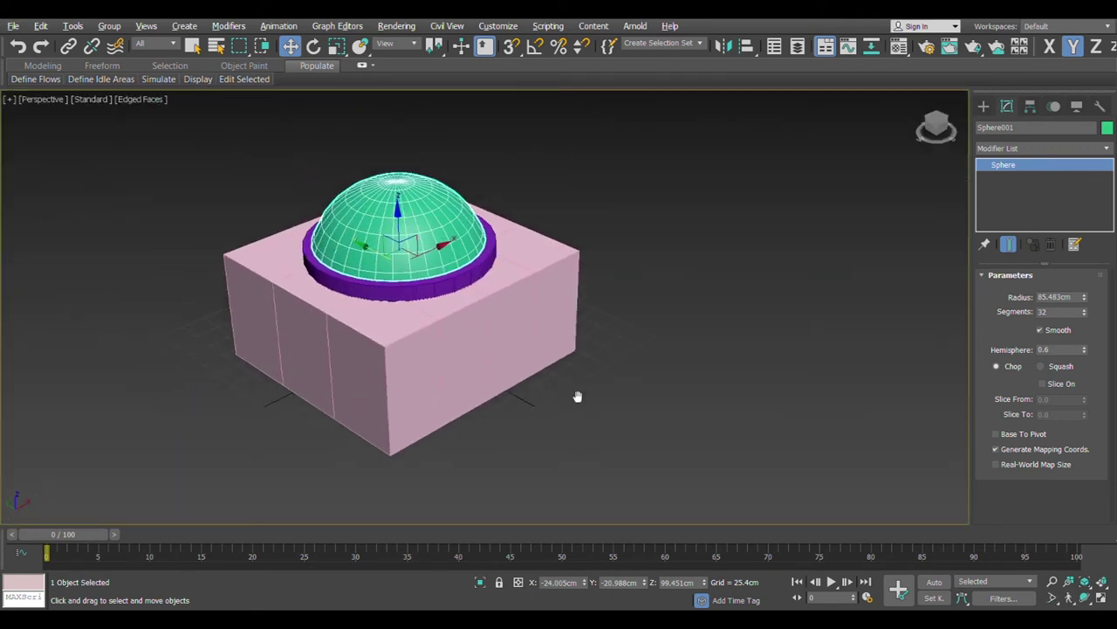
Colour the ring under the dome white and the main Box001 gray.
left_click(460, 289)
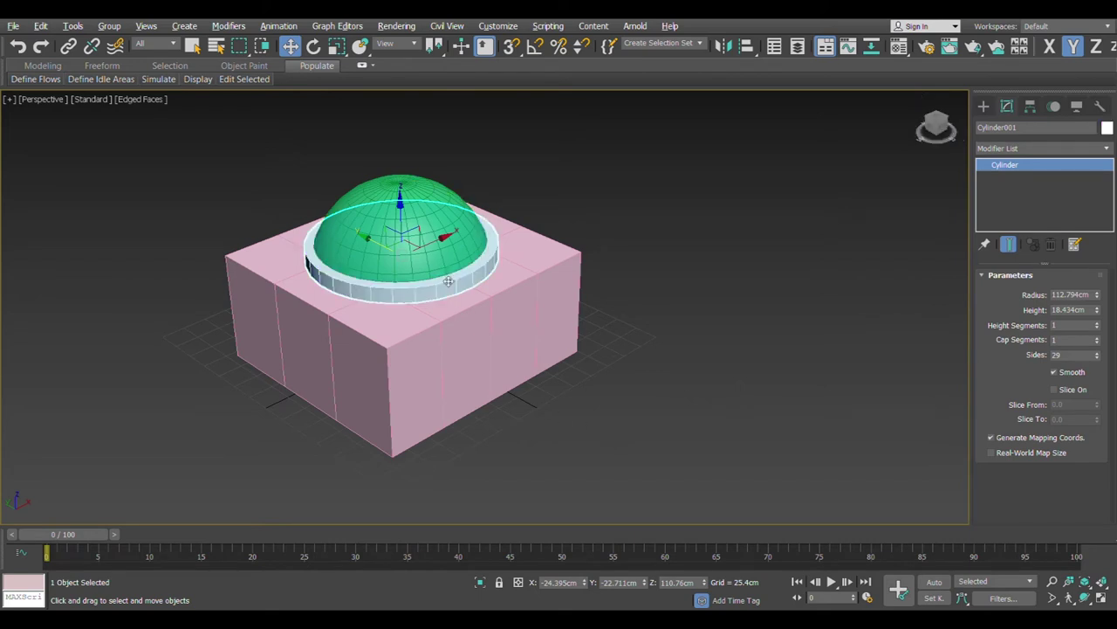
left_click(479, 256)
middle_click_drag(586, 370, 690, 286, "alt")
left_click(642, 289)
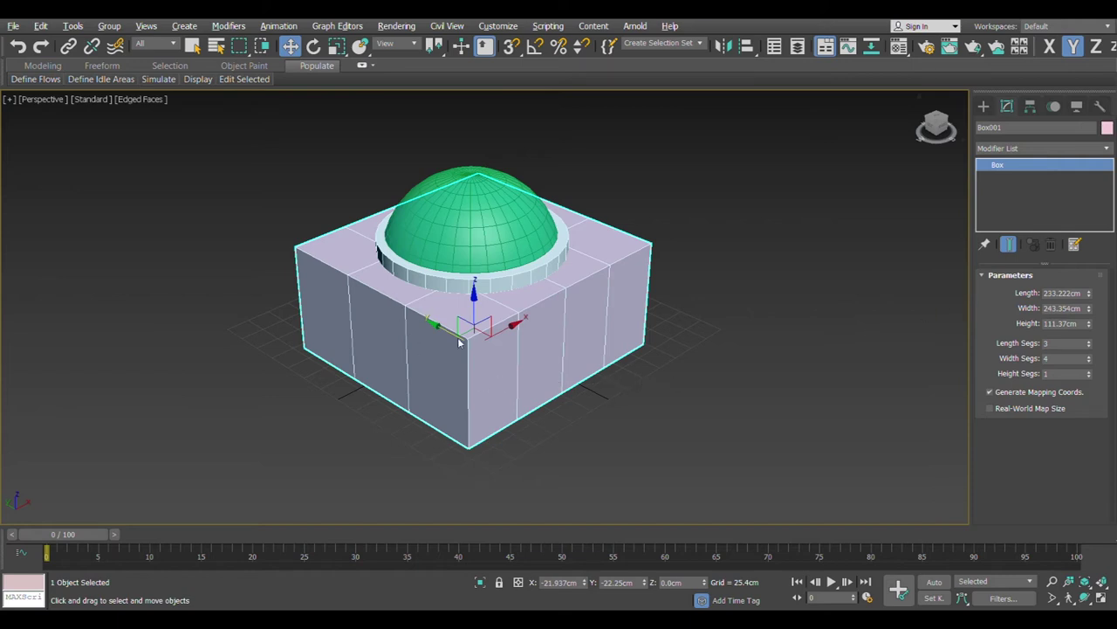
left_click(594, 388)
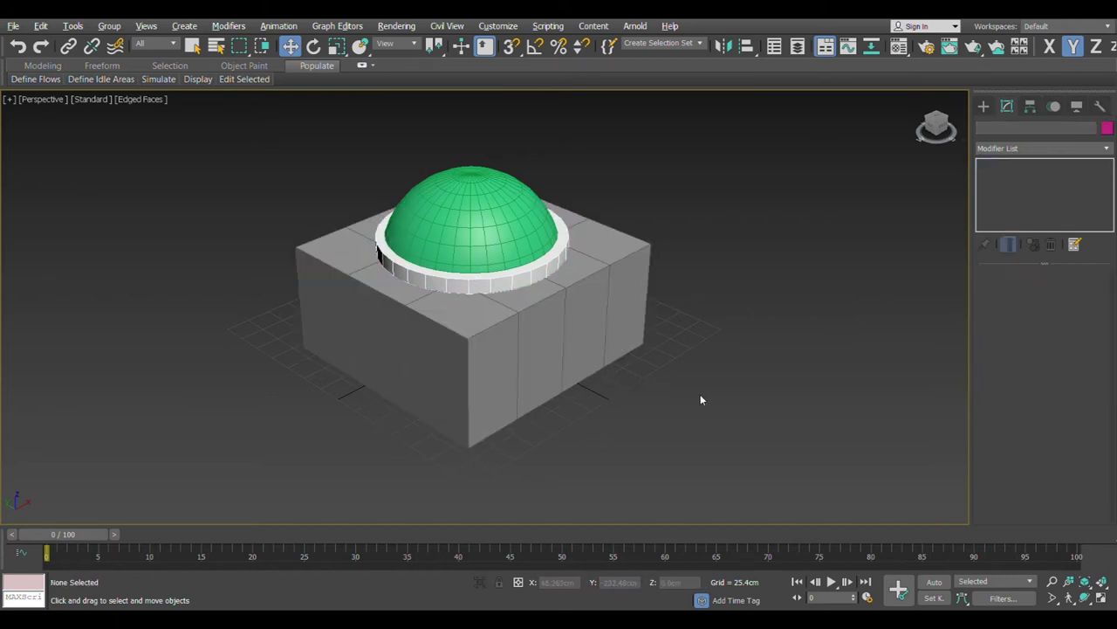
middle_click_drag(701, 399, 645, 405)
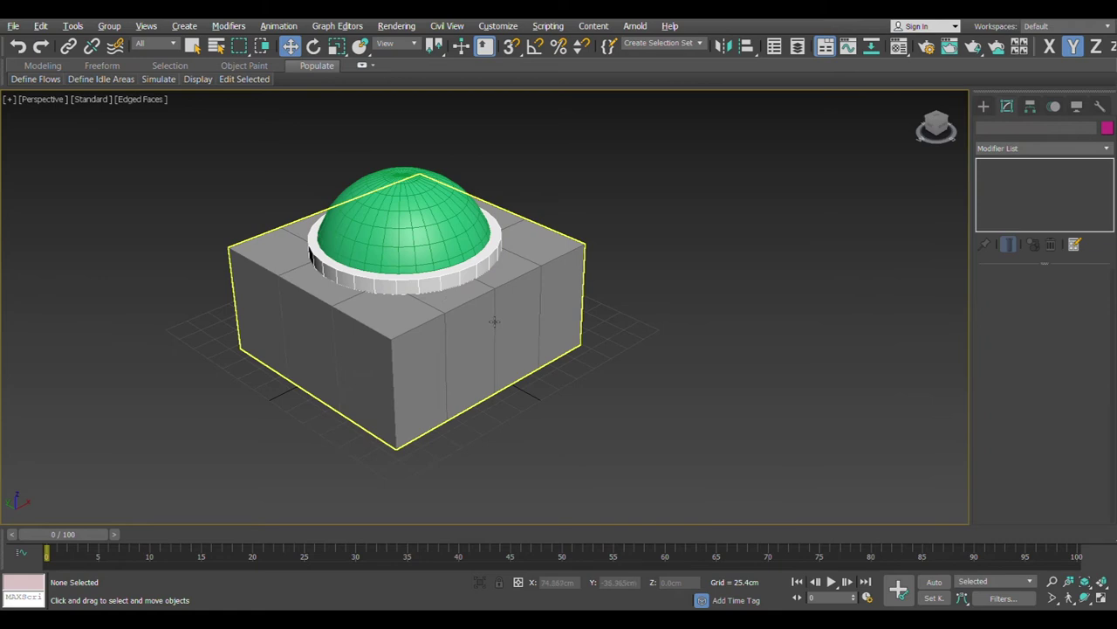
left_click(984, 106)
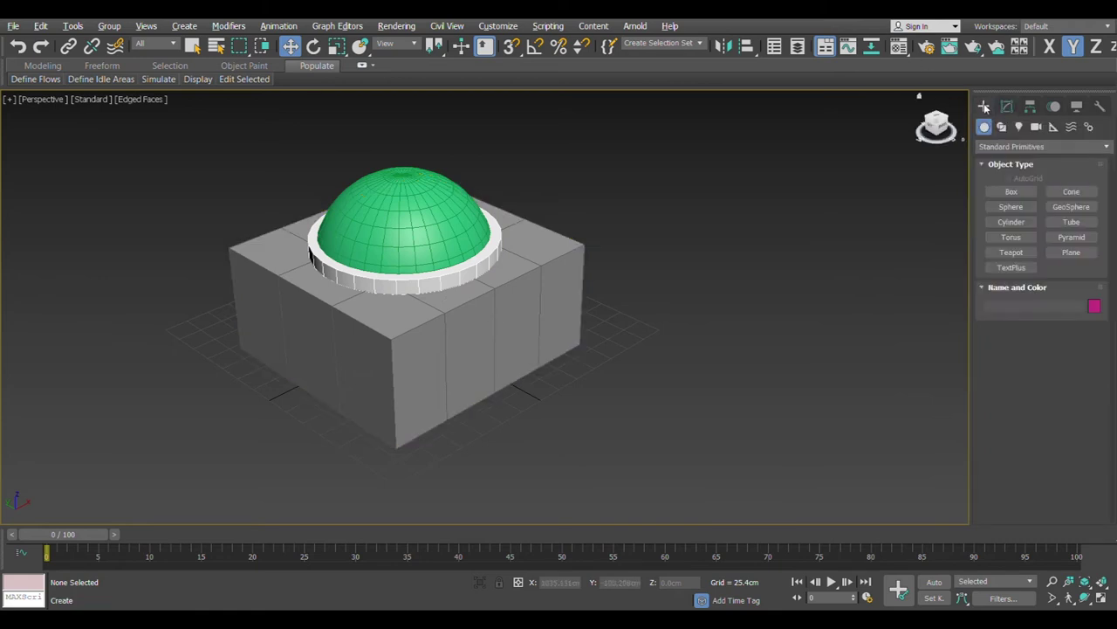
Draw a long, low annex box, Box002, in front of the building.
left_click(1011, 193)
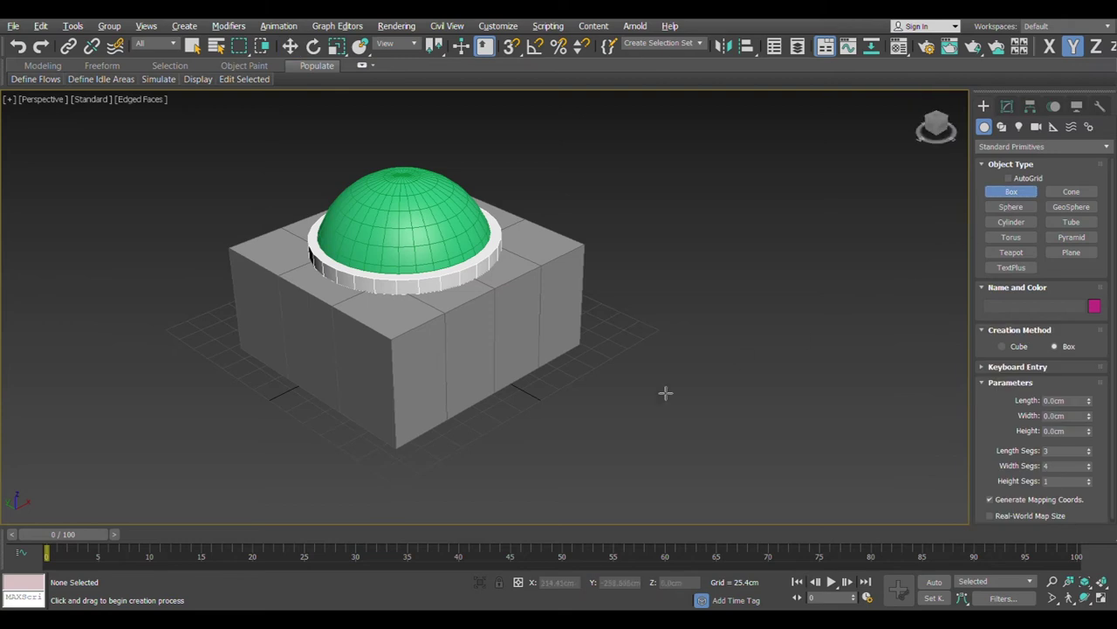
left_click_drag(480, 469, 574, 359)
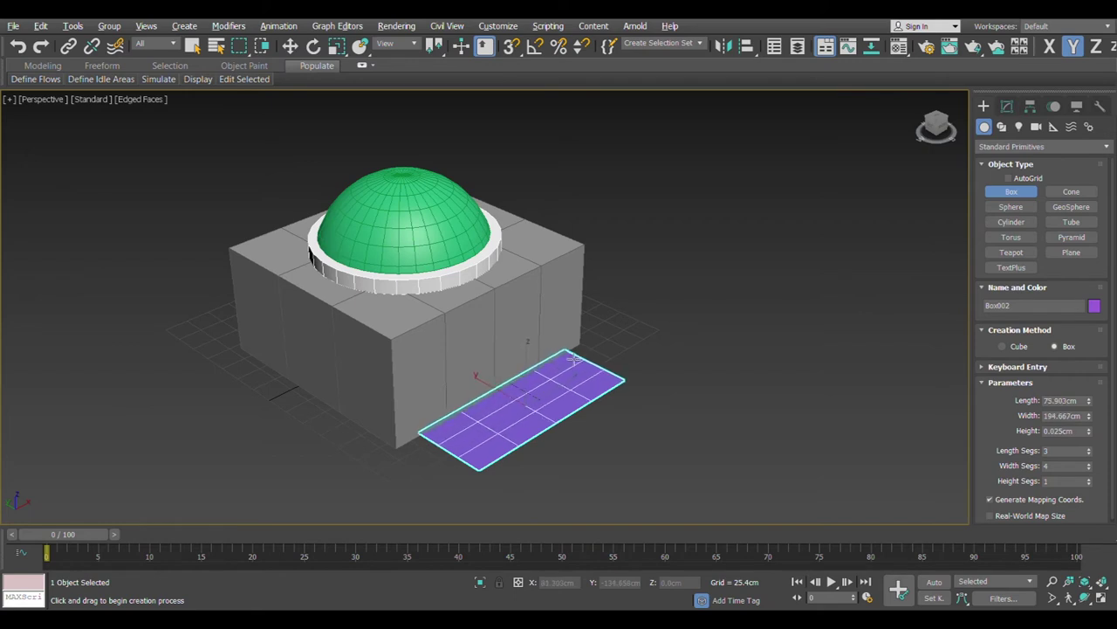
left_click(568, 281)
middle_click_drag(638, 402, 503, 439)
scroll(478, 398, "up", 3)
Draw a trial hemisphere to the right of the annex, then delete it.
left_click(1006, 206)
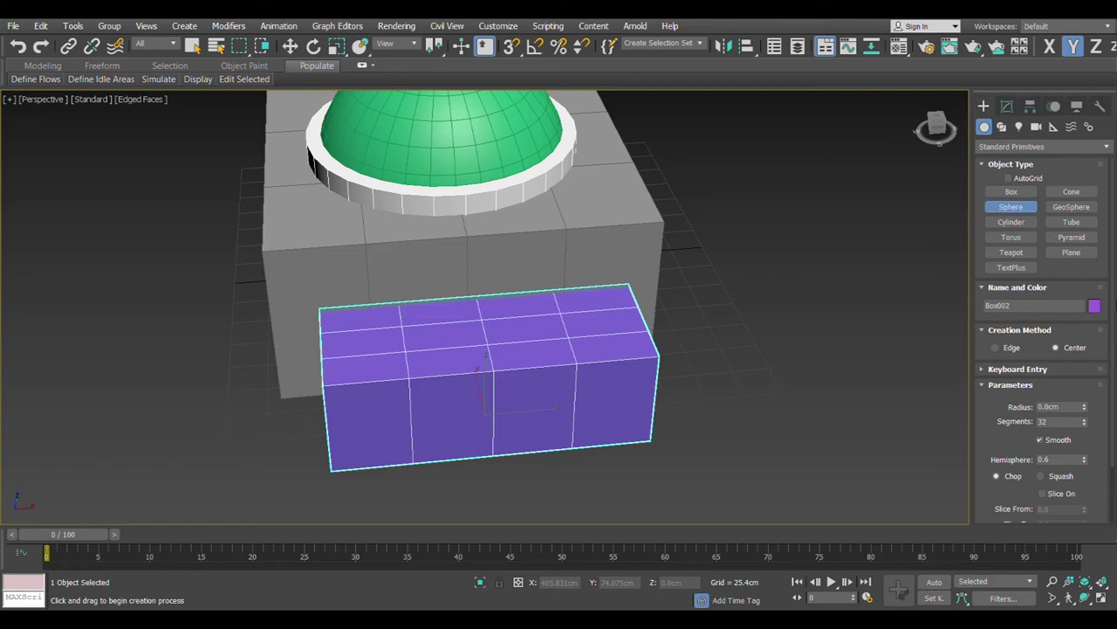
scroll(1019, 436, "down", 1)
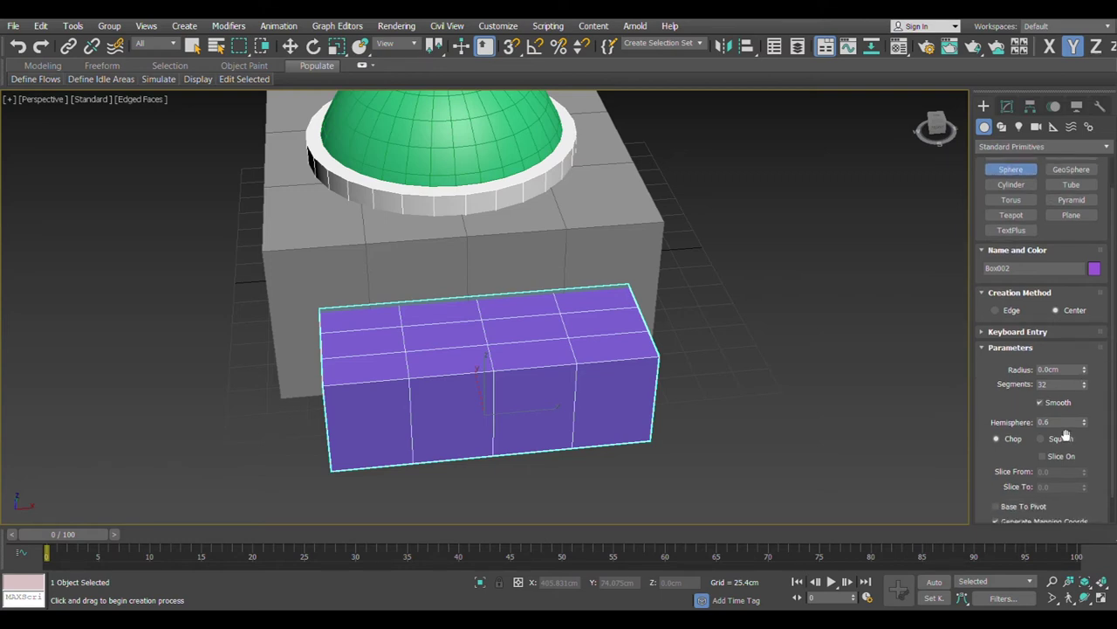
scroll(1004, 421, "down", 1)
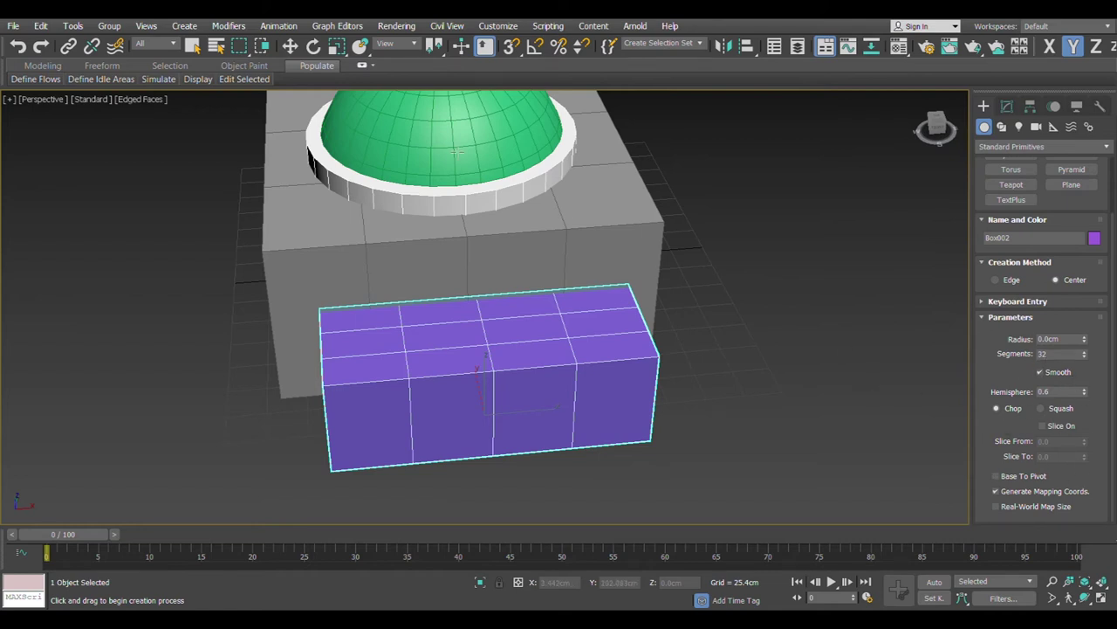
left_click_drag(791, 393, 829, 448)
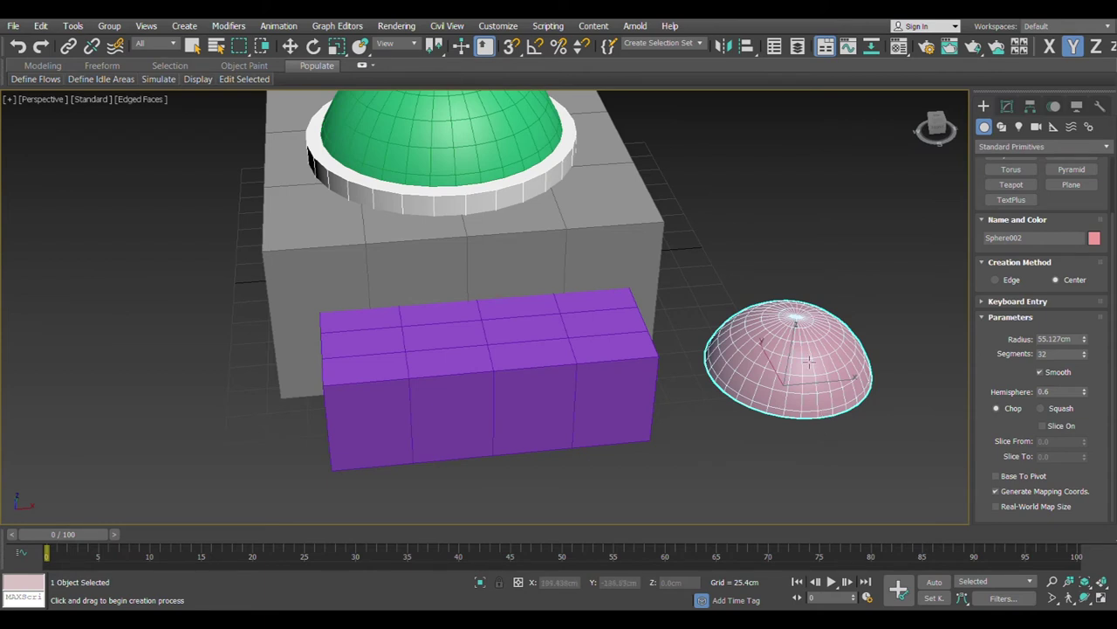
key("w")
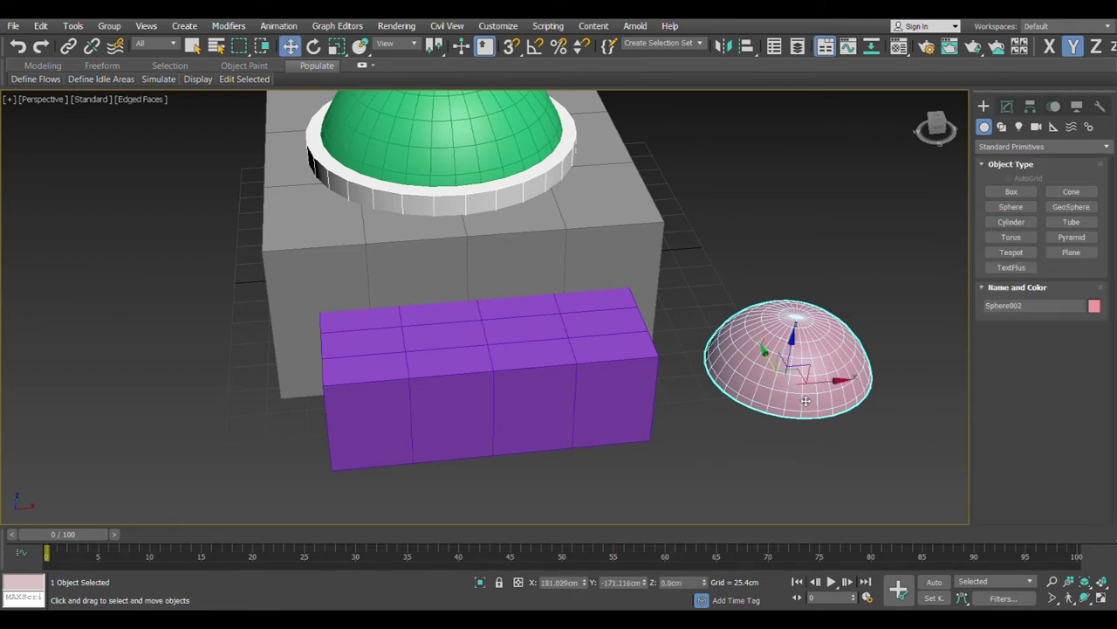
key("Delete")
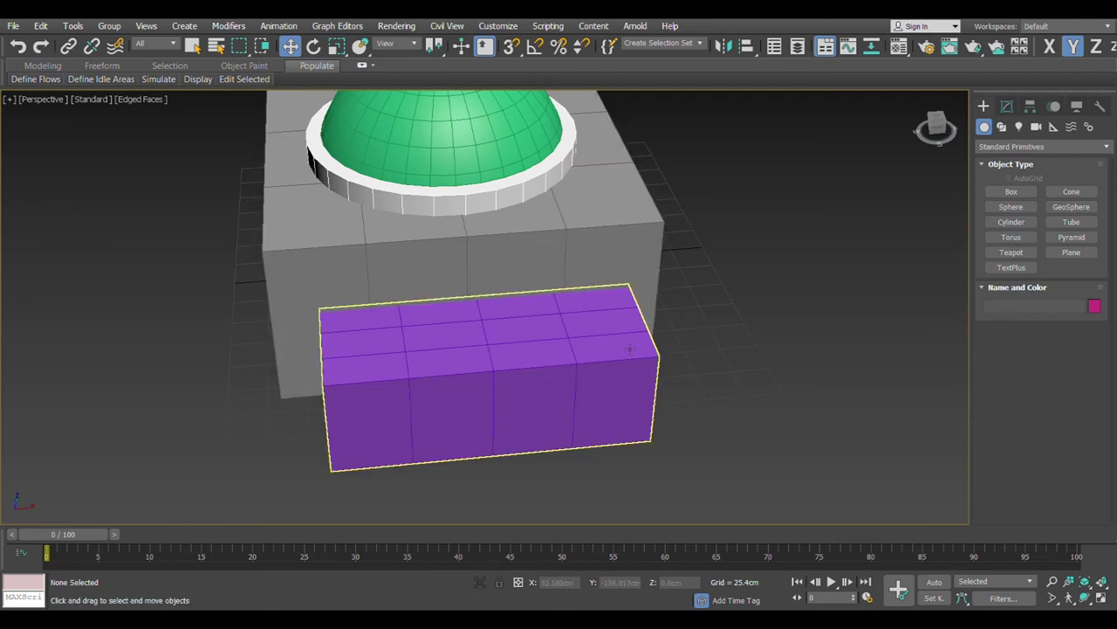
Change Box002's object colour from purple to white.
left_click(585, 363)
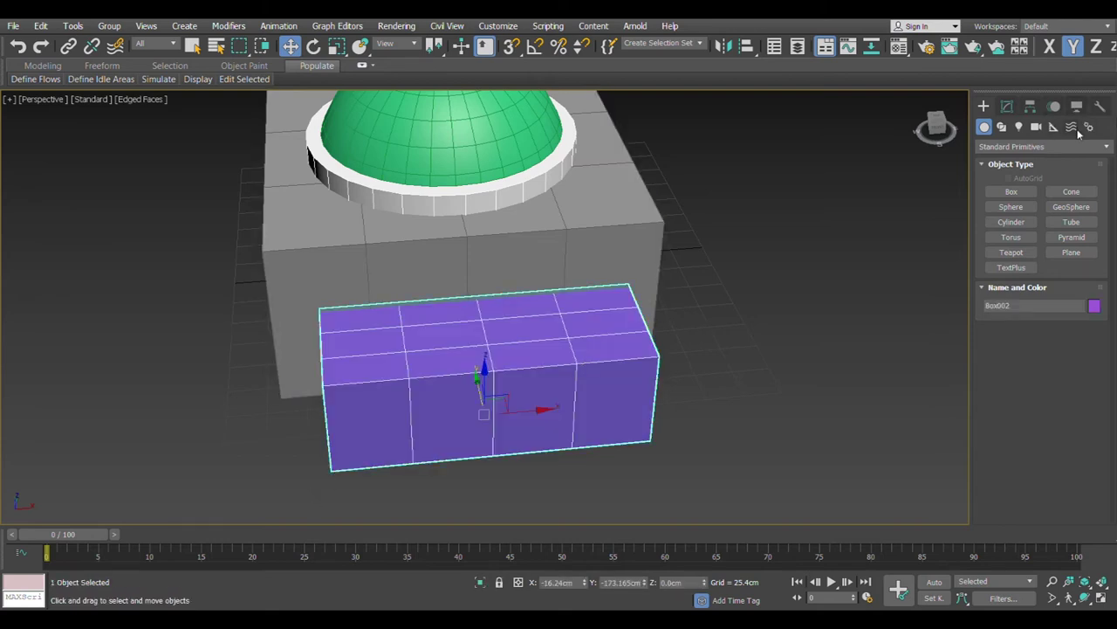
left_click(1007, 106)
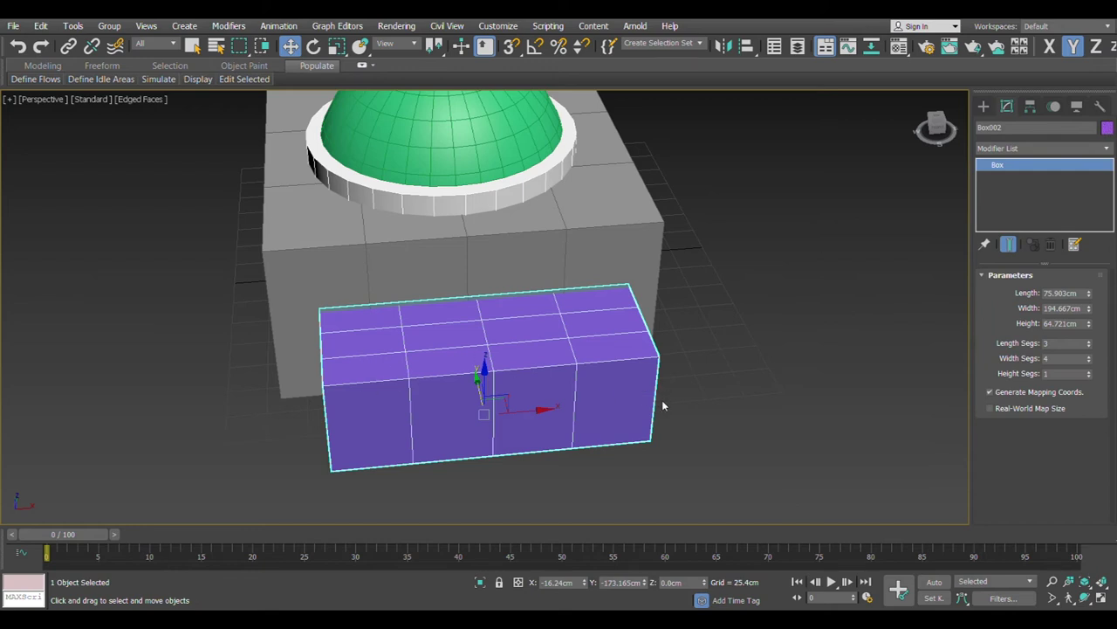
left_click(765, 403)
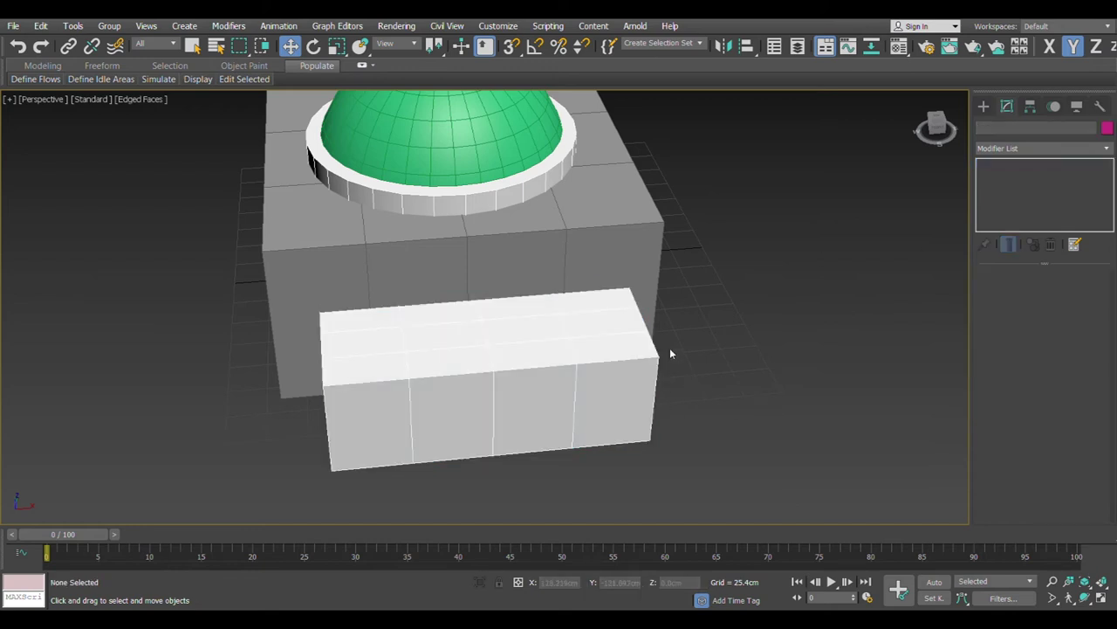
middle_click_drag(449, 335, 467, 335, "alt")
middle_click_drag(651, 326, 616, 308)
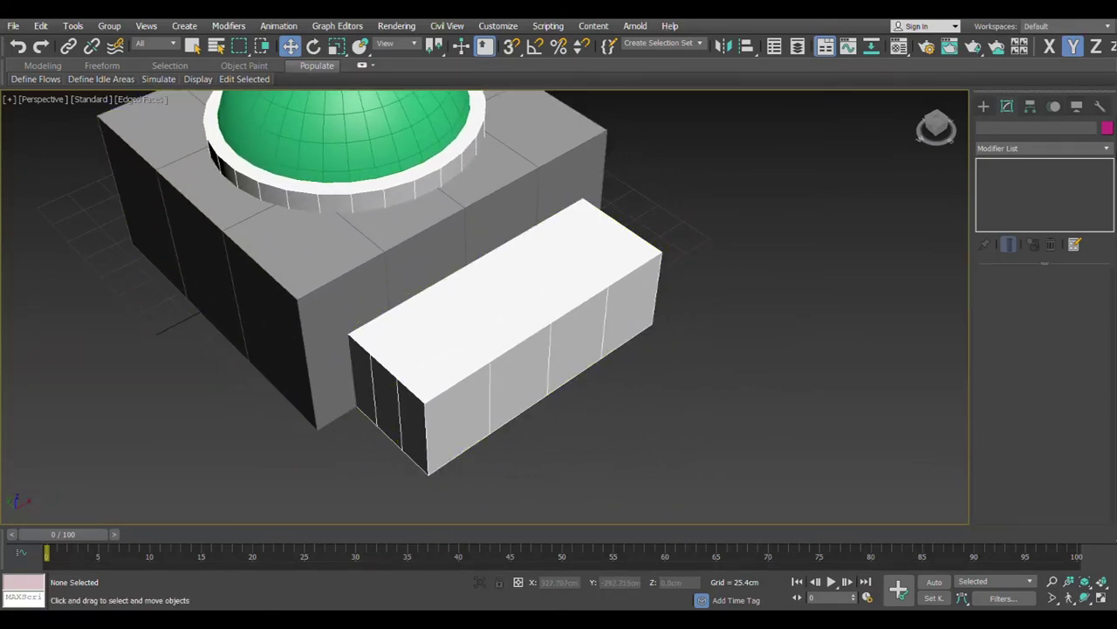
Start a trial hemisphere beside the annex and cancel it.
left_click(984, 106)
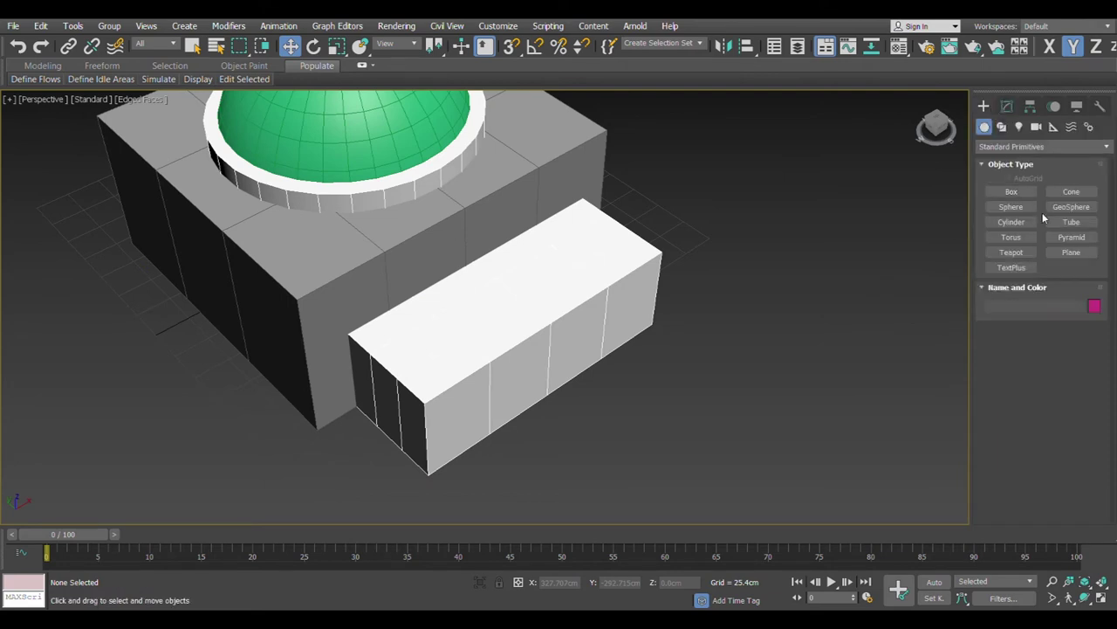
left_click(1011, 207)
left_click_drag(773, 299, 841, 365)
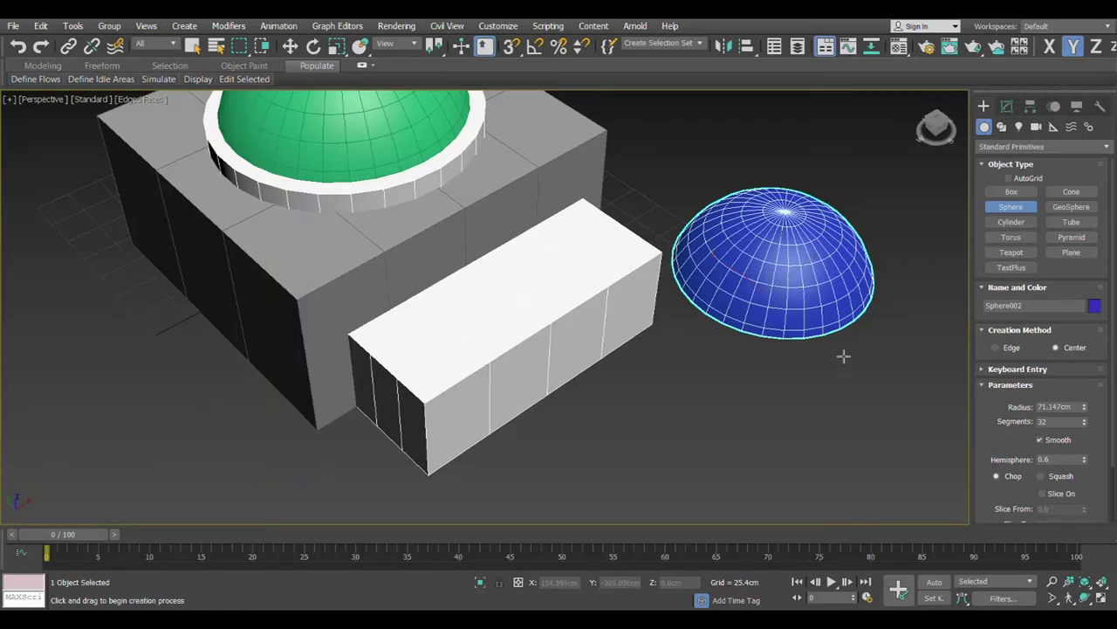
right_click(844, 355)
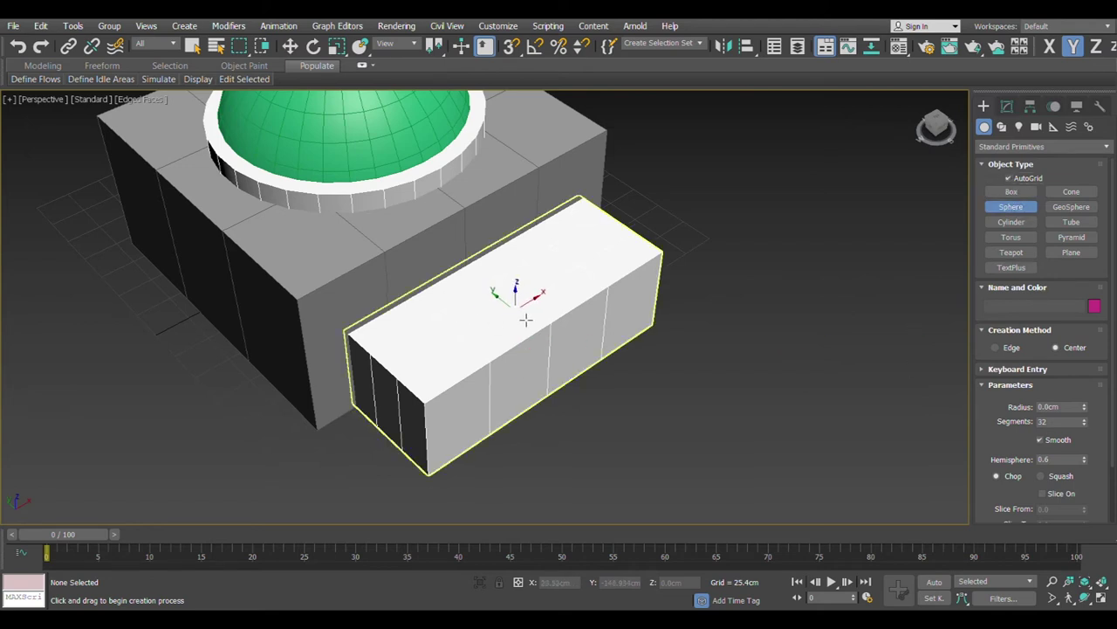
middle_click_drag(424, 170, 488, 262)
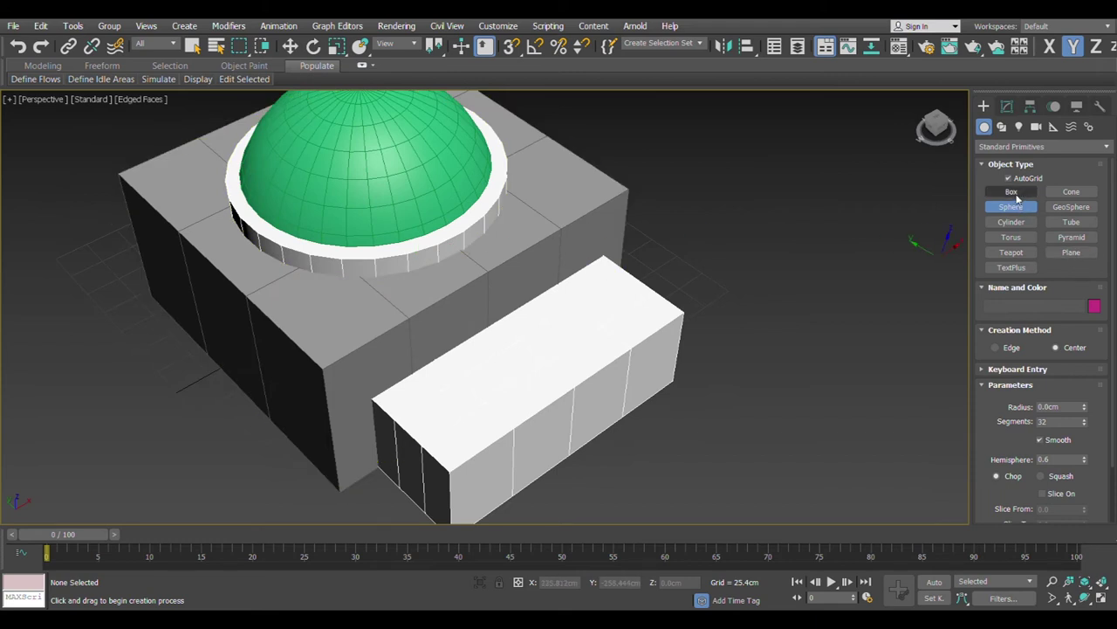
Draw trial pointed cones on the roof beside the dome and on the annex roof.
left_click(1087, 193)
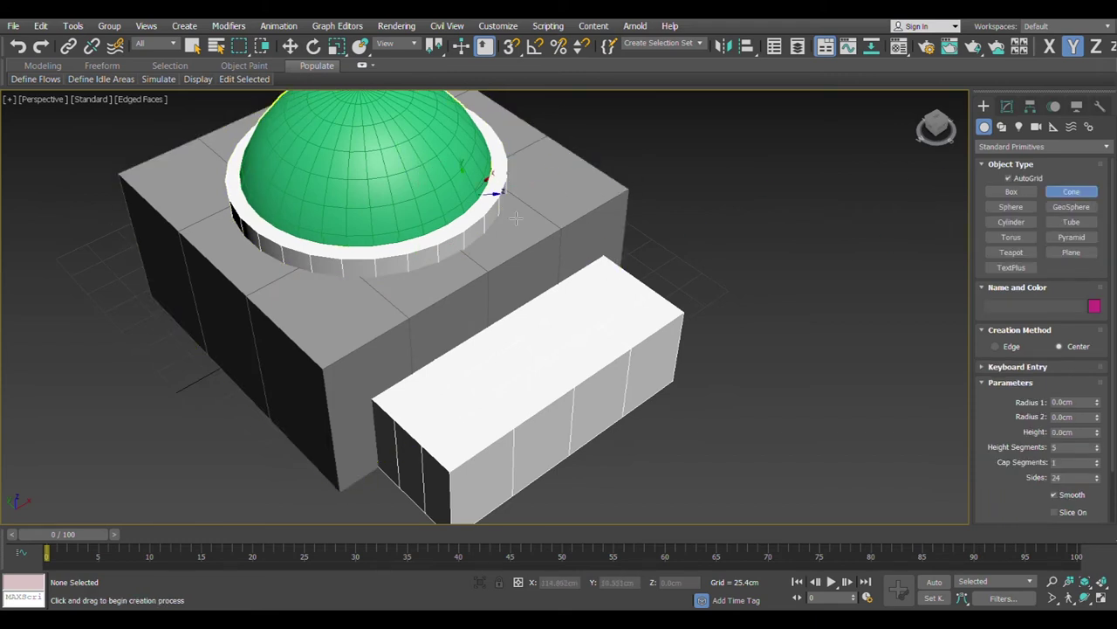
left_click_drag(557, 187, 587, 188)
left_click(573, 148)
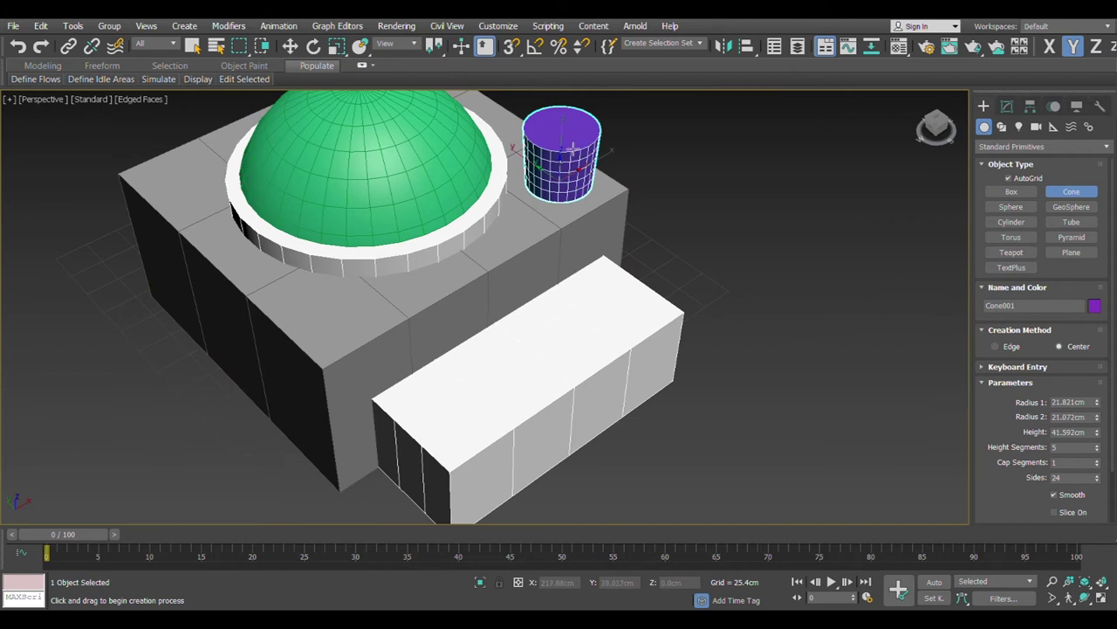
left_click(602, 197)
left_click_drag(536, 346, 576, 347)
left_click(572, 301)
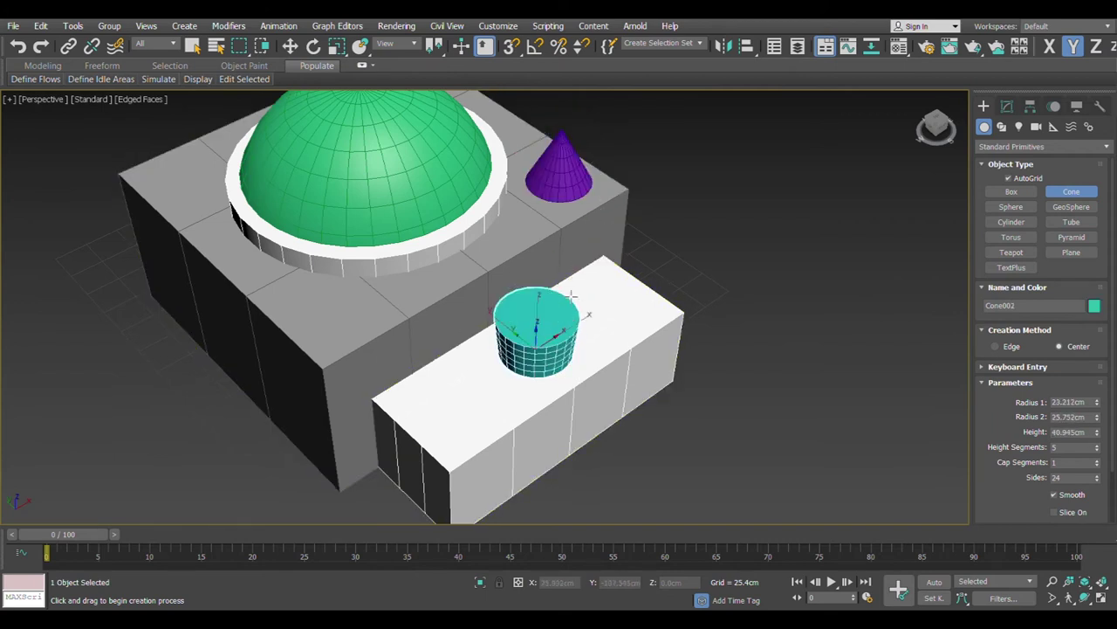
left_click(607, 285)
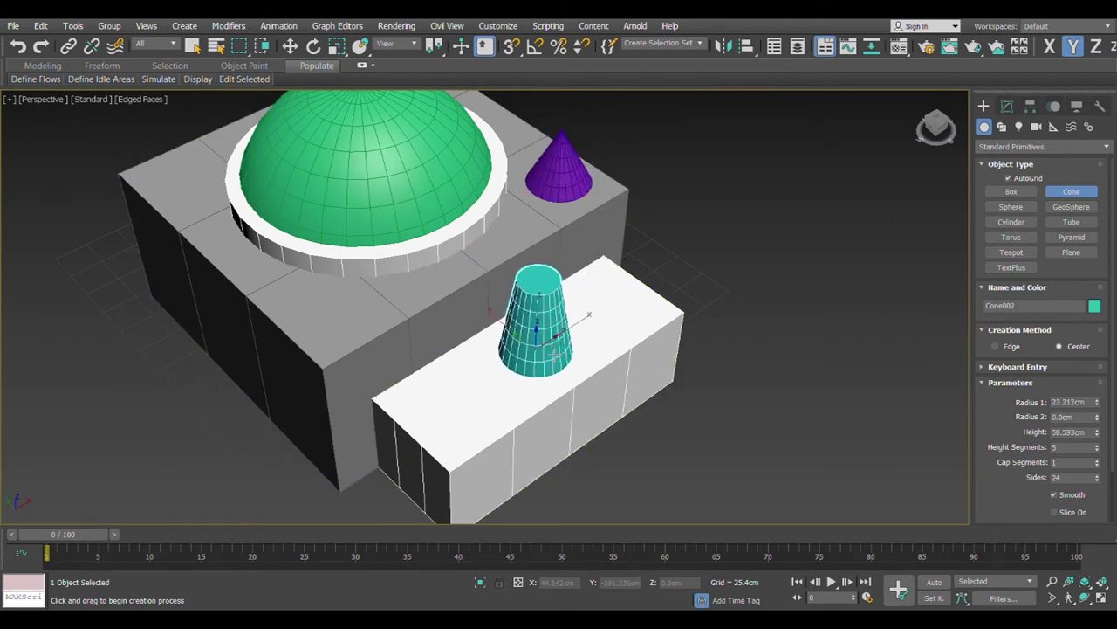
right_click(611, 376)
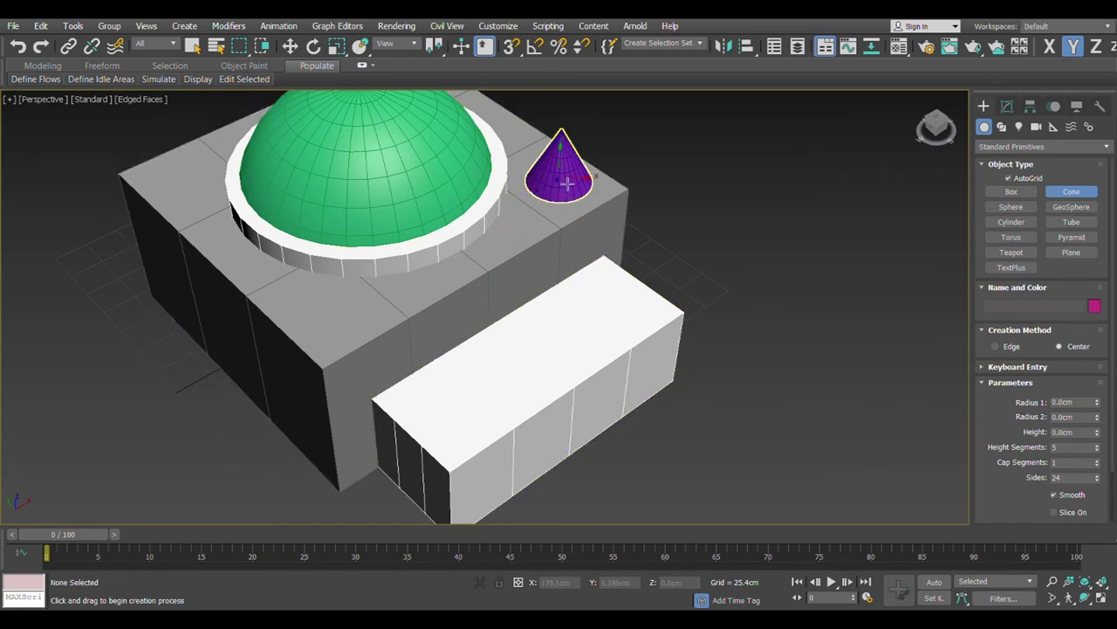
Add more cones on the box corner, then undo all the trial cones.
left_click_drag(566, 183, 576, 179)
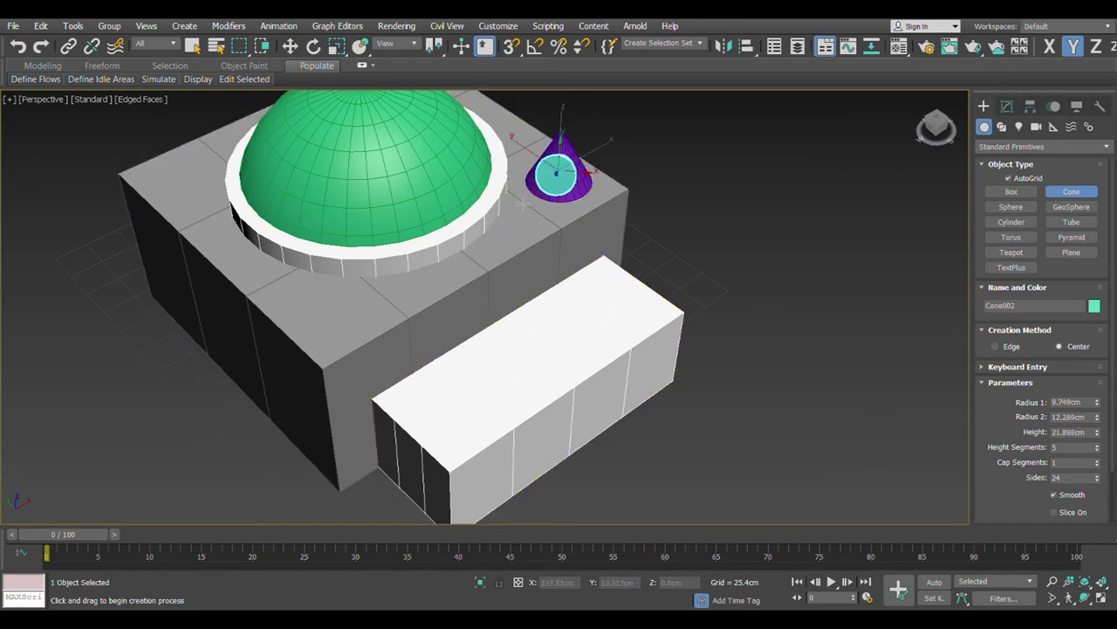
left_click(586, 242)
left_click(568, 186)
left_click_drag(563, 175, 578, 179)
left_click(603, 189)
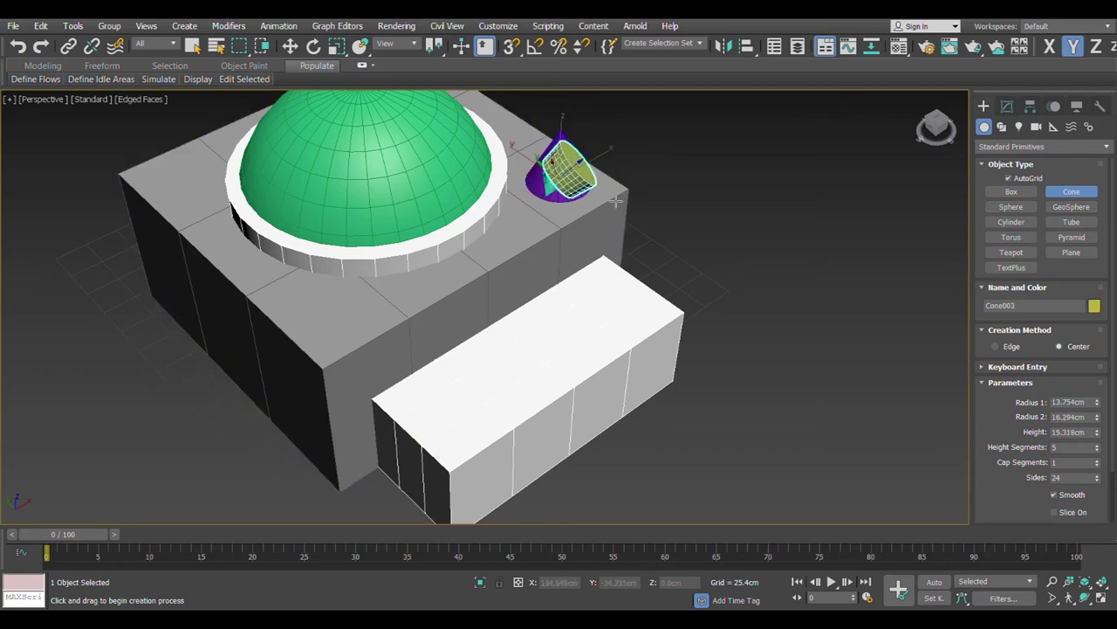
left_click(578, 167)
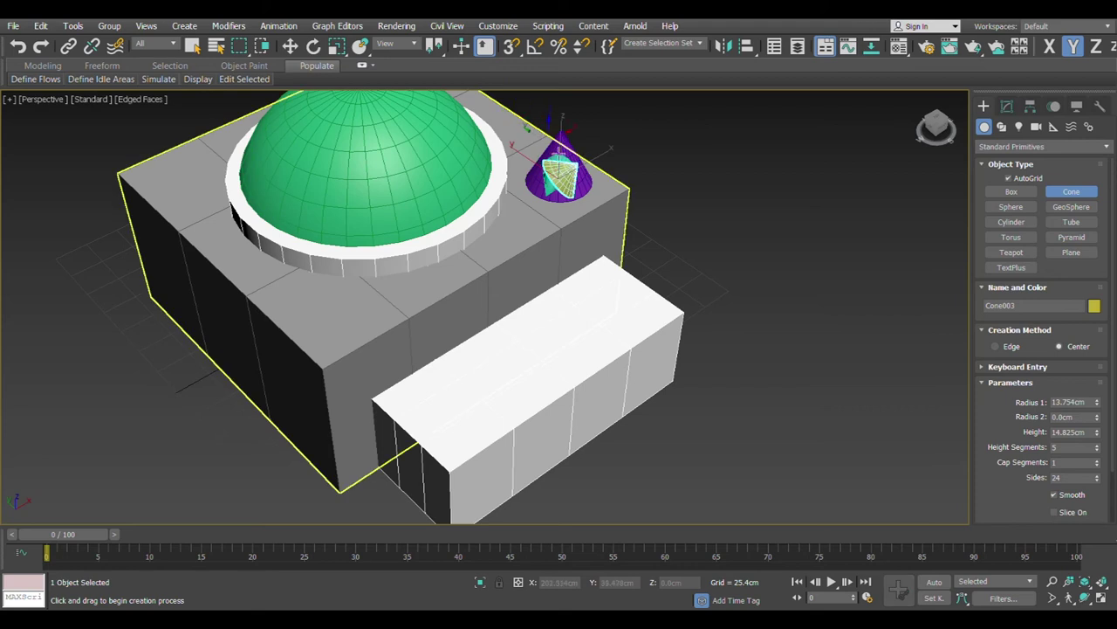
key("w")
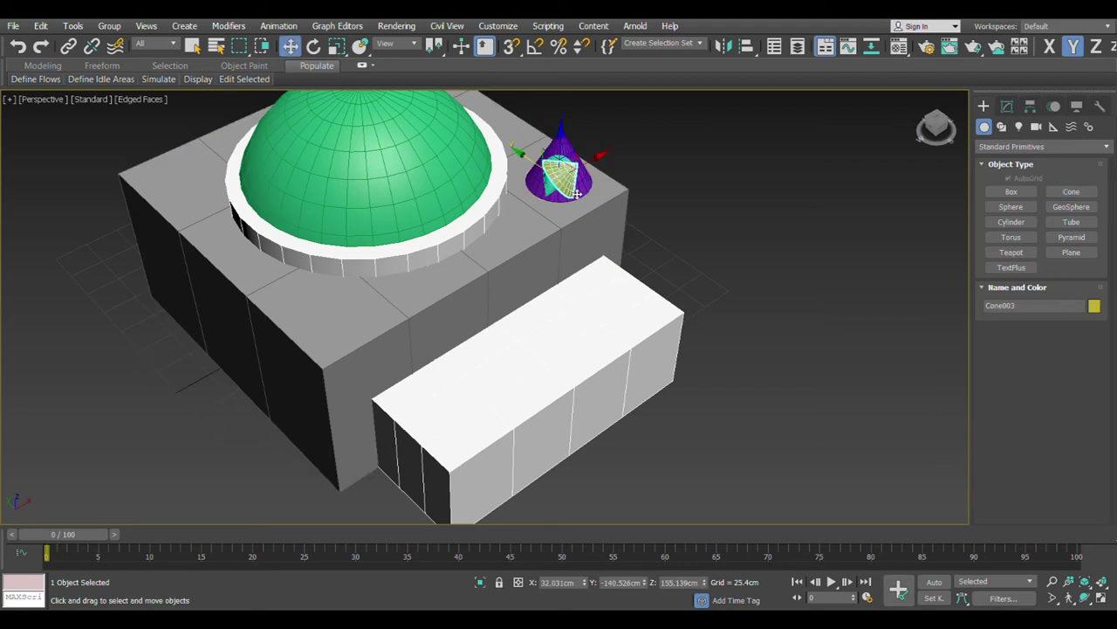
key("ctrl+d")
key("ctrl+z")
key("ctrl+z")
key("ctrl+z")
key("ctrl+z")
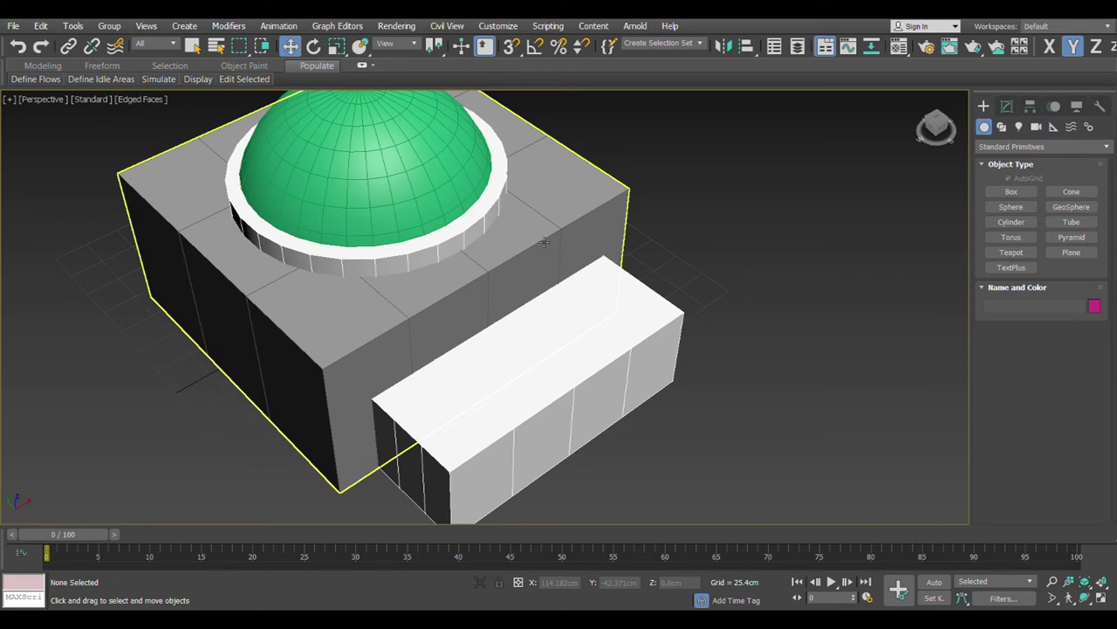
left_click(1013, 207)
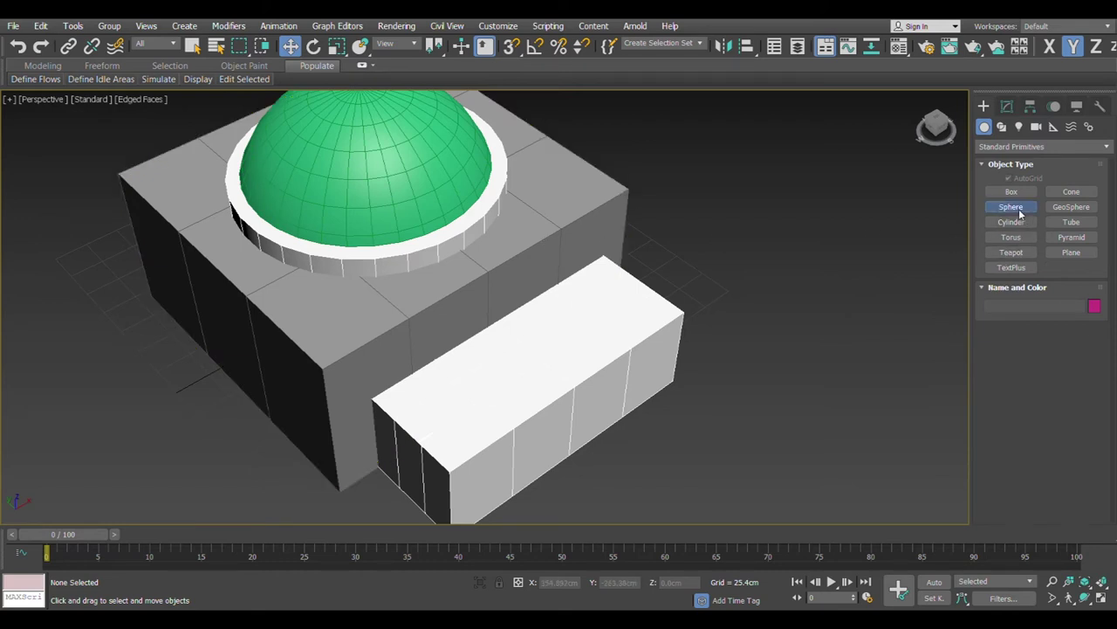
Draw a sphere of radius 55.423cm and position it on the white annex roof.
left_click_drag(517, 342, 593, 414)
key("w")
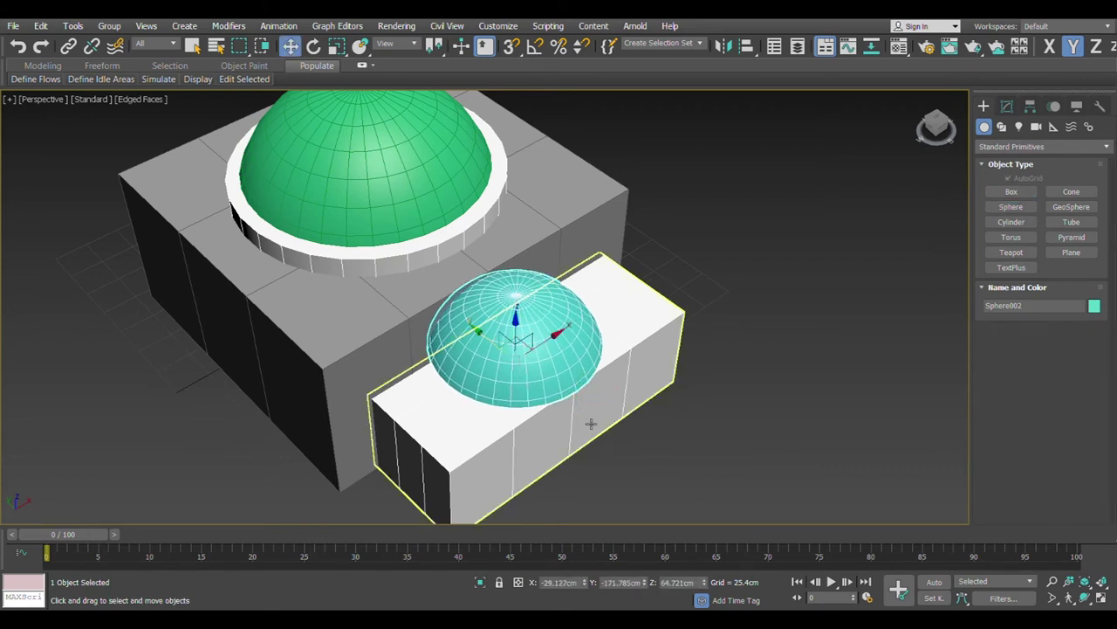
left_click_drag(480, 336, 483, 312)
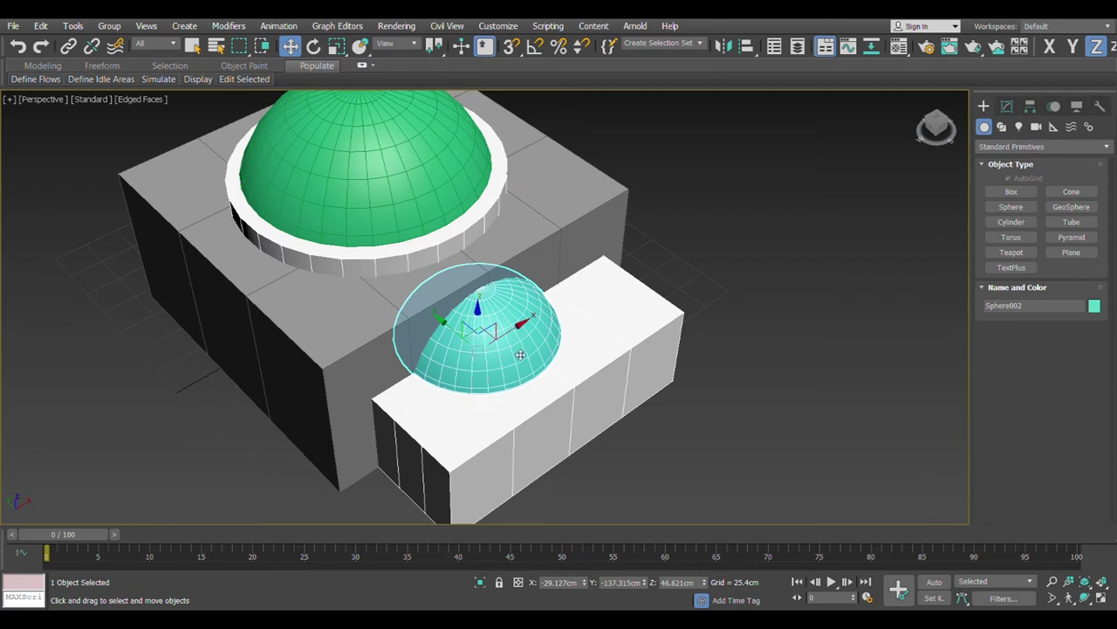
left_click_drag(448, 328, 482, 351)
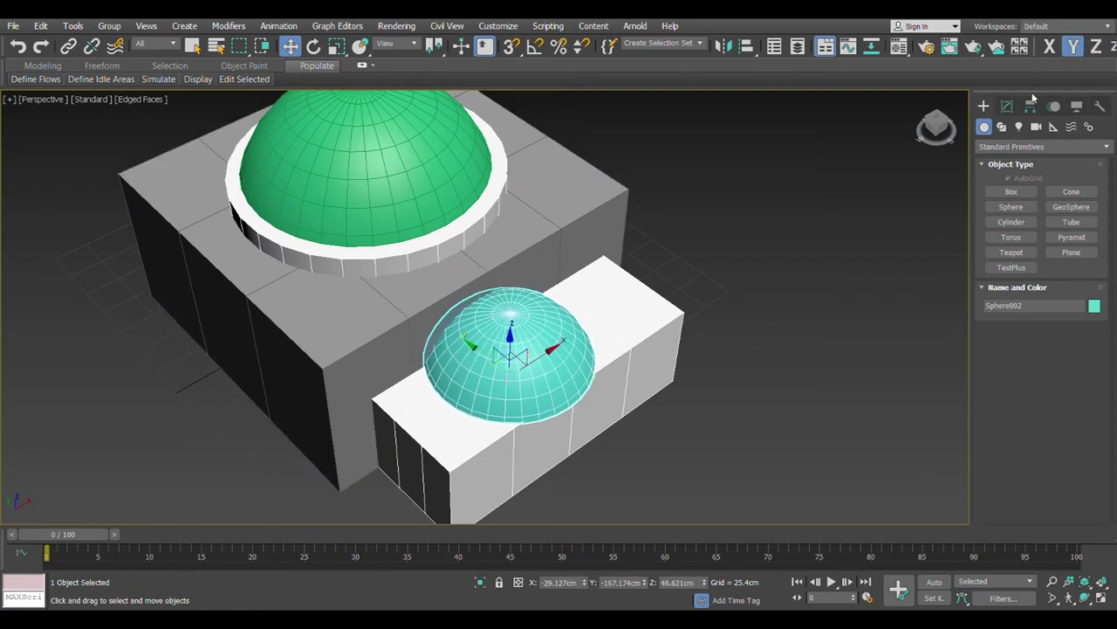
left_click(1008, 106)
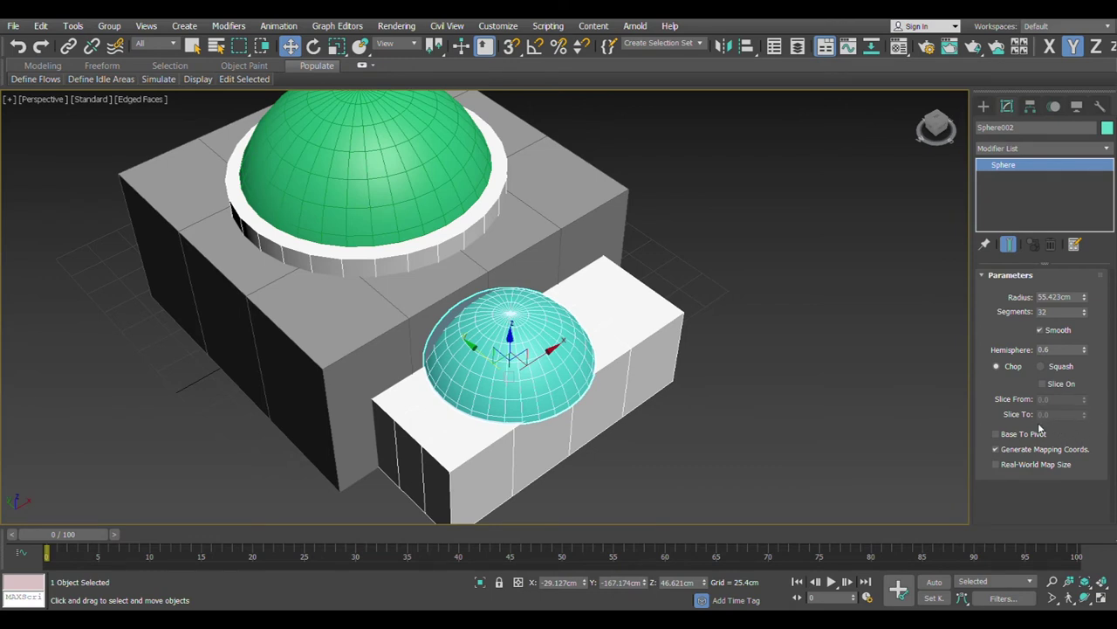
Turn on Slice with Slice From 180 to halve the small dome.
left_click(1047, 384)
left_click(1059, 400)
key("Return")
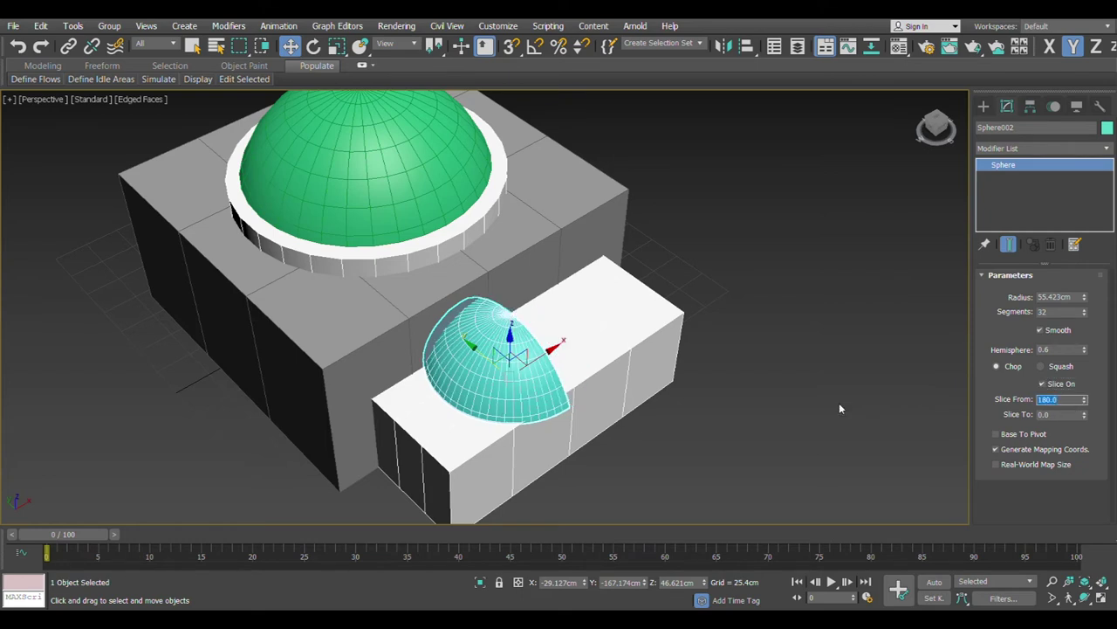
middle_click_drag(606, 367, 639, 368)
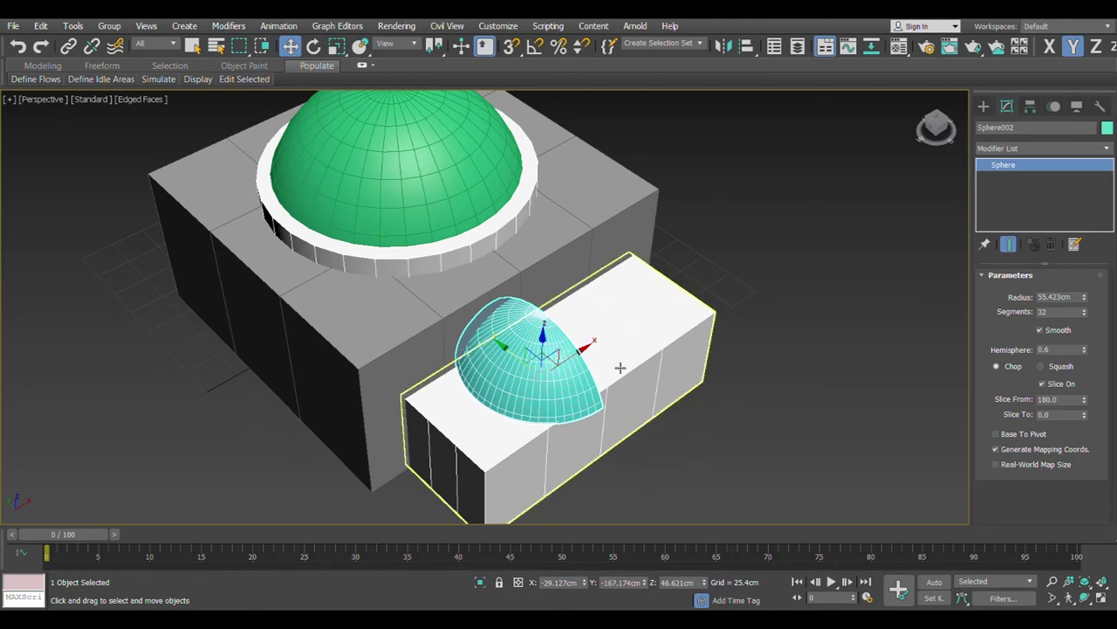
Rotate the half dome exactly 90° about Z.
key("e")
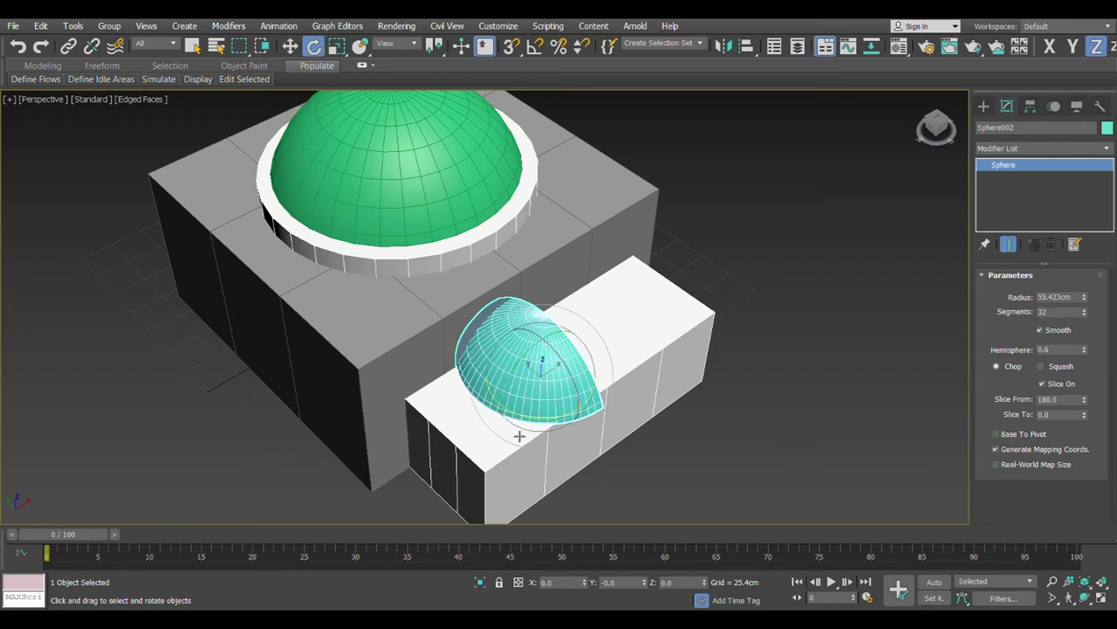
left_click_drag(515, 416, 620, 441)
double_click(673, 582)
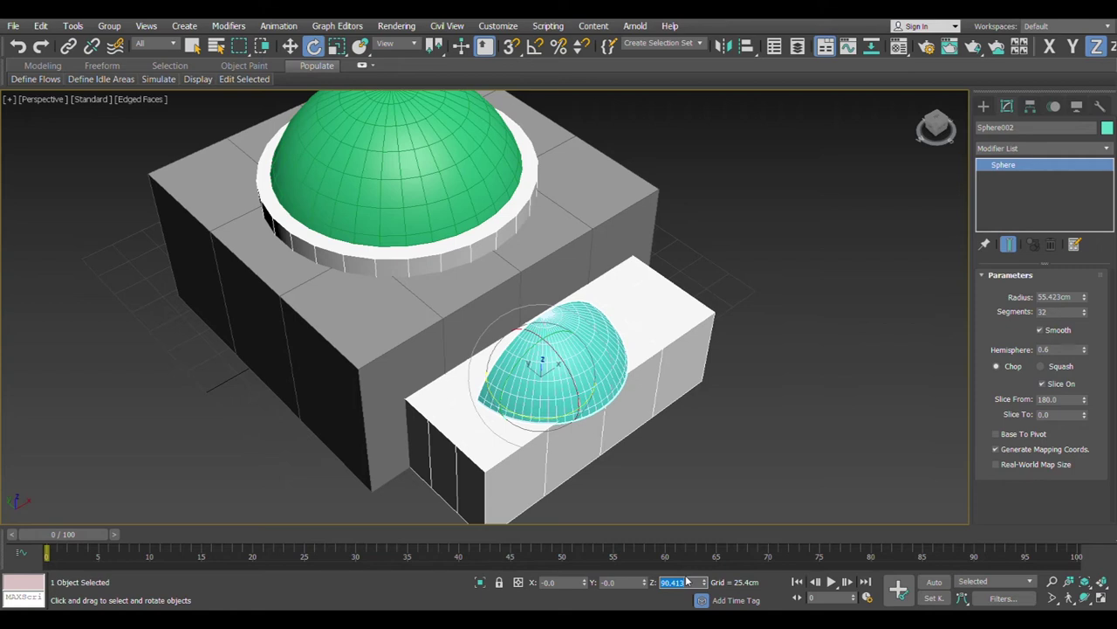
type("90")
key("Return")
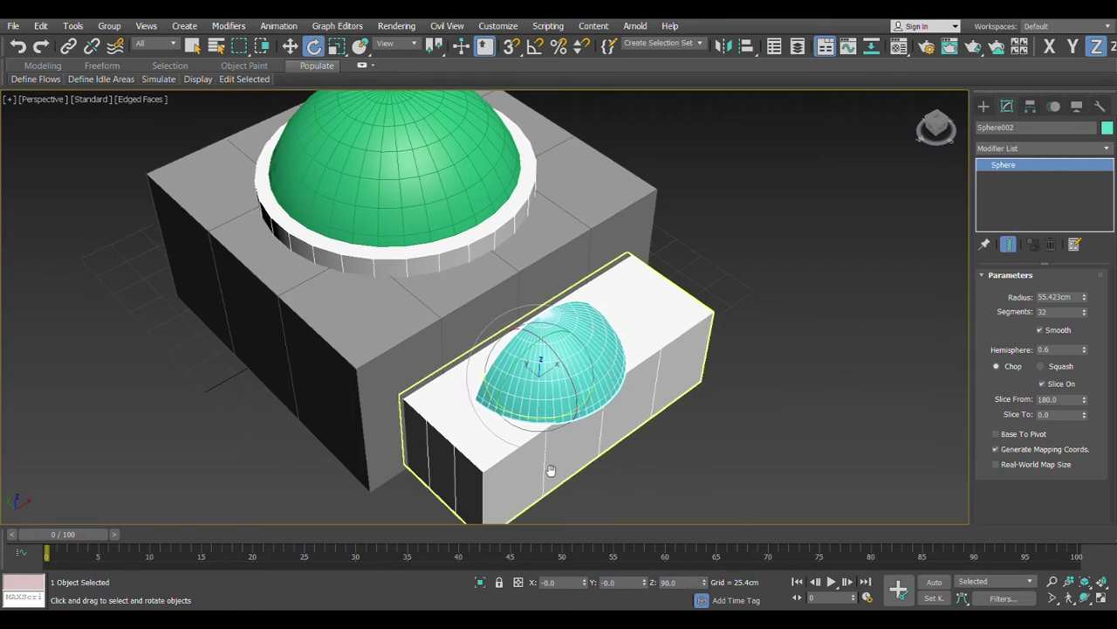
key("alt+w")
In the maximised Top view, move the half-dome so its flat side sits flush on the annex's back edge.
right_click(323, 250)
key("alt+w")
key("z")
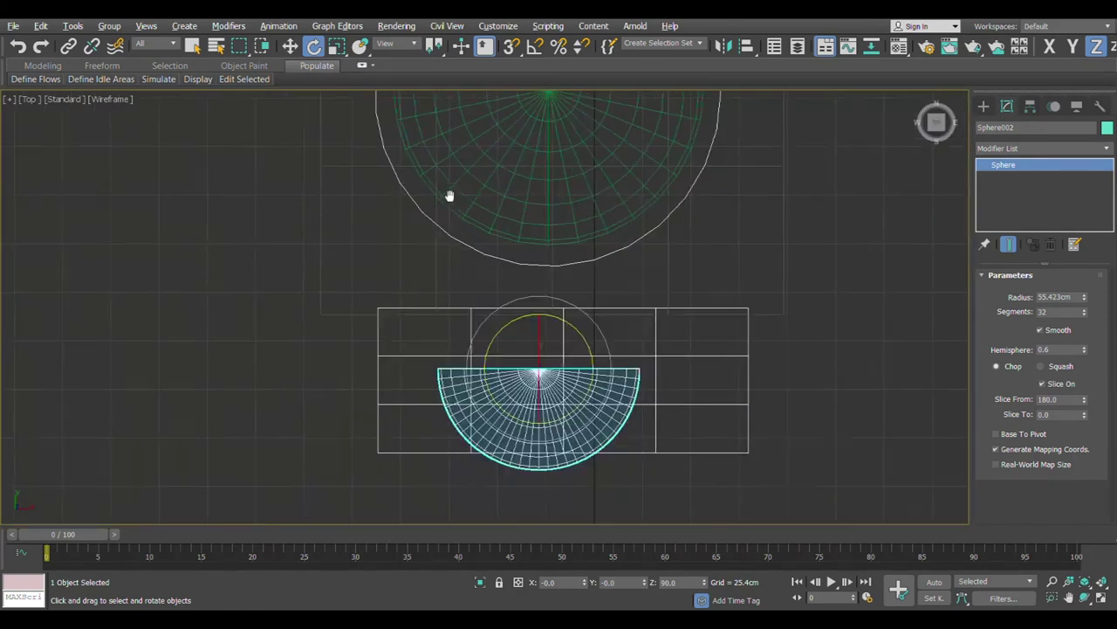
scroll(448, 195, "up", 2)
key("w")
left_click_drag(528, 320, 559, 231)
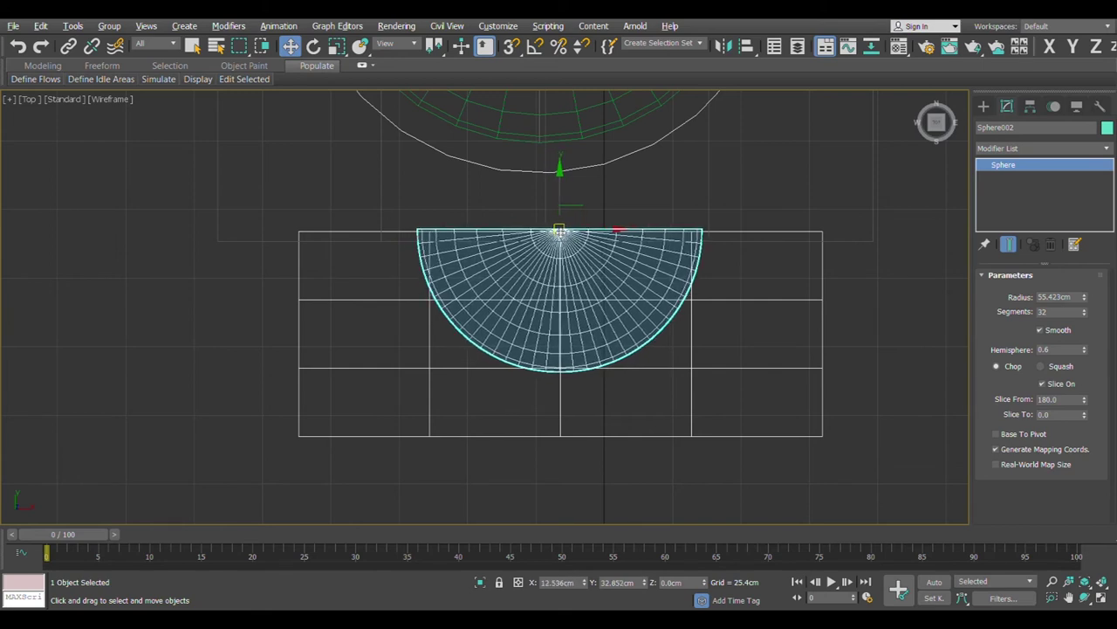
key("alt+w")
right_click(719, 427)
key("alt+w")
Enlarge the half-dome slightly with uniform scale.
left_click(743, 296)
middle_click_drag(742, 295, 611, 476, "alt")
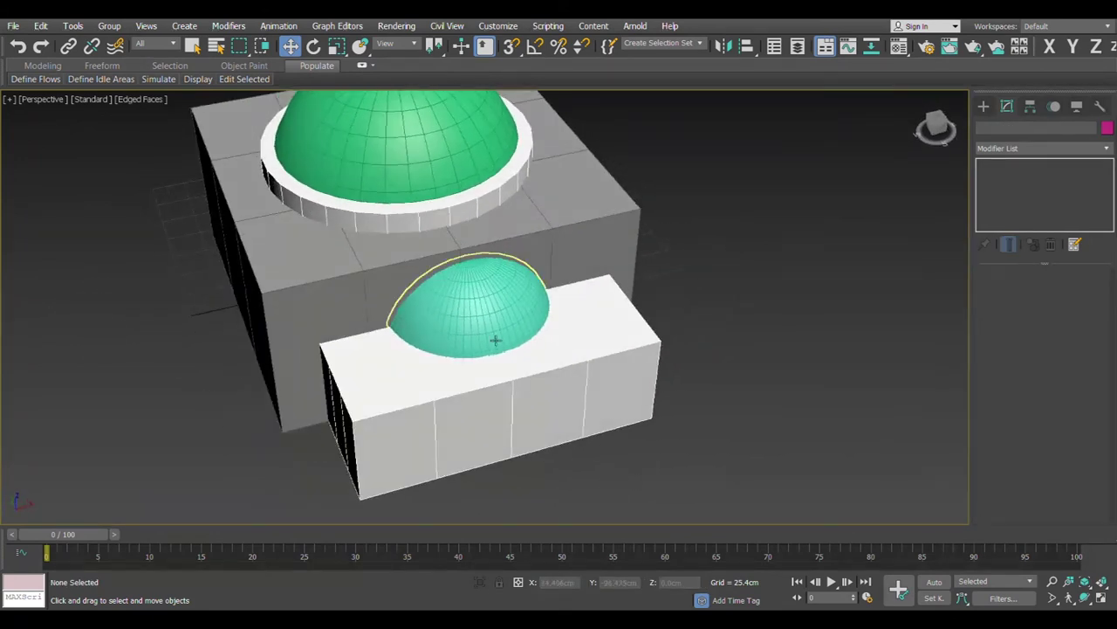
left_click(500, 345)
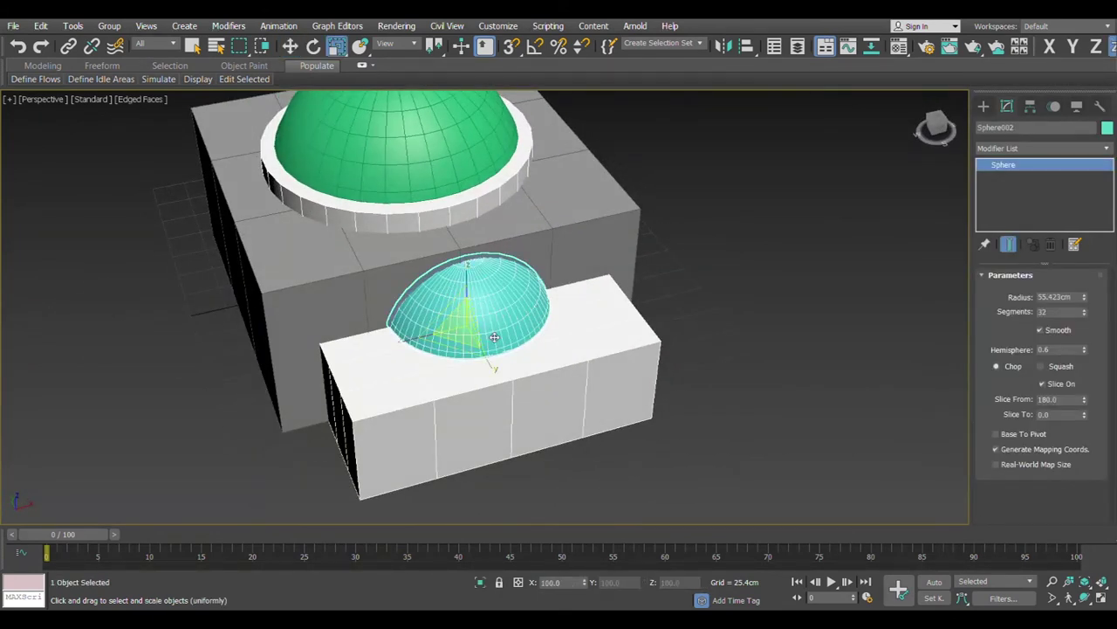
key("r")
left_click_drag(474, 335, 472, 333)
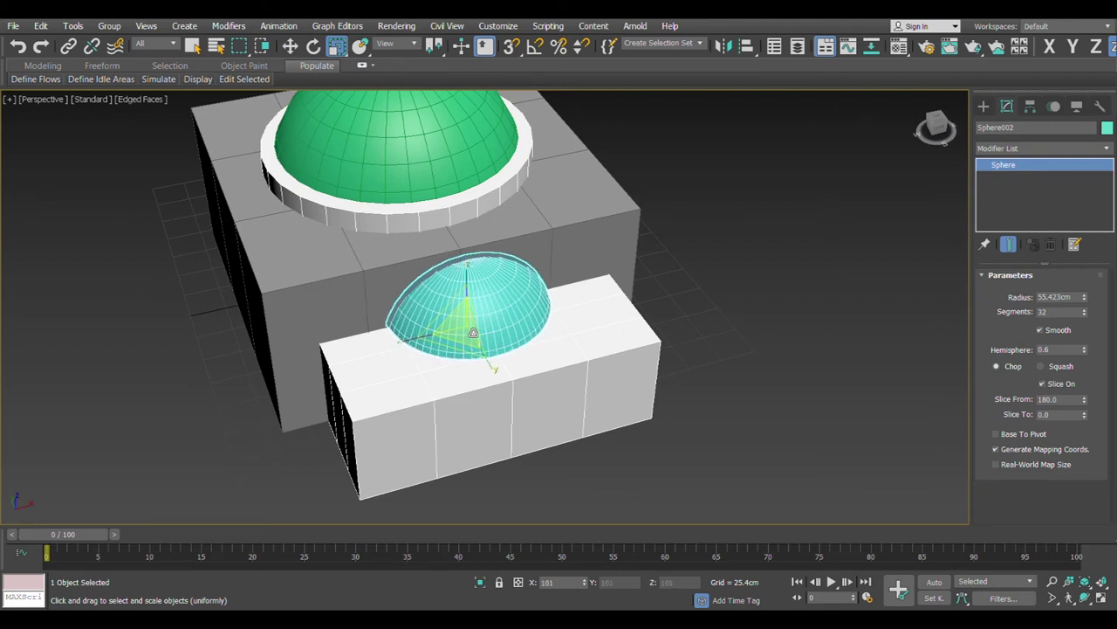
Narrow the white annex box along X to match the dome's width and constrain moves to X.
middle_click_drag(568, 424, 536, 389, "alt")
middle_click_drag(549, 436, 568, 428, "alt")
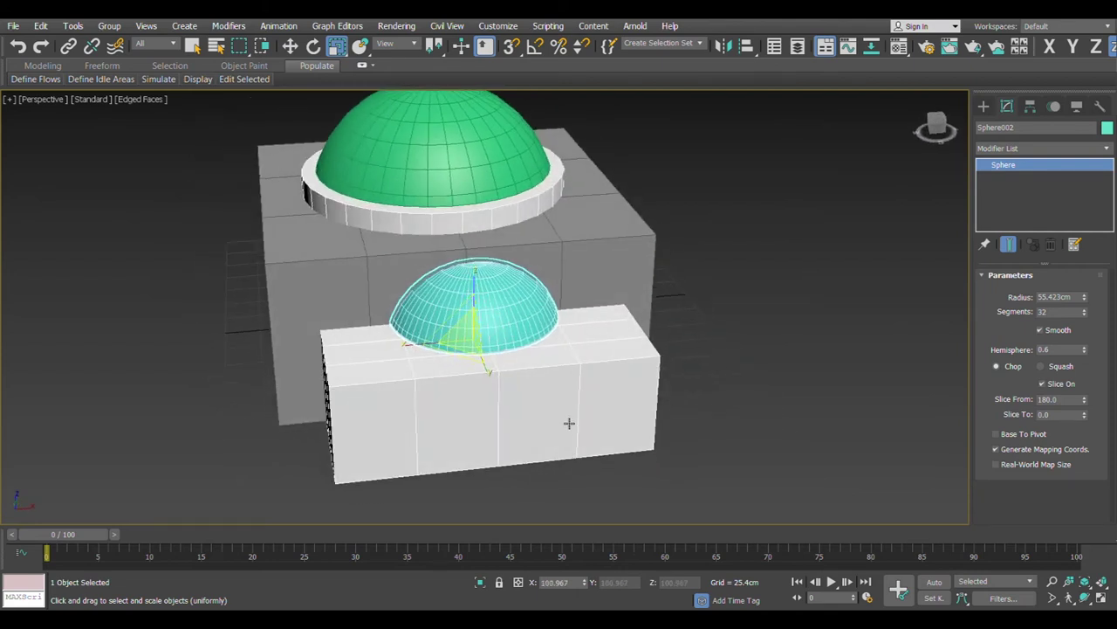
left_click(567, 425)
key("r")
left_click_drag(424, 444, 436, 441)
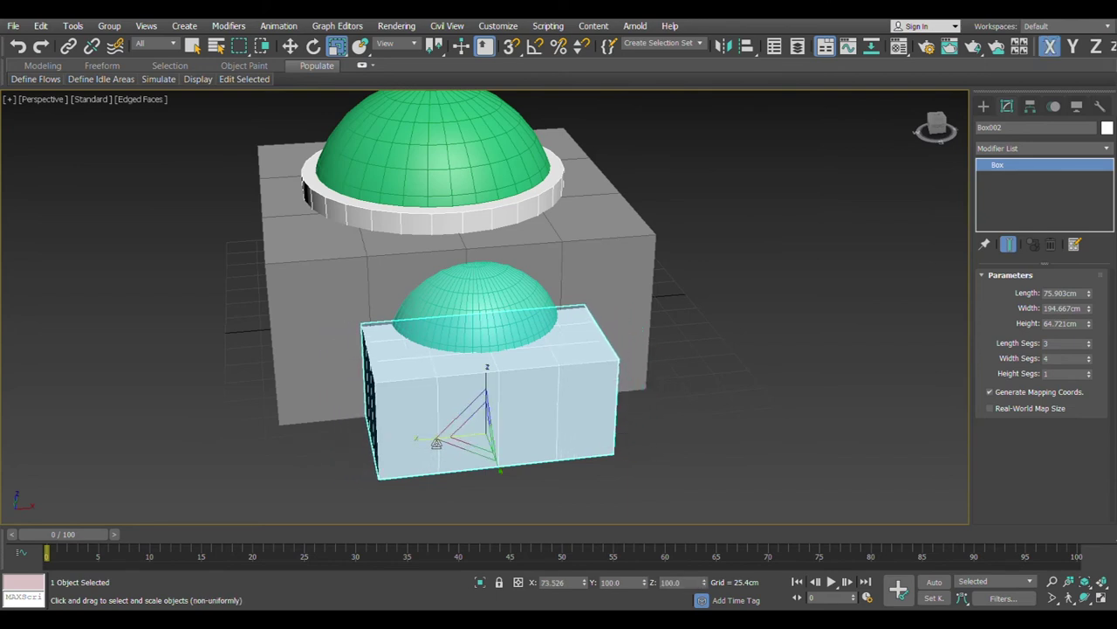
key("w")
key("F5")
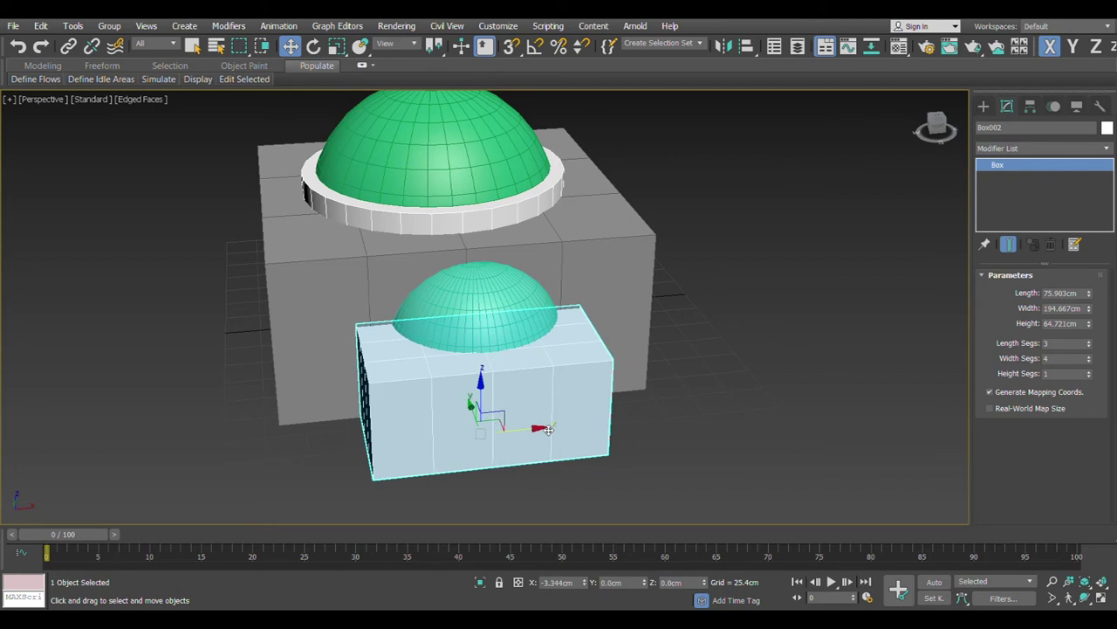
Select the white ring around the main dome and bring up the Standard Primitives list.
middle_click_drag(550, 430, 445, 432, "alt")
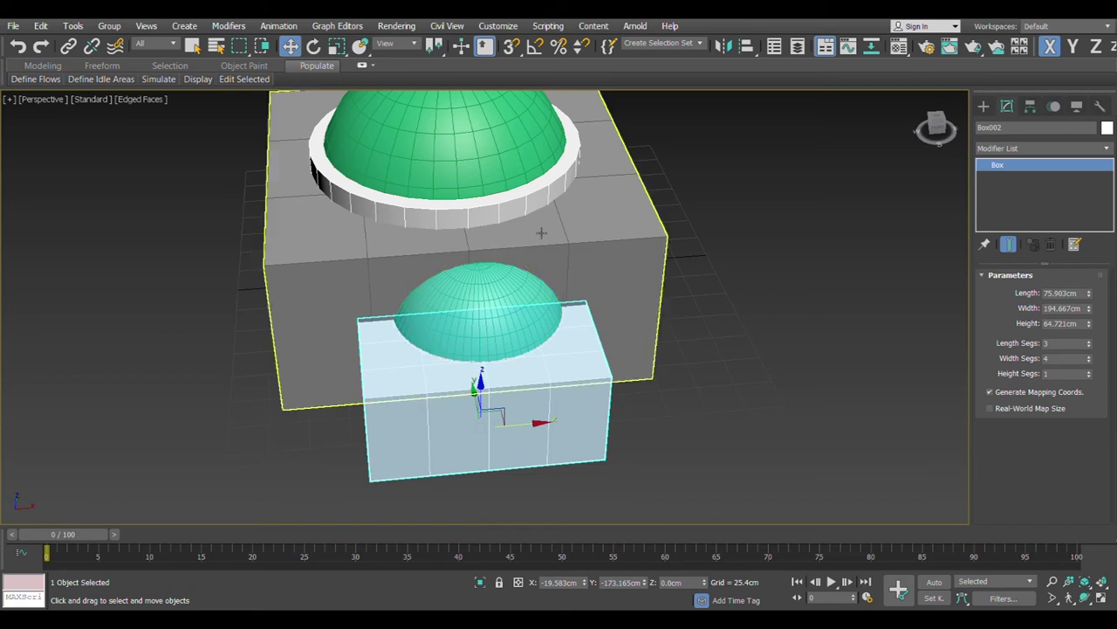
left_click(476, 211)
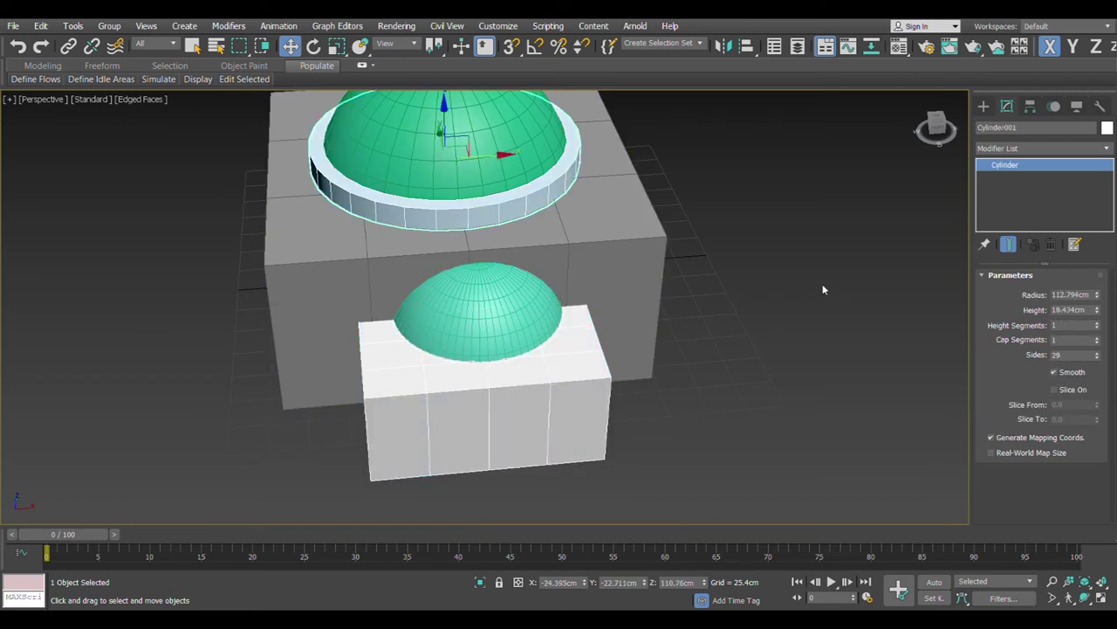
middle_click_drag(528, 268, 544, 372, "alt")
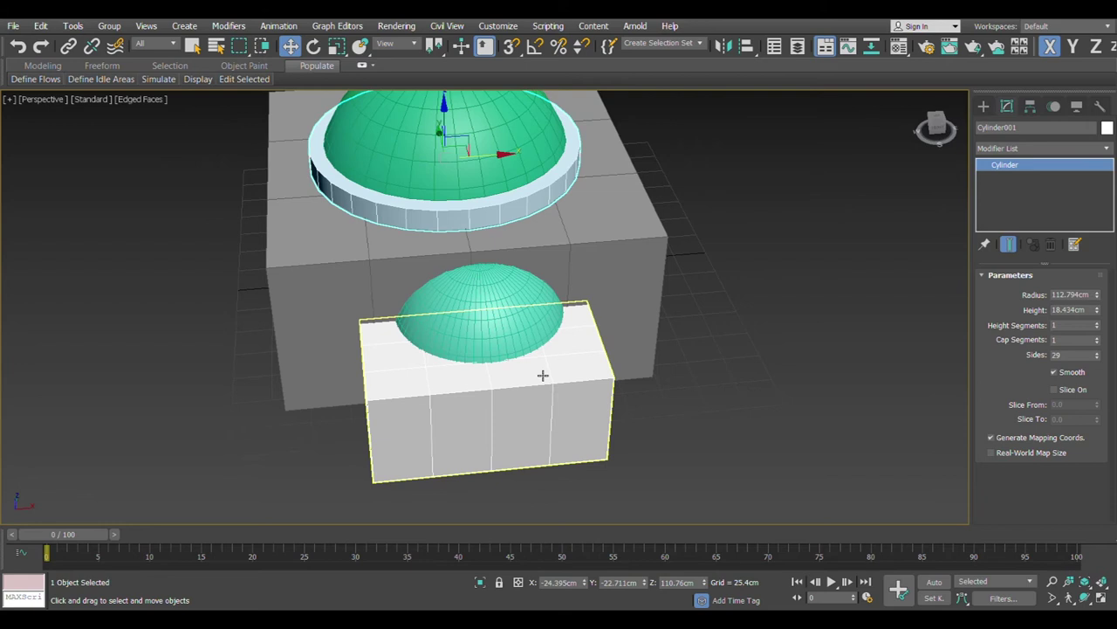
left_click(984, 106)
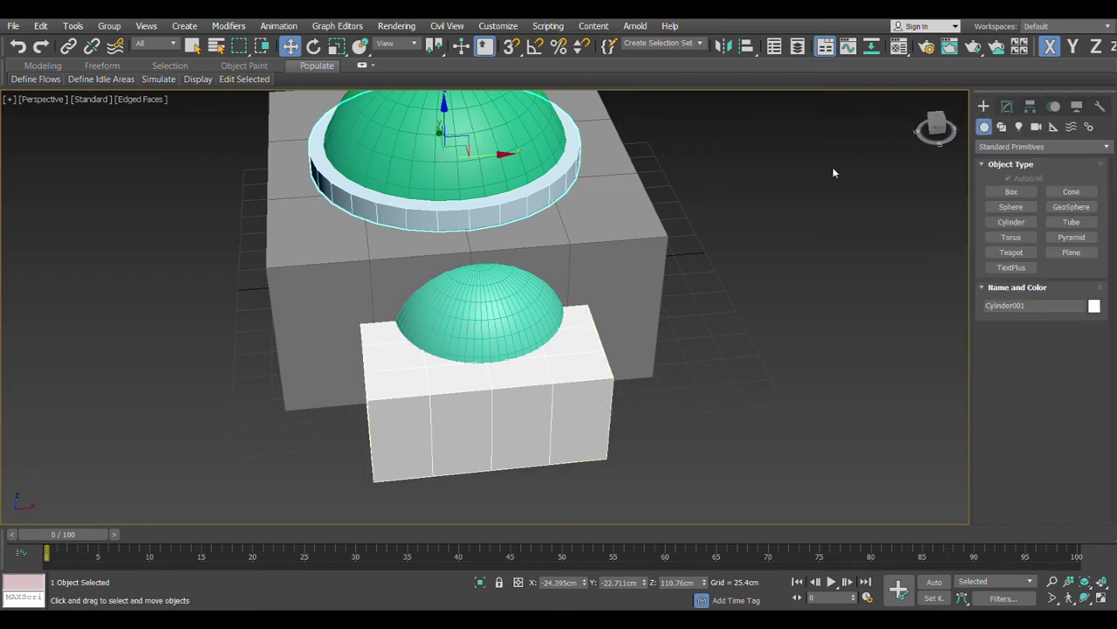
Draw a flat cylinder disc over the annex in front of the small dome.
left_click(1011, 222)
left_click_drag(404, 364, 480, 434)
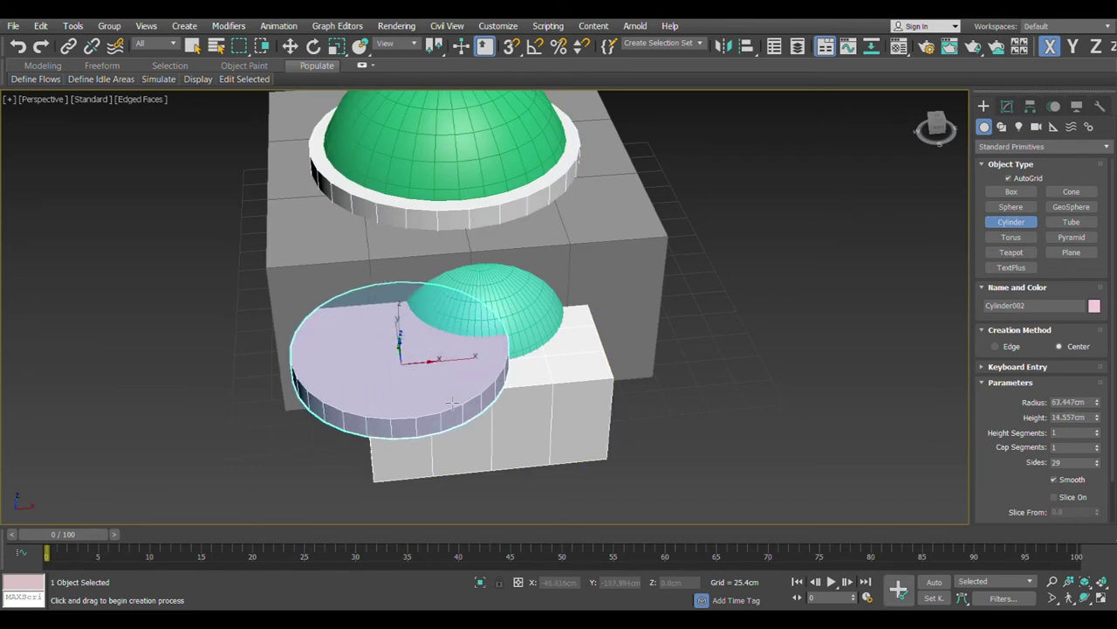
left_click(453, 406)
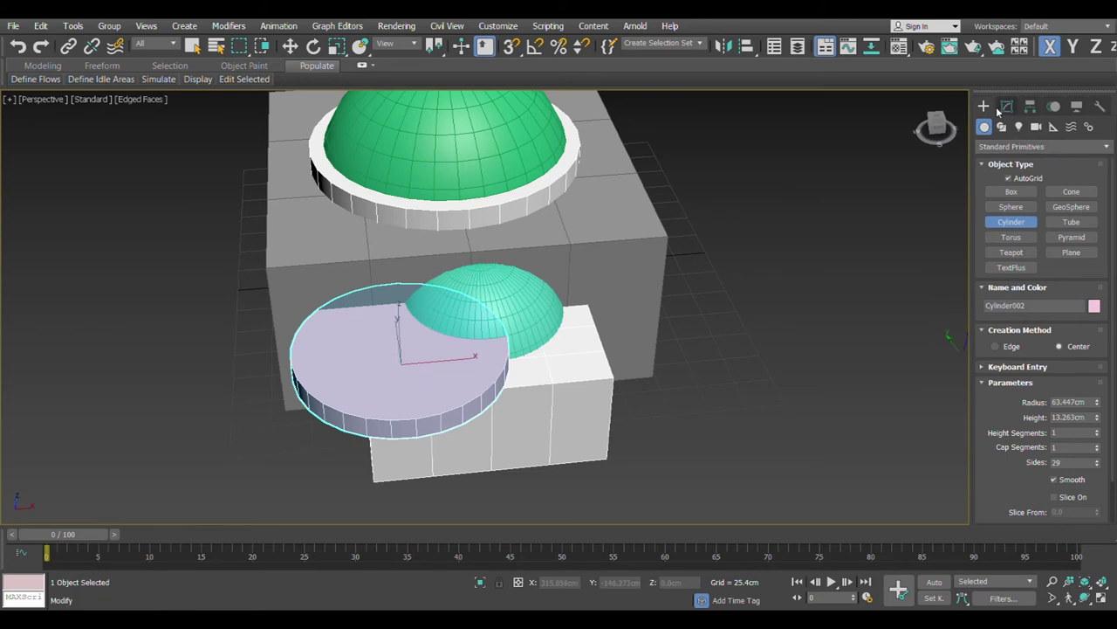
Turn on Slice for the disc with Slice From 0 and Slice To 180, then maximise the Top view.
left_click(1006, 106)
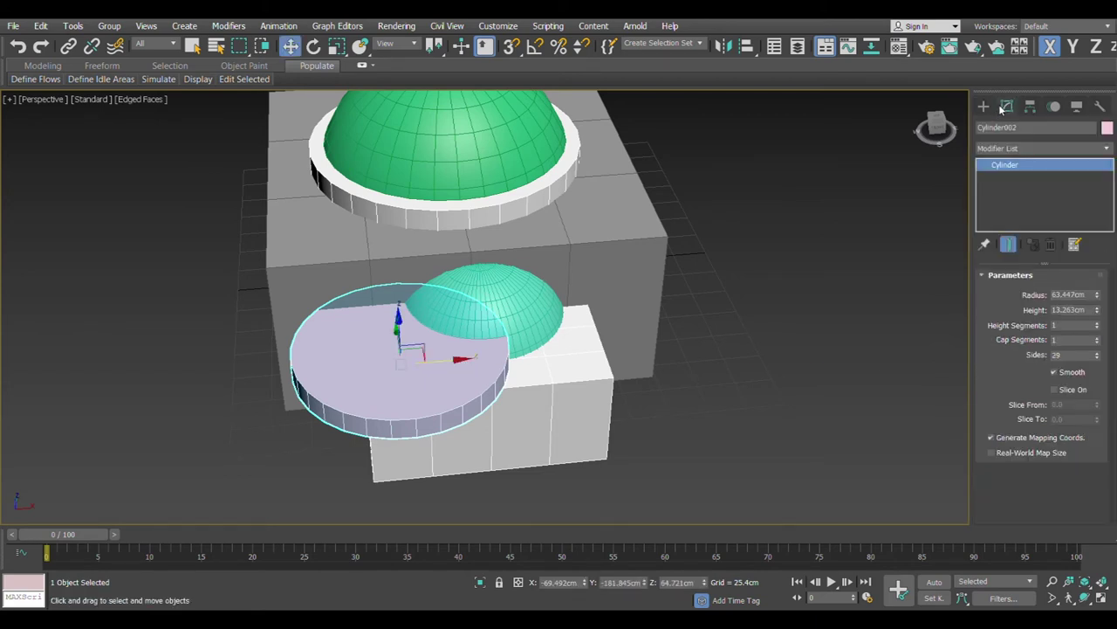
left_click(1053, 389)
type("18")
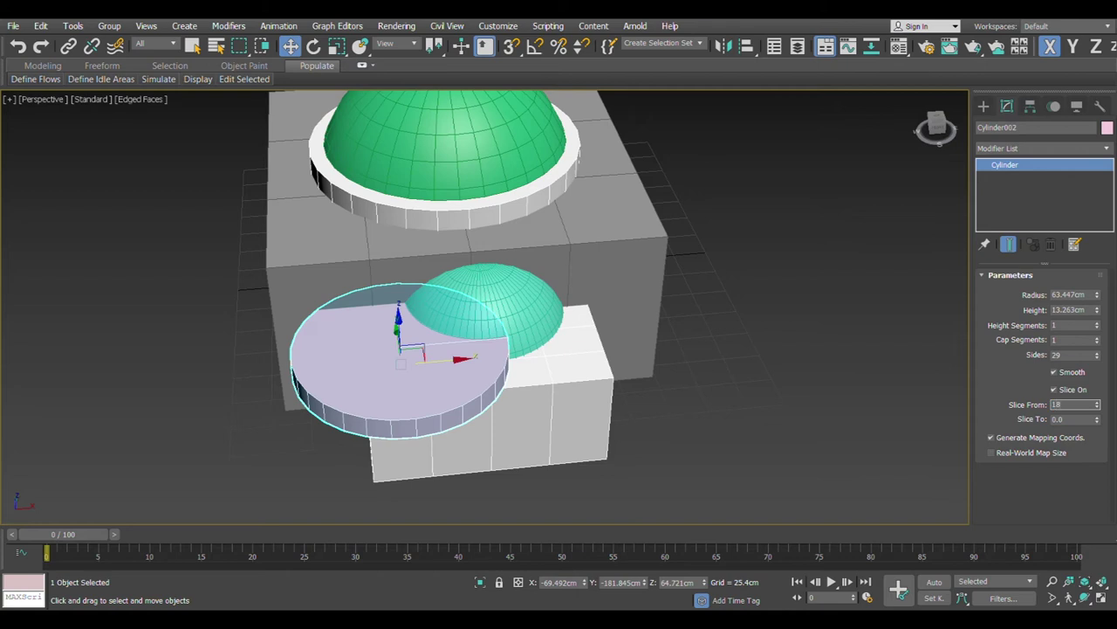
type("0")
key("Return")
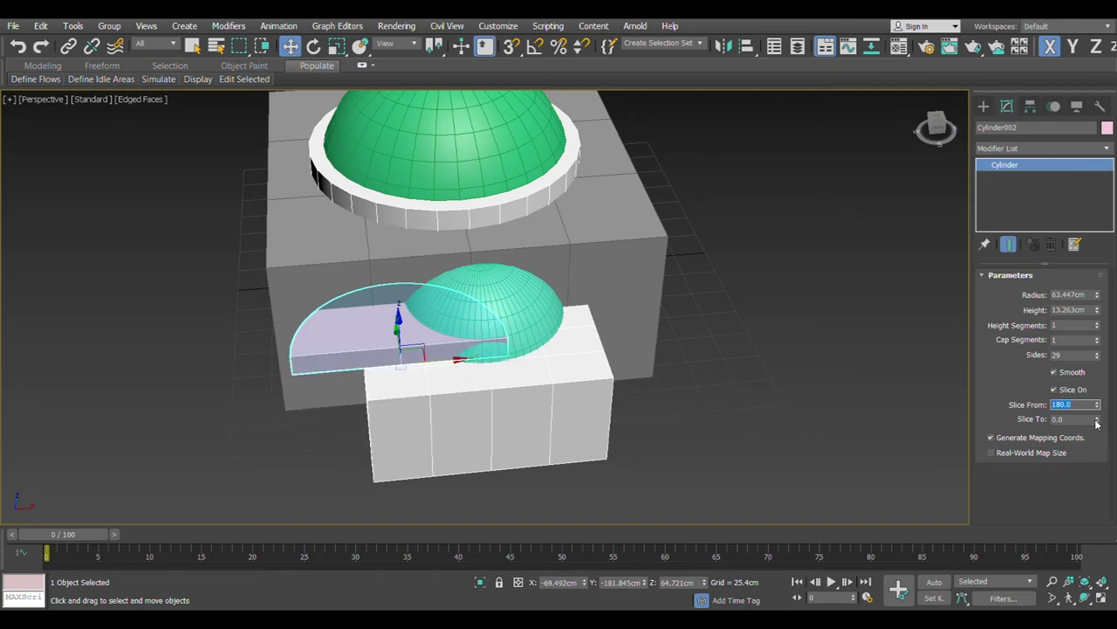
type("0")
key("Tab")
type("18")
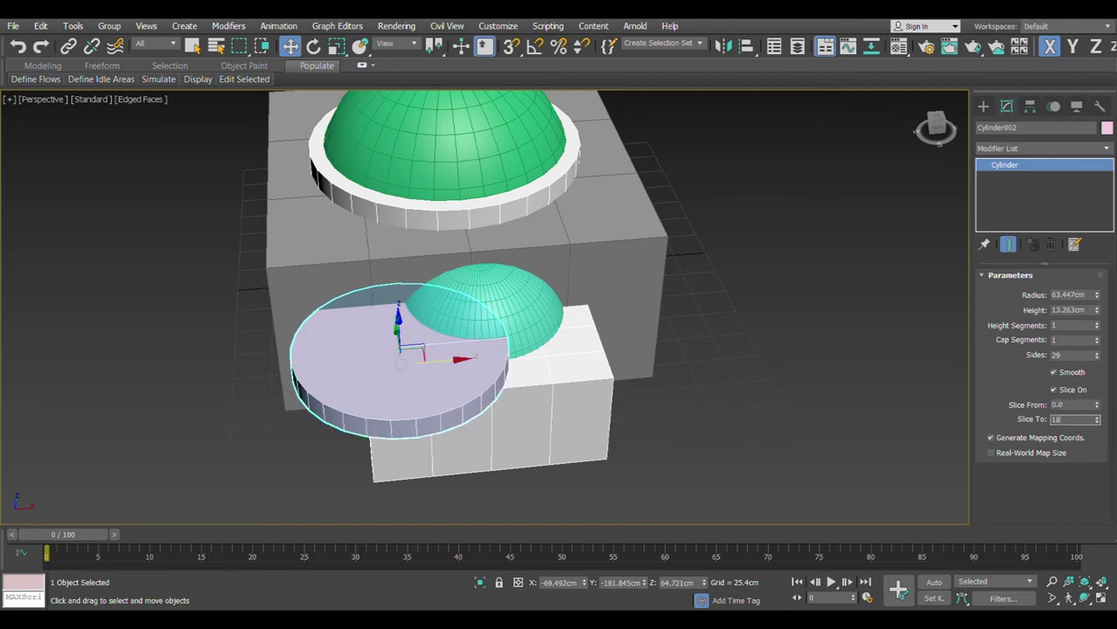
type("0")
key("Return")
middle_click_drag(441, 427, 474, 436)
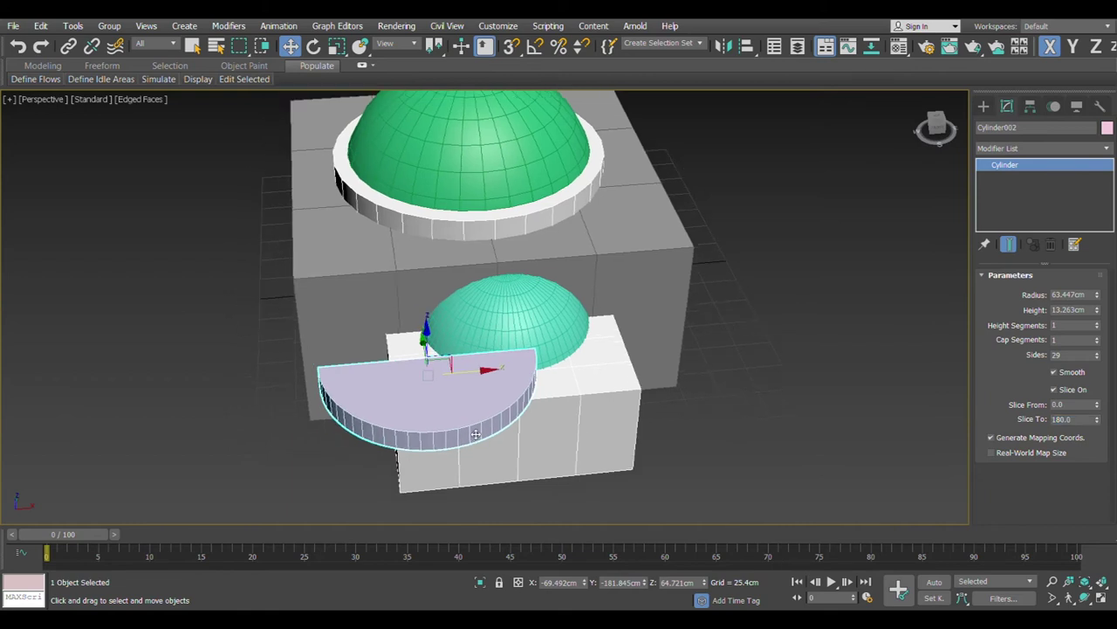
key("alt+w")
key("alt+w")
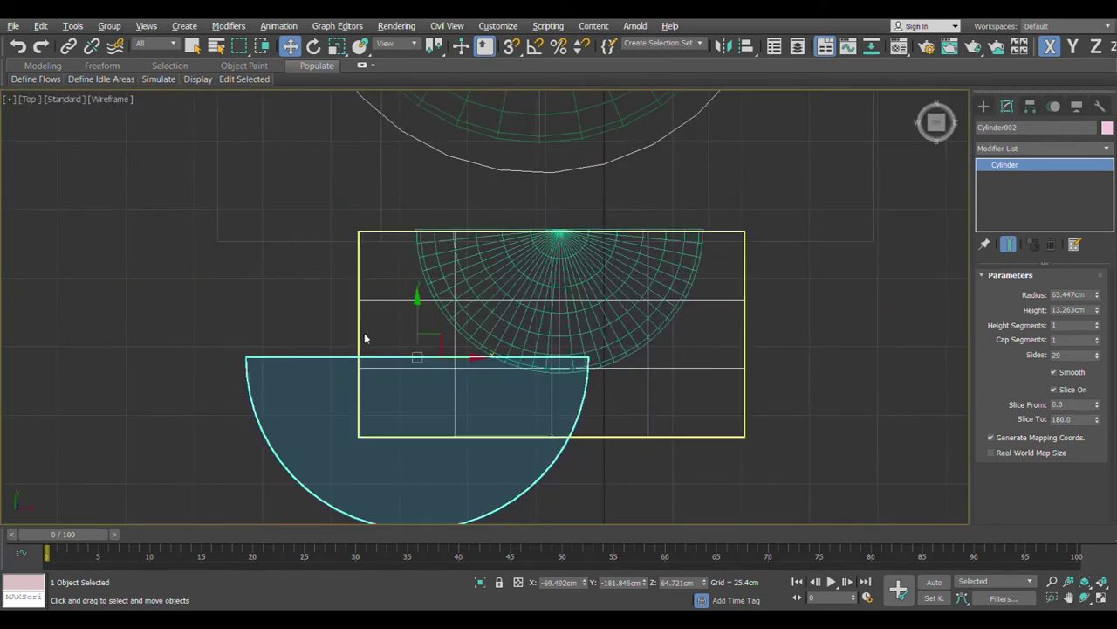
Move the half-disc's flat edge to the dome and scale it down to match the dome.
left_click_drag(422, 362, 566, 235)
key("e")
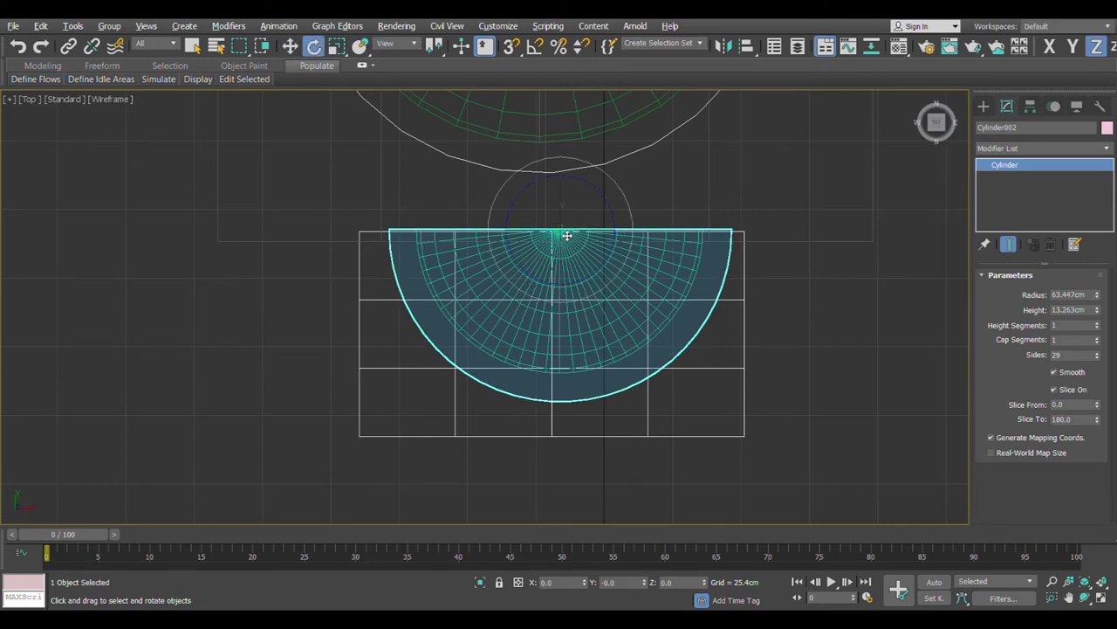
key("r")
mouse_move(566, 238)
left_mouse_down()
mouse_move(574, 250)
mouse_move(564, 243)
left_mouse_up()
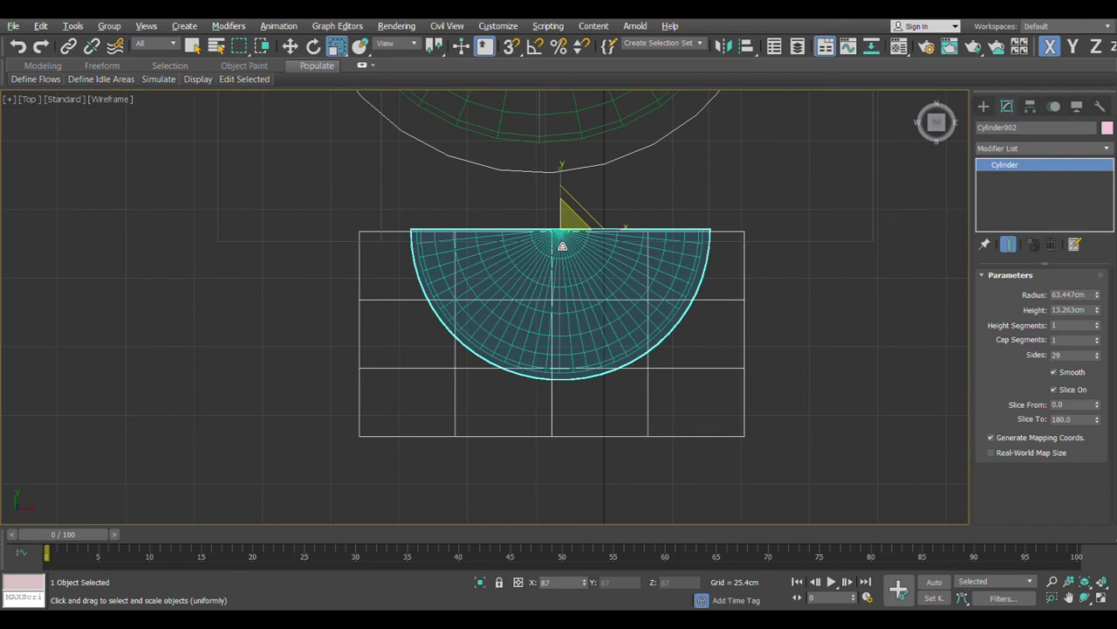
key("w")
In the Left view, flatten the half-disc on Y into a thin ring and lift the small dome onto it.
left_click(560, 232)
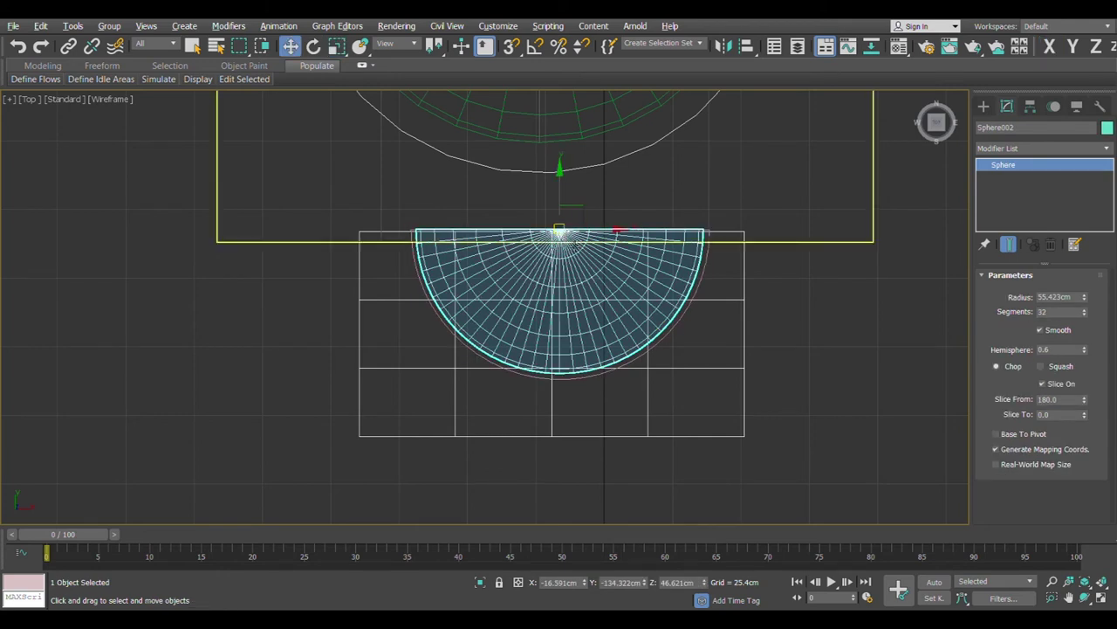
left_click(709, 277)
key("alt+w")
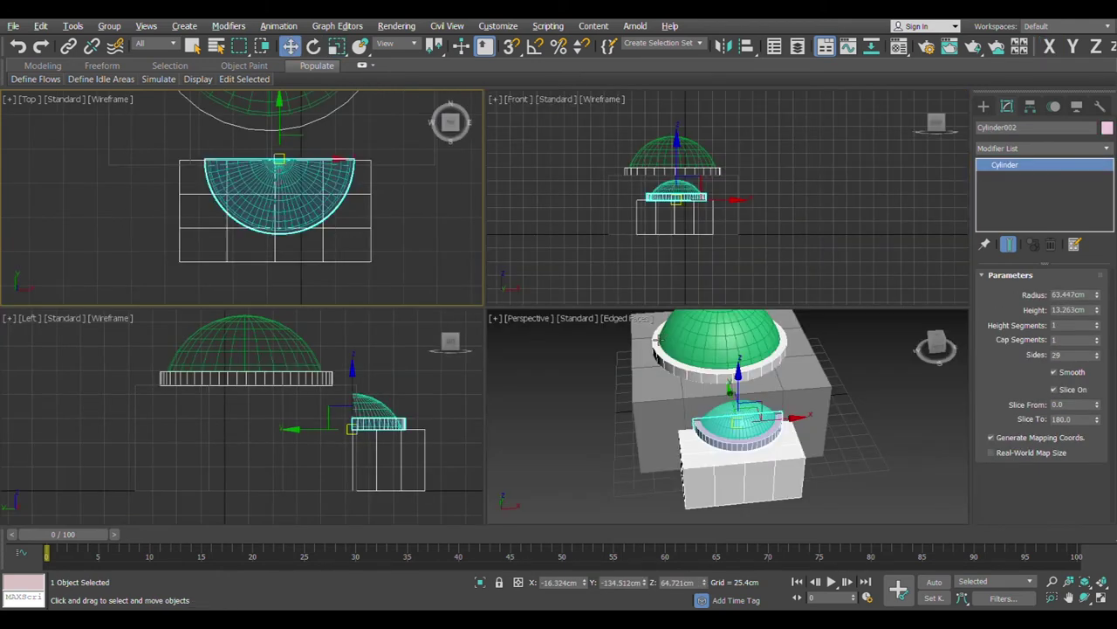
key("alt+w")
scroll(821, 332, "up", 10)
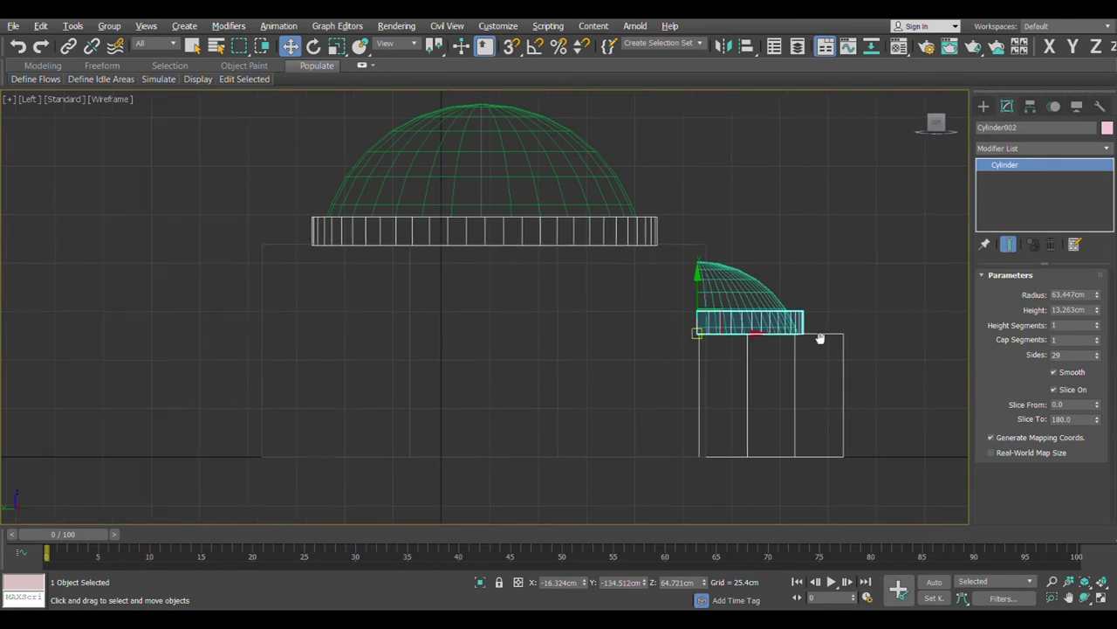
key("e")
key("r")
left_click_drag(87, 317, 87, 351)
key("w")
left_click(252, 234)
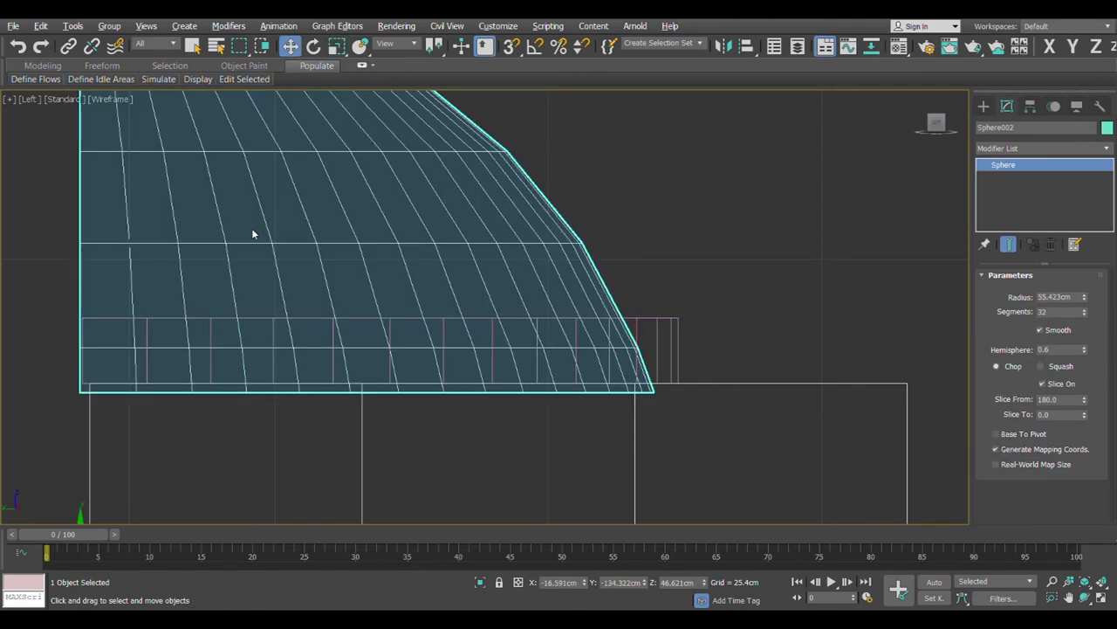
left_click_drag(82, 518, 82, 453)
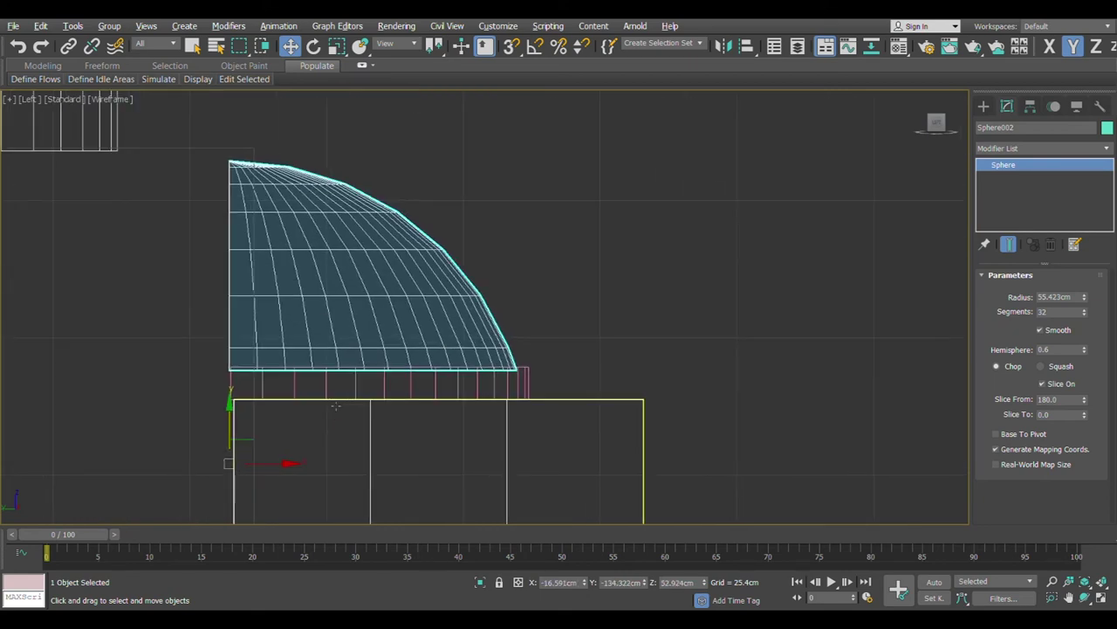
key("alt+w")
key("alt+w")
Scale the small half-dome to 80% height on Z.
left_click(806, 322)
middle_click_drag(805, 321, 641, 377, "alt")
scroll(690, 375, "down", 3)
scroll(598, 288, "up", 5)
left_click(595, 285)
key("e")
key("r")
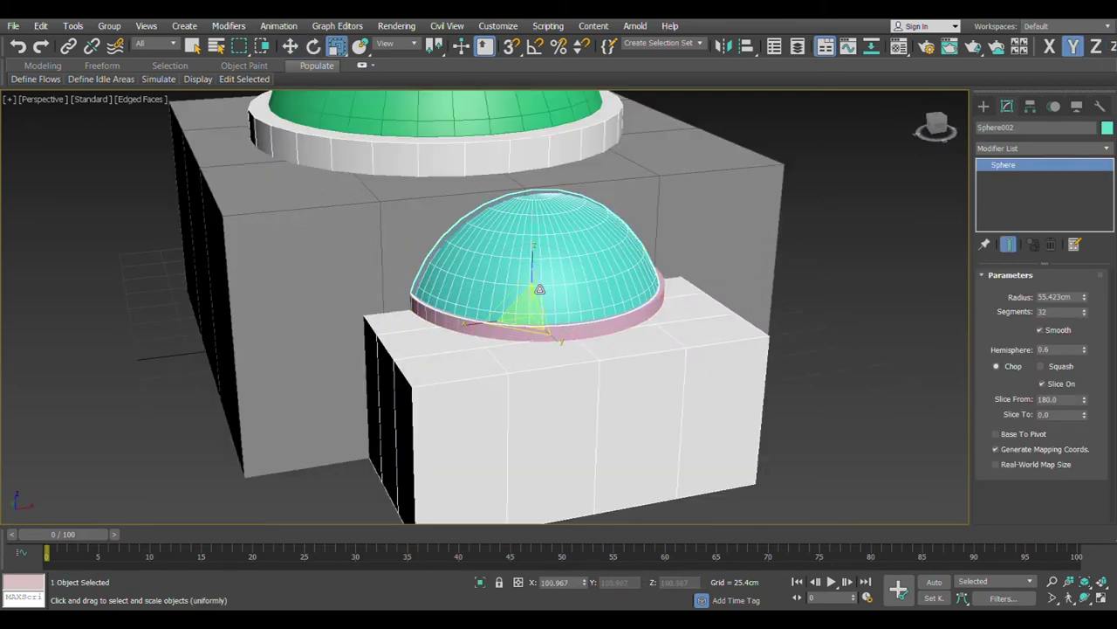
left_click_drag(536, 261, 542, 270)
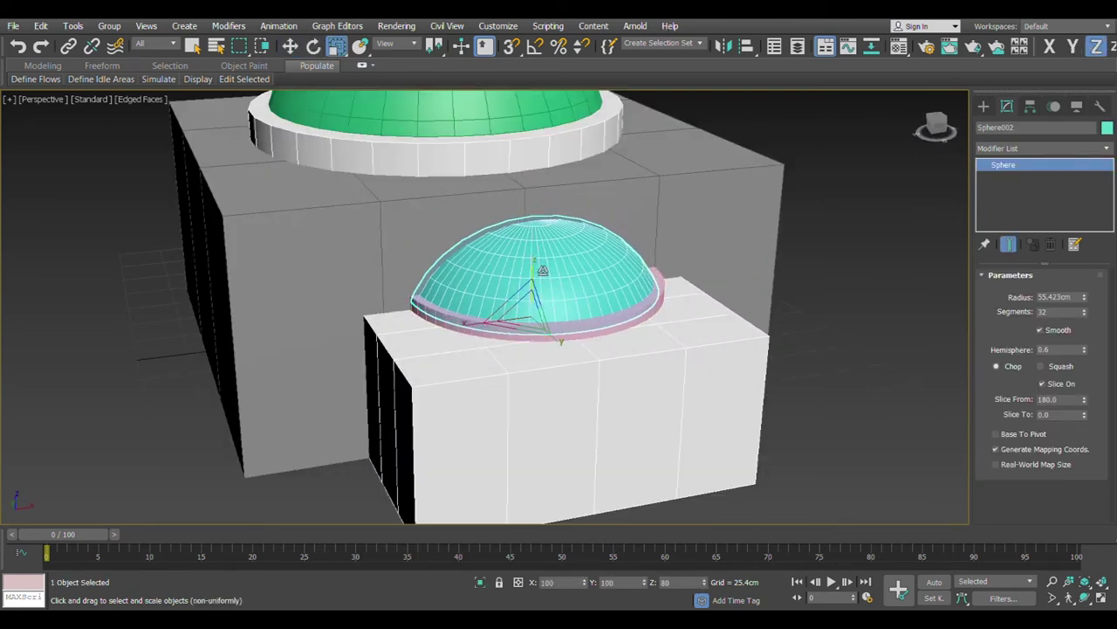
left_click(816, 261)
middle_click_drag(711, 306, 535, 441, "alt")
scroll(619, 394, "down", 5)
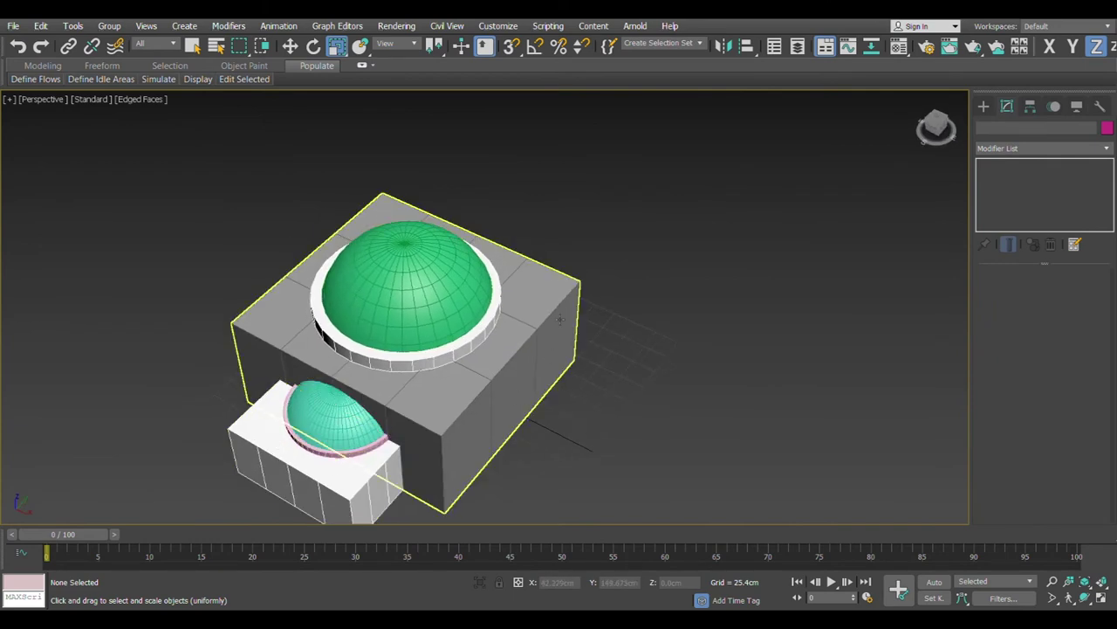
Box-select the annex box, half-dome and ring in the Top view, then return to Perspective.
middle_click_drag(542, 273, 699, 427, "alt")
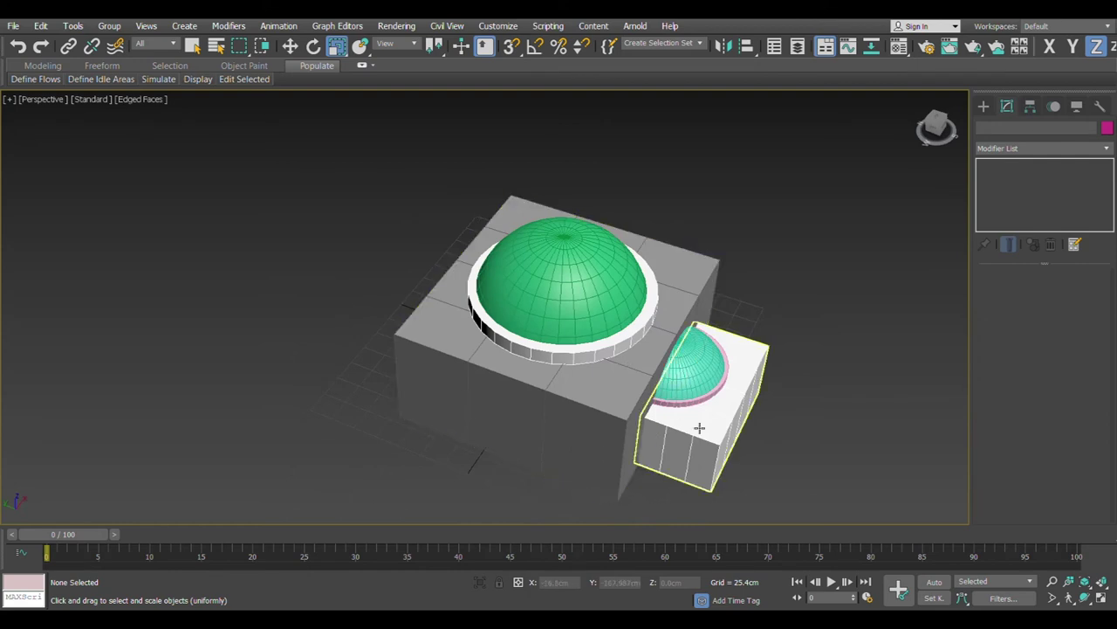
key("w")
key("alt+w")
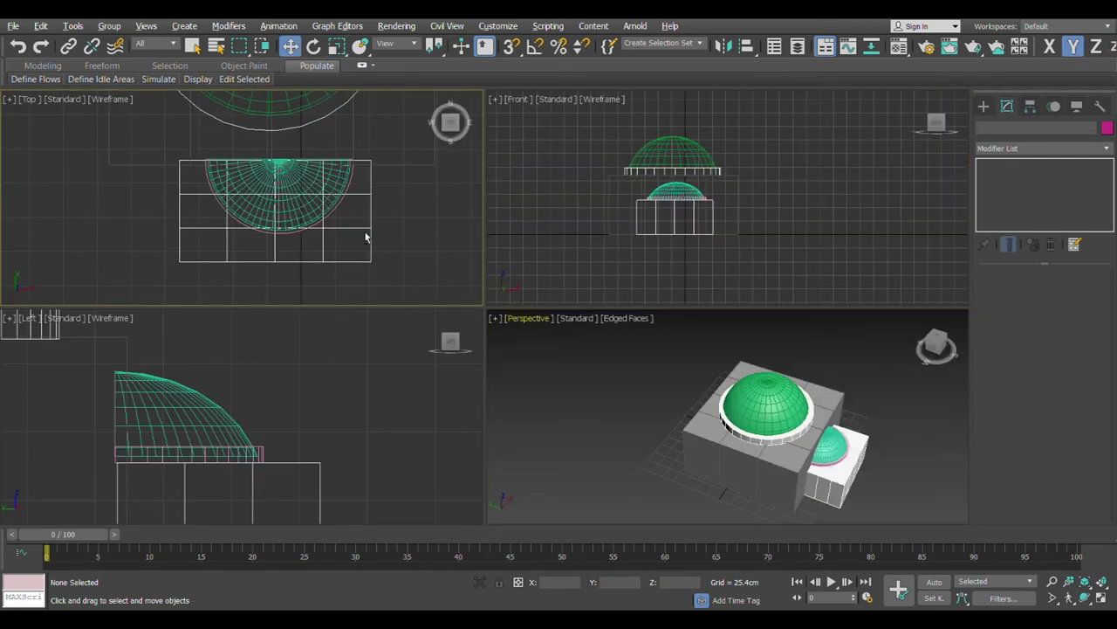
key("alt+w")
left_click_drag(797, 485, 297, 273)
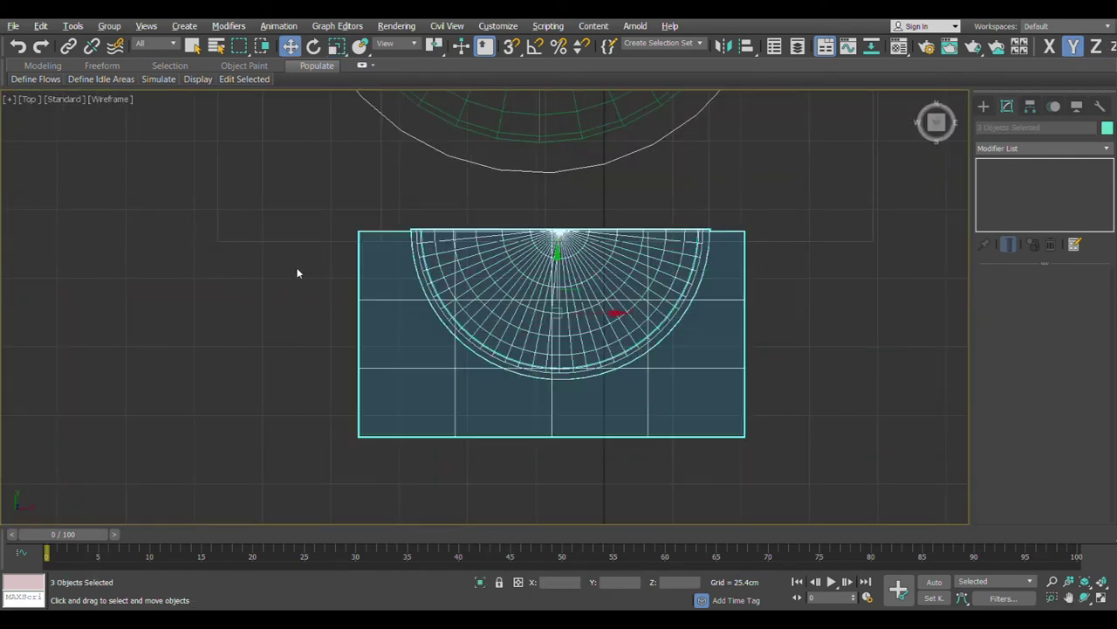
left_click(813, 356)
key("alt+w")
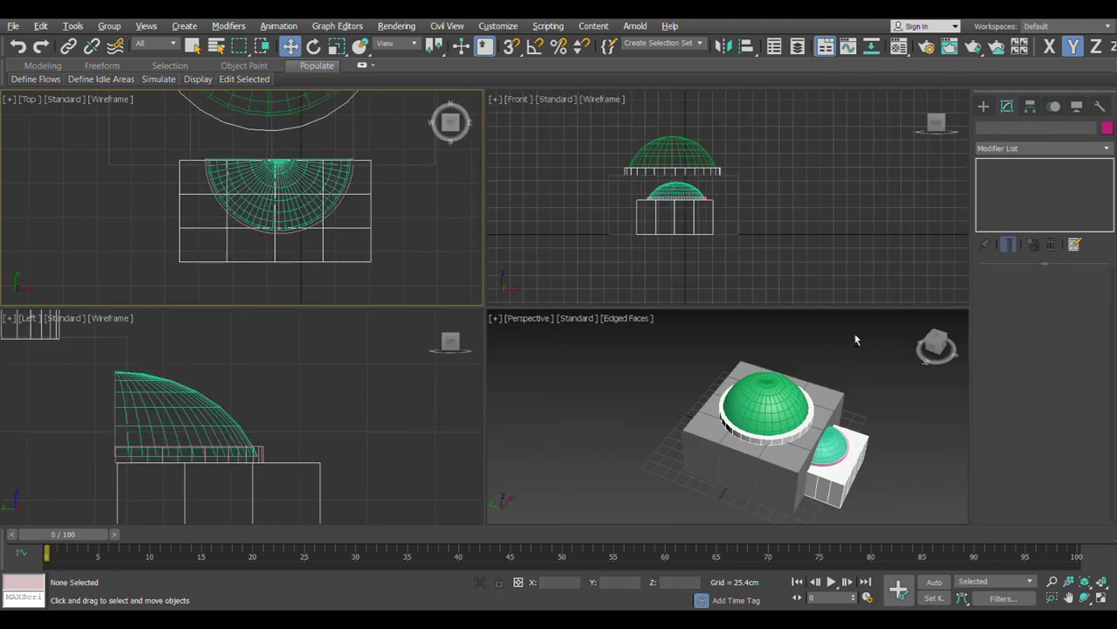
left_click(856, 340)
key("alt+w")
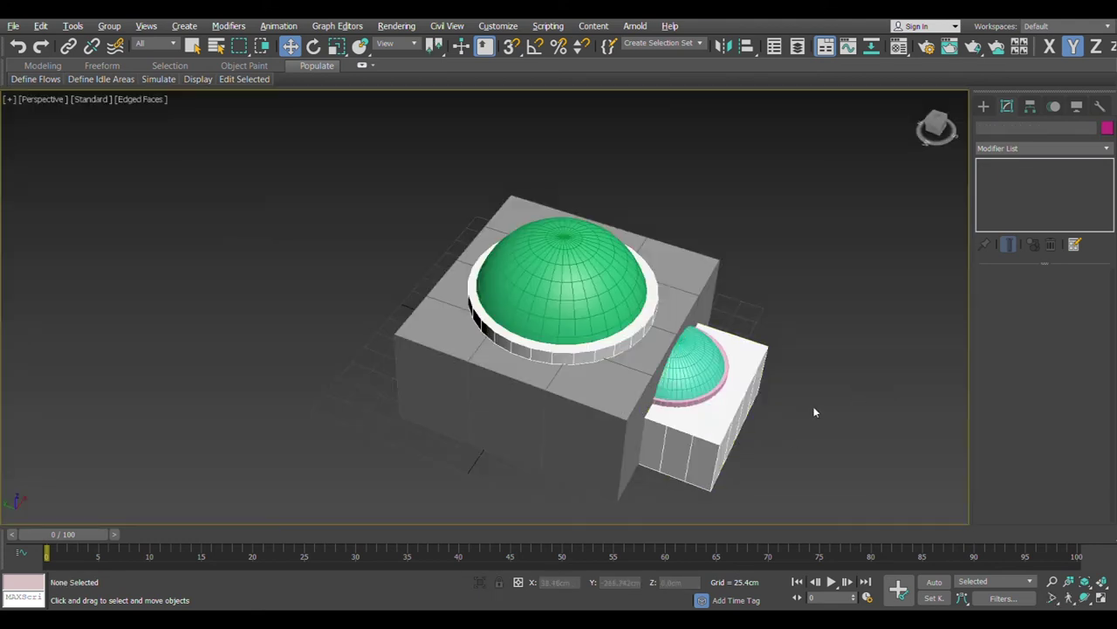
Pick the annex box, half-dome and ring together and frame them in the maximised Top view.
left_click(708, 431)
left_click(696, 364, "ctrl")
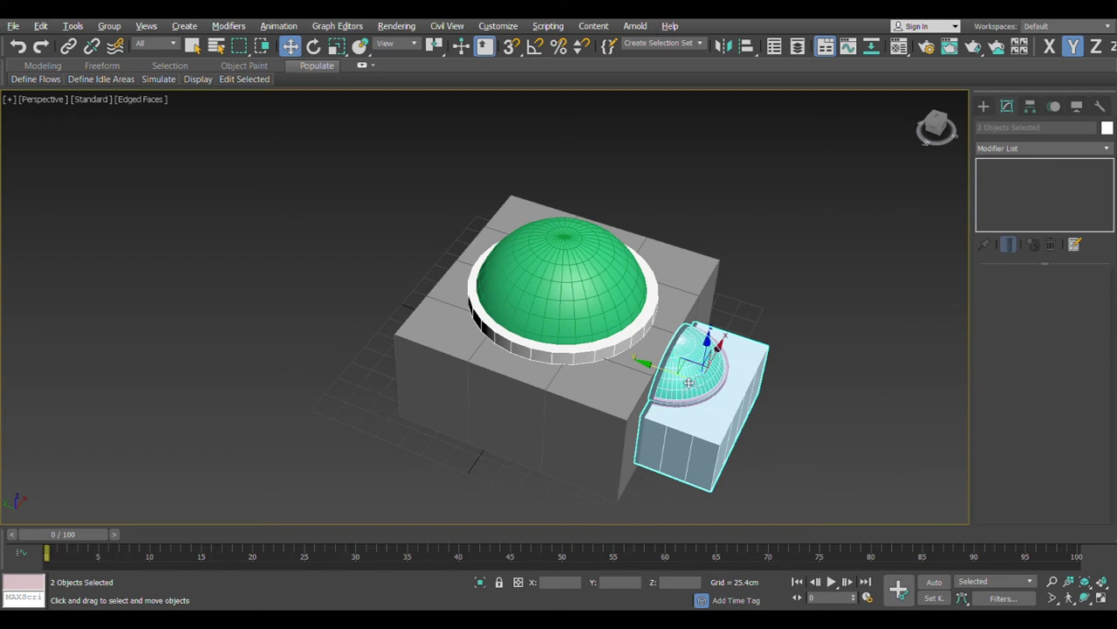
left_click(681, 408, "ctrl")
key("alt+w")
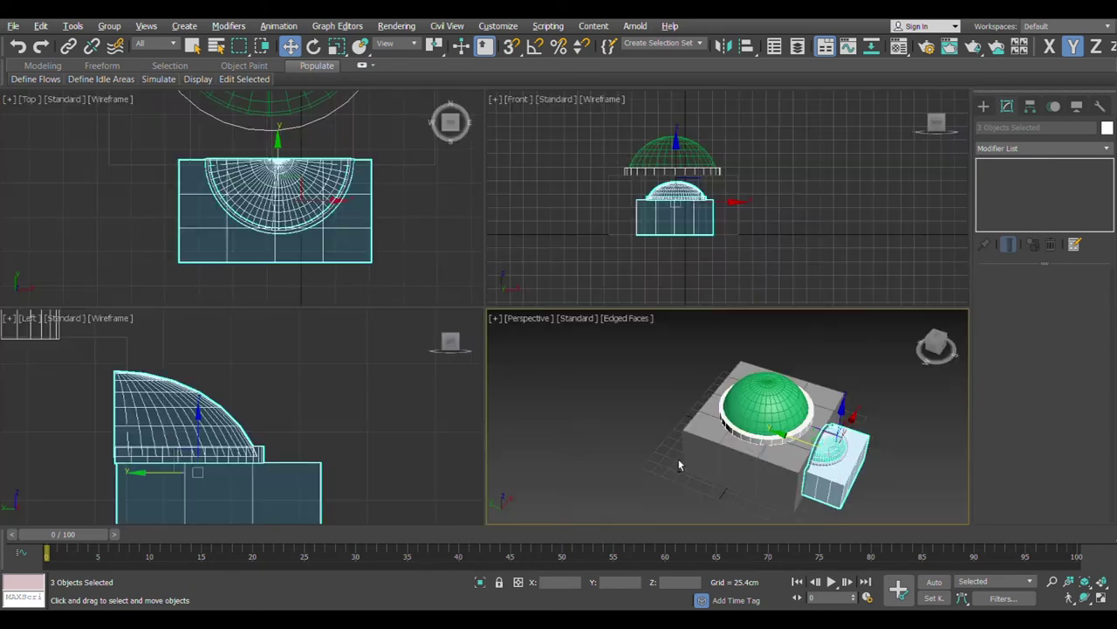
key("alt+w")
left_click_drag(857, 474, 172, 294)
middle_click_drag(655, 367, 488, 360)
scroll(488, 361, "down", 5)
scroll(462, 406, "up", 2)
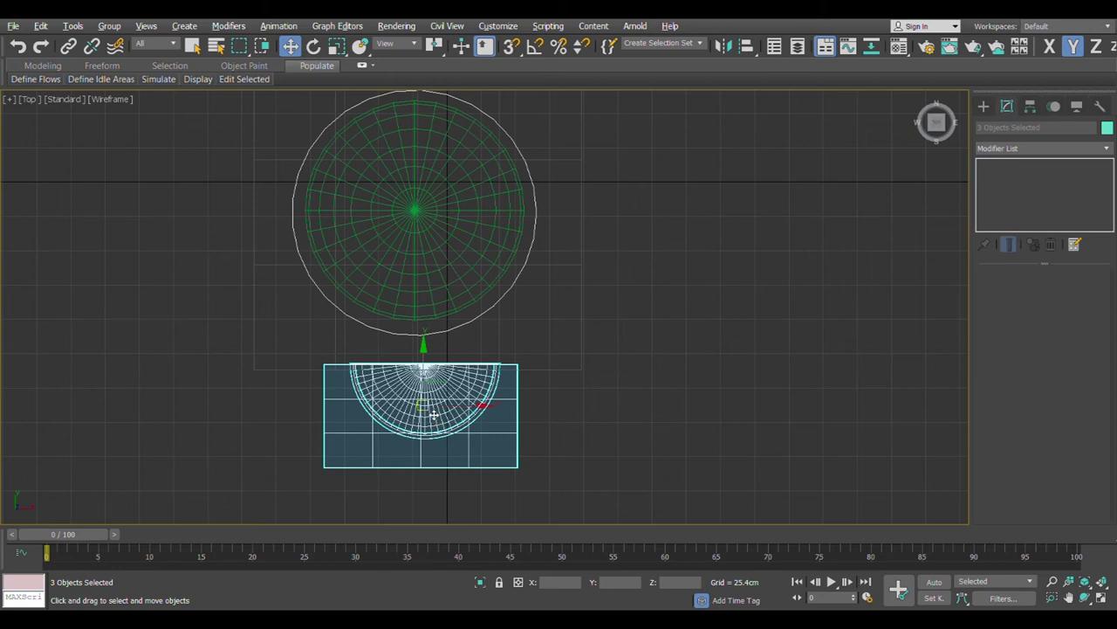
Shift-drag to clone the annex box, half-dome and ring up and to the right.
mouse_move(433, 414)
left_mouse_down("shift")
mouse_move(503, 393)
mouse_move(671, 309)
left_mouse_up("shift")
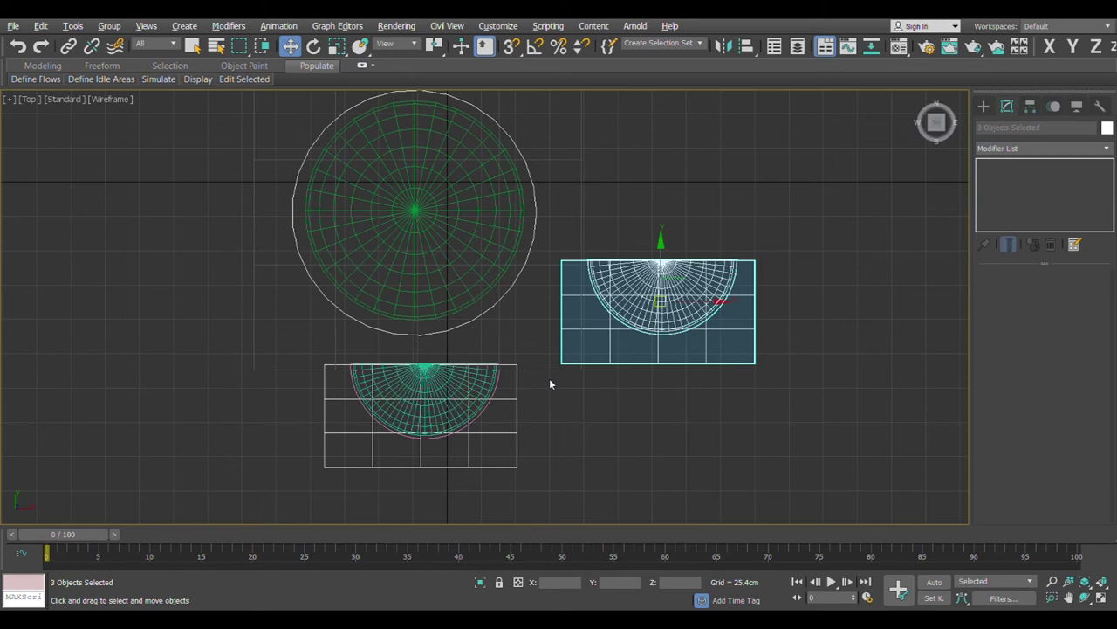
middle_click_drag(491, 303, 472, 350)
left_click_drag(646, 353, 655, 273)
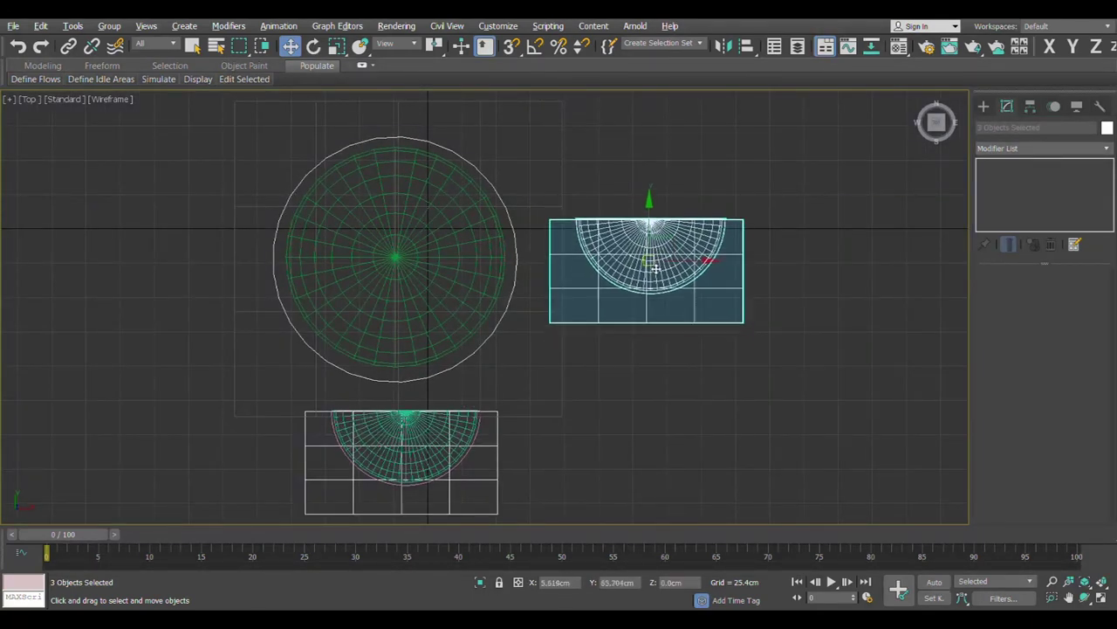
Rotate the copied annex set 90° about Z and select its half-dome.
key("e")
mouse_move(644, 319)
left_mouse_down()
mouse_move(721, 337)
mouse_move(712, 349)
left_mouse_up()
left_click(689, 582)
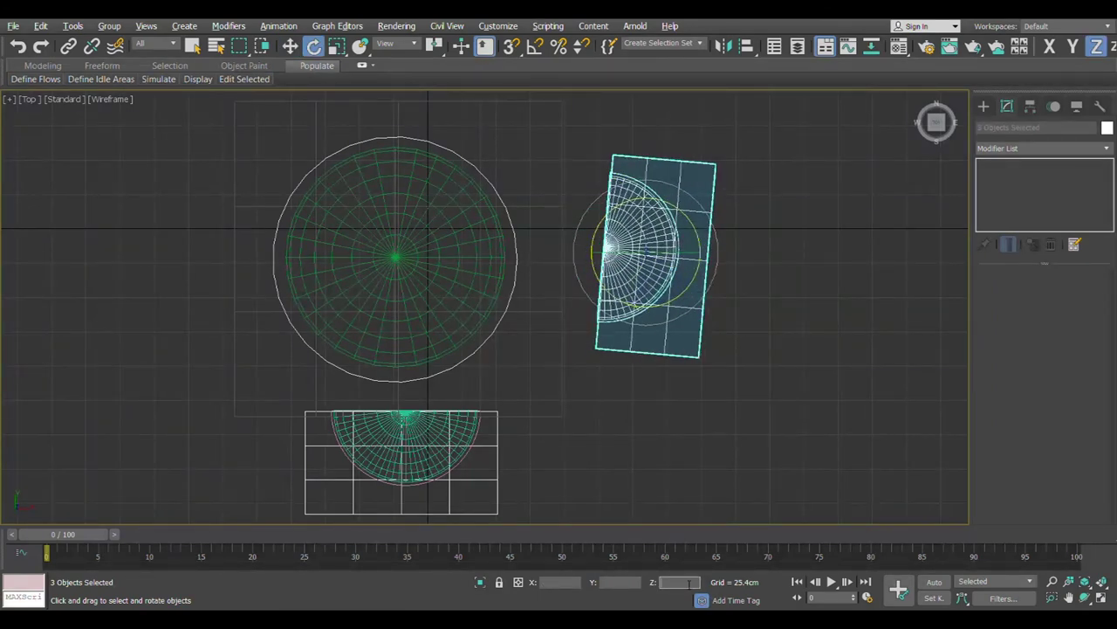
type("90")
key("Return")
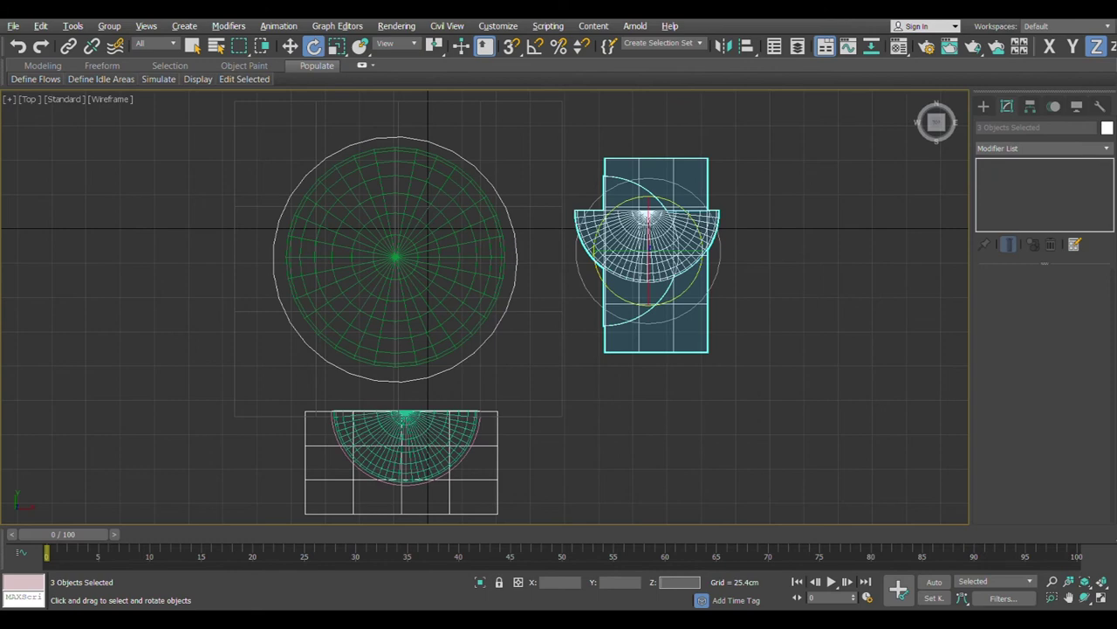
middle_click_drag(630, 443, 586, 482)
scroll(591, 265, "up", 3)
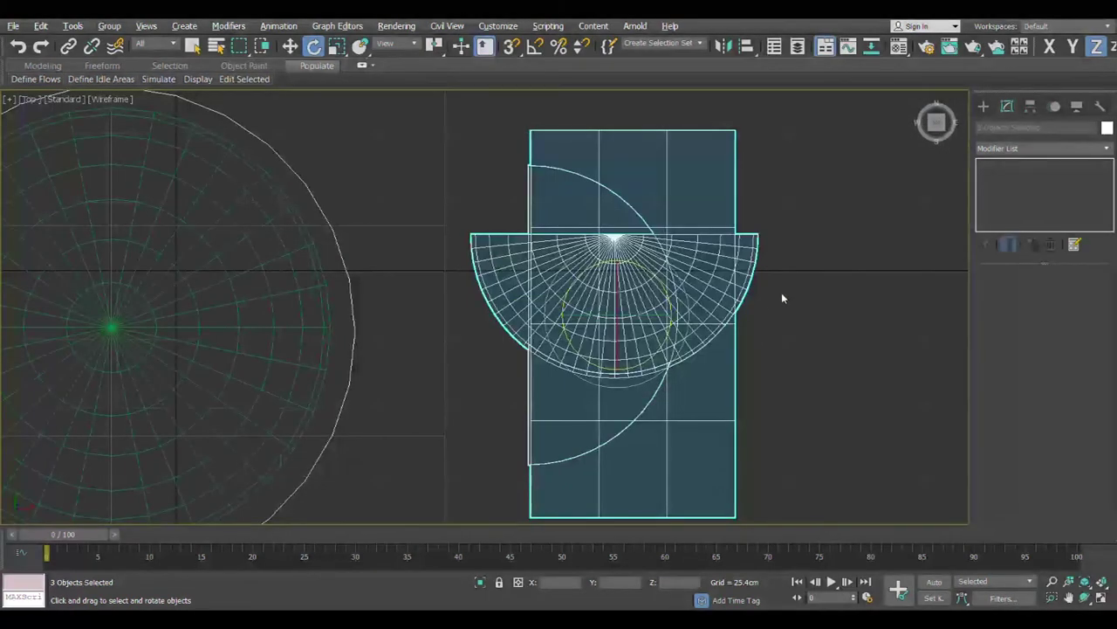
left_click(753, 250)
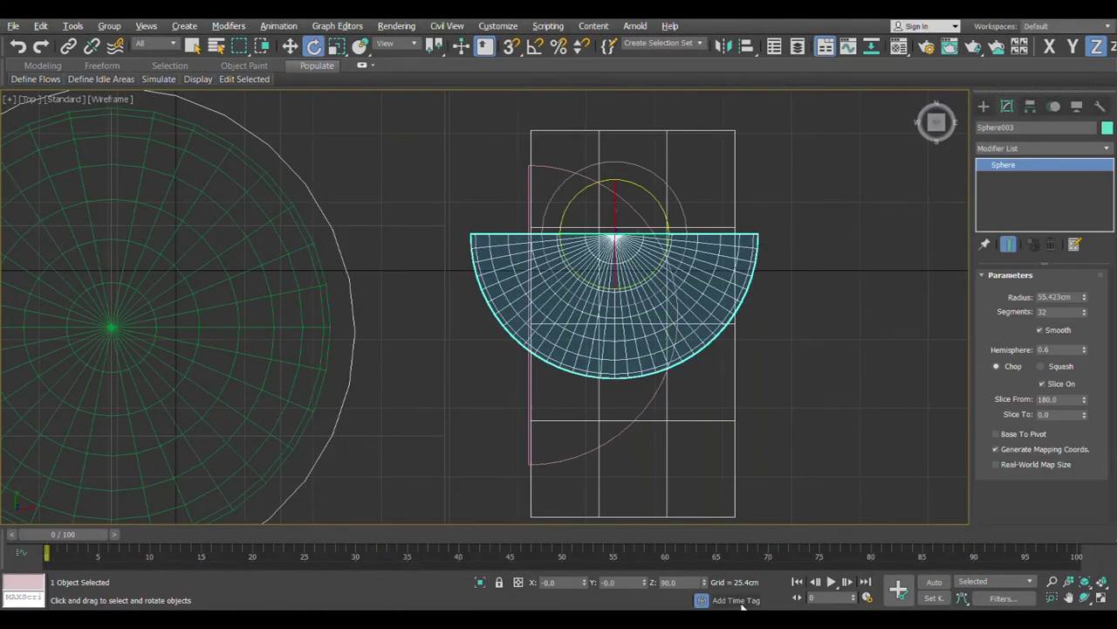
Set the copied half-dome's Z rotation to -180 and move it onto the box's edge.
double_click(670, 581)
type("-90")
key("Return")
type("0")
key("Return")
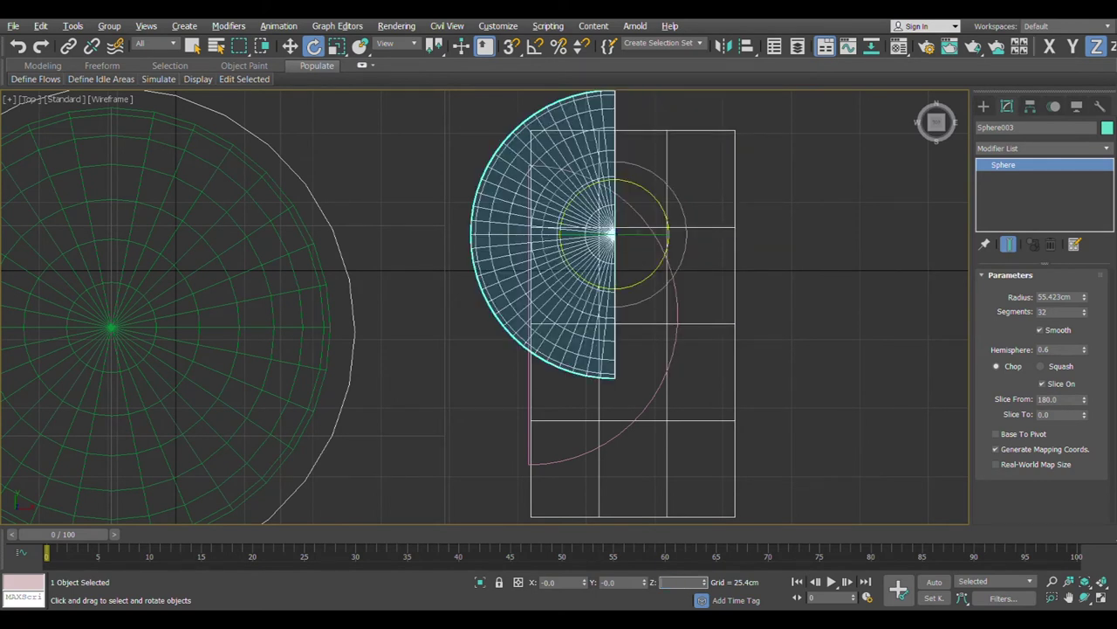
type("-180")
key("Return")
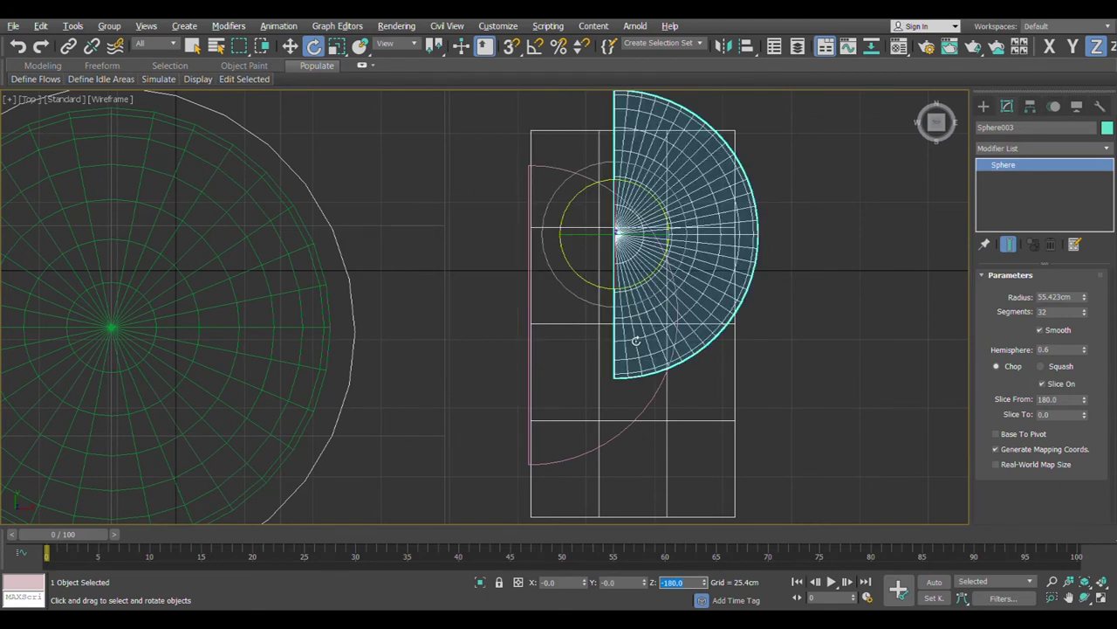
middle_click_drag(636, 340, 627, 321)
key("w")
left_click_drag(611, 223, 524, 299)
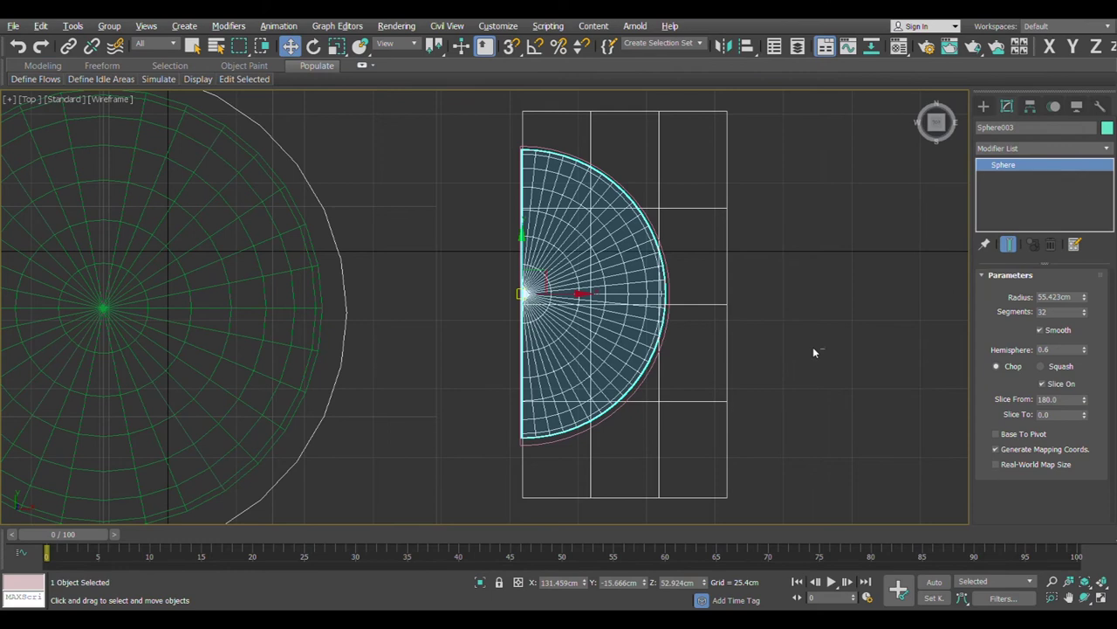
Slide the three copied annex pieces left along X until flush with the main building's right side.
left_click_drag(813, 346, 417, 268)
left_click_drag(864, 314, 466, 267)
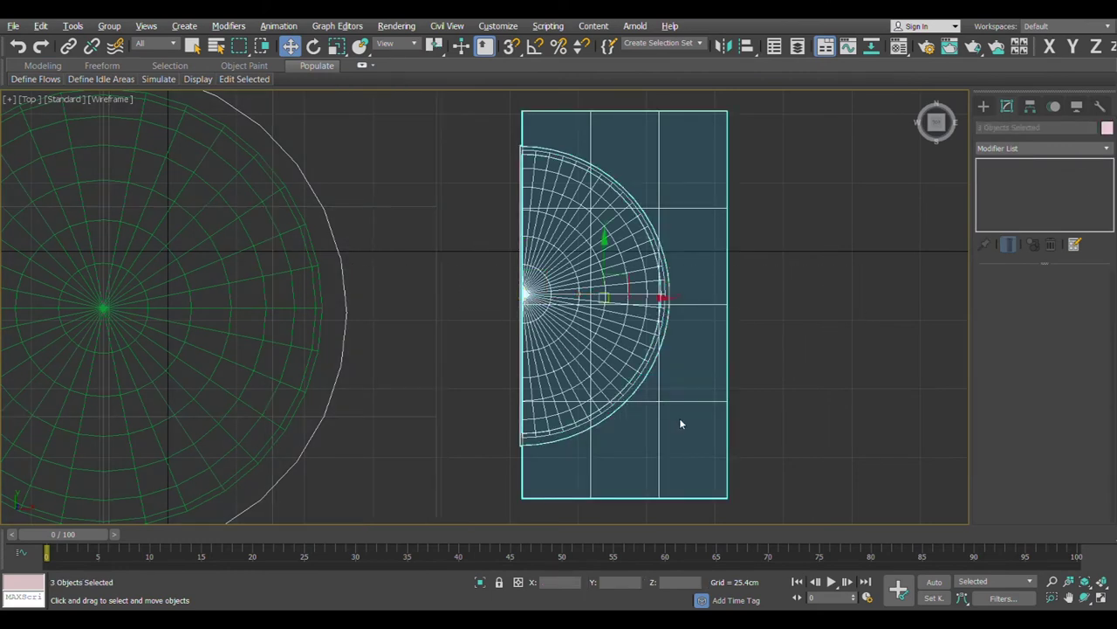
middle_click_drag(681, 425, 630, 417)
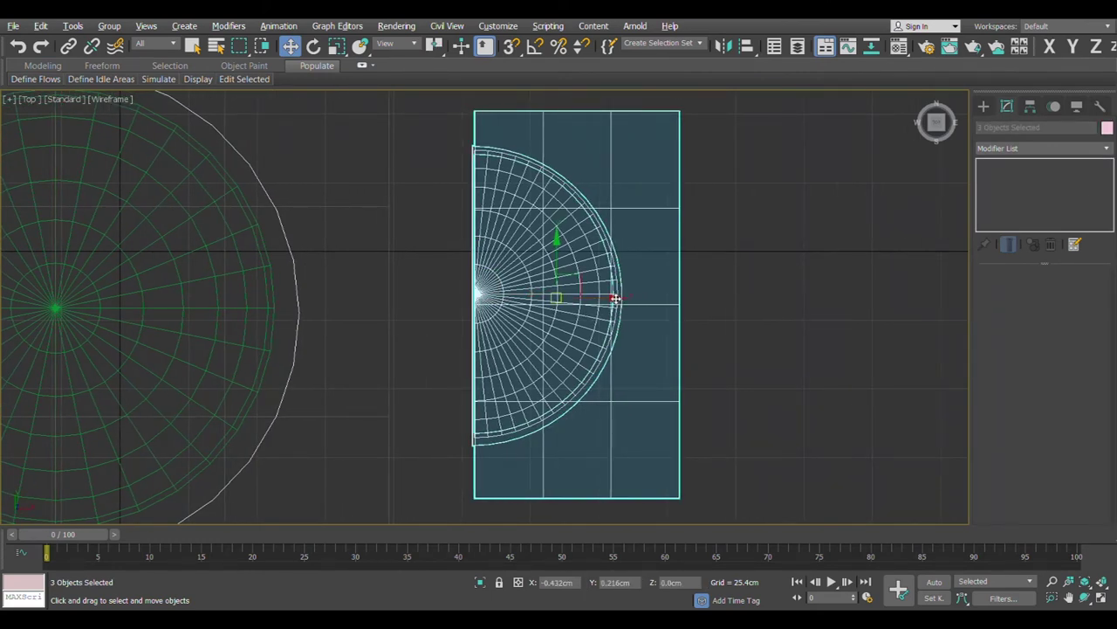
left_click_drag(617, 304, 508, 302)
key("ctrl+z")
left_click_drag(617, 301, 541, 307)
scroll(514, 384, "down", 2)
middle_click_drag(512, 389, 581, 244)
scroll(582, 244, "up", 3)
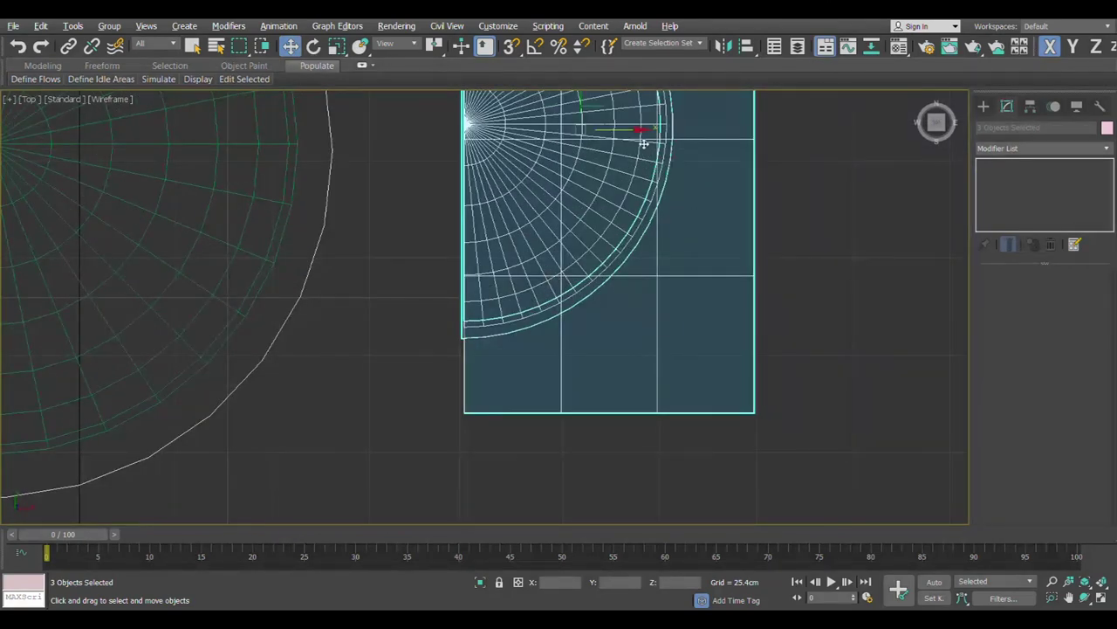
left_click_drag(642, 131, 635, 130)
scroll(611, 202, "down", 4)
middle_click_drag(598, 247, 679, 230)
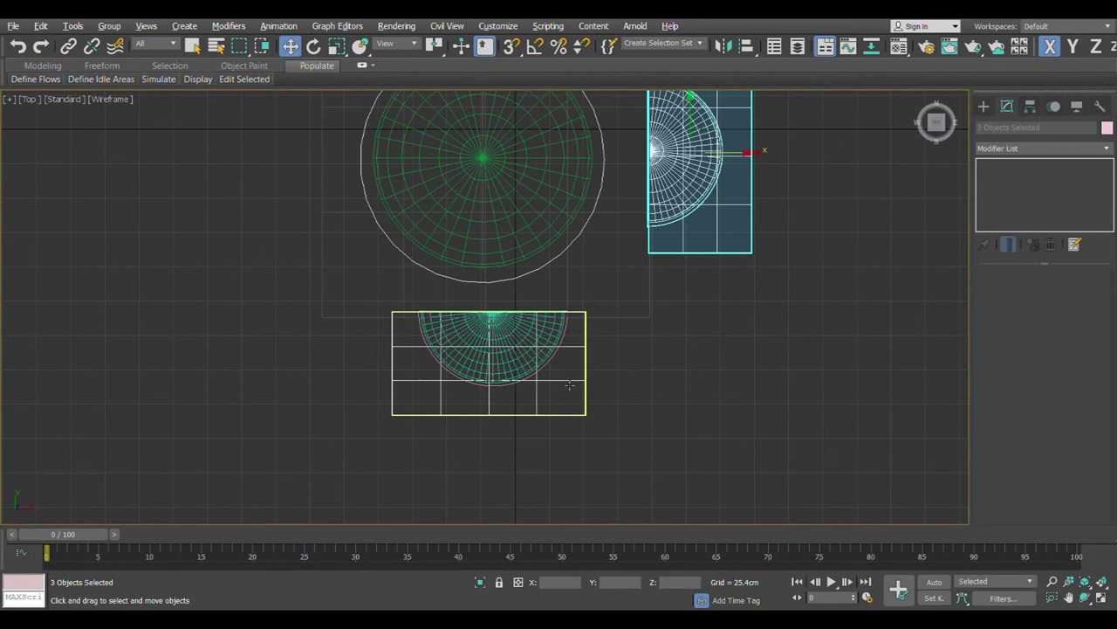
Select the lower annex box and its half-dome in the Top view and recentre.
left_click_drag(655, 456, 326, 331)
middle_click_drag(501, 377, 466, 473)
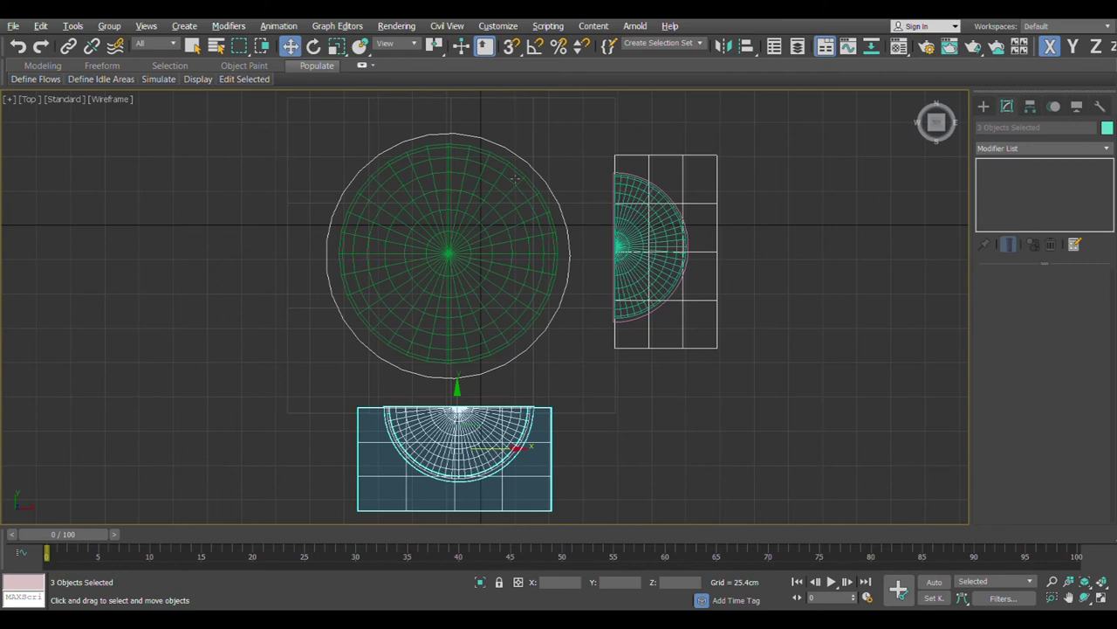
middle_click_drag(559, 237, 555, 266)
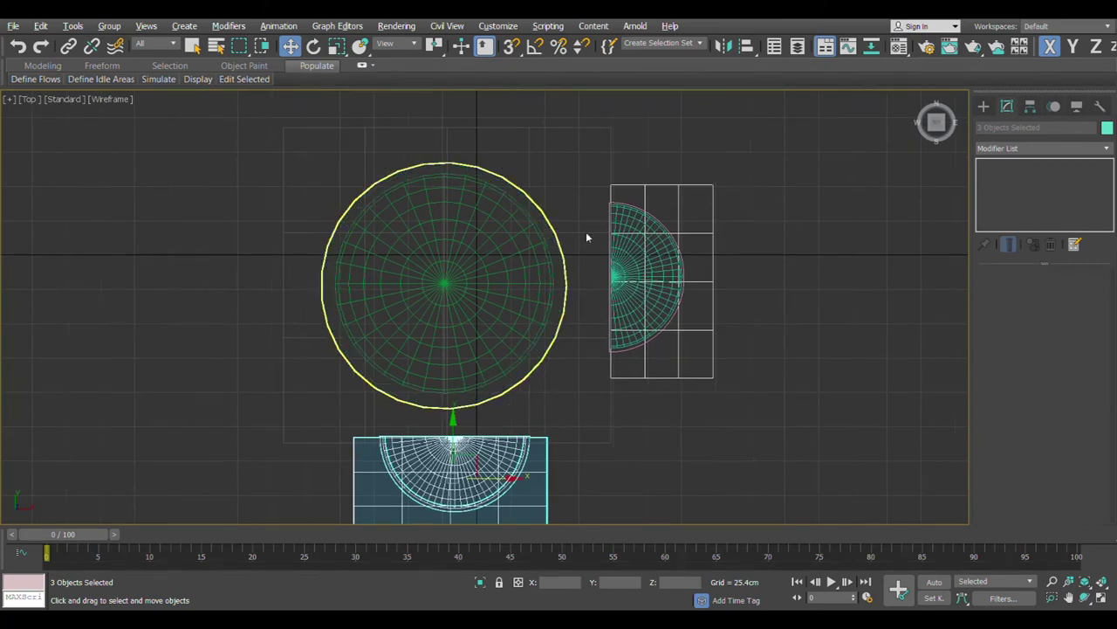
Mirror the lower annex and place a copy behind the main dome, opposite the front annex.
left_click(726, 50)
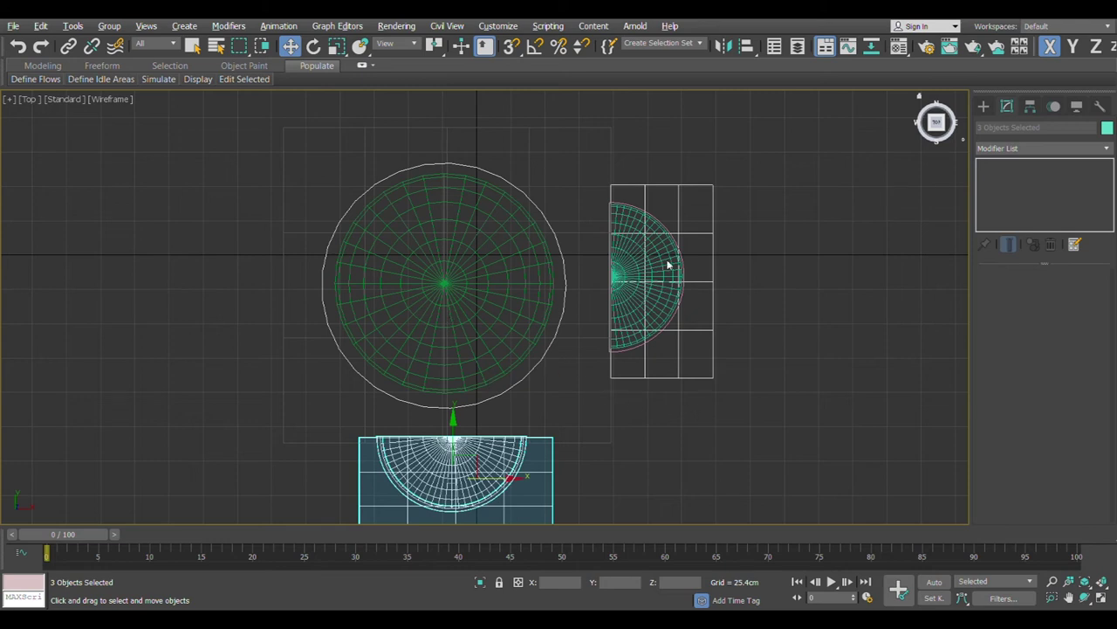
key("ctrl+z")
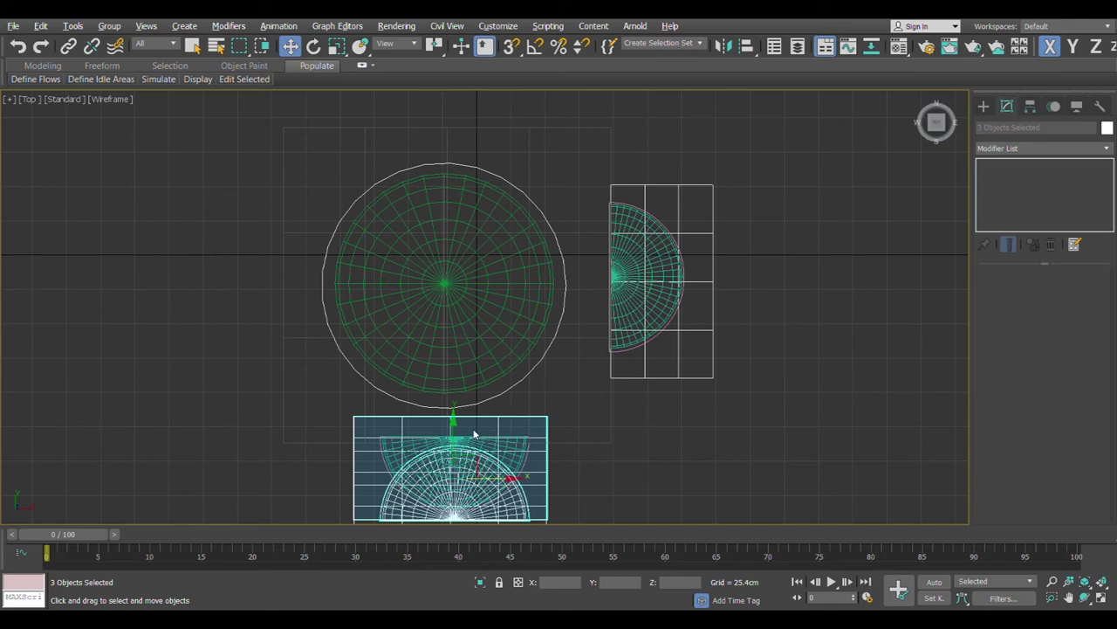
mouse_move(488, 433)
left_mouse_down("shift")
mouse_move(474, 344)
mouse_move(489, 139)
left_mouse_up("shift")
middle_click_drag(494, 303, 498, 407)
left_click_drag(463, 238, 456, 136)
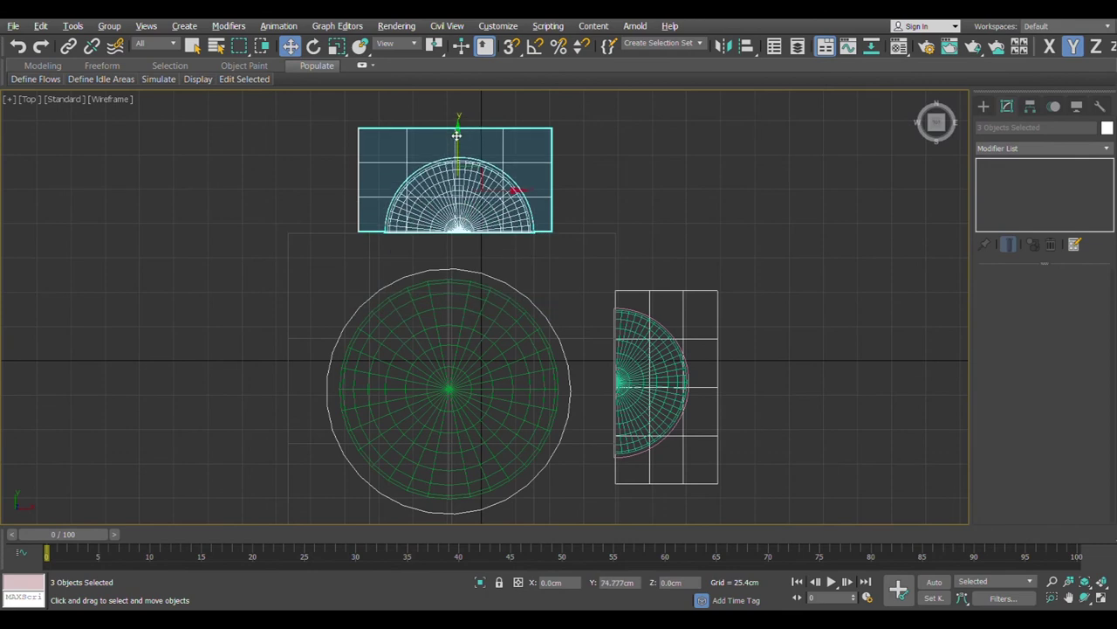
key("alt+w")
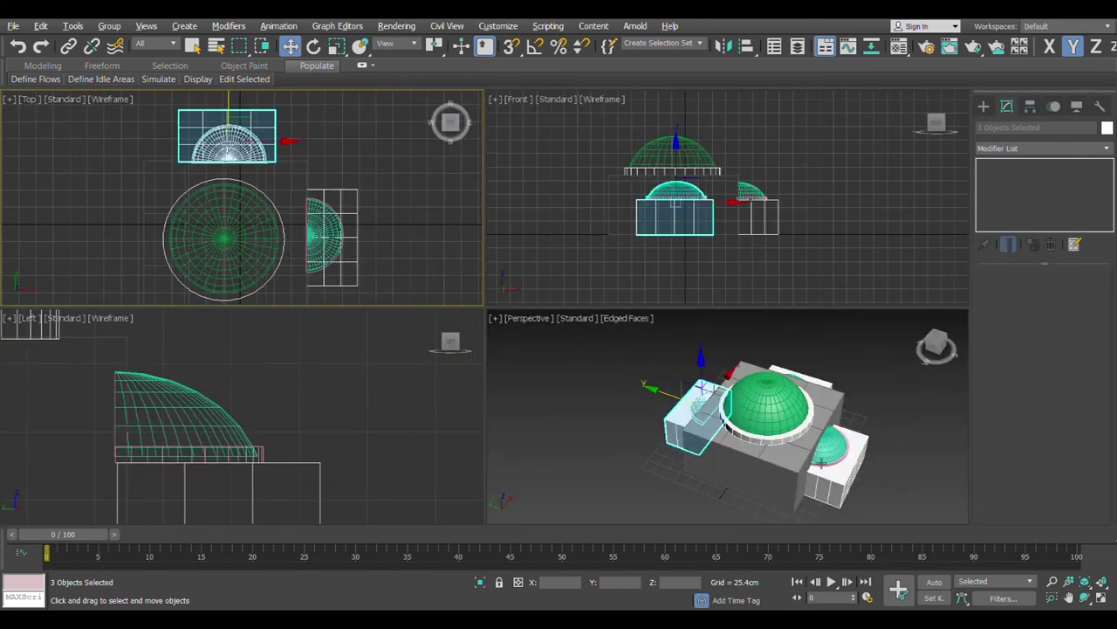
Orbit the maximised Perspective view to frame the whole mosque, then choose the Cylinder primitive.
key("alt+w")
left_click(823, 260)
middle_click_drag(823, 261, 576, 503, "alt")
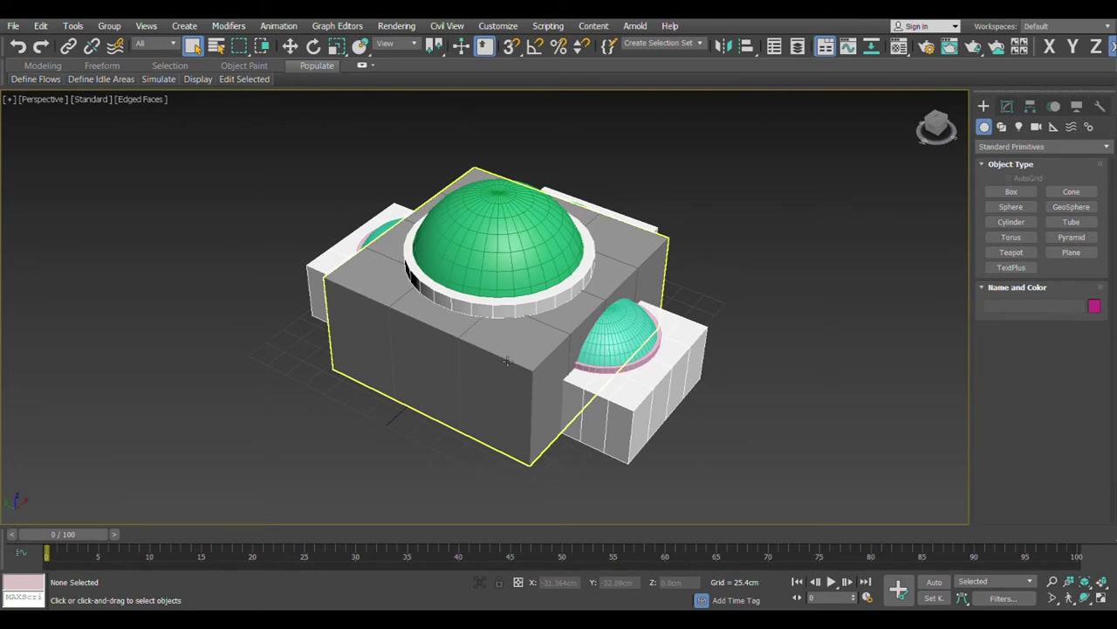
middle_click_drag(481, 362, 514, 422, "alt")
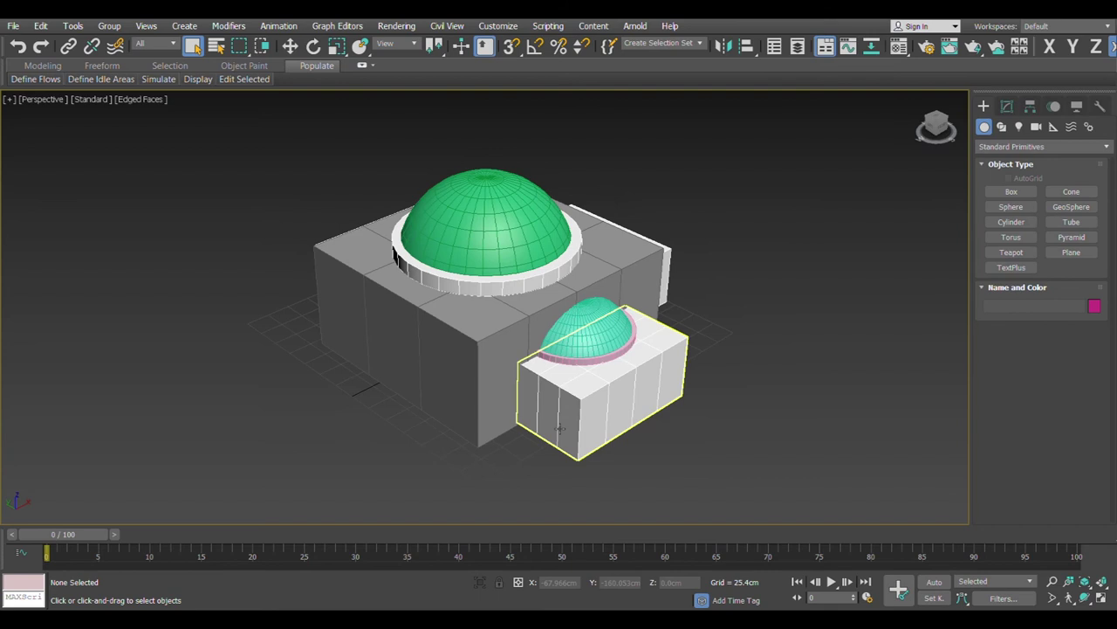
middle_click_drag(545, 380, 485, 366, "alt")
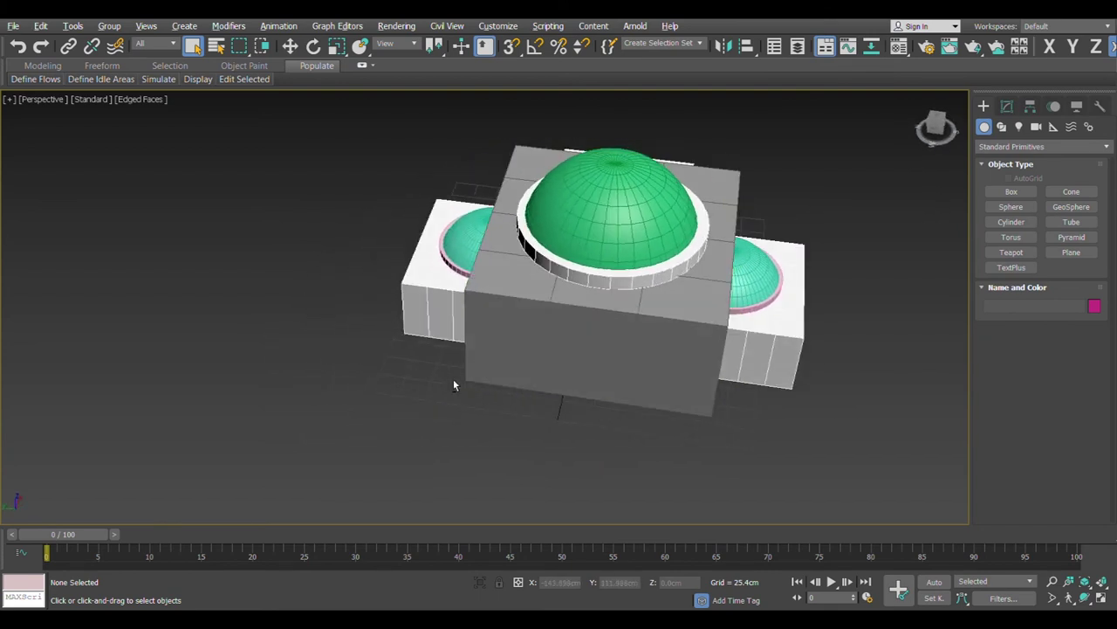
scroll(431, 373, "up", 5)
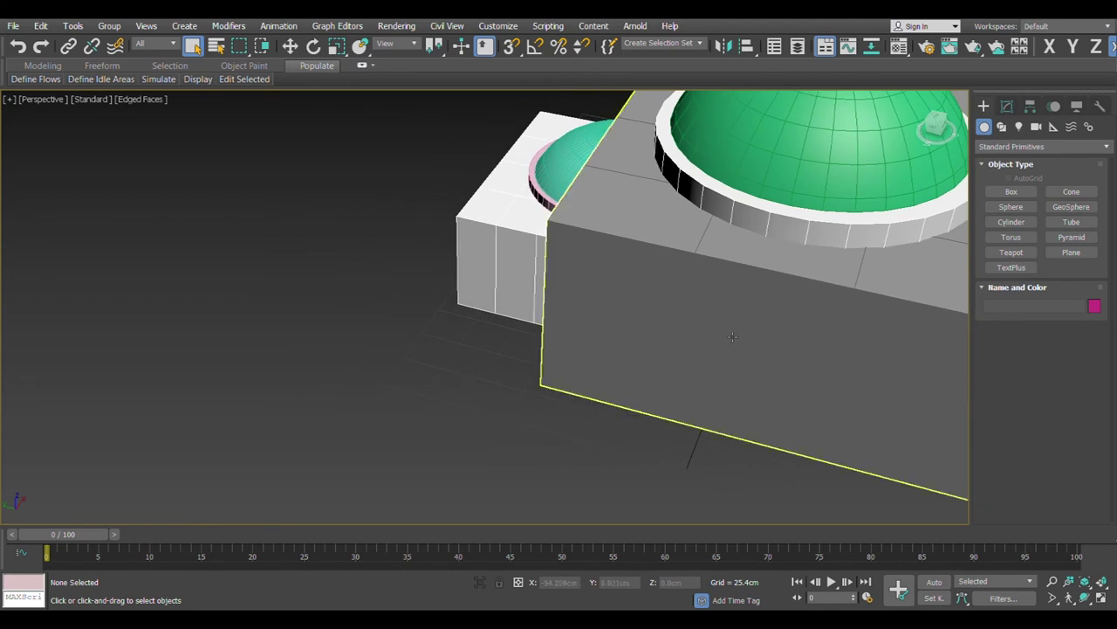
scroll(733, 337, "down", 5)
middle_click_drag(732, 337, 948, 253, "alt")
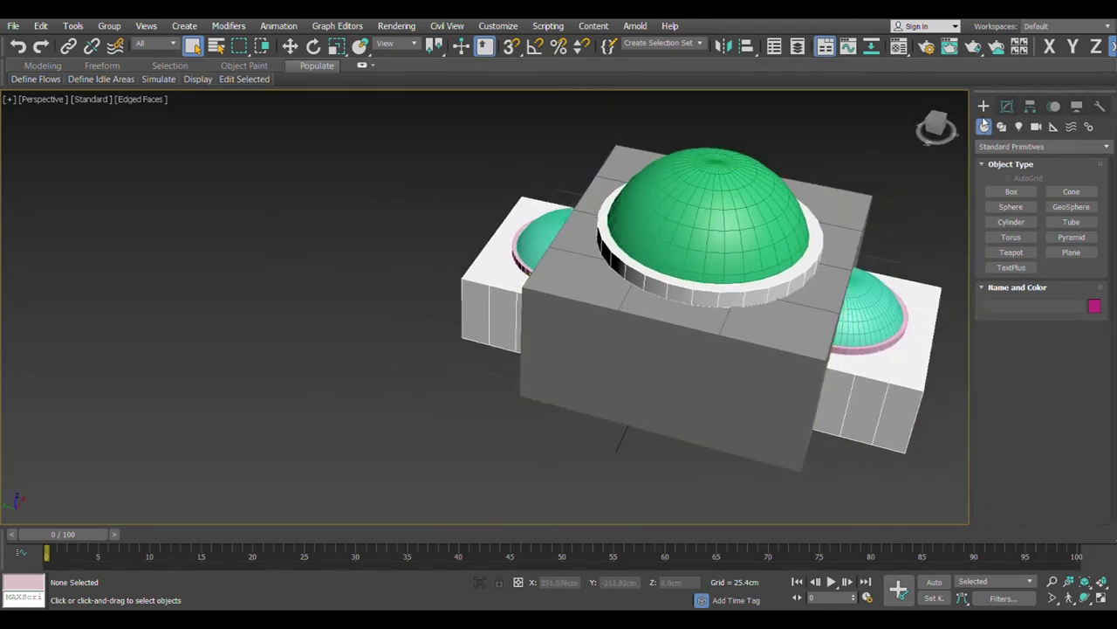
left_click(987, 127)
left_click(1010, 222)
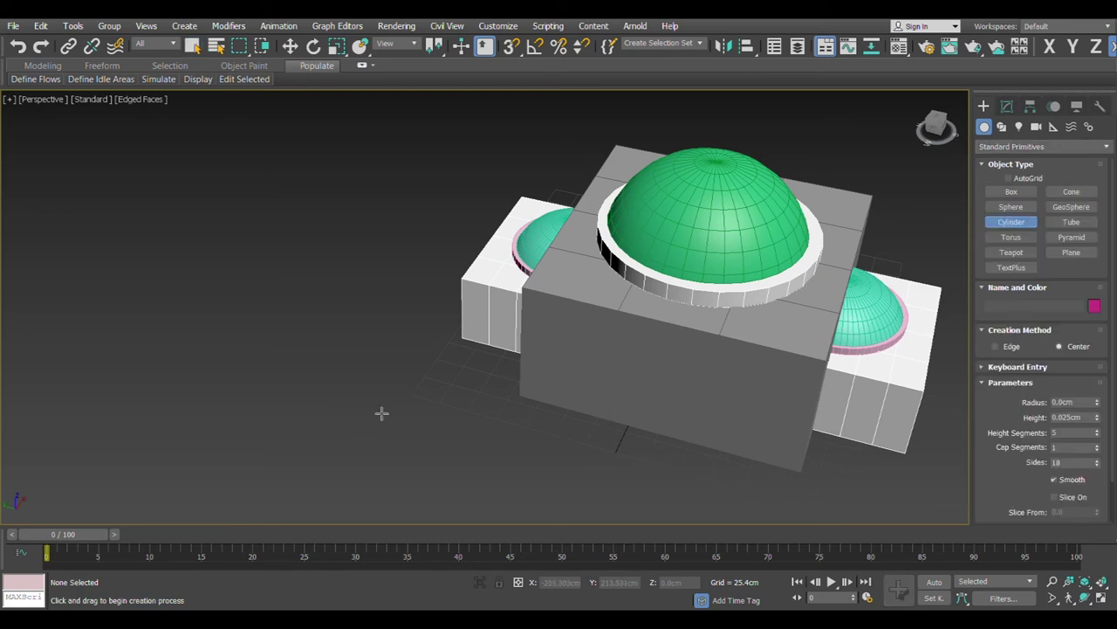
Create Cylinder005 beside the mosque: radius 14.295 cm, height 321.991 cm, 18 sides.
scroll(473, 406, "down", 4)
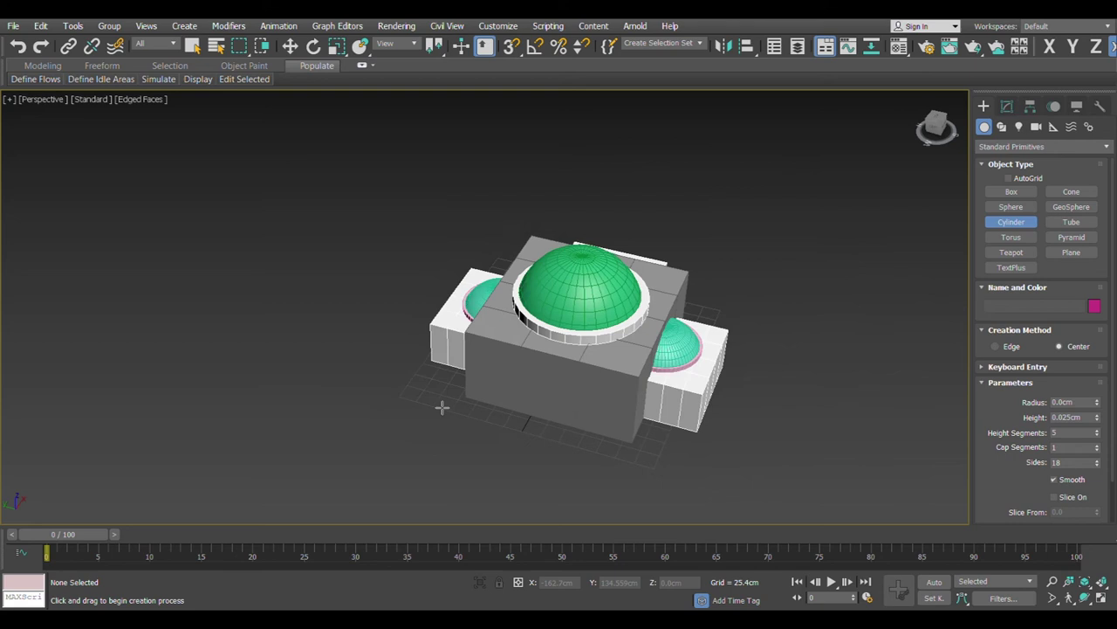
left_click_drag(424, 391, 440, 403)
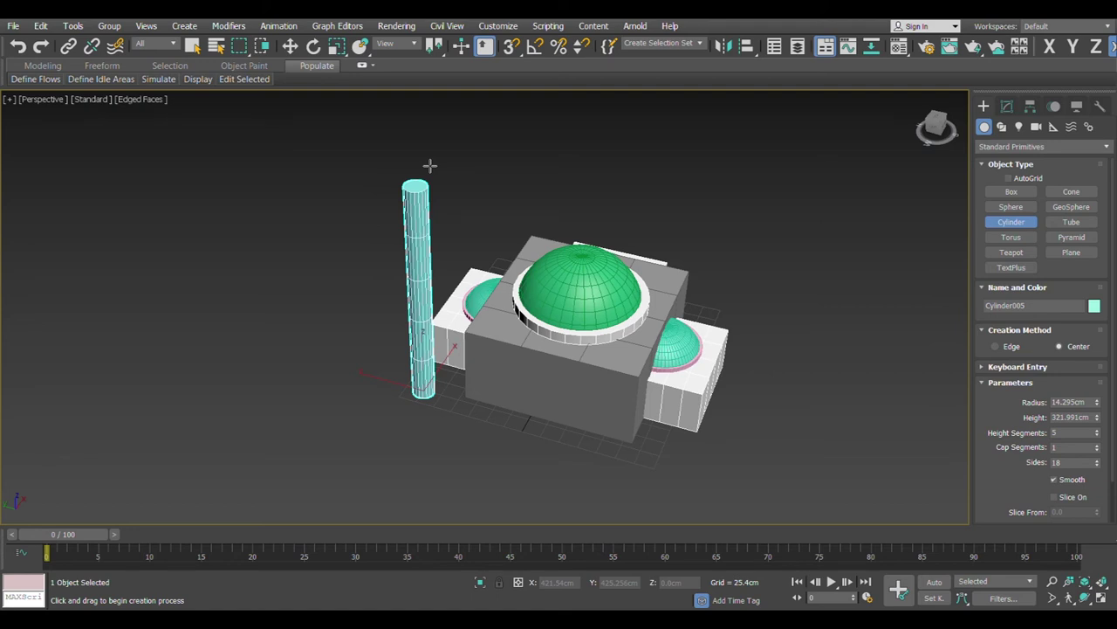
scroll(462, 323, "up", 3)
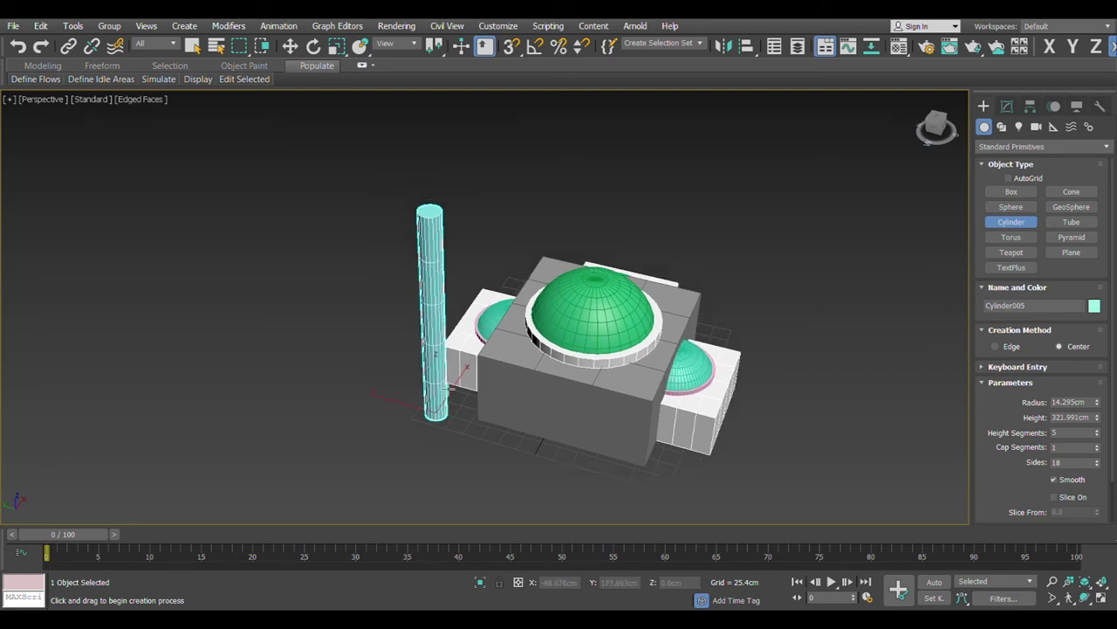
key("w")
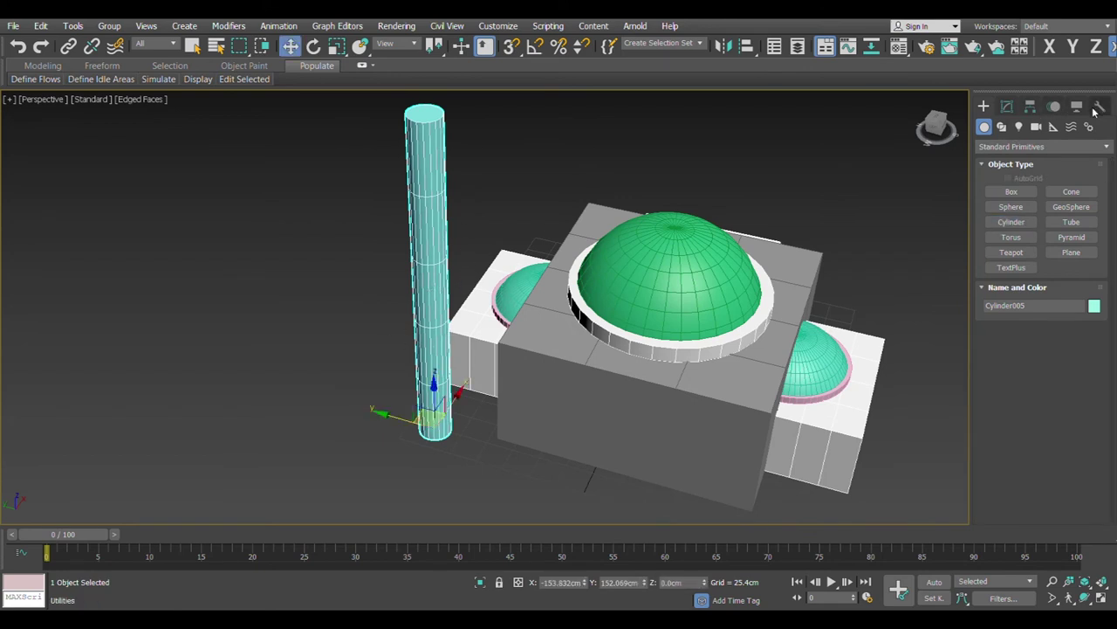
left_click(1008, 108)
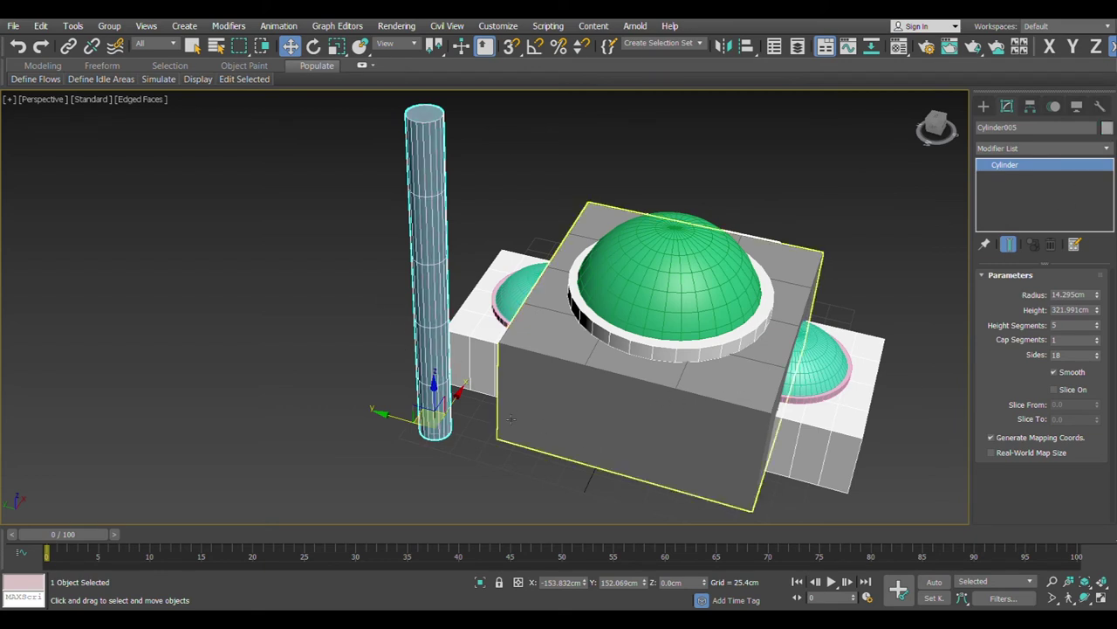
left_click(343, 384)
middle_click_drag(429, 434, 417, 439)
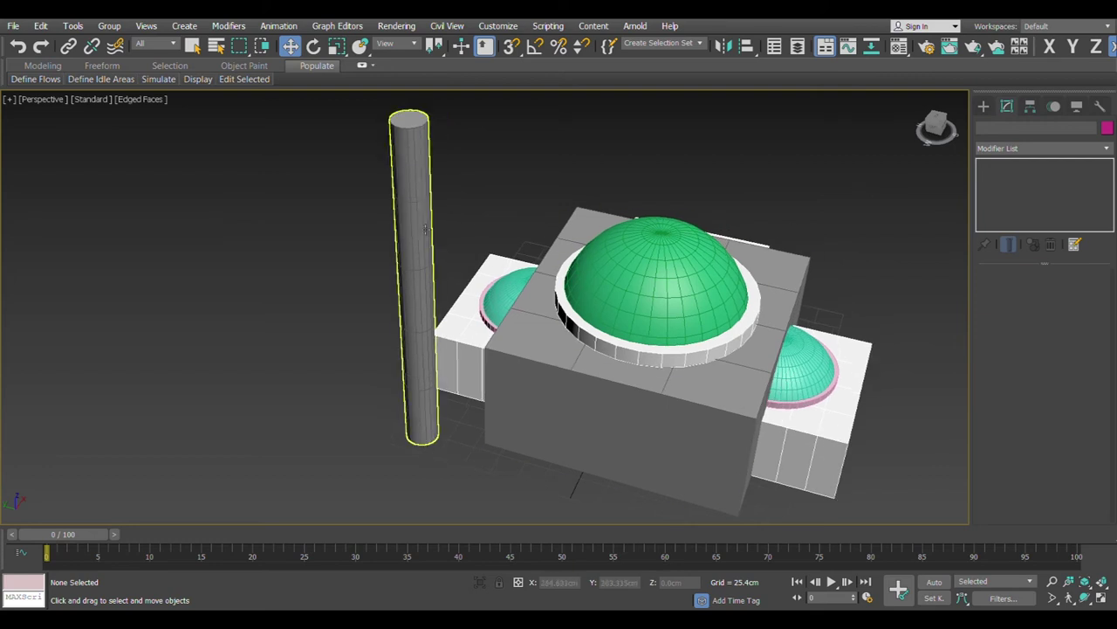
Set the minaret cylinder's object colour to orange.
left_click(424, 229)
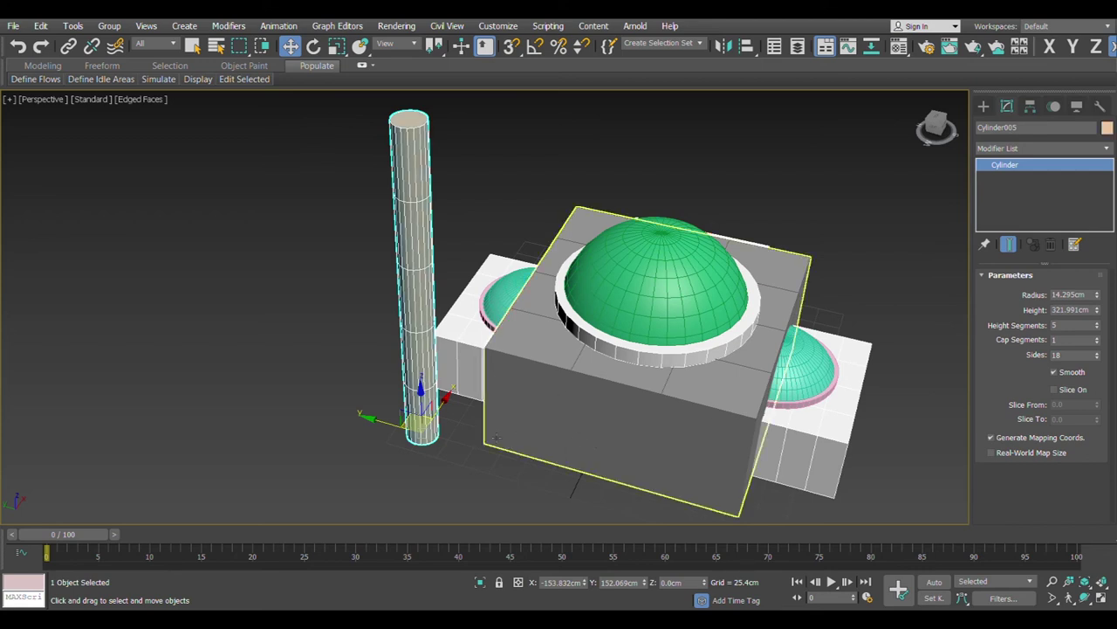
left_click(350, 389)
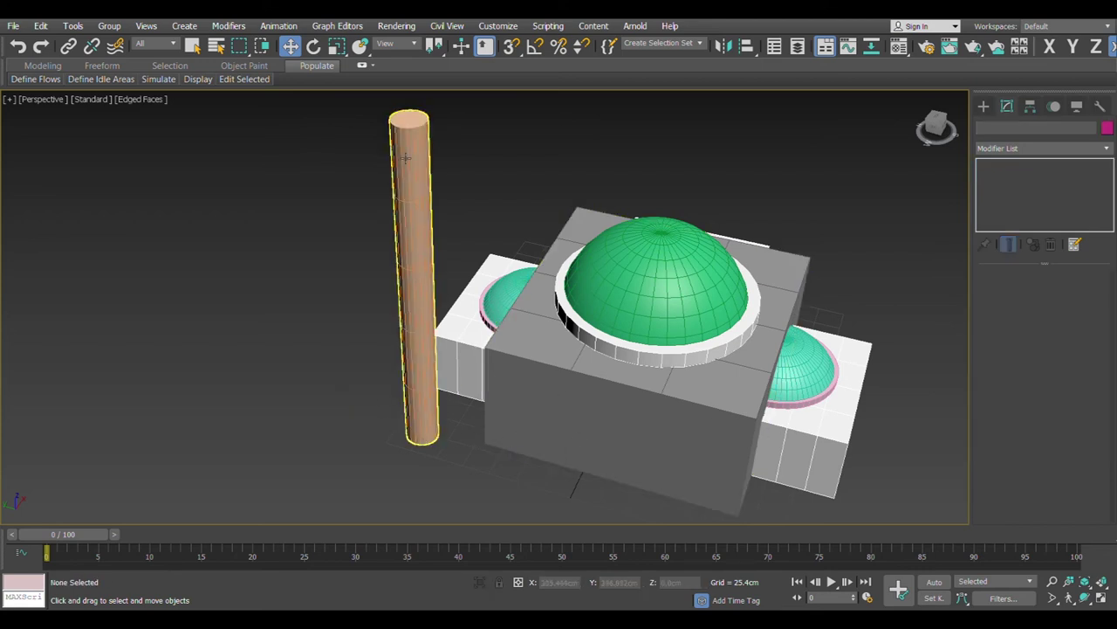
middle_click_drag(454, 381, 436, 375)
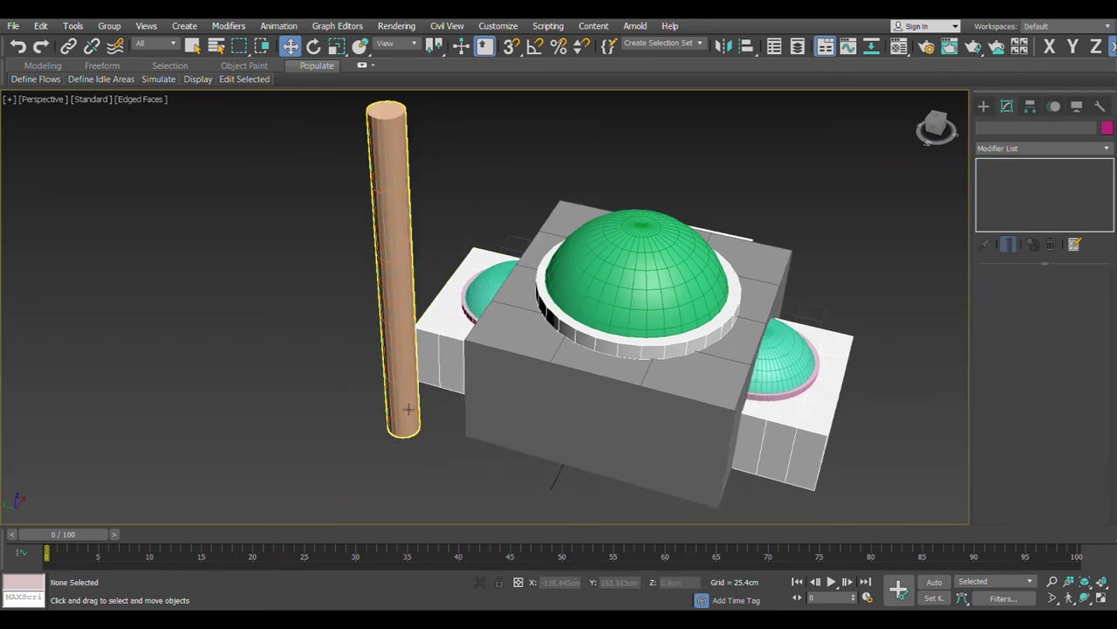
Stretch the shaft taller on Z and Shift-scale a 5%-high copy, Cylinder006, at its base.
left_click(408, 408)
key("e")
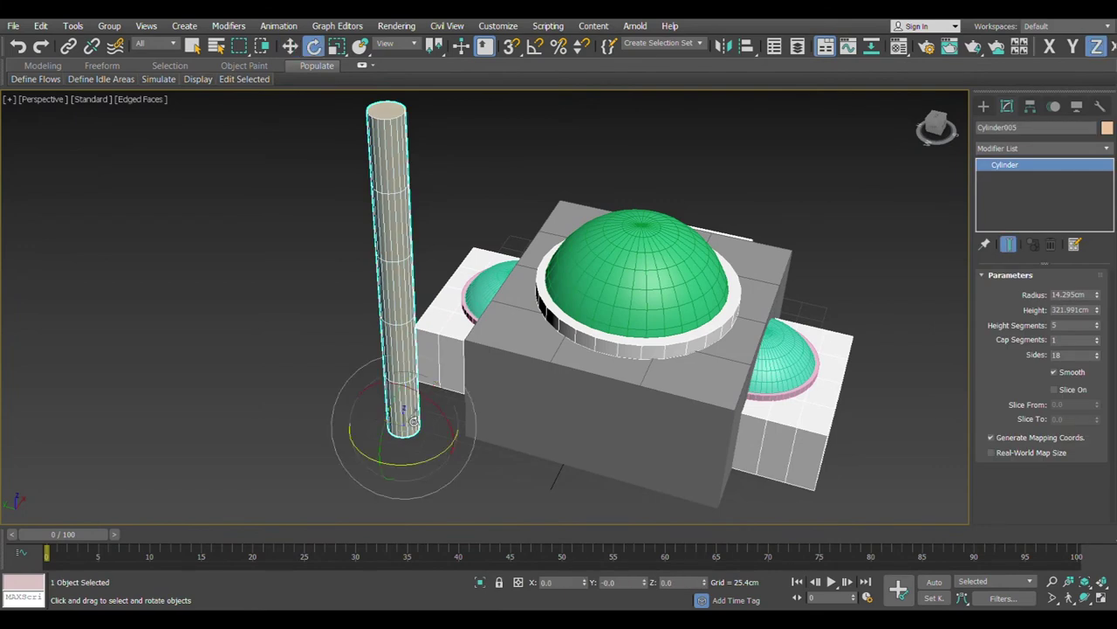
key("r")
left_click_drag(409, 430, 436, 454)
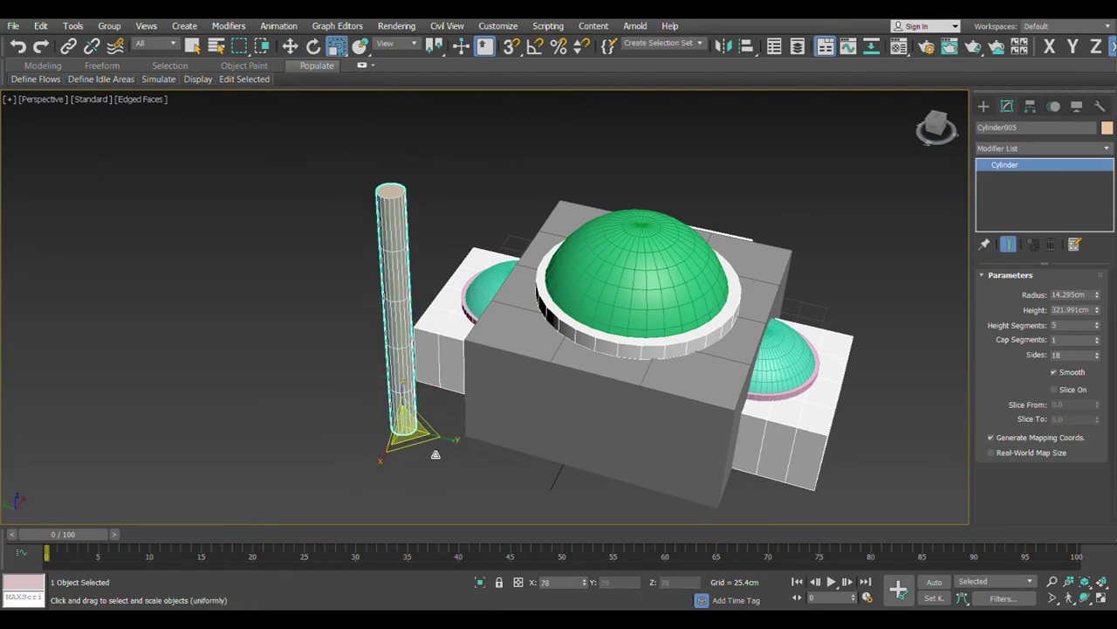
mouse_move(407, 386)
left_mouse_down()
mouse_move(397, 308)
mouse_move(411, 384)
mouse_move(402, 377)
left_mouse_up()
middle_click_drag(394, 339, 381, 344)
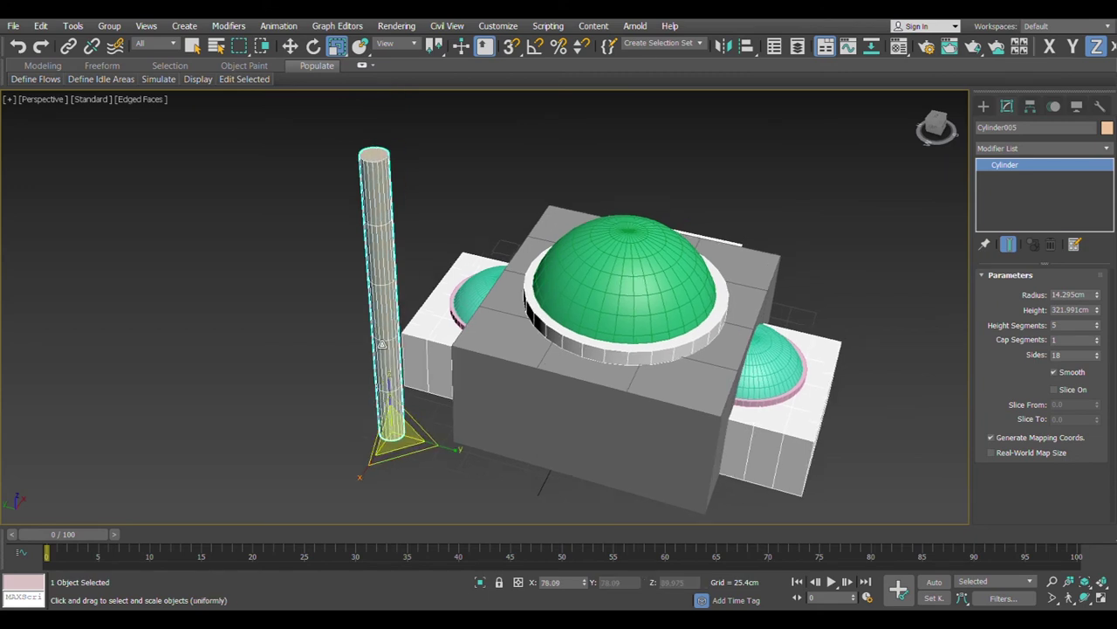
mouse_move(412, 404)
middle_mouse_down("alt")
mouse_move(564, 329)
mouse_move(392, 399)
middle_mouse_up("alt")
left_click_drag(392, 399, 480, 382, "shift")
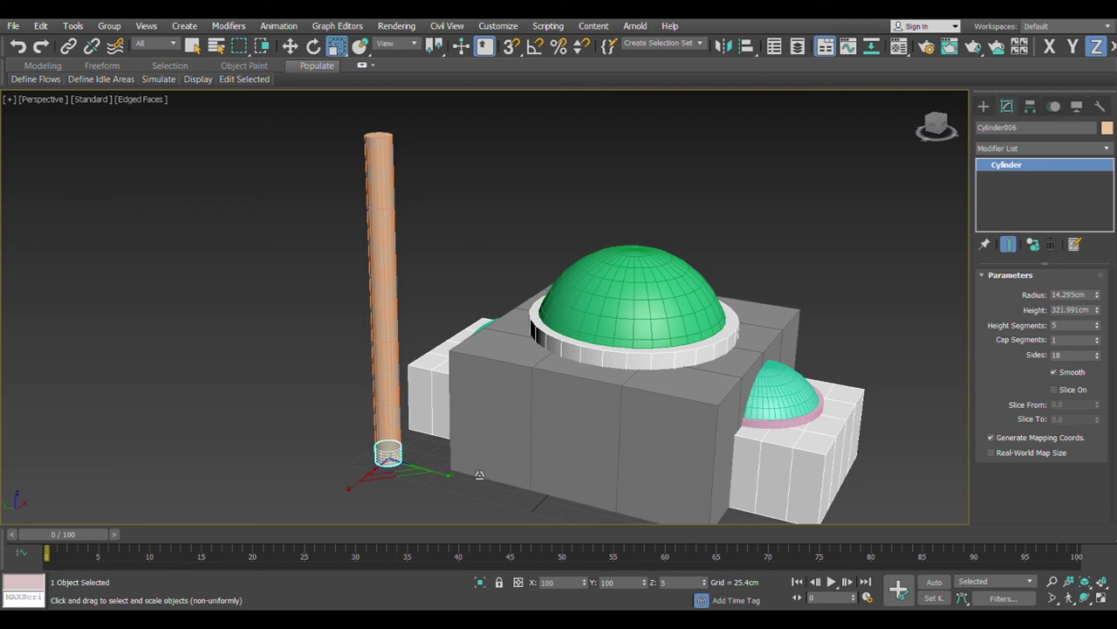
Scale the flat disc Cylinder006 up in XY into a ring around the column base.
middle_click_drag(562, 378, 460, 387, "alt")
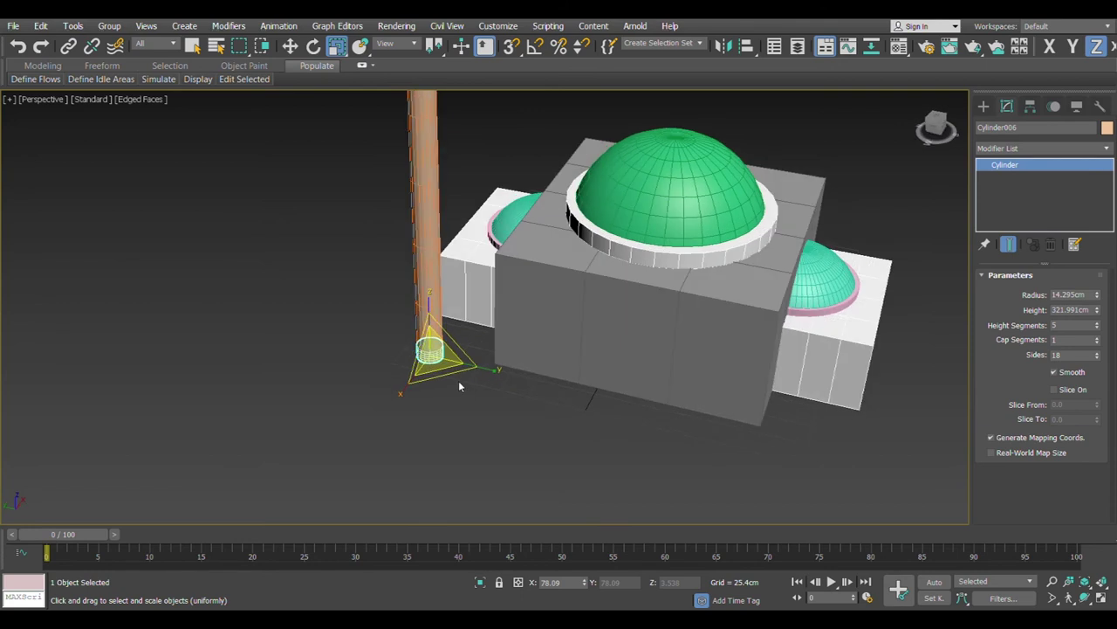
key("z")
scroll(434, 371, "down", 5)
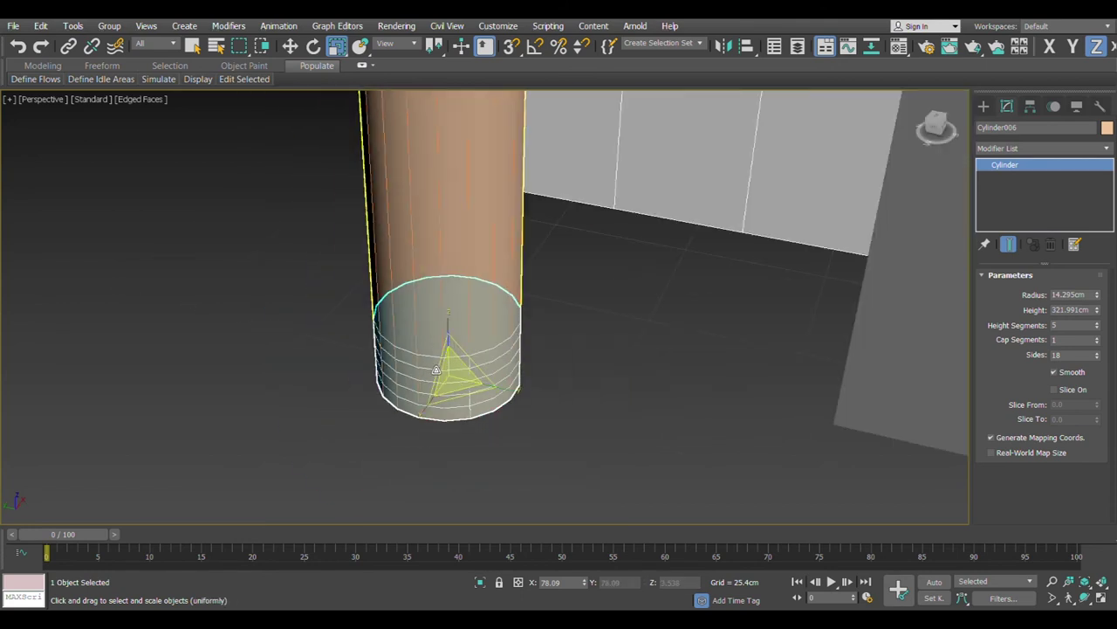
left_click_drag(516, 407, 451, 371)
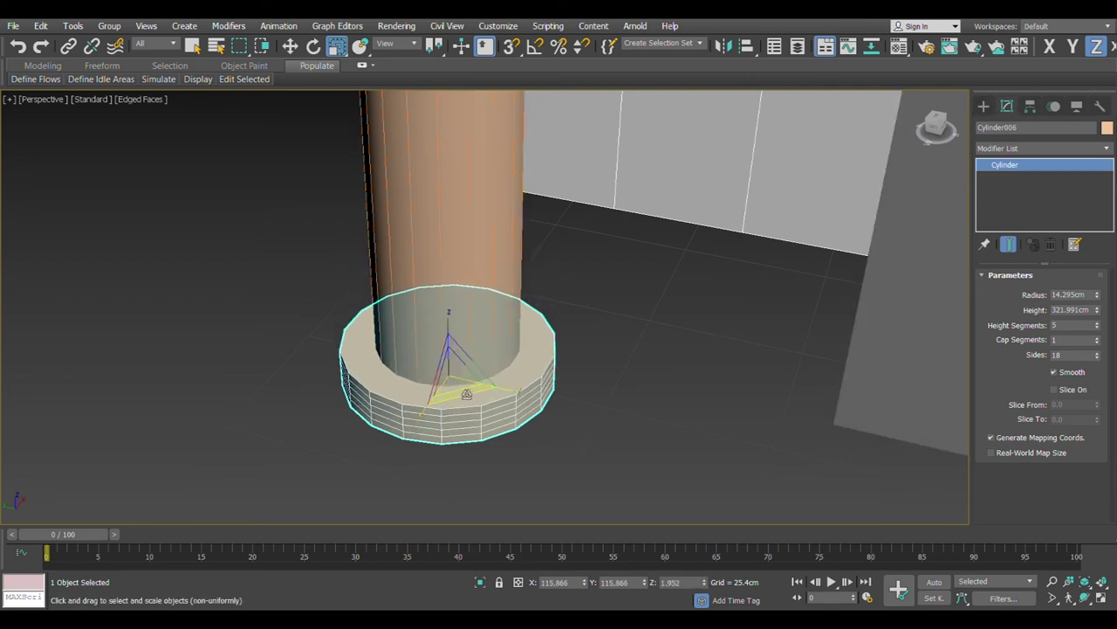
Give the ring 1 height segment and 25 sides.
left_click(1097, 323)
left_click_drag(1098, 326, 1106, 366)
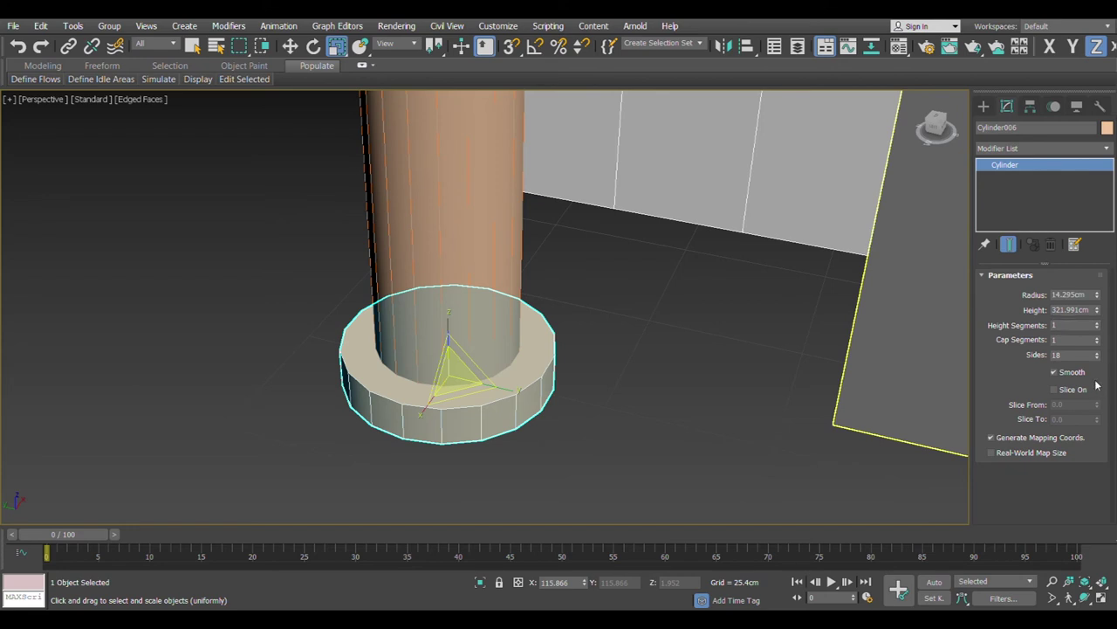
left_click_drag(1097, 358, 1097, 342)
middle_click_drag(649, 341, 532, 371)
scroll(623, 354, "down", 4)
key("w")
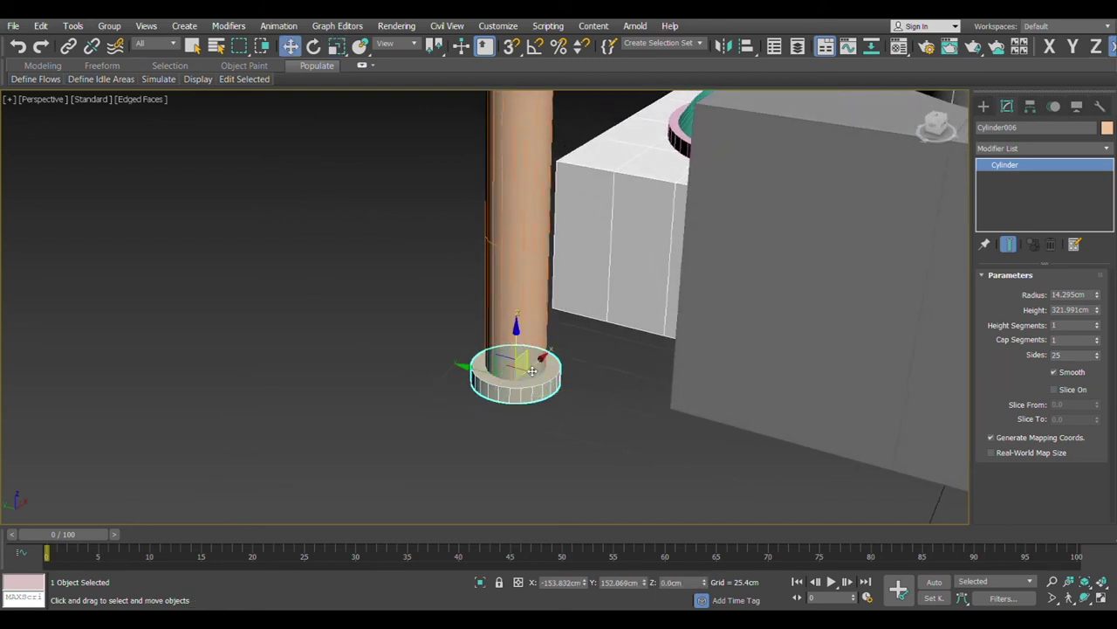
Shift-move a ring copy up the column, rescale it, and raise it higher.
left_click_drag(524, 339, 526, 279, "shift")
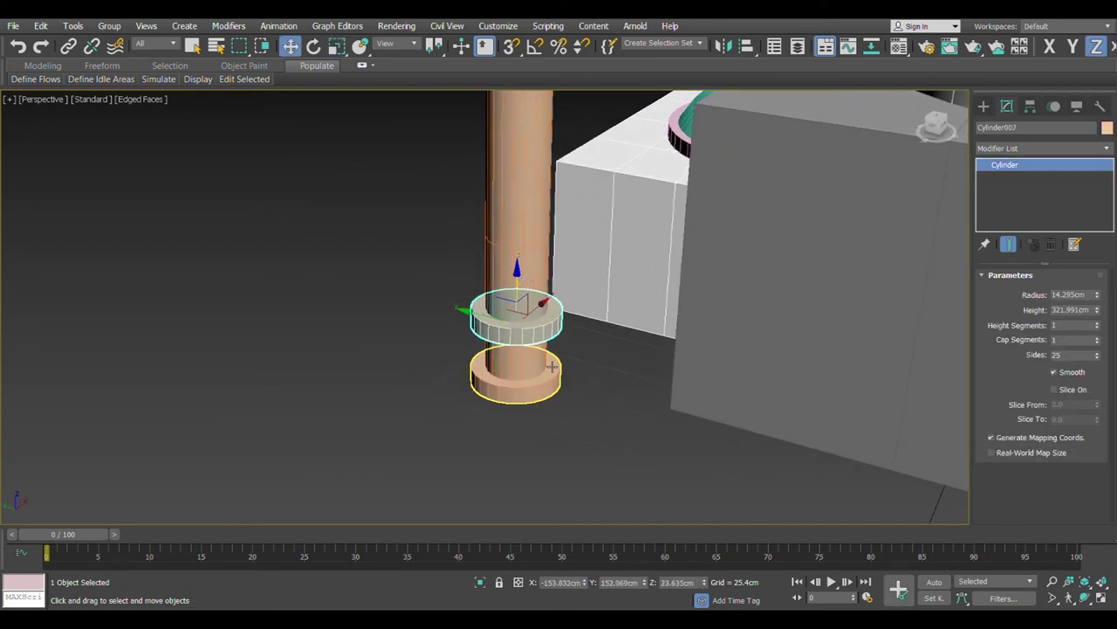
key("e")
key("r")
left_click_drag(521, 332, 522, 106)
middle_click_drag(540, 312, 524, 336, "alt")
key("w")
left_click_drag(525, 336, 531, 287)
Clone more rings up the column, up to Cylinder012 at Z 366.352 cm.
middle_click_drag(540, 374, 573, 349, "alt")
scroll(573, 350, "down", 6)
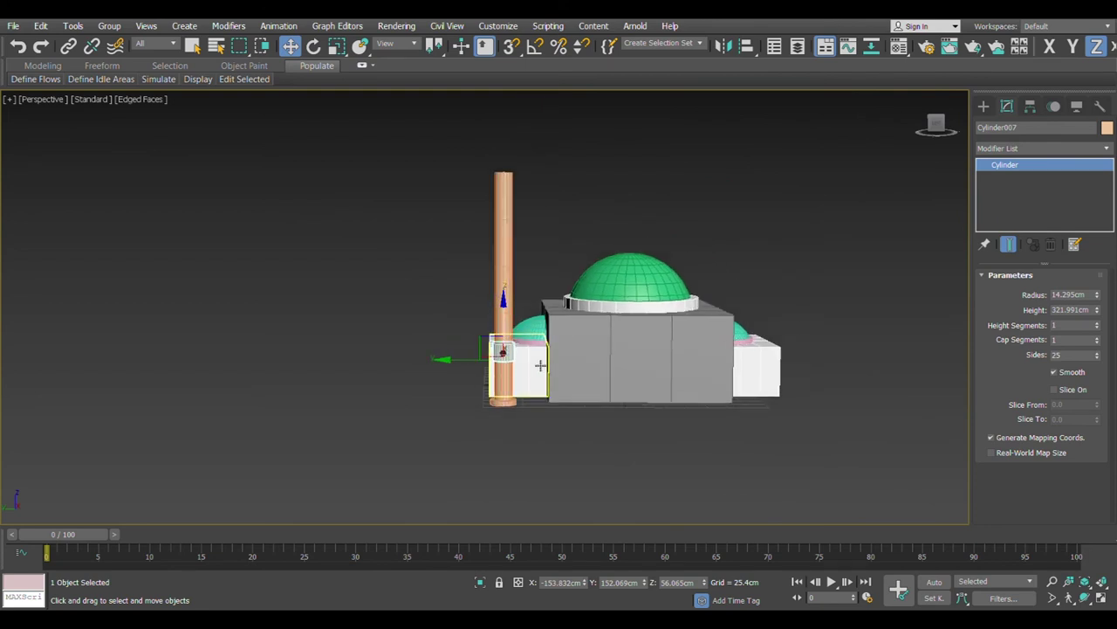
middle_click_drag(522, 365, 467, 336, "alt")
left_click_drag(456, 328, 462, 279, "shift")
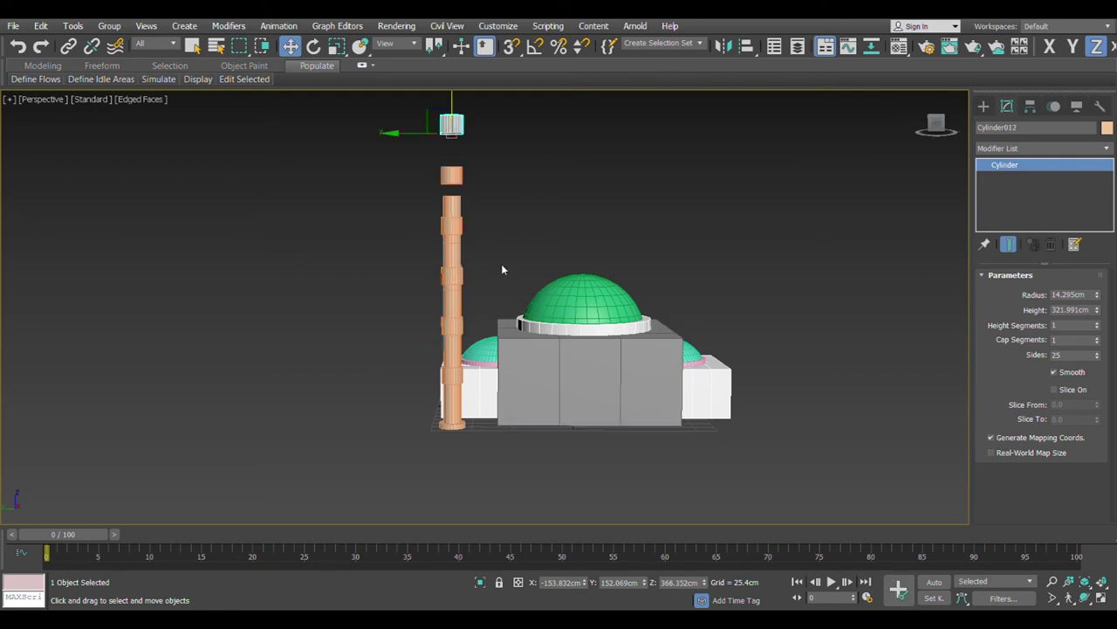
middle_click_drag(498, 267, 454, 297)
left_click(440, 335)
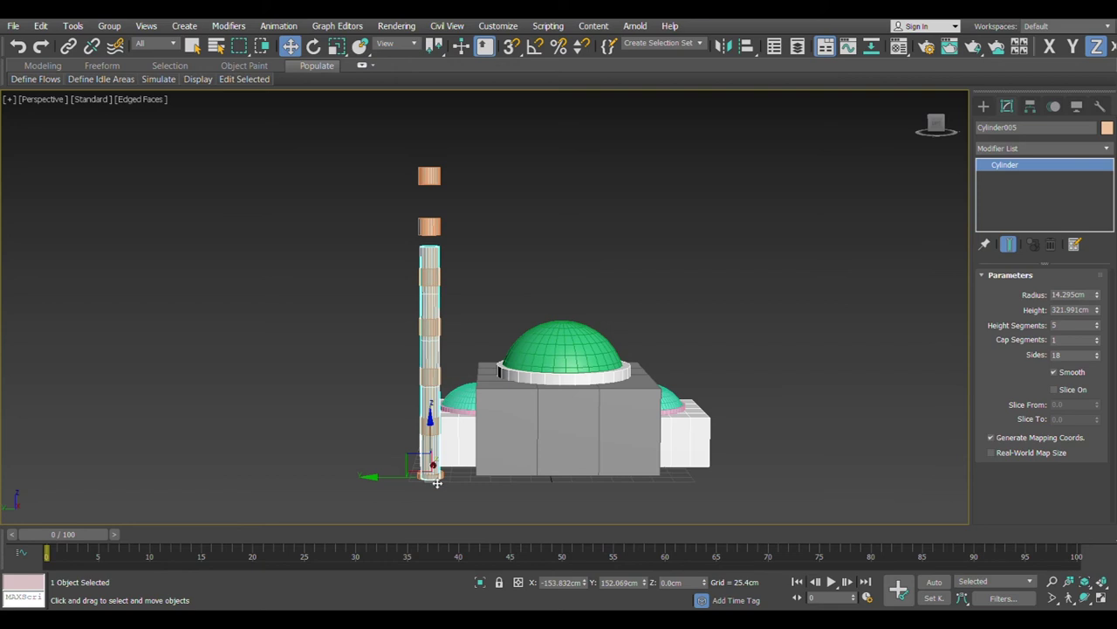
Stretch the minaret column taller and delete the spare piece above its top.
key("e")
key("r")
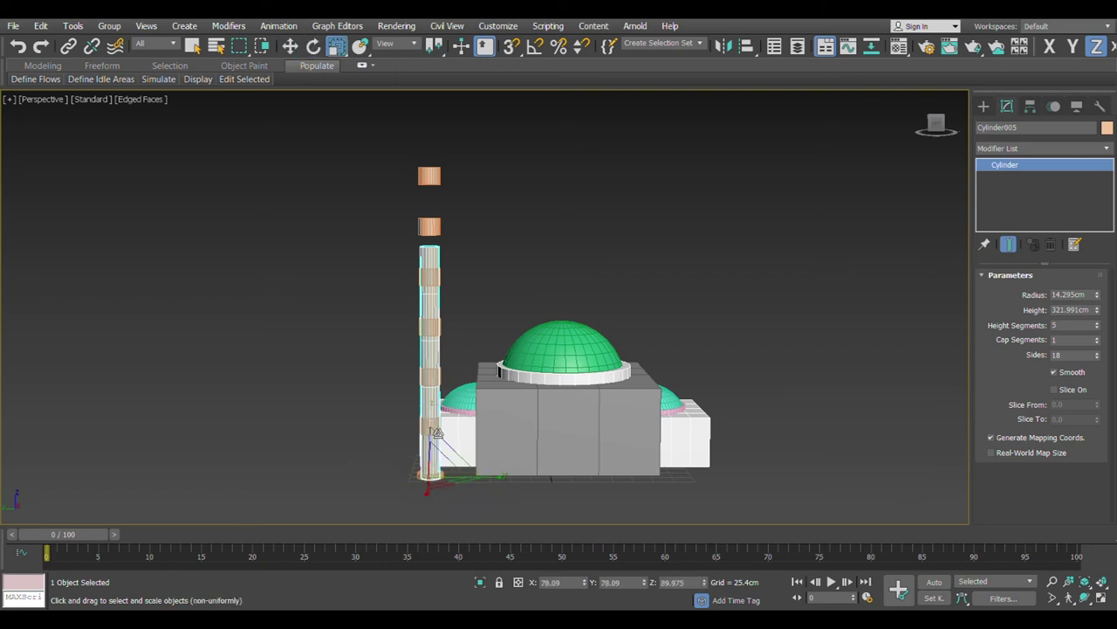
left_click_drag(434, 423, 433, 420)
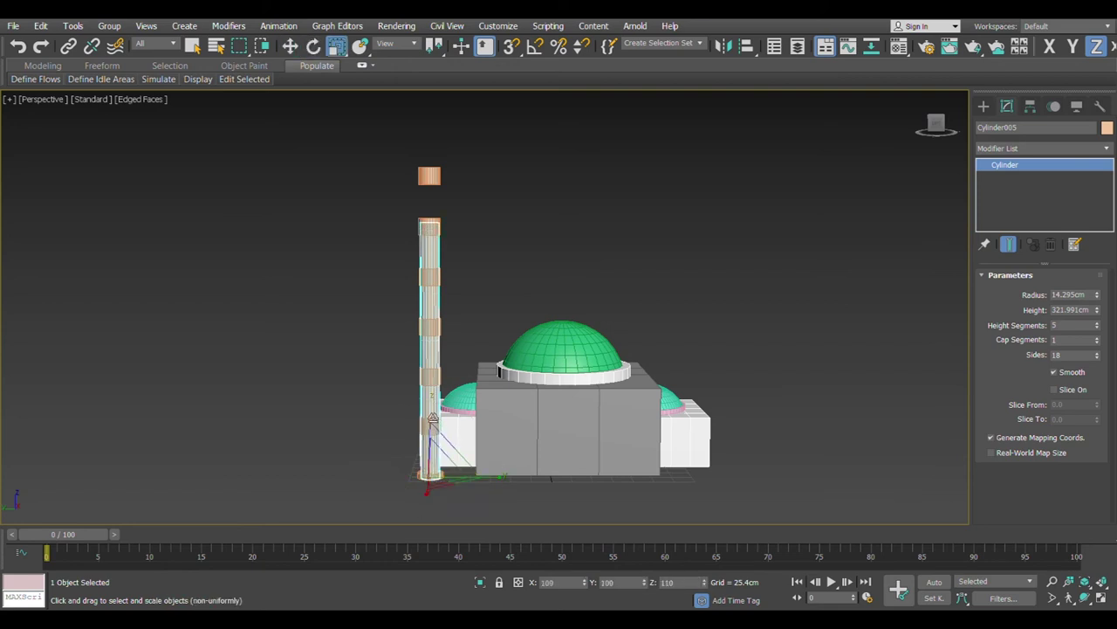
key("w")
left_click(427, 174)
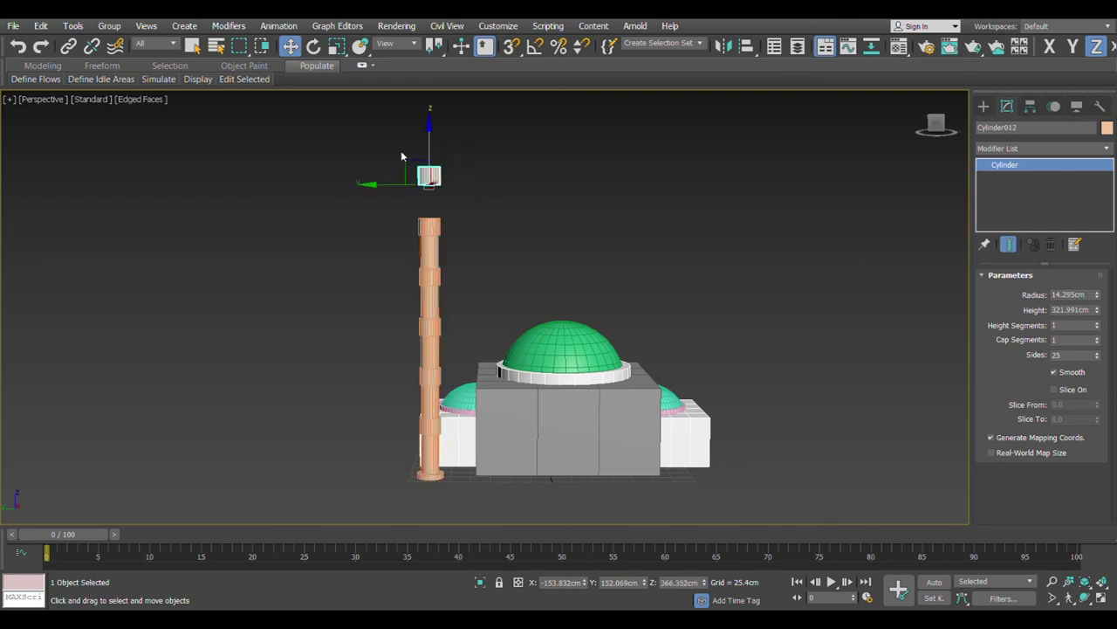
key("Delete")
Scale ring Cylinder010 up uniformly, then flatten it on Z into a wider collar.
middle_click_drag(486, 224, 424, 332, "alt")
scroll(425, 331, "up", 2)
left_click(428, 260)
key("e")
key("r")
left_click_drag(430, 268, 413, 258)
key("r")
left_click_drag(433, 214, 434, 269)
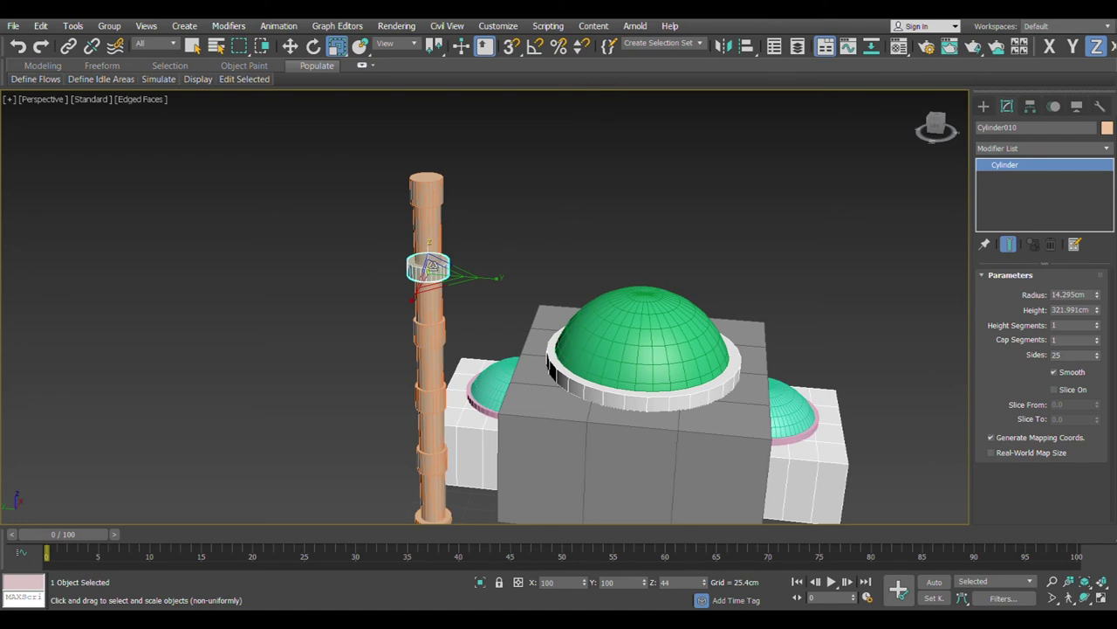
left_click_drag(434, 269, 433, 272)
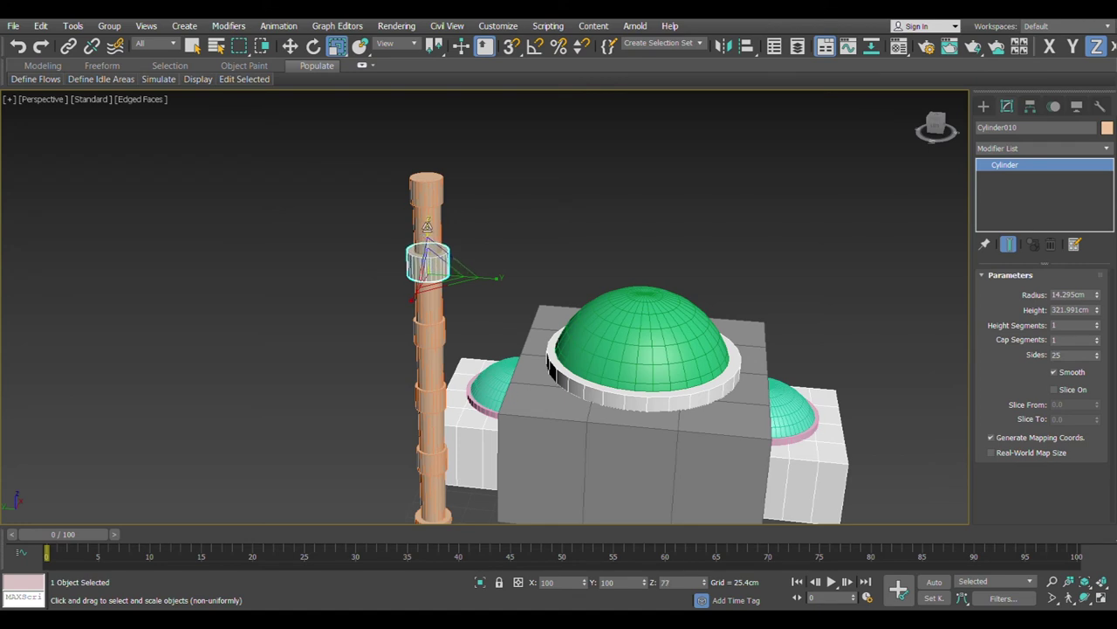
left_click(335, 292)
scroll(397, 332, "down", 3)
middle_click_drag(397, 334, 398, 368, "alt")
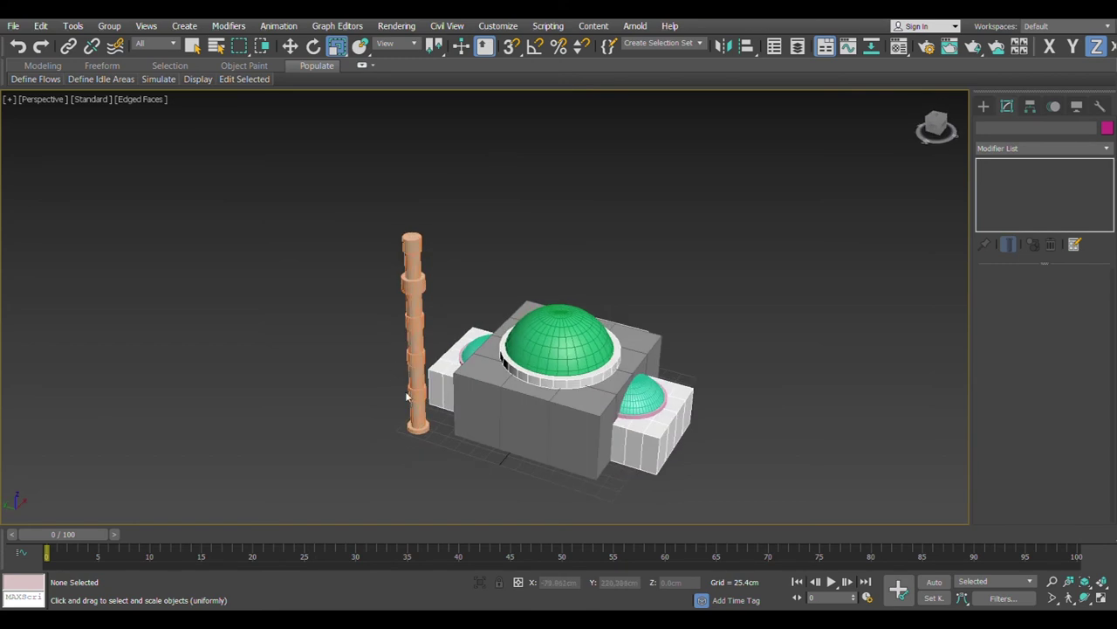
Frame the minaret top and show the Standard Primitives list in the Create panel.
middle_click_drag(399, 407, 384, 410, "alt")
middle_click_drag(382, 322, 405, 381)
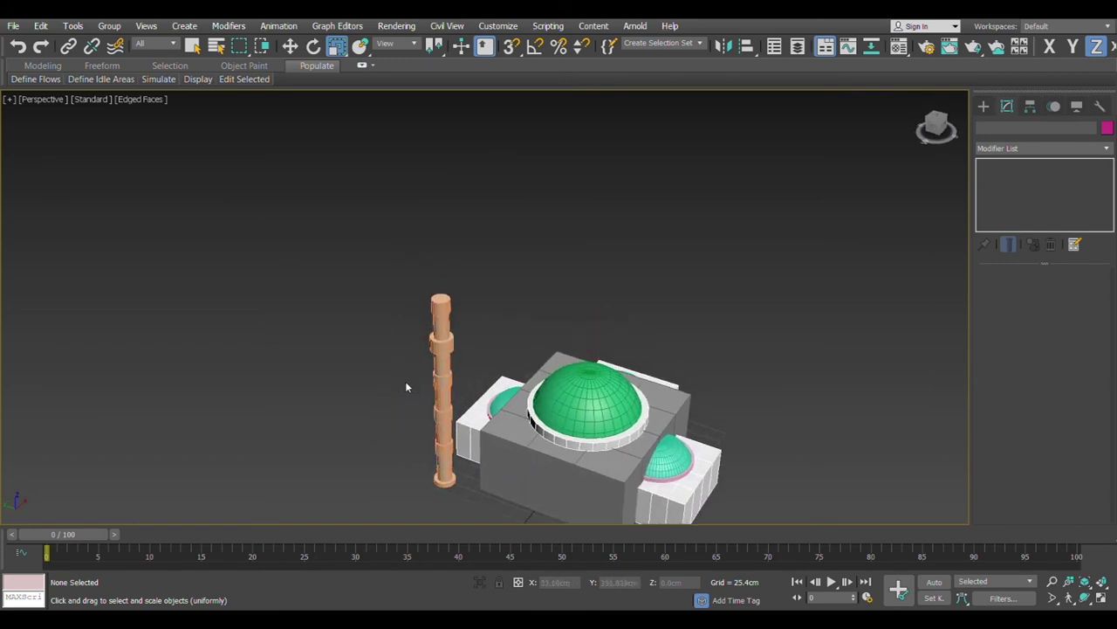
scroll(444, 305, "up", 4)
middle_click_drag(453, 339, 437, 296, "alt")
scroll(432, 274, "up", 5)
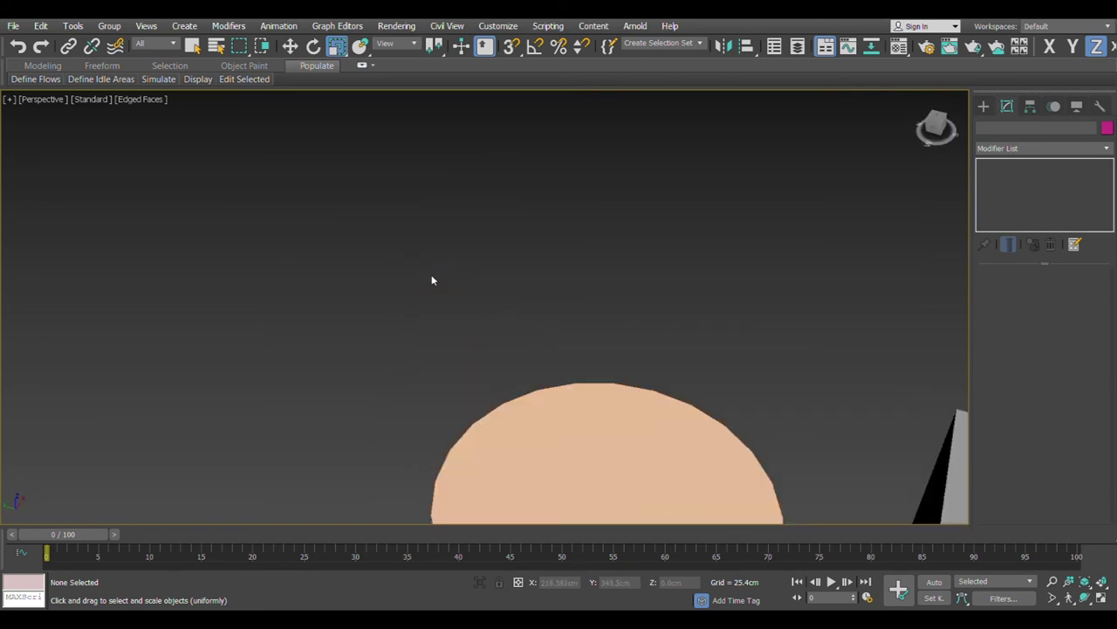
scroll(445, 297, "down", 4)
scroll(456, 318, "up", 2)
scroll(456, 320, "up", 2)
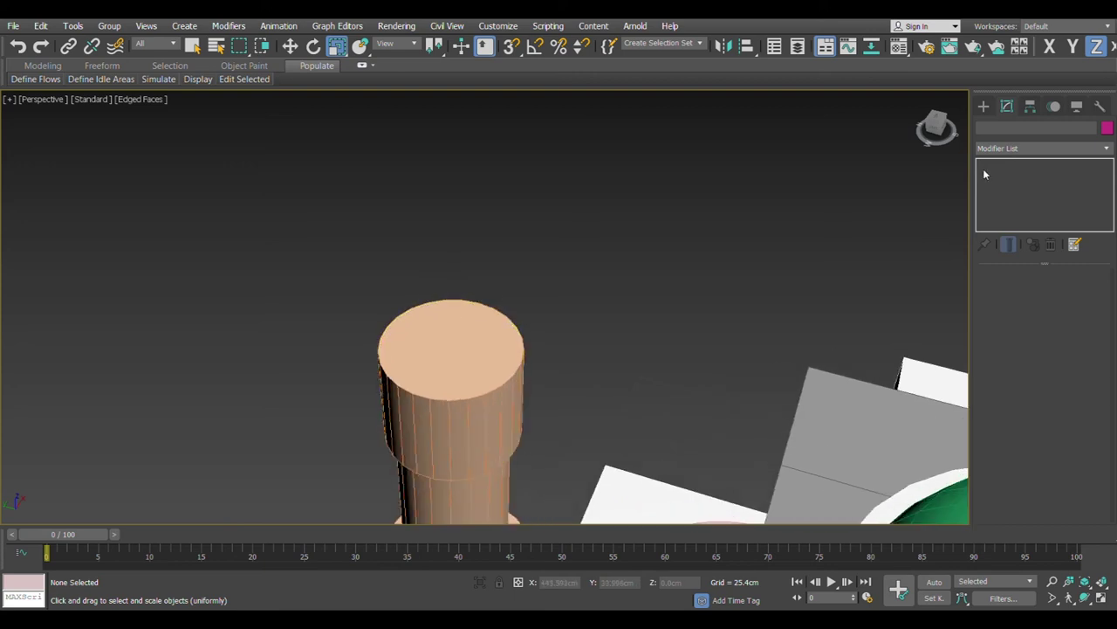
left_click(984, 107)
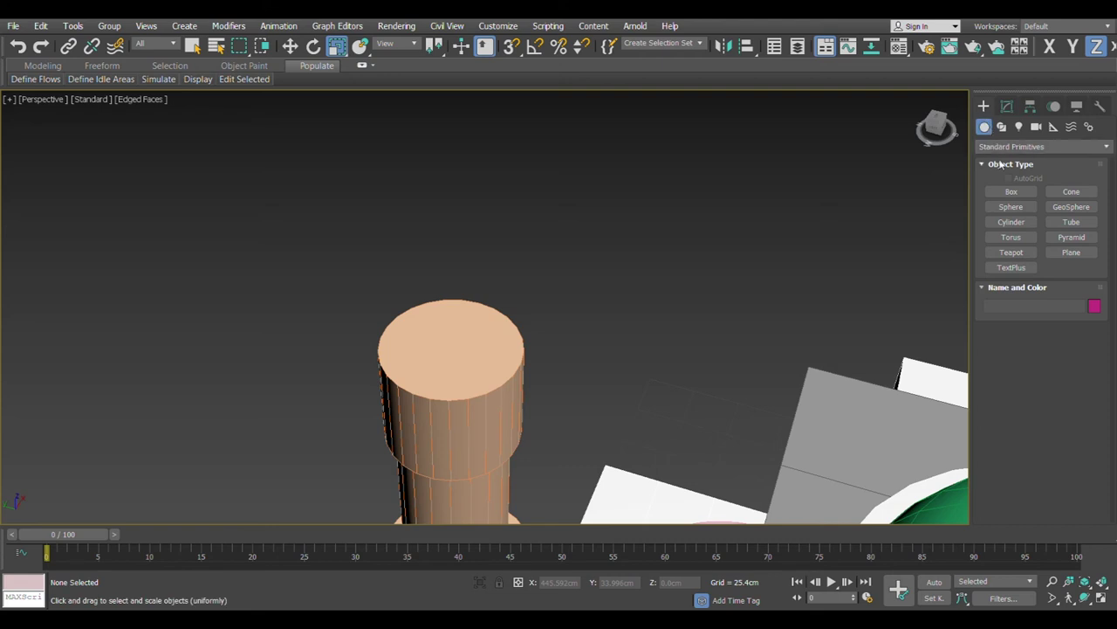
Create Cone001 on the minaret top with a set height and near-pointed tip.
left_click(1071, 191)
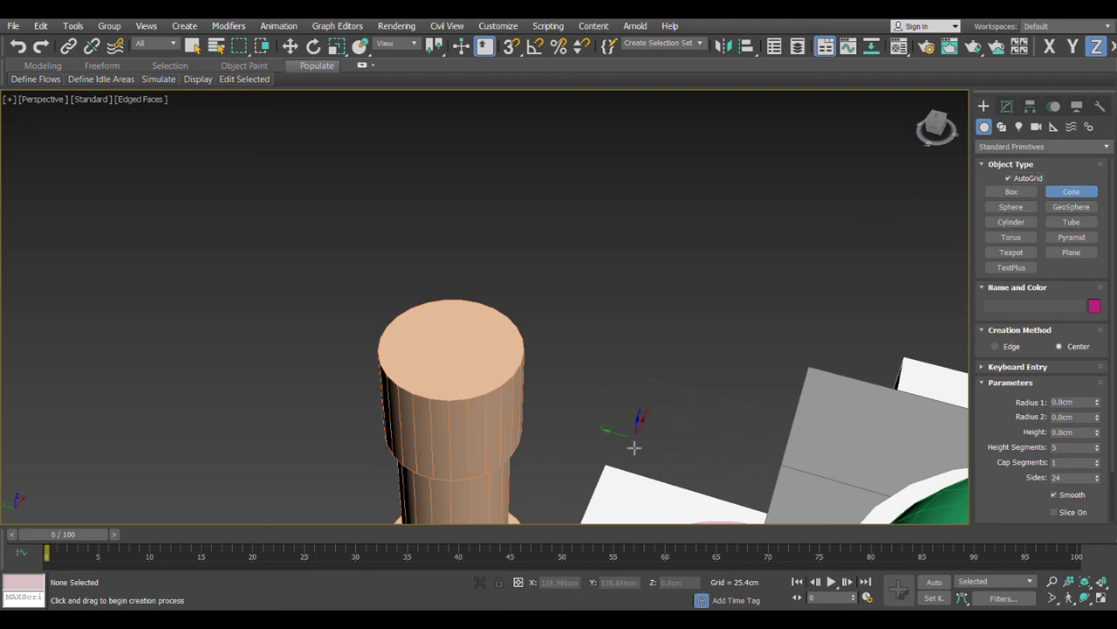
left_click_drag(450, 356, 478, 380)
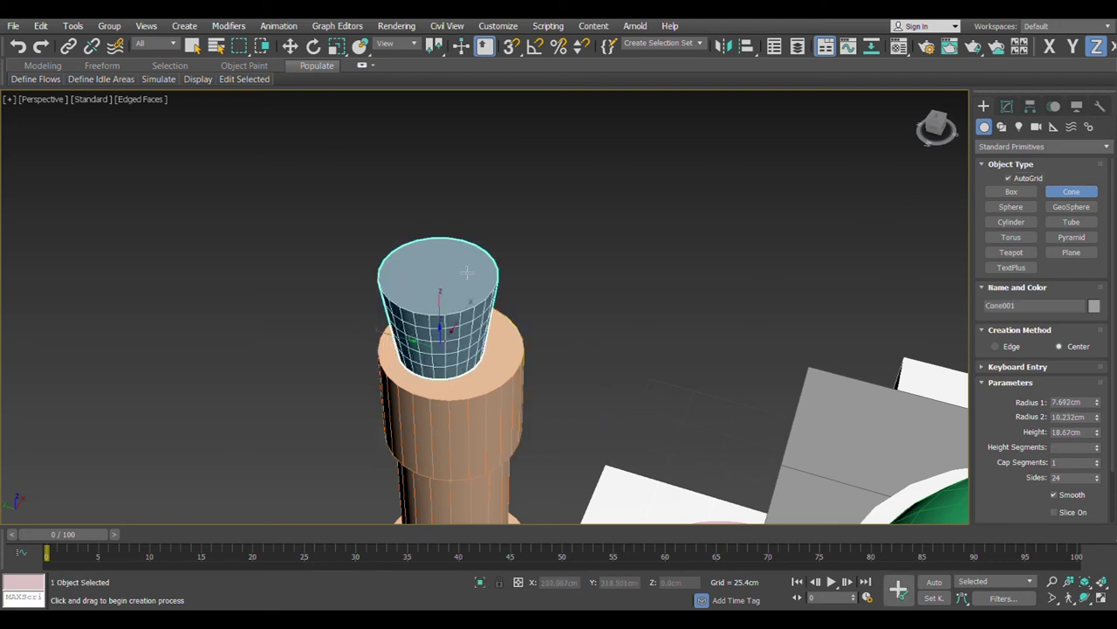
left_click(455, 225)
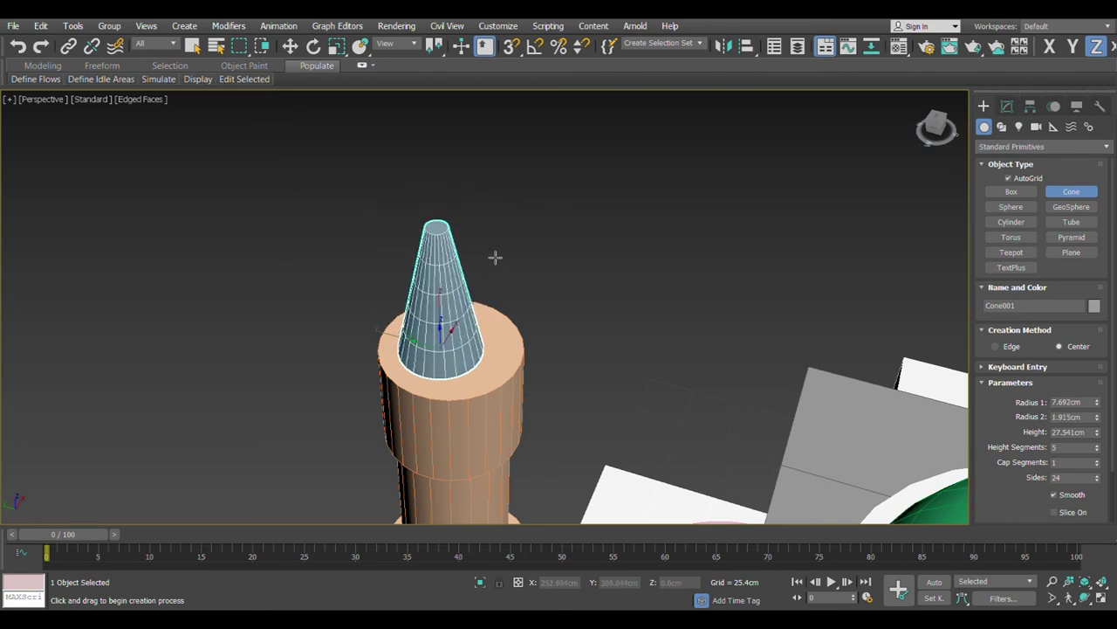
left_click(500, 264)
Centre the cone on the minaret column in the maximized Top view.
key("alt+w")
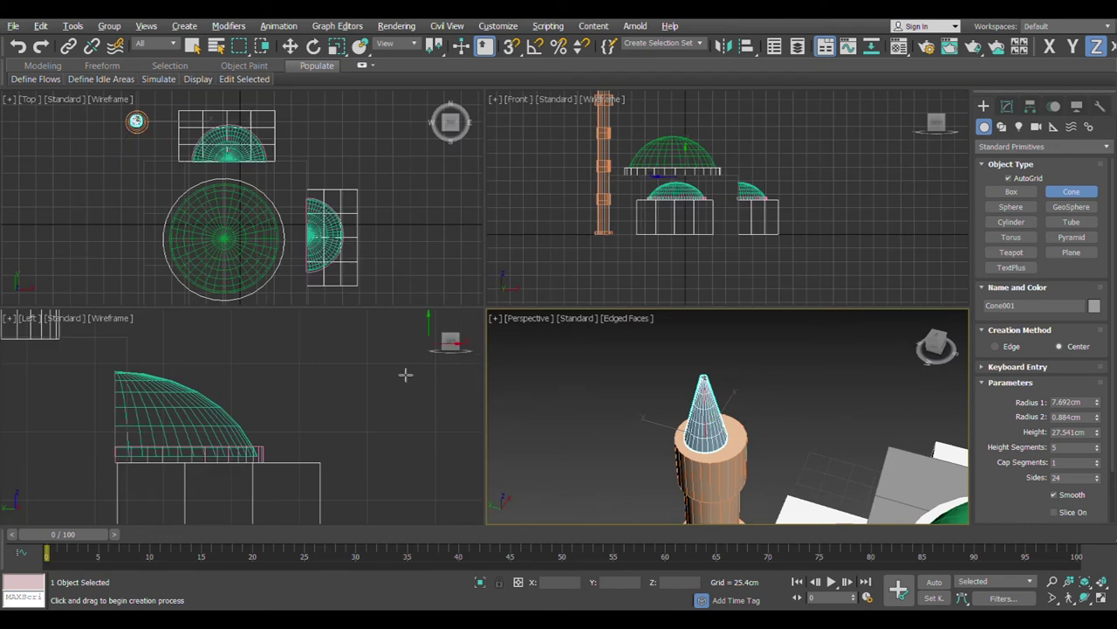
key("alt+w")
scroll(294, 180, "up", 8)
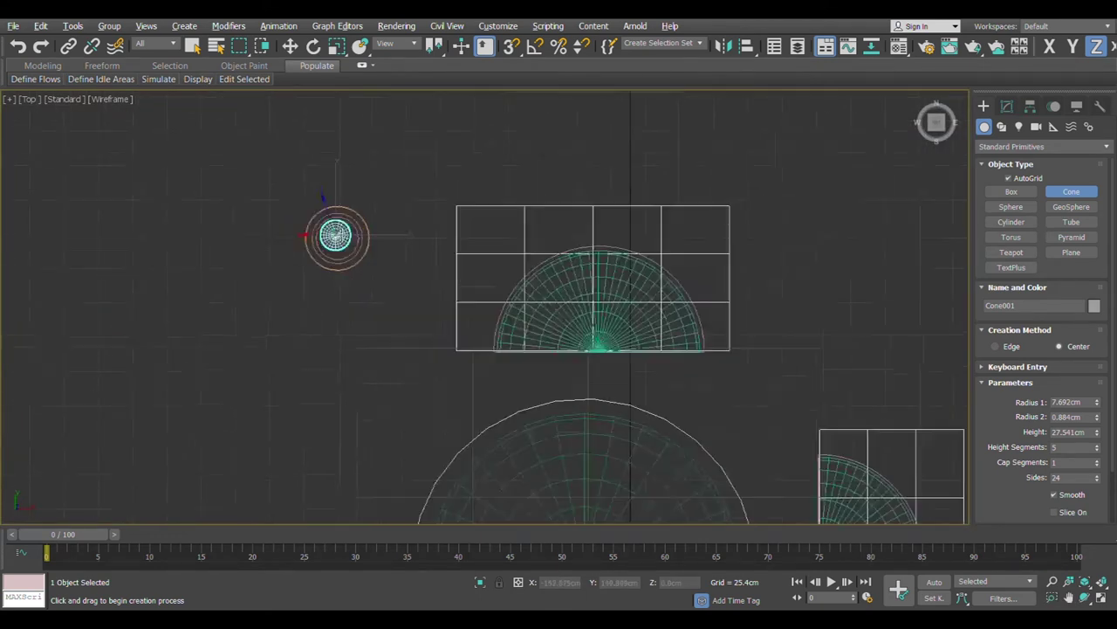
scroll(351, 271, "up", 4)
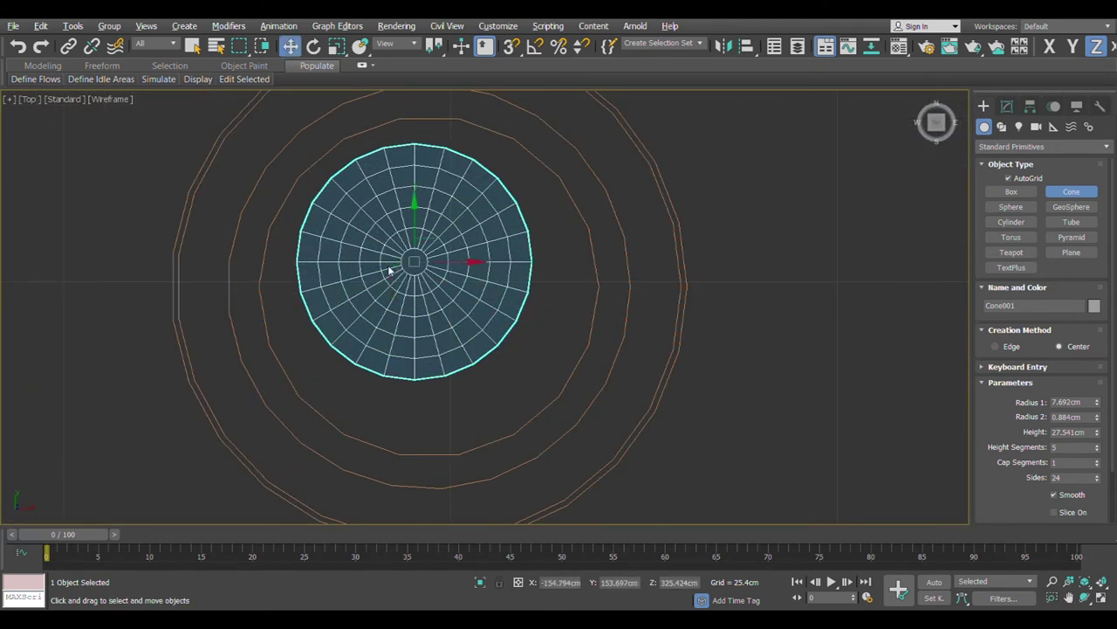
key("w")
left_click_drag(419, 270, 431, 290)
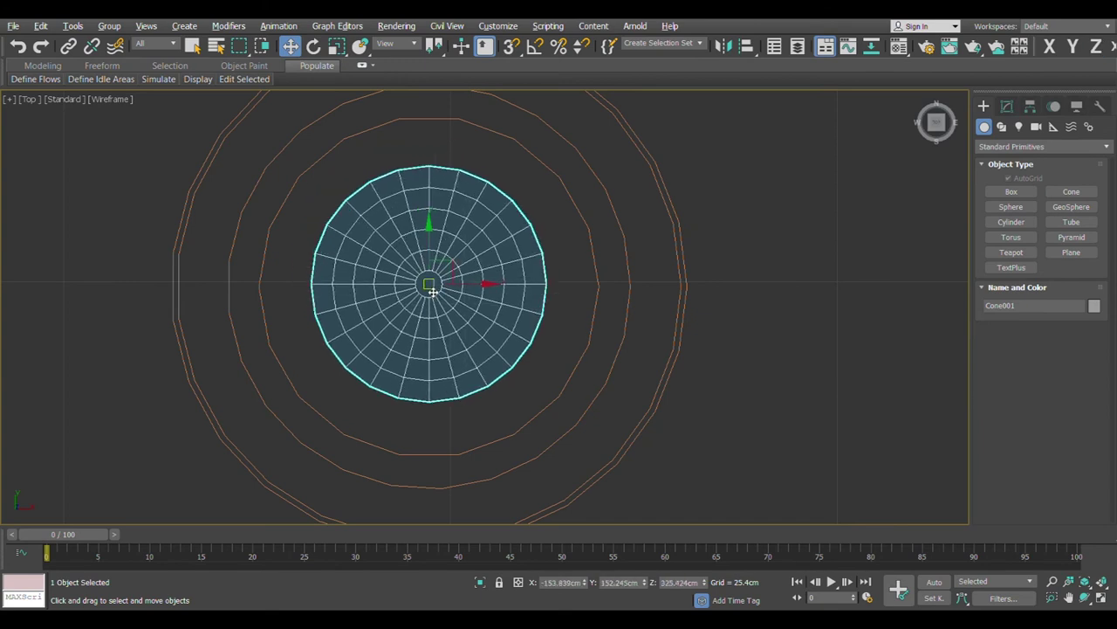
key("alt+w")
key("alt+w")
key("alt+w")
Scale the cone up evenly to about 131% in the Perspective view.
right_click(646, 422)
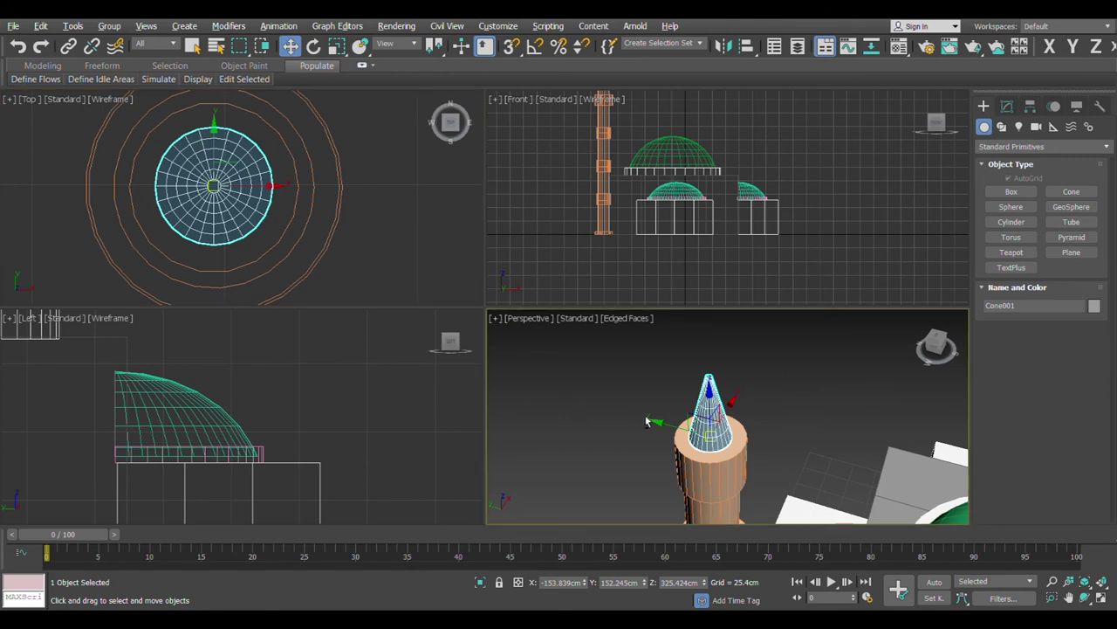
key("alt+w")
middle_click_drag(628, 395, 559, 344)
scroll(564, 301, "down", 5)
left_click(622, 298)
scroll(492, 237, "up", 5)
left_click(563, 349)
key("e")
key("r")
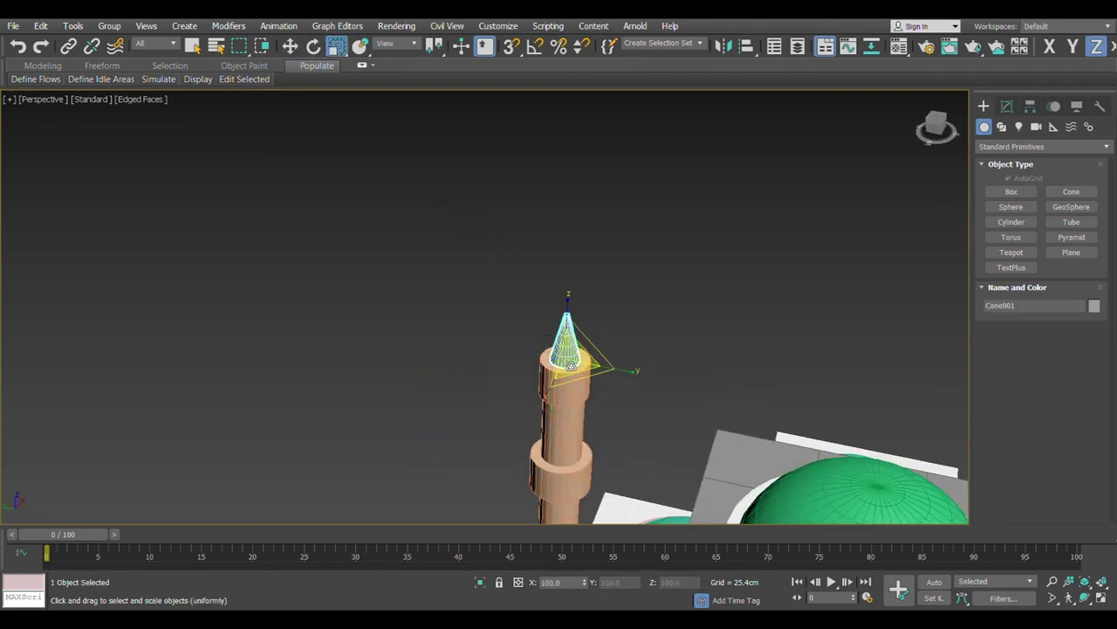
left_click_drag(561, 358, 549, 347)
scroll(796, 424, "down", 3)
middle_click_drag(795, 423, 619, 282, "alt")
scroll(619, 282, "down", 5)
left_click(627, 315)
scroll(626, 315, "down", 2)
scroll(561, 305, "up", 5)
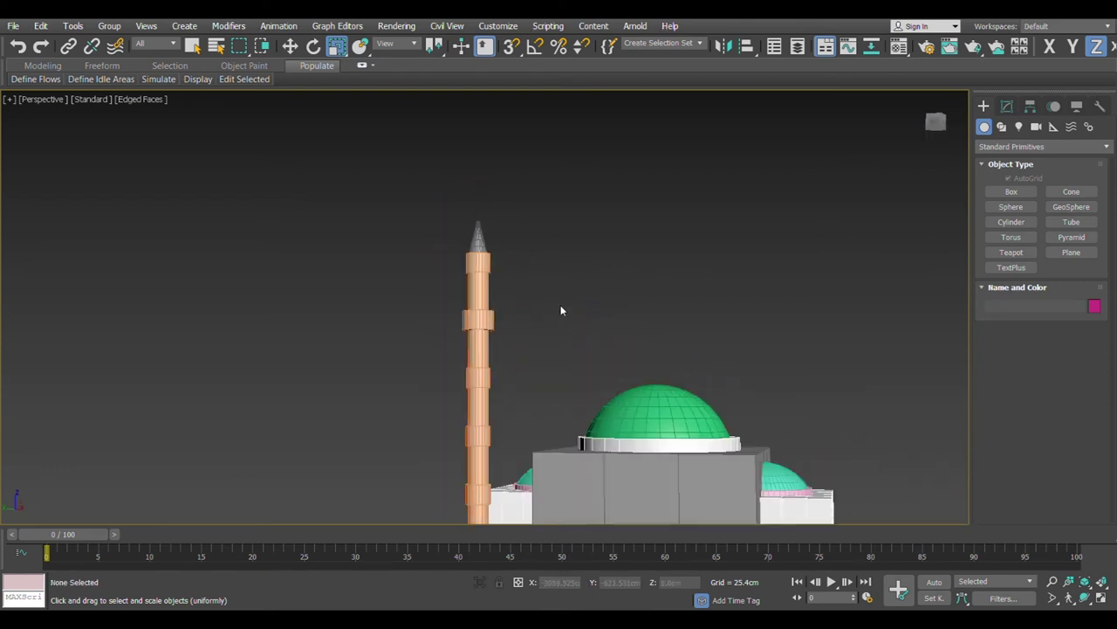
Shift-scale a wider copy of the minaret's base ring and flatten it on Z.
middle_click_drag(559, 332, 507, 299, "alt")
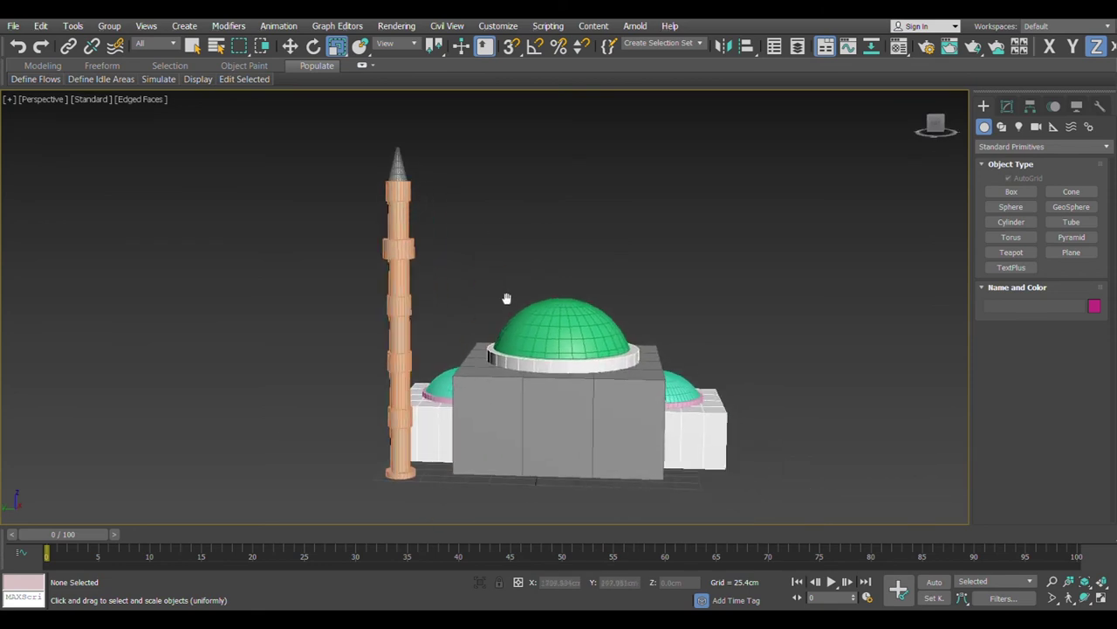
middle_click_drag(535, 479, 464, 398, "alt")
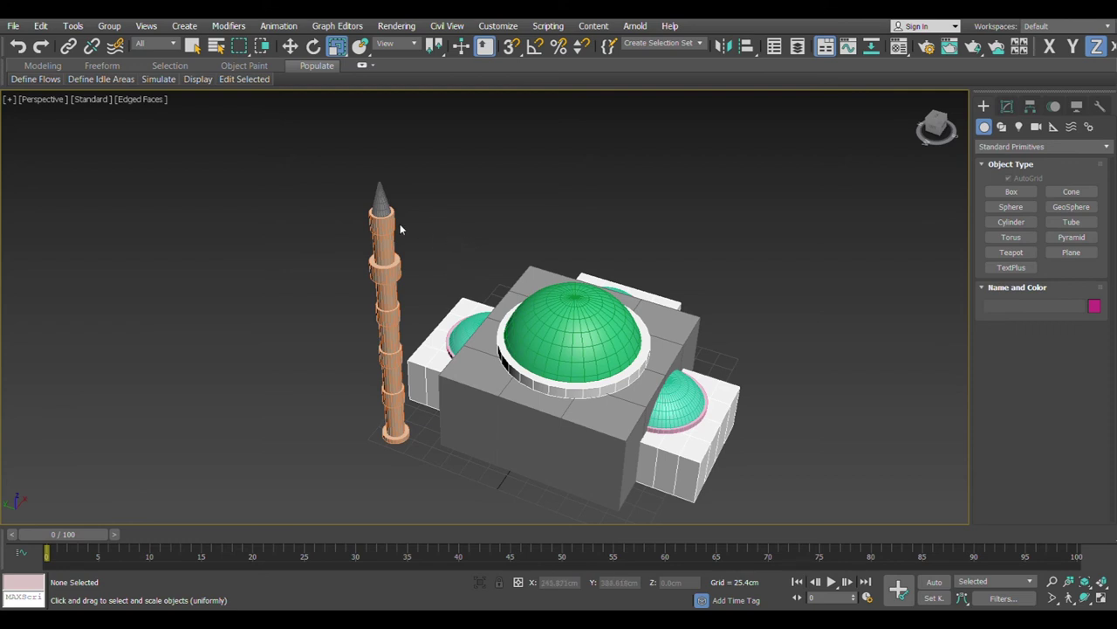
scroll(397, 449, "up", 10)
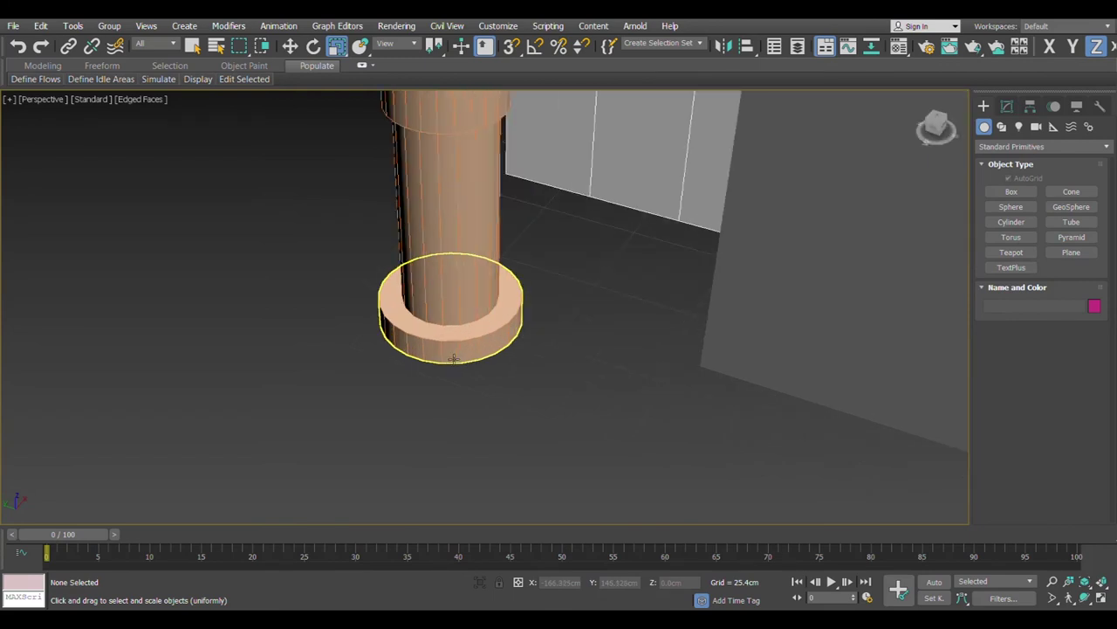
left_click(453, 360)
mouse_move(455, 317)
left_mouse_down("shift")
mouse_move(448, 336)
mouse_move(454, 322)
mouse_move(397, 268)
left_mouse_up("shift")
key("ctrl+e")
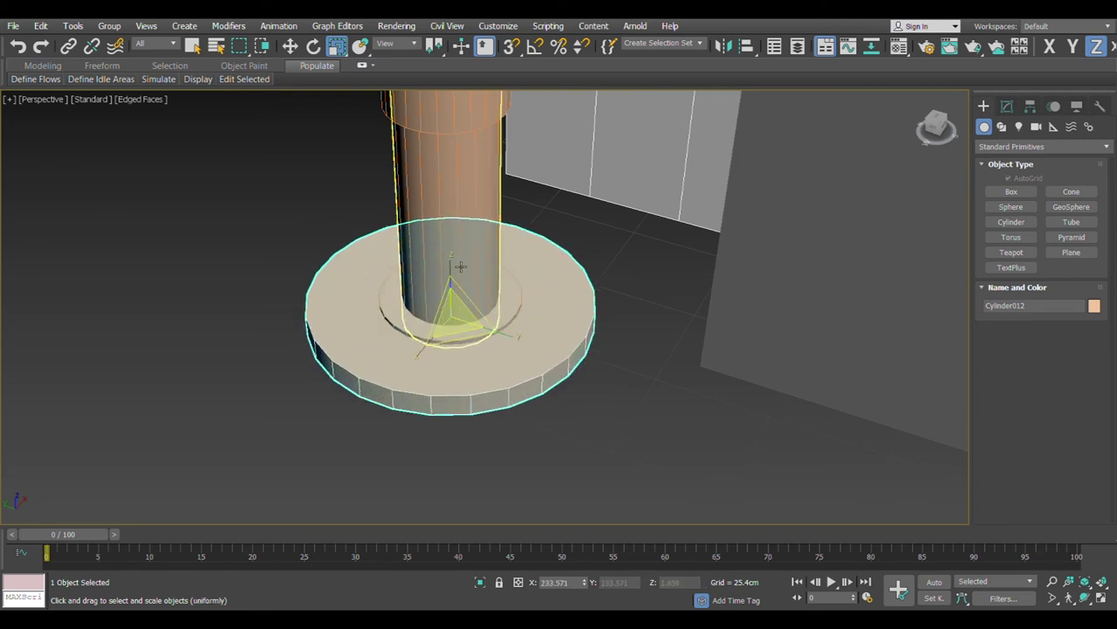
key("ctrl+e")
left_click_drag(451, 301, 462, 337)
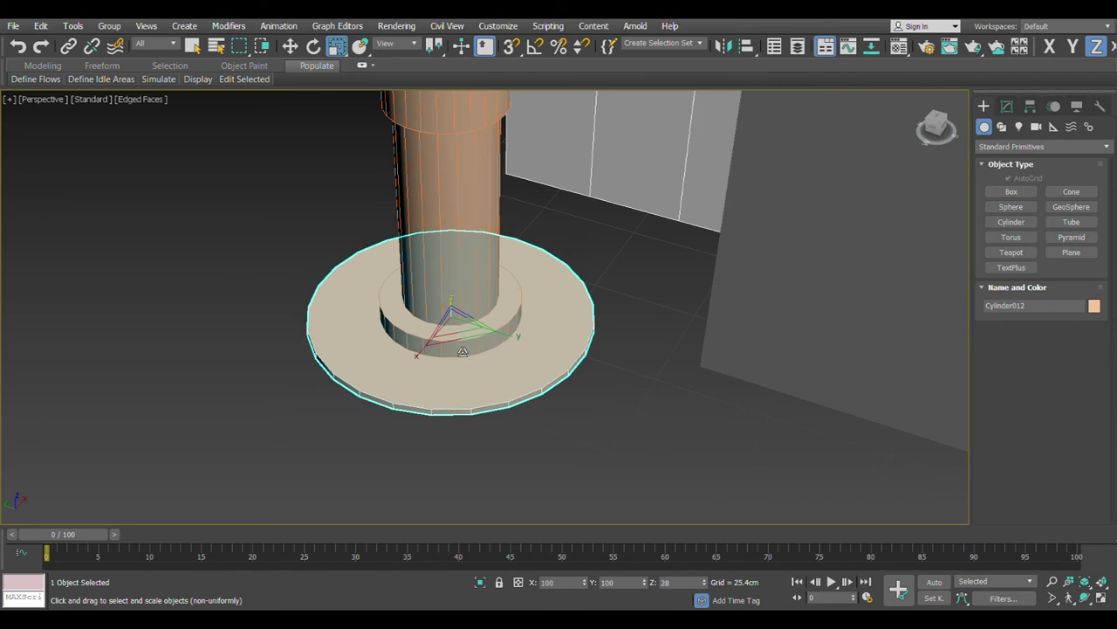
left_click(251, 208)
Maximize the Left viewport onto the cone-capped minaret tip and pick the Sphere primitive.
scroll(451, 283, "down", 5)
middle_click_drag(451, 282, 441, 362)
scroll(437, 354, "down", 4)
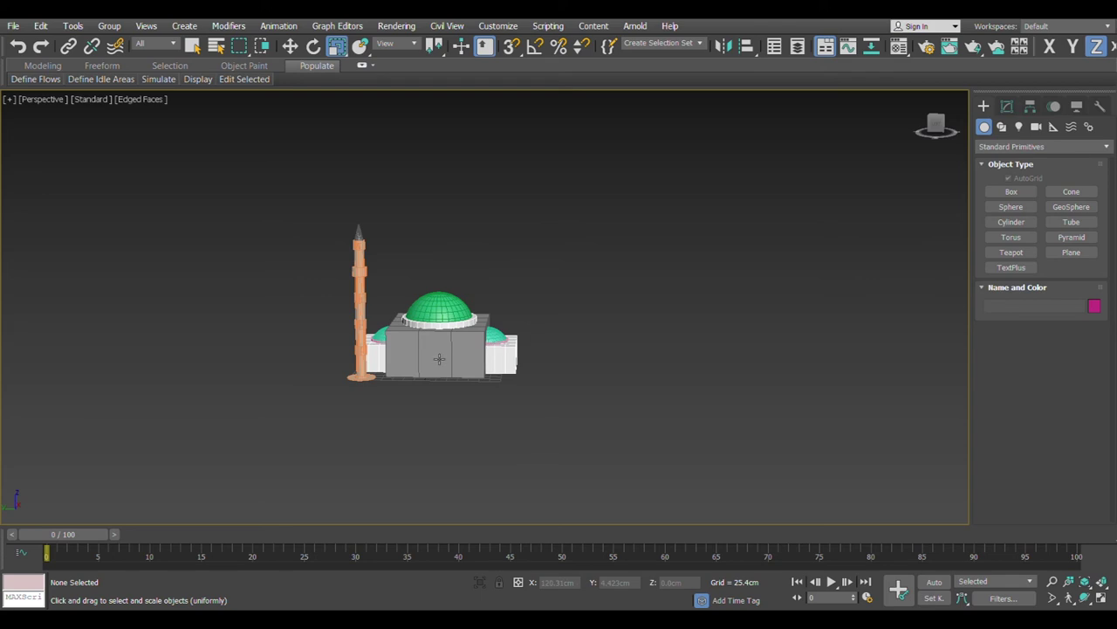
scroll(364, 227, "up", 8)
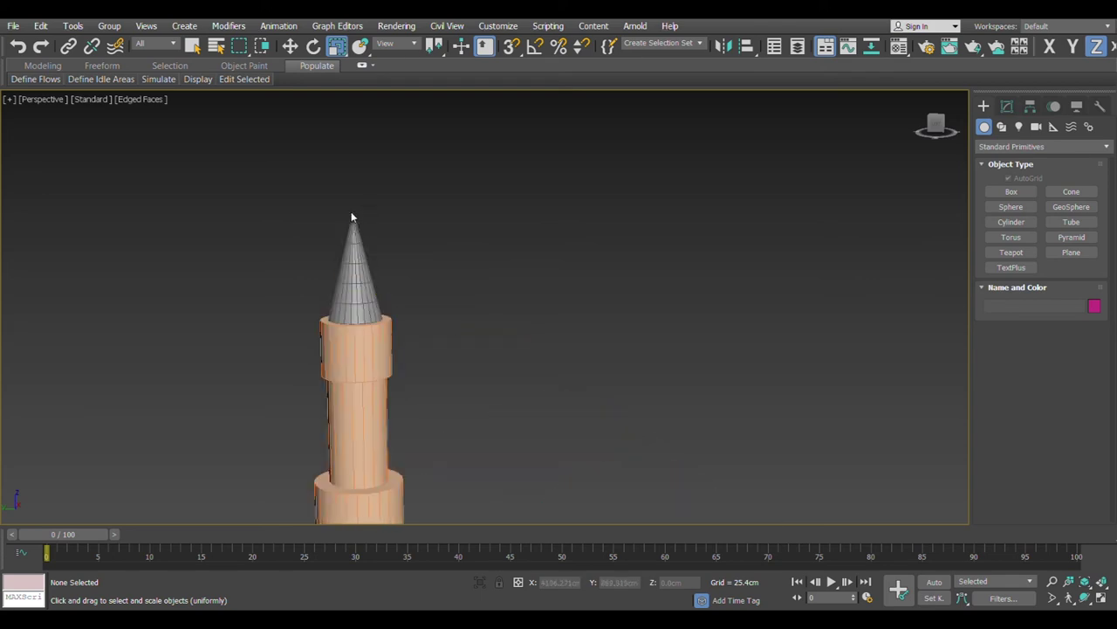
key("alt+w")
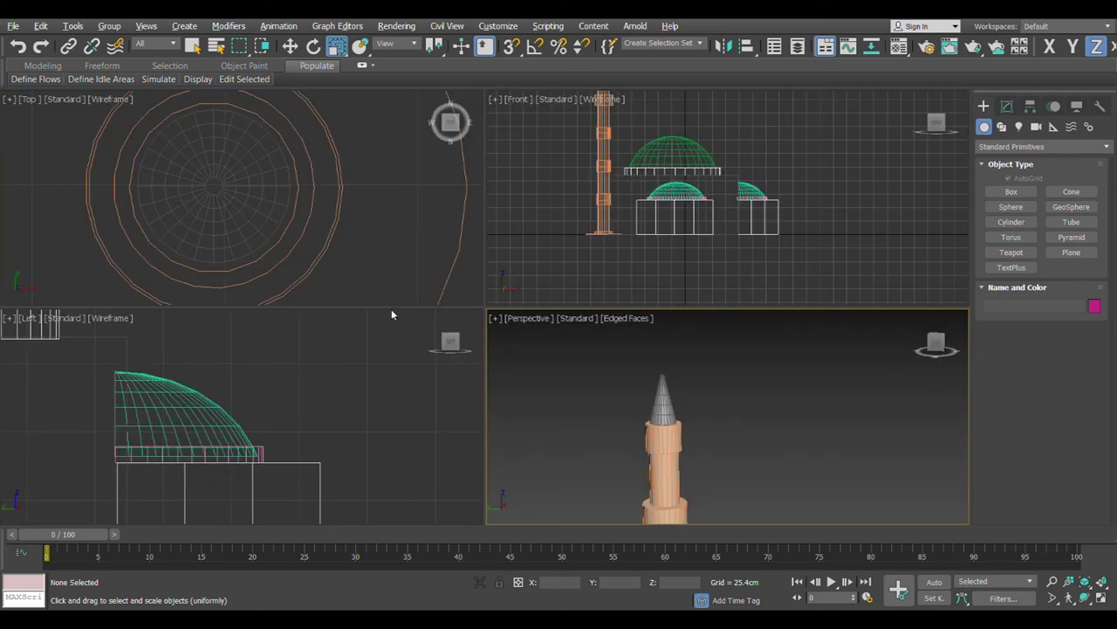
key("alt+w")
scroll(271, 352, "down", 10)
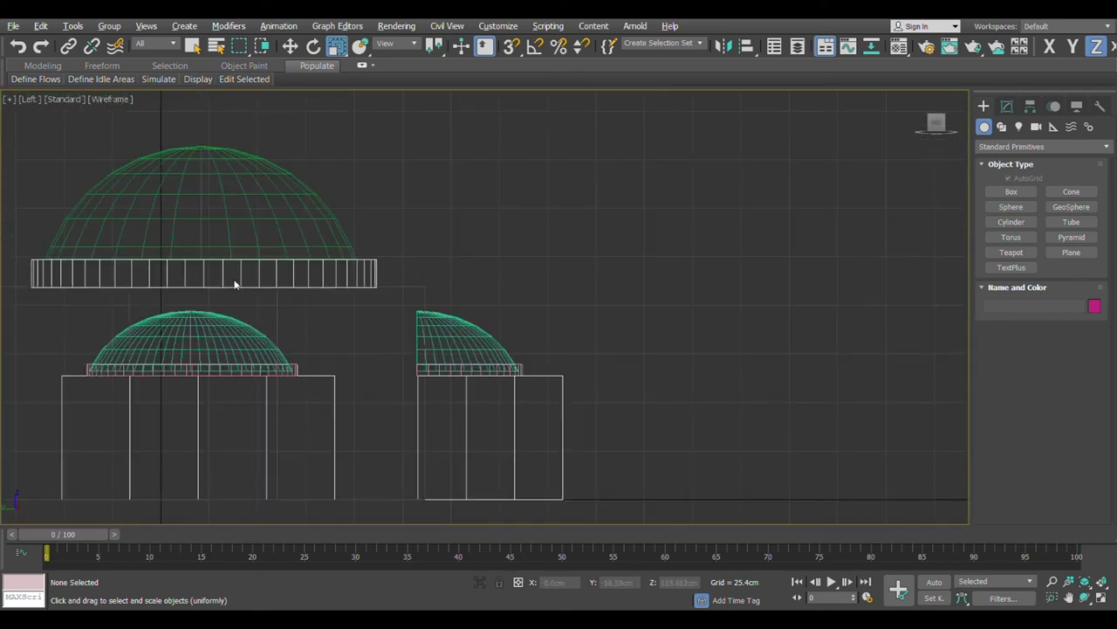
scroll(407, 218, "up", 8)
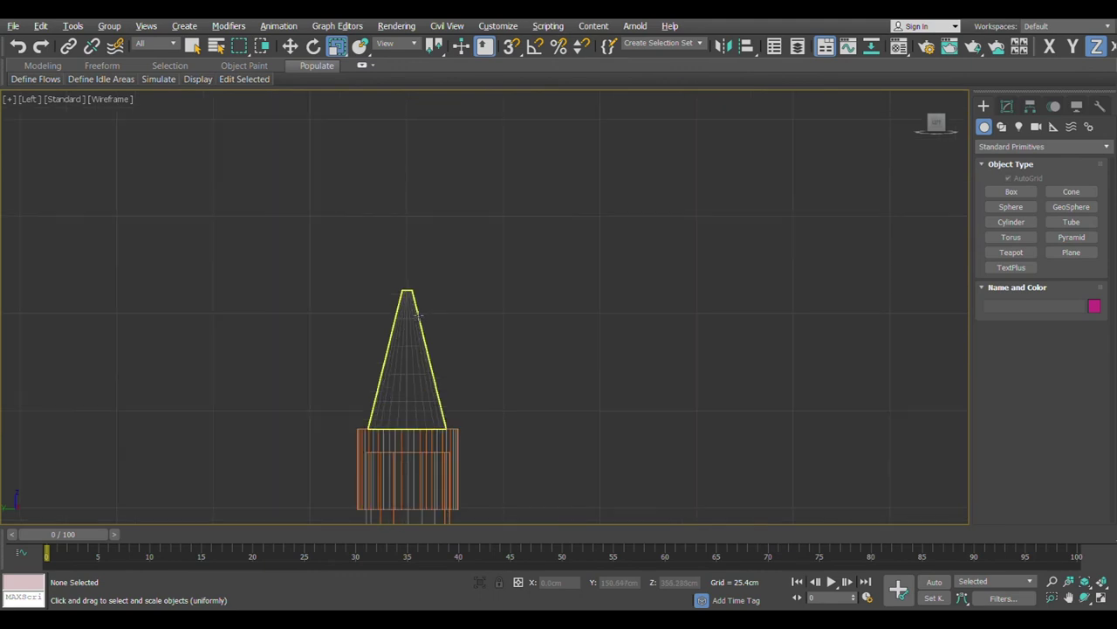
left_click(1011, 207)
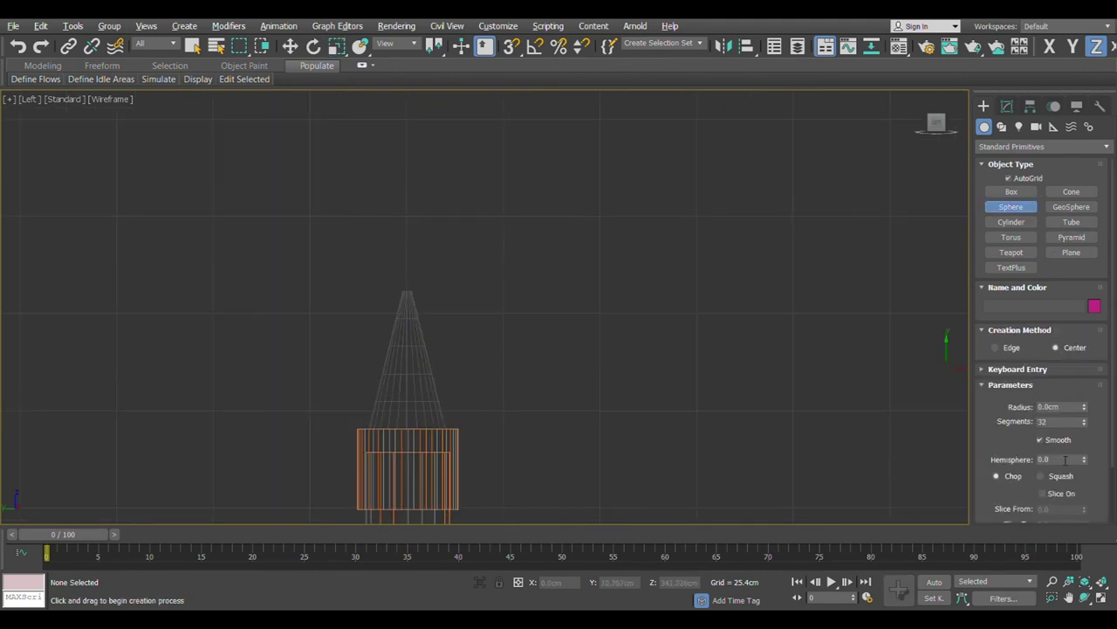
Create a small sphere at the cone tip and centre it over the minaret in Top view.
left_click_drag(416, 292, 422, 294)
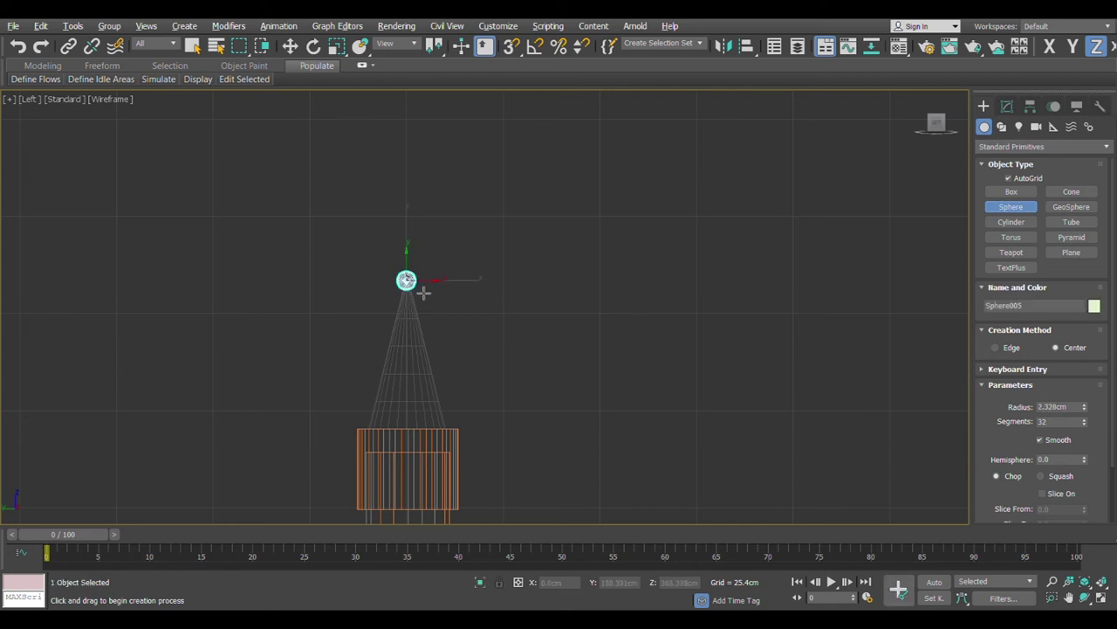
key("alt+w")
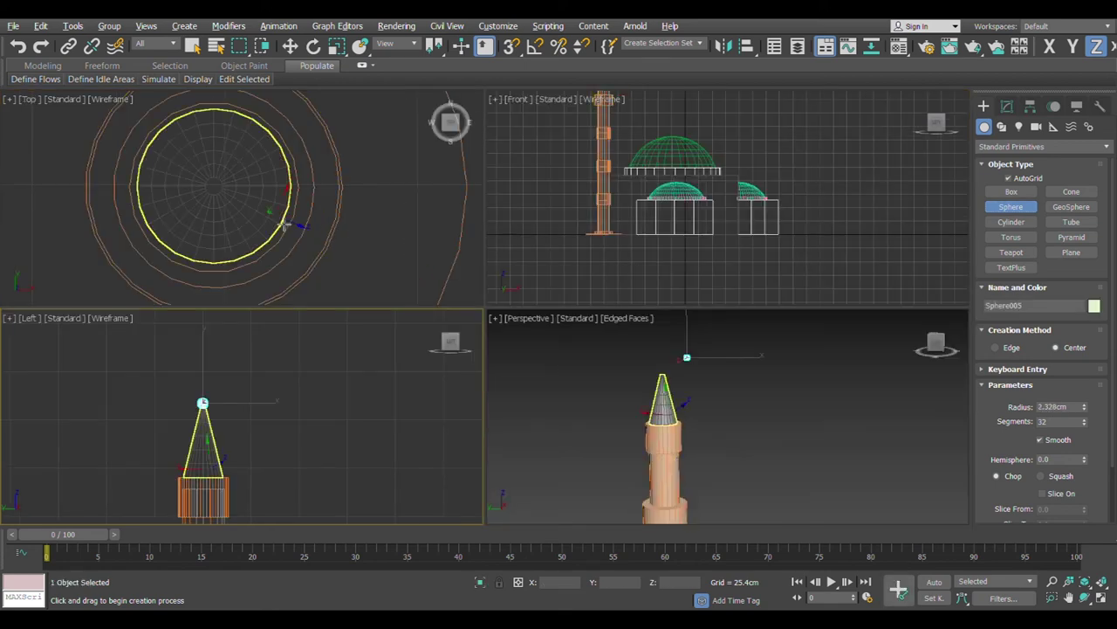
middle_click(287, 219)
key("alt+w")
scroll(404, 303, "down", 10)
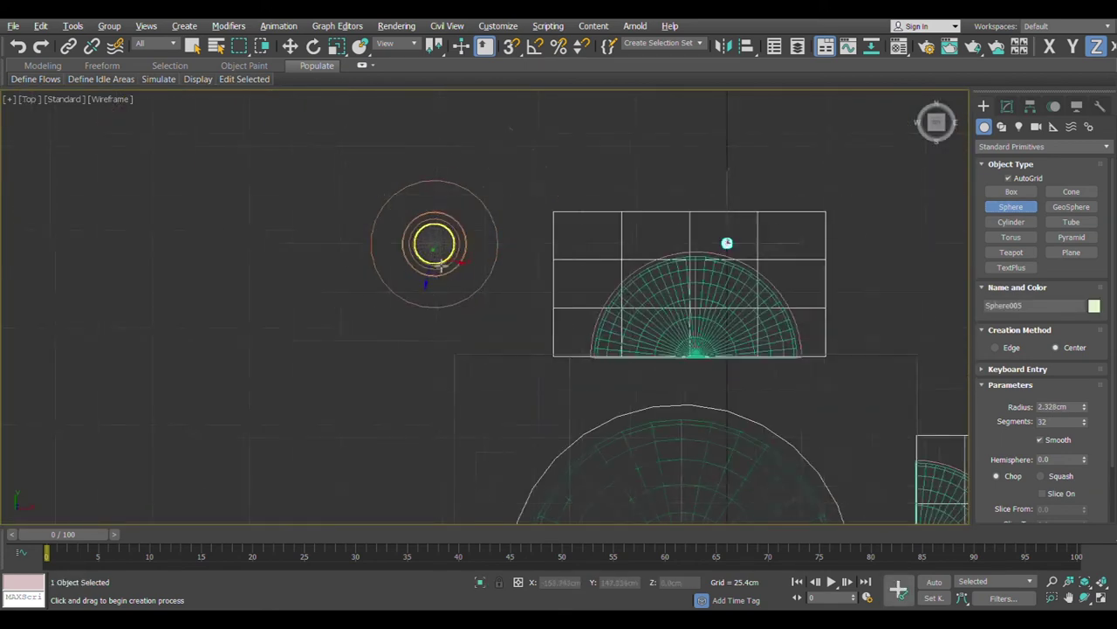
key("w")
left_click_drag(644, 249, 444, 252)
key("z")
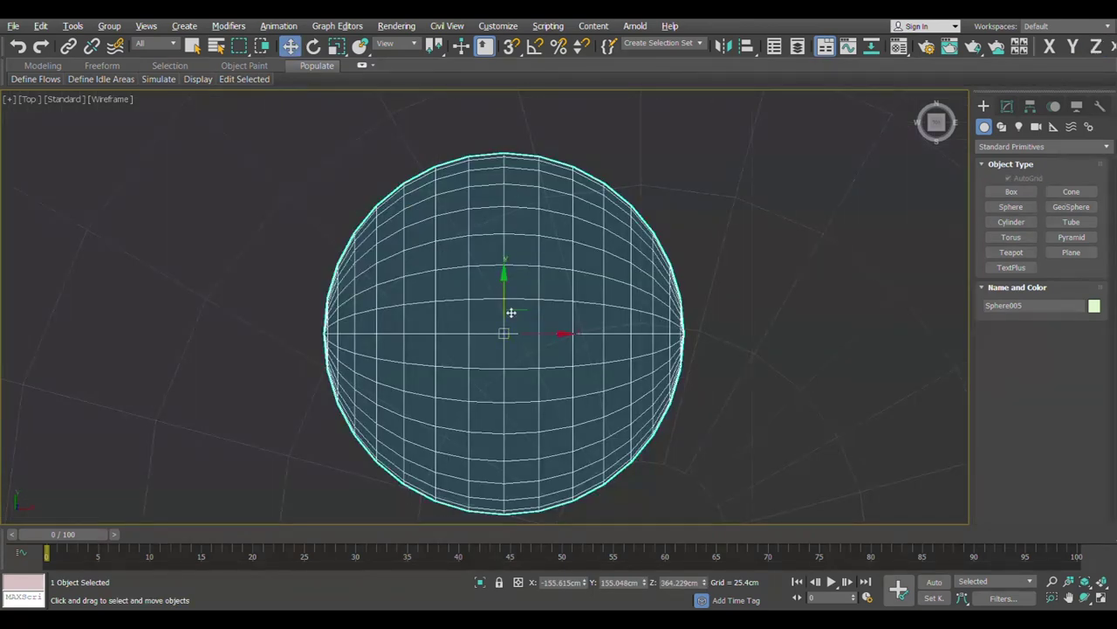
scroll(533, 332, "down", 4)
middle_click_drag(534, 332, 494, 275)
left_click_drag(474, 260, 546, 372)
In the side view, shrink the sphere and lower it onto the cone tip.
key("alt+w")
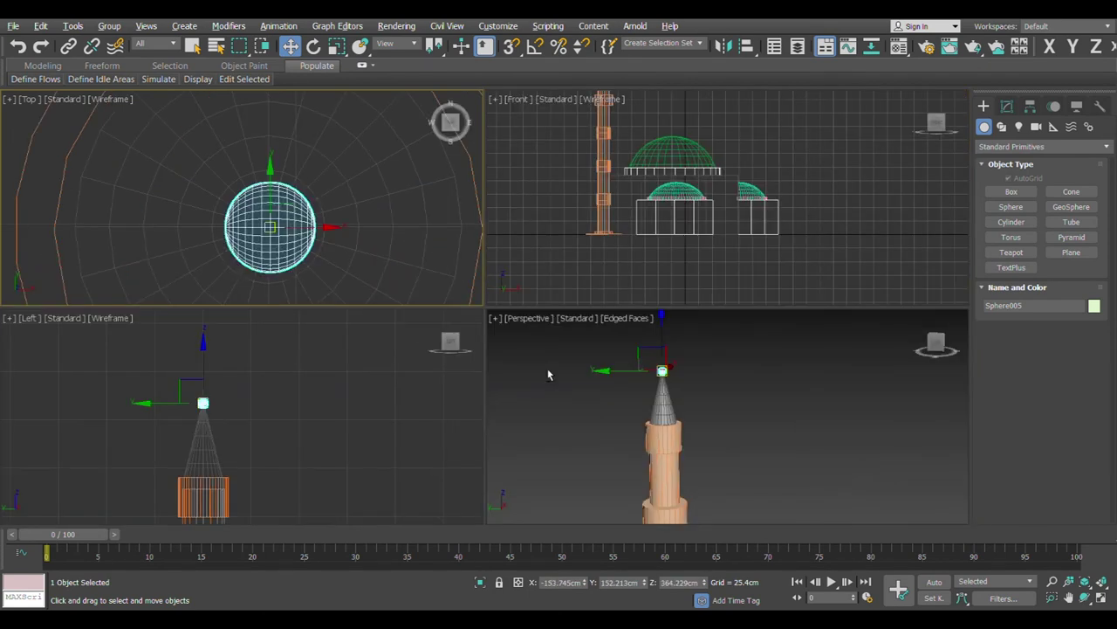
right_click(223, 397)
key("alt+w")
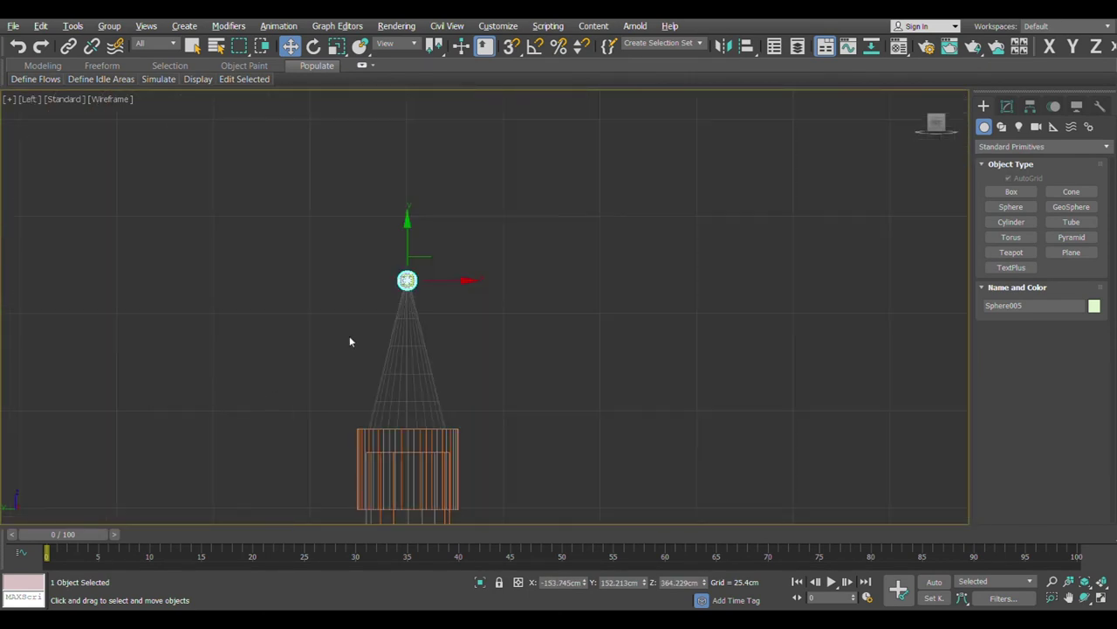
key("z")
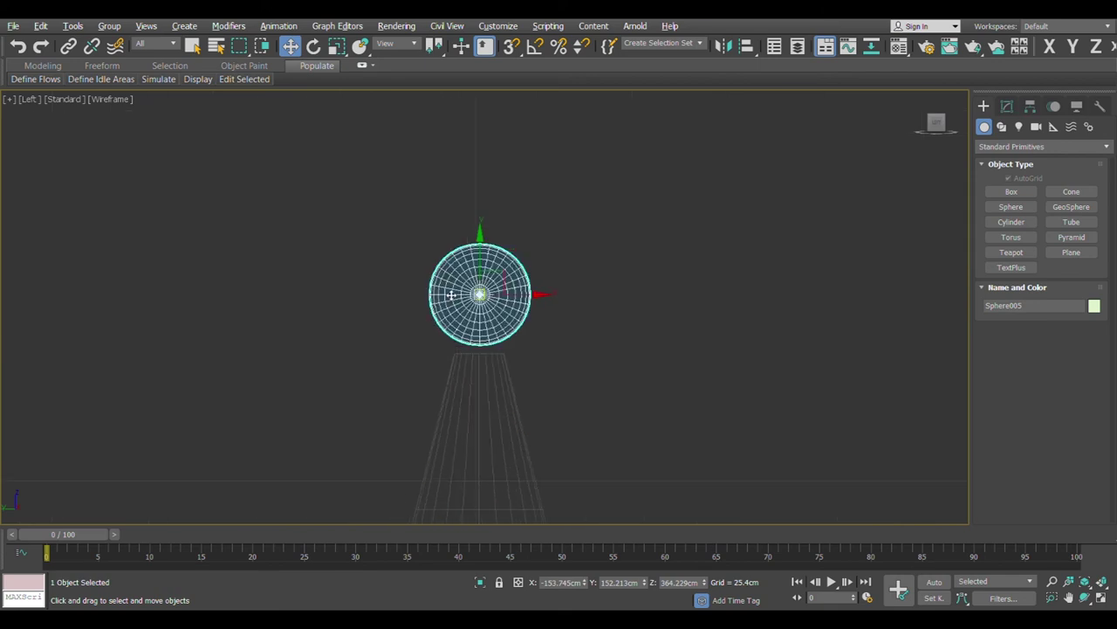
key("e")
key("r")
mouse_move(489, 293)
left_mouse_down()
mouse_move(503, 325)
mouse_move(493, 293)
left_mouse_up()
key("w")
left_click_drag(487, 245, 486, 261)
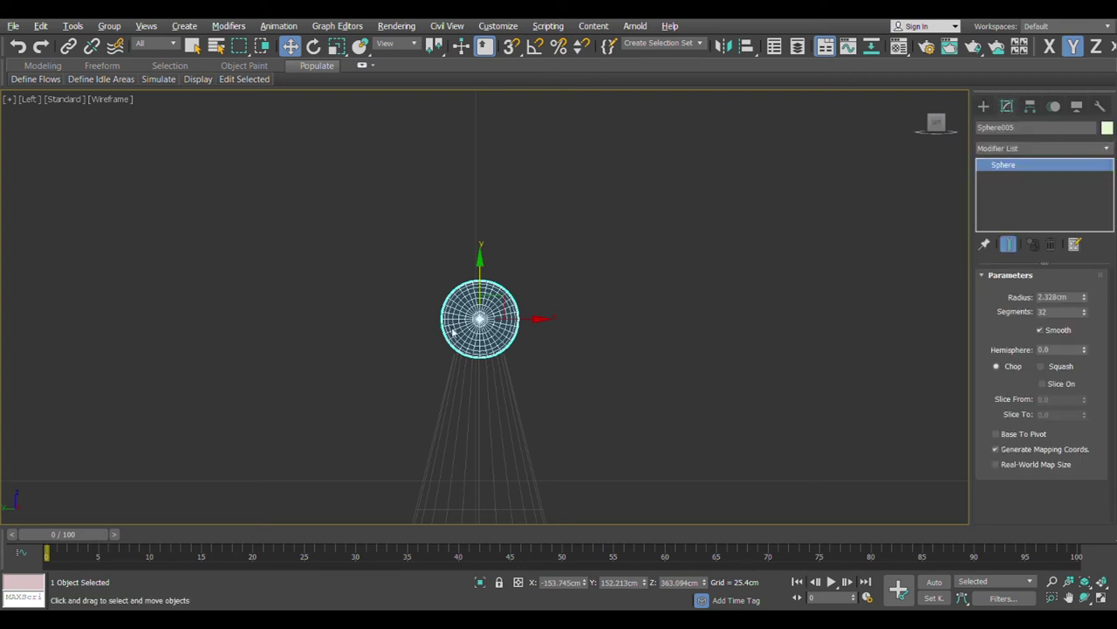
Clone three sphere copies stacked upward along Y, up to Sphere008.
middle_click_drag(534, 376, 479, 423)
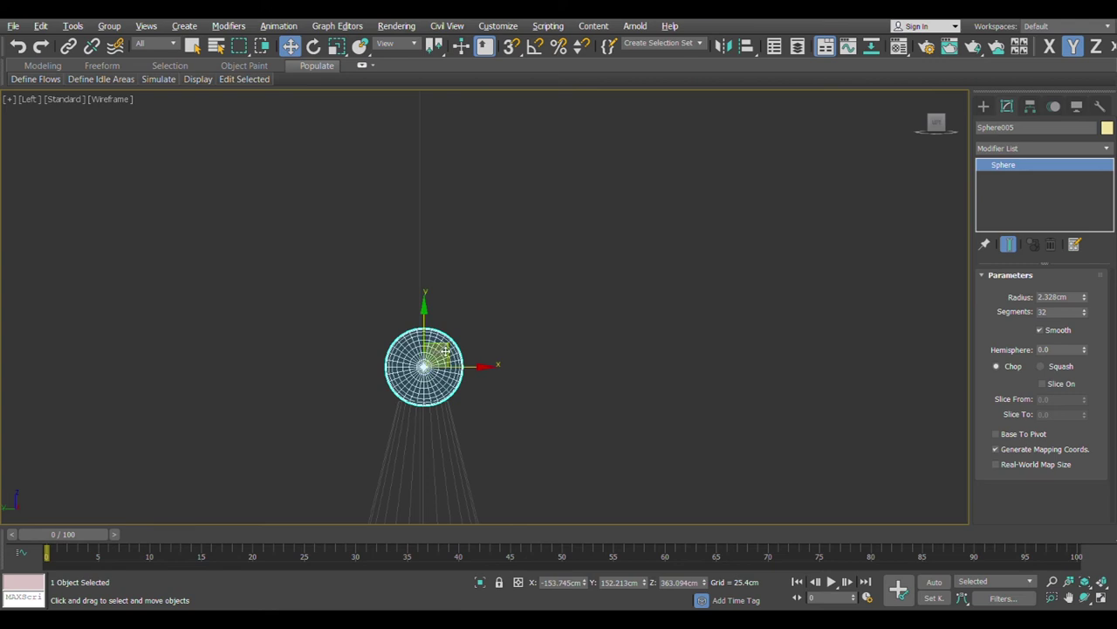
left_click_drag(429, 317, 430, 234, "shift")
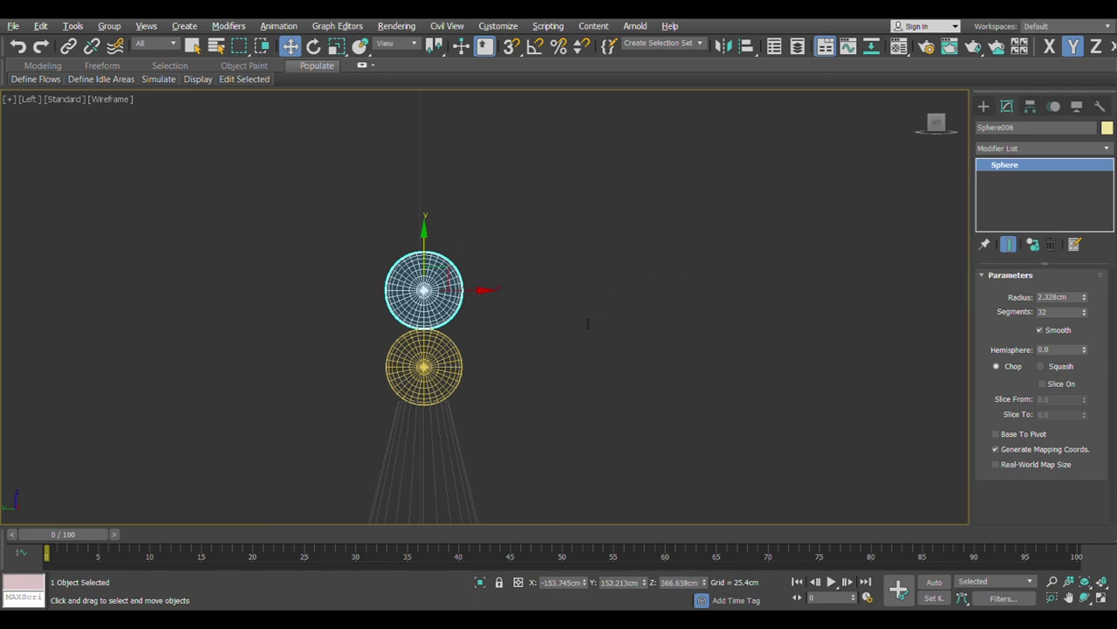
key("Return")
middle_click_drag(572, 376, 504, 386)
scroll(510, 363, "down", 8)
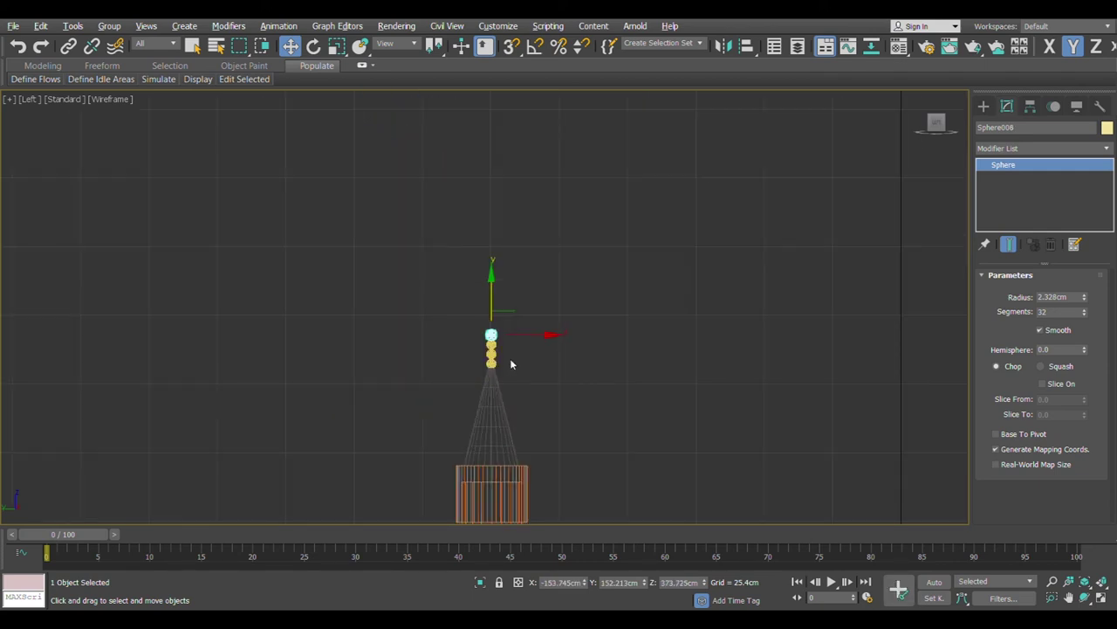
left_click(512, 364)
scroll(512, 364, "down", 10)
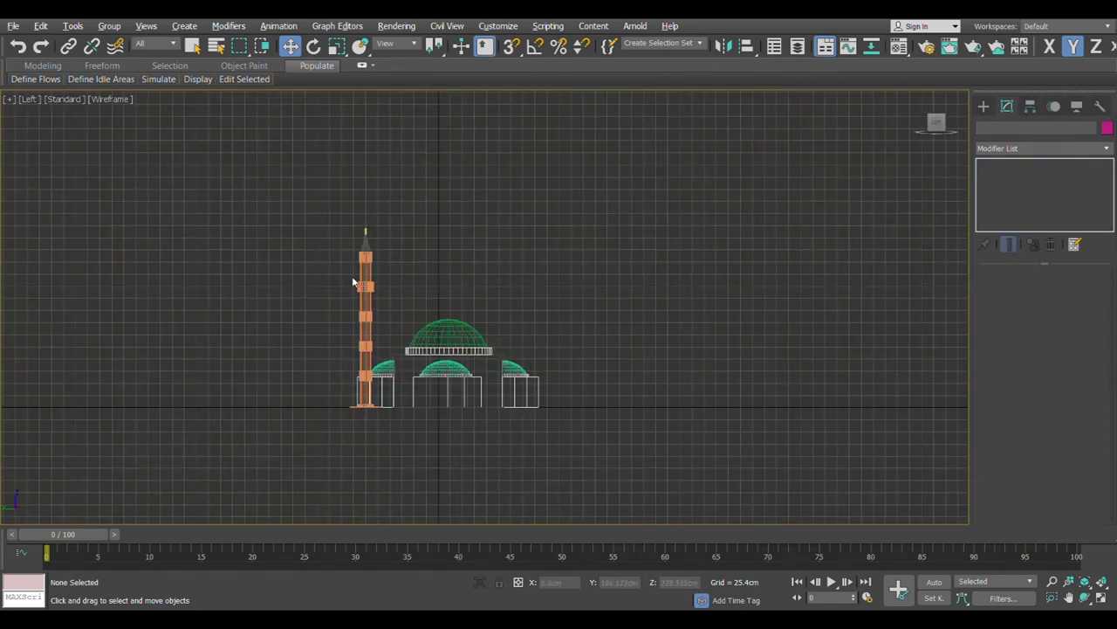
Shift-clone the four finial spheres from the minaret and drop the copies onto the big dome.
scroll(354, 282, "up", 5)
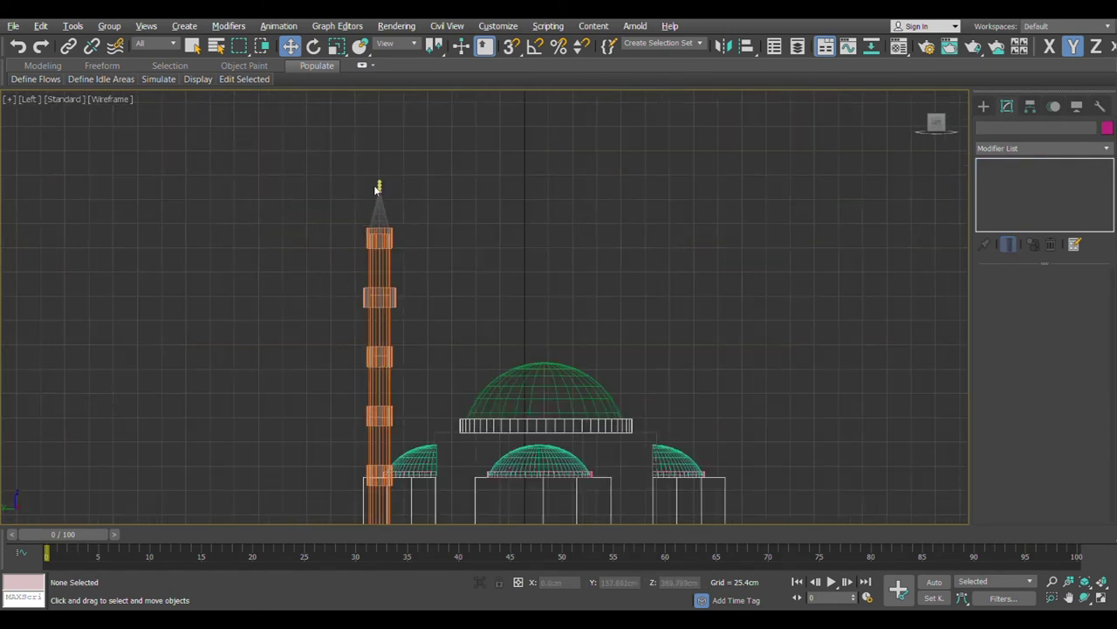
scroll(363, 163, "up", 6)
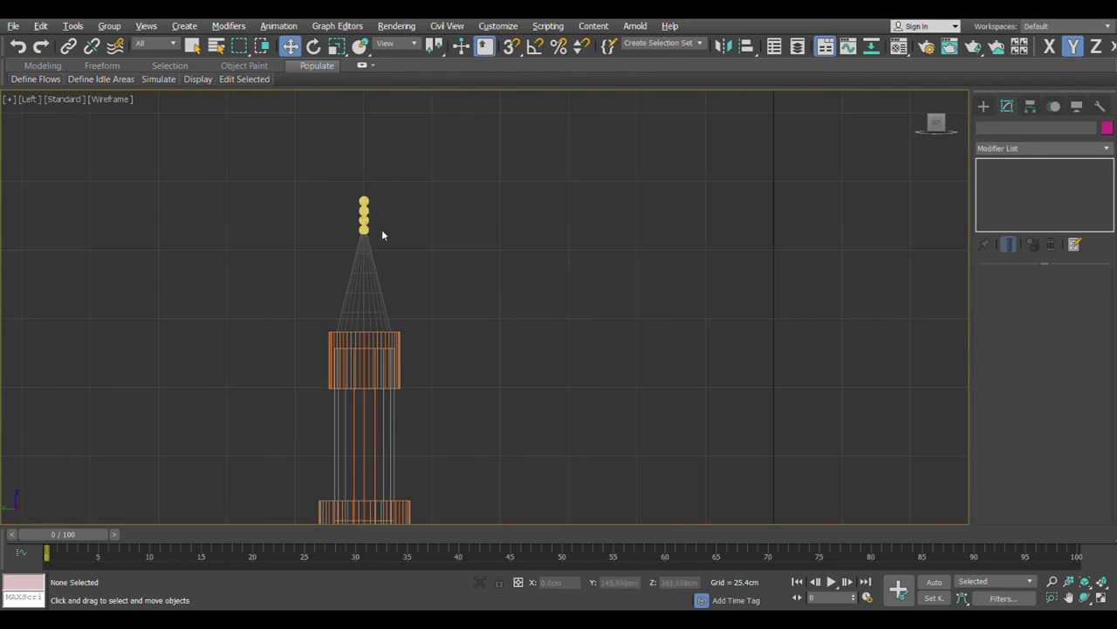
left_click_drag(383, 234, 327, 175)
scroll(385, 228, "down", 6)
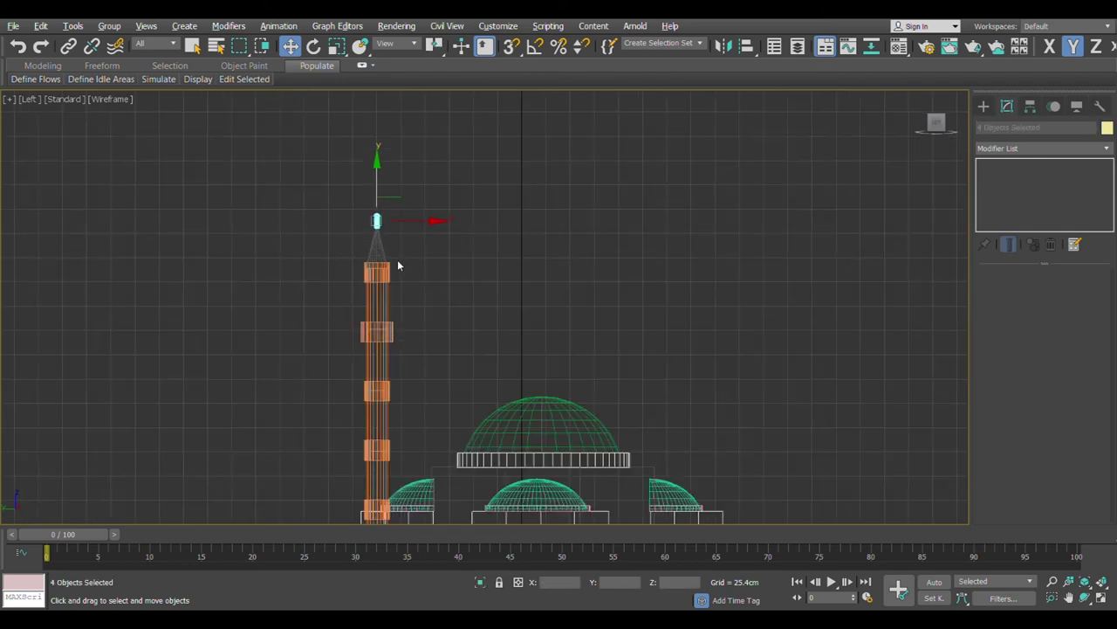
mouse_move(323, 175)
left_mouse_down("shift")
mouse_move(454, 279)
mouse_move(472, 309)
left_mouse_up("shift")
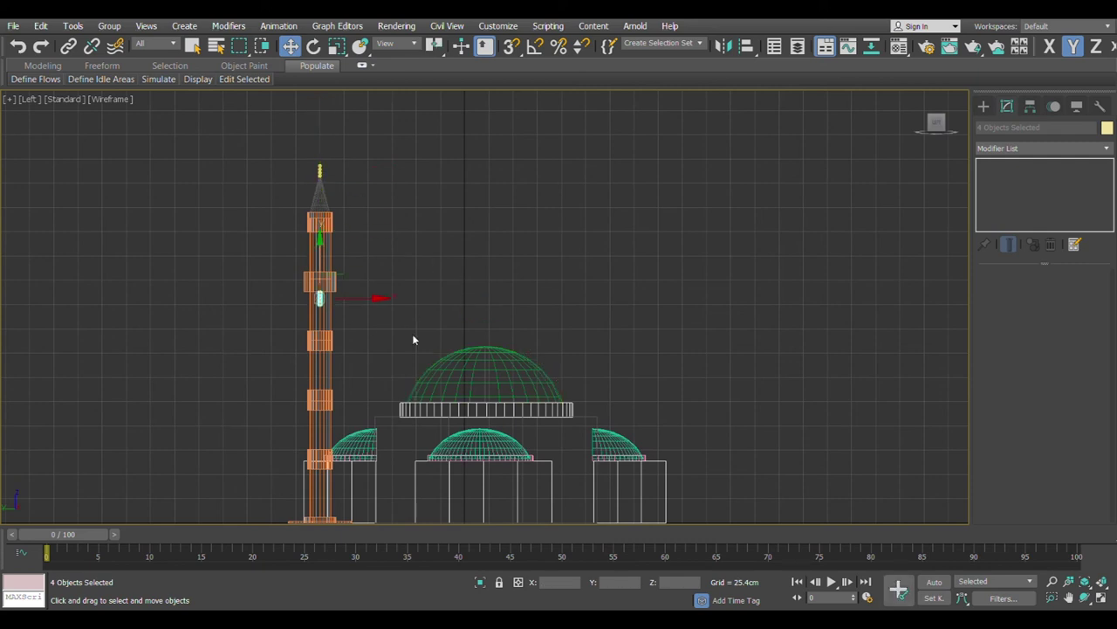
mouse_move(320, 298)
left_mouse_down()
mouse_move(446, 309)
mouse_move(490, 350)
left_mouse_up()
scroll(490, 350, "up", 8)
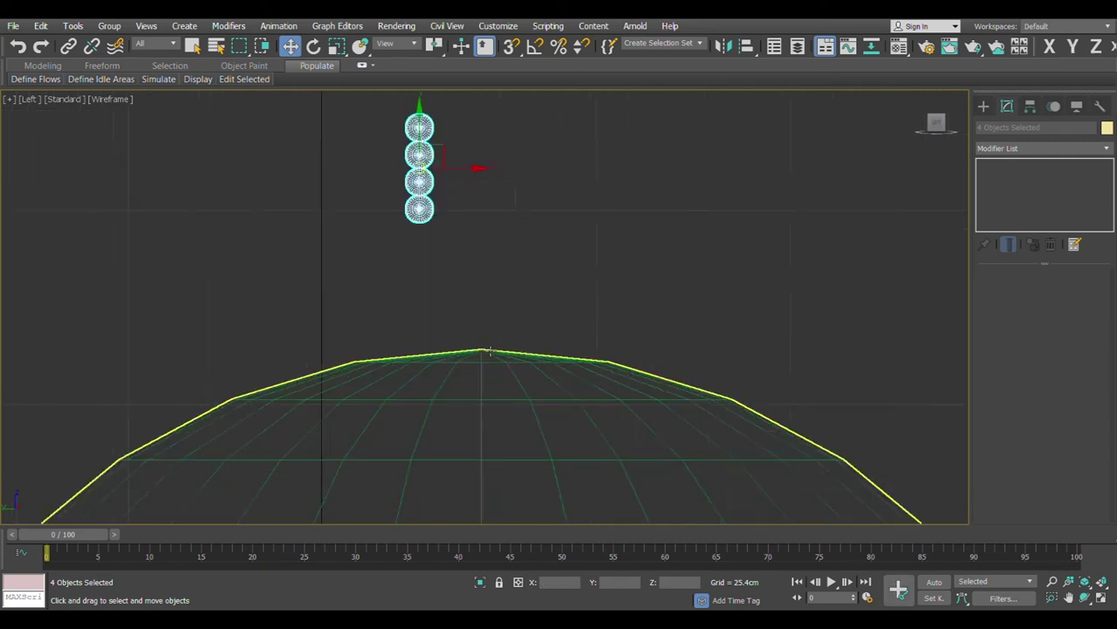
left_click_drag(431, 168, 491, 300)
Centre the sphere copies over the middle of the large dome in the Top view.
key("alt+w")
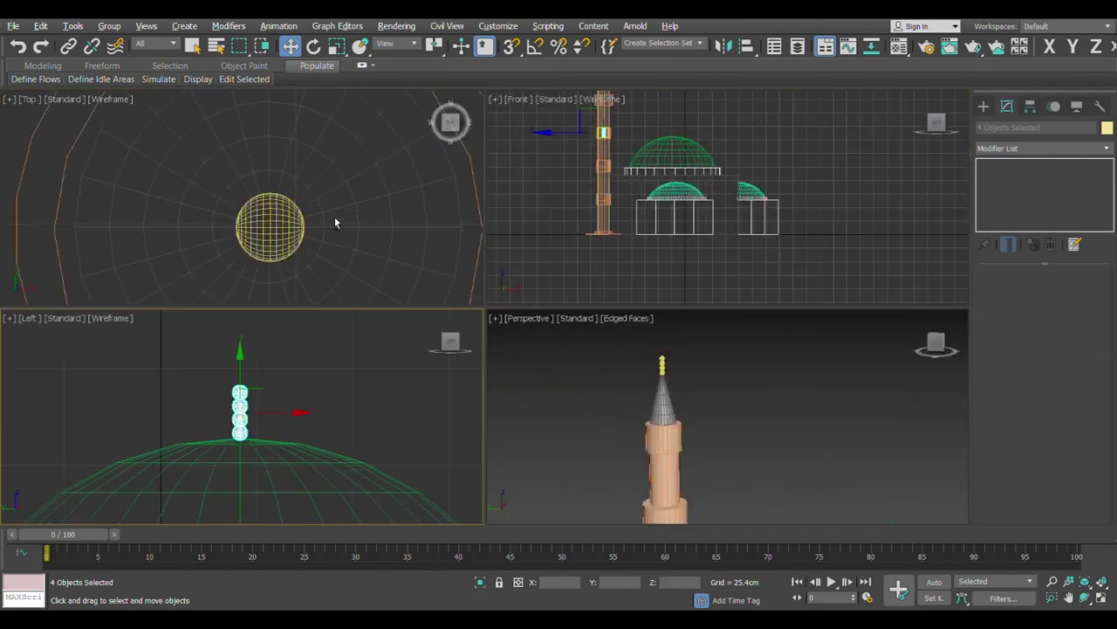
key("alt+w")
middle_click_drag(454, 289, 374, 289)
scroll(462, 305, "up", 4)
scroll(556, 328, "down", 5)
middle_click_drag(555, 328, 354, 182)
scroll(319, 354, "up", 3)
left_click_drag(268, 410, 581, 409)
scroll(583, 419, "up", 5)
scroll(583, 419, "up", 3)
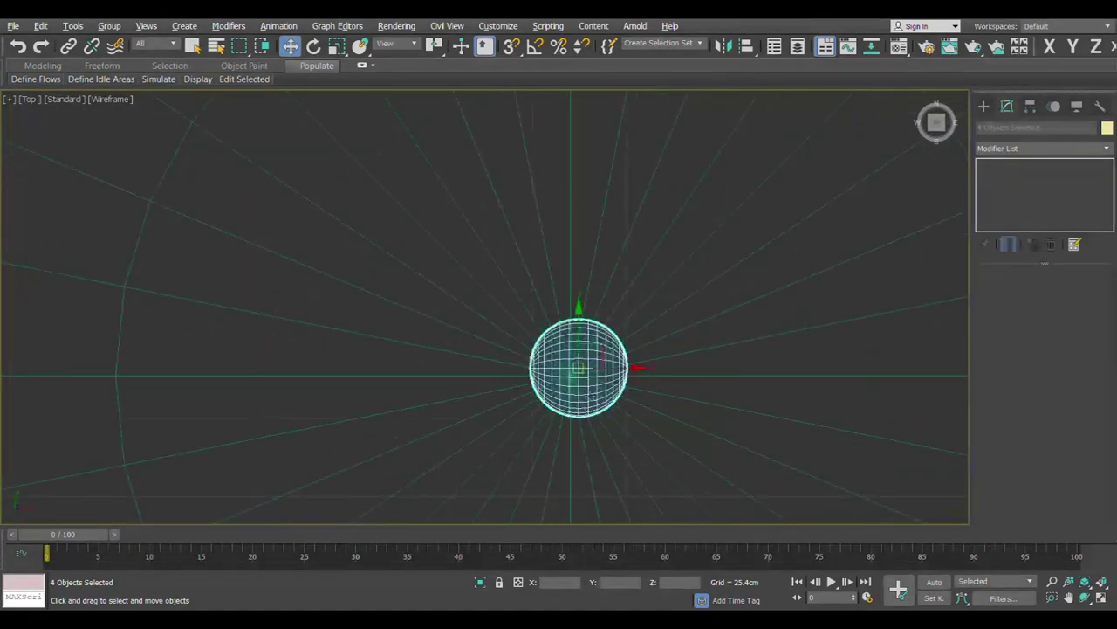
Orbit the maximized Perspective view to inspect the mosque from higher up.
key("alt+w")
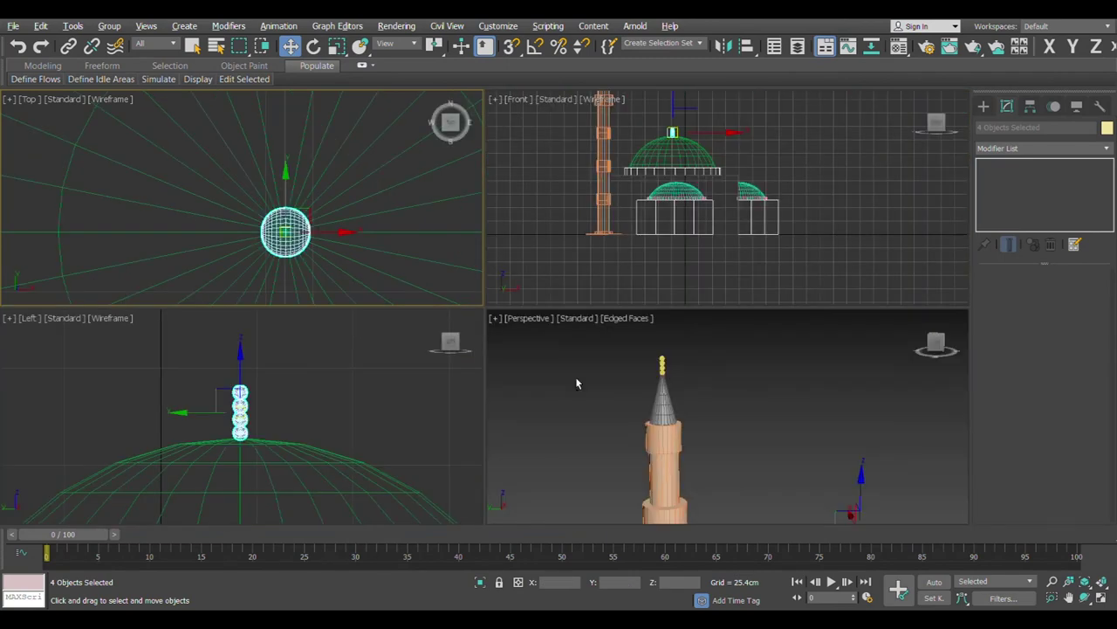
key("alt+w")
scroll(588, 309, "down", 8)
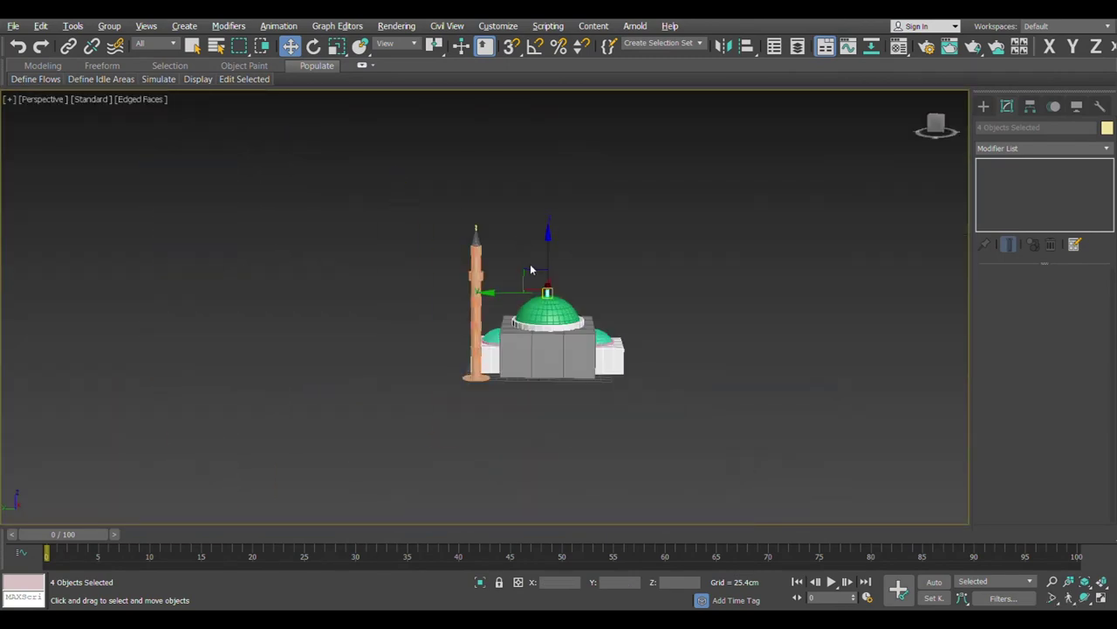
scroll(490, 272, "up", 5)
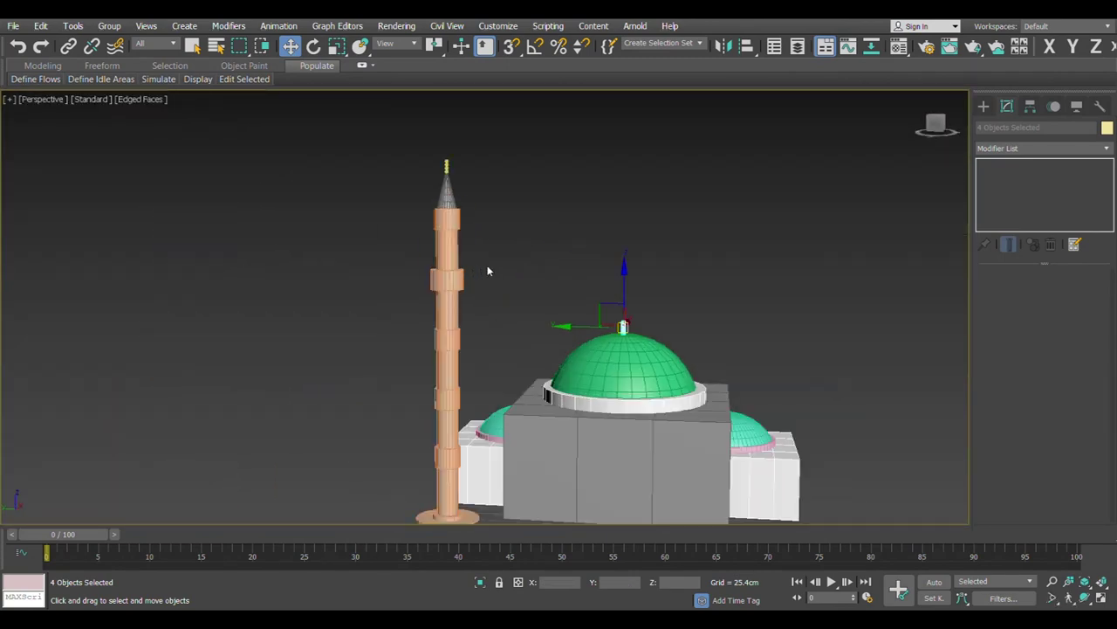
middle_click_drag(461, 322, 463, 332, "alt")
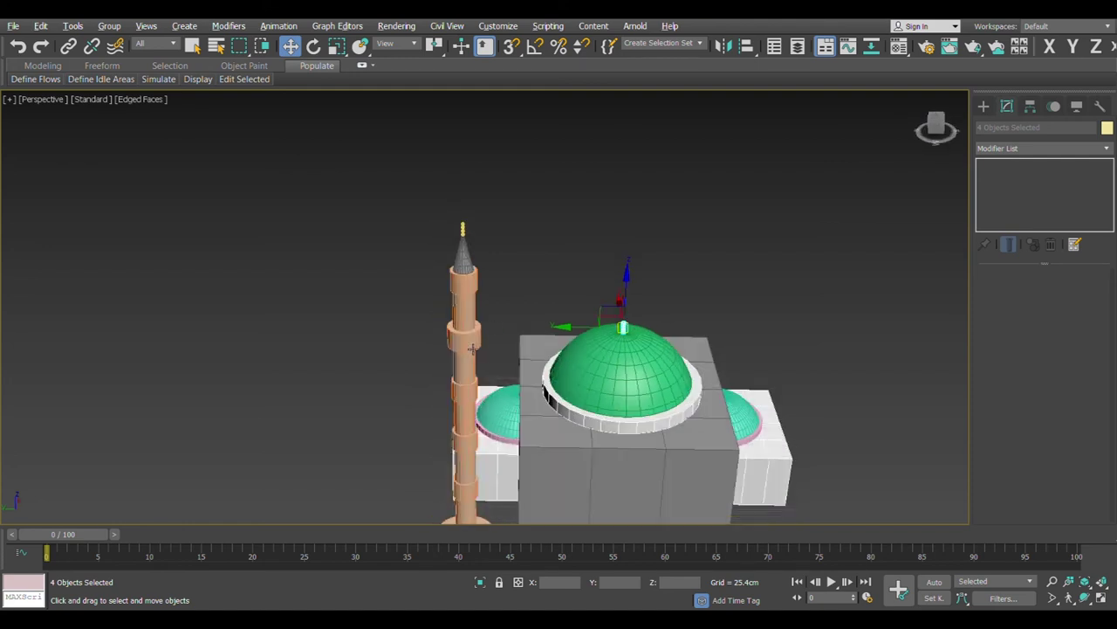
scroll(472, 341, "up", 4)
scroll(454, 337, "up", 3)
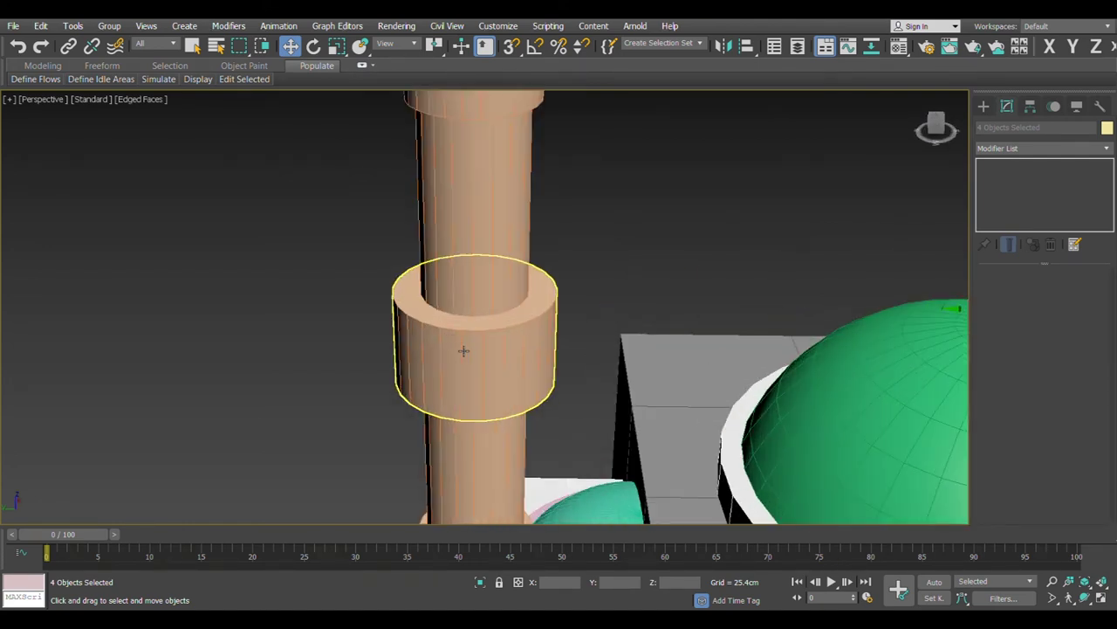
Uniformly scale minaret ring Cylinder010 to about 128.876% on X and Y.
left_click(463, 351)
key("e")
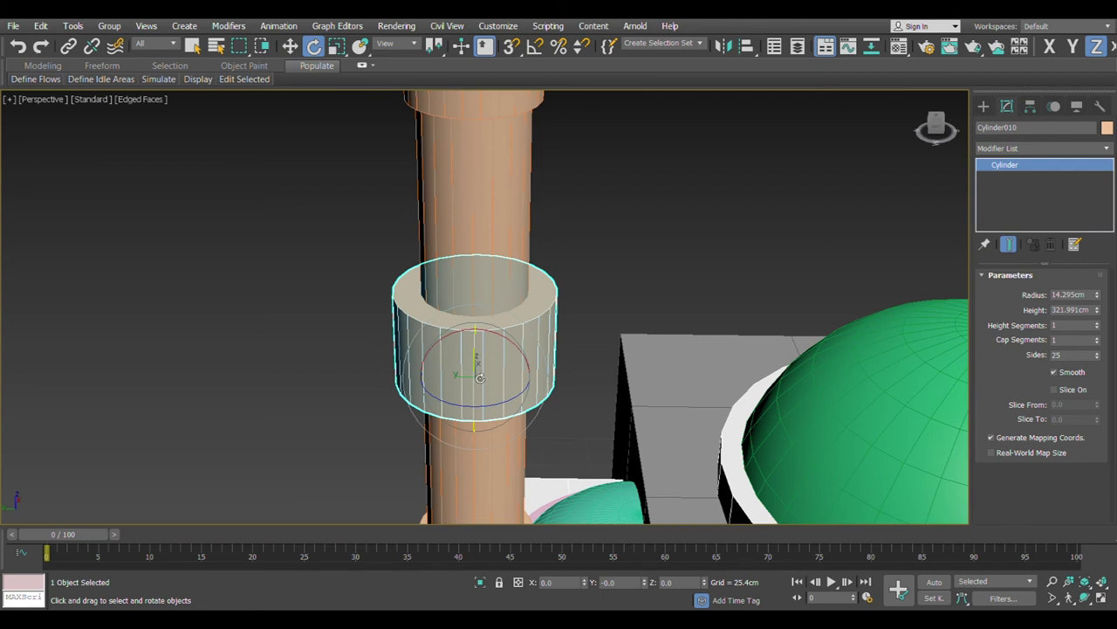
key("r")
left_click_drag(481, 382, 468, 376)
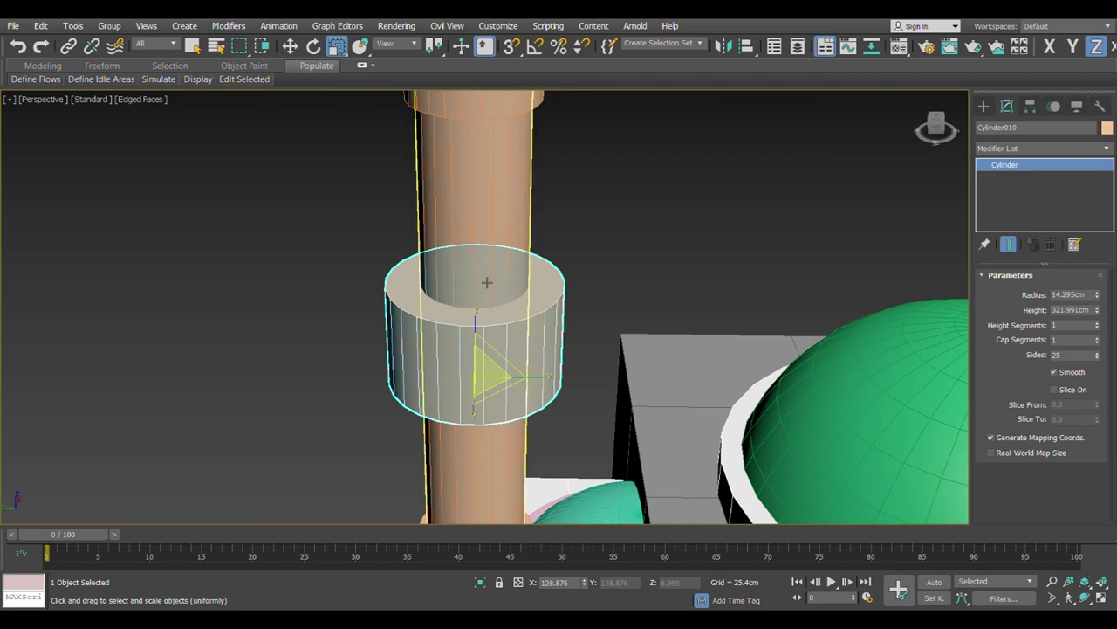
middle_click_drag(482, 276, 469, 309)
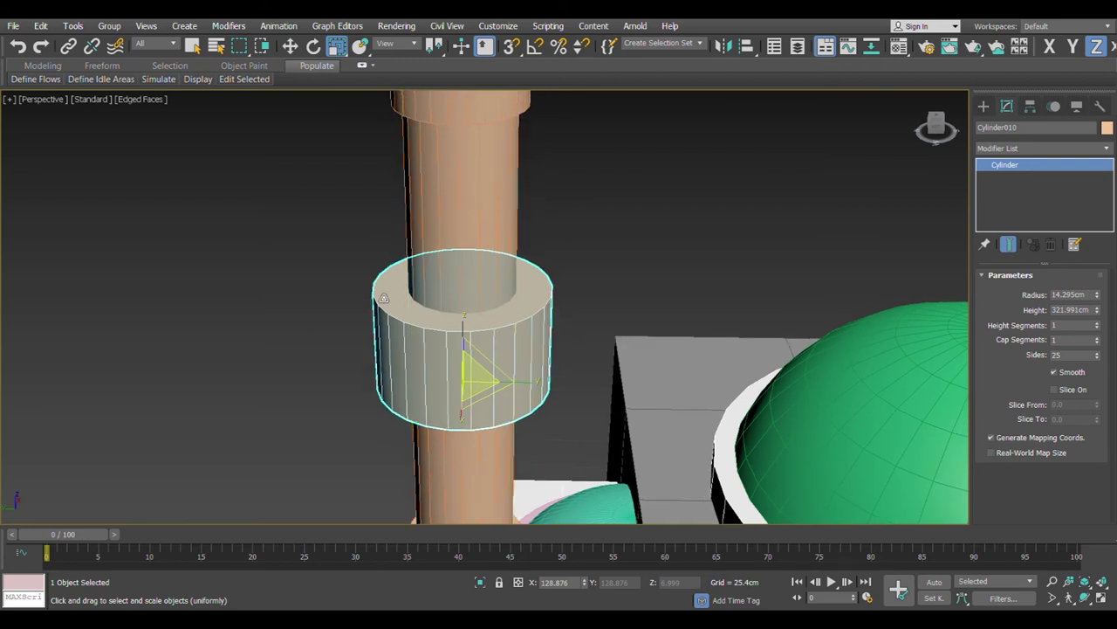
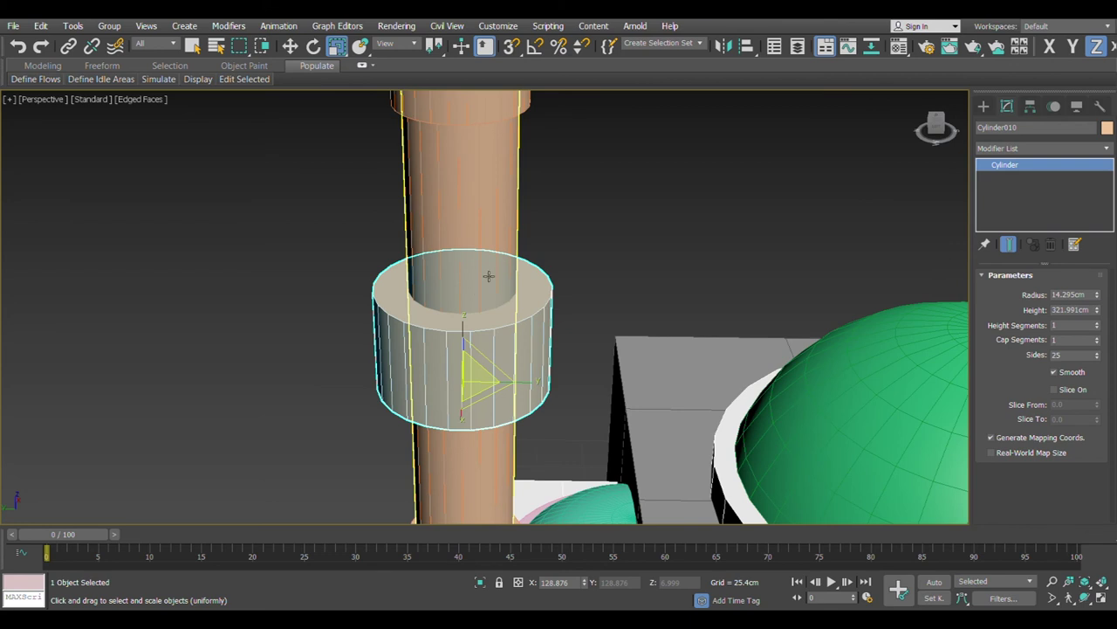
Maximize the Top view and pan and zoom until the minaret sits centred, Create panel open.
key("alt+w")
key("alt+w")
middle_click_drag(337, 274, 571, 254)
scroll(559, 266, "down", 5)
scroll(549, 282, "down", 3)
left_click(984, 106)
scroll(536, 311, "down", 2)
middle_click_drag(536, 311, 567, 426)
scroll(393, 201, "up", 5)
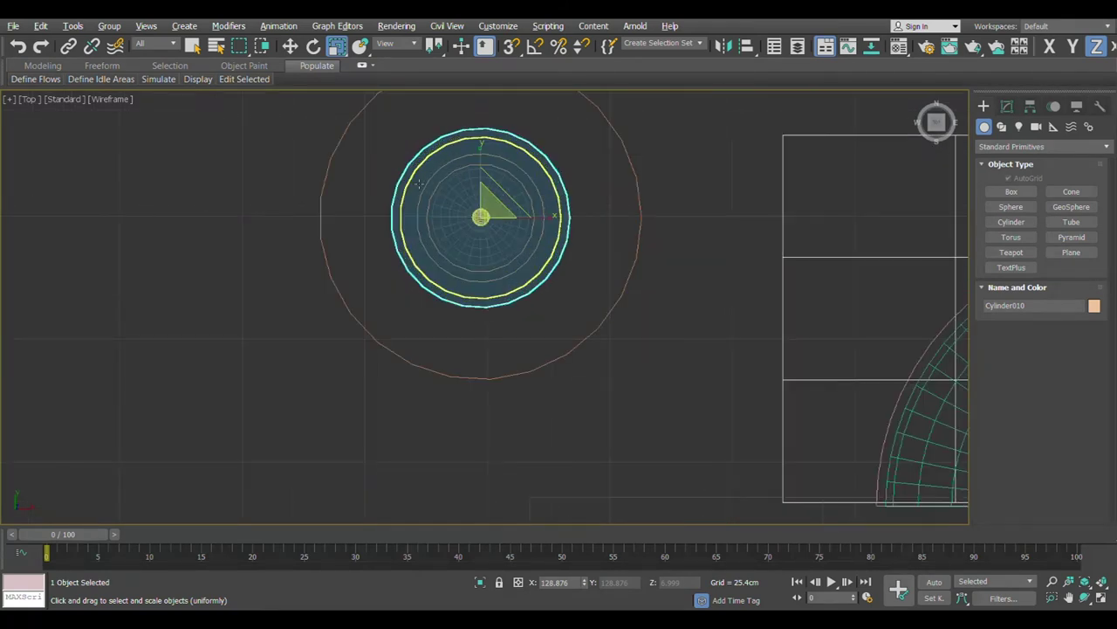
middle_click_drag(406, 192, 406, 251)
scroll(613, 257, "up", 2)
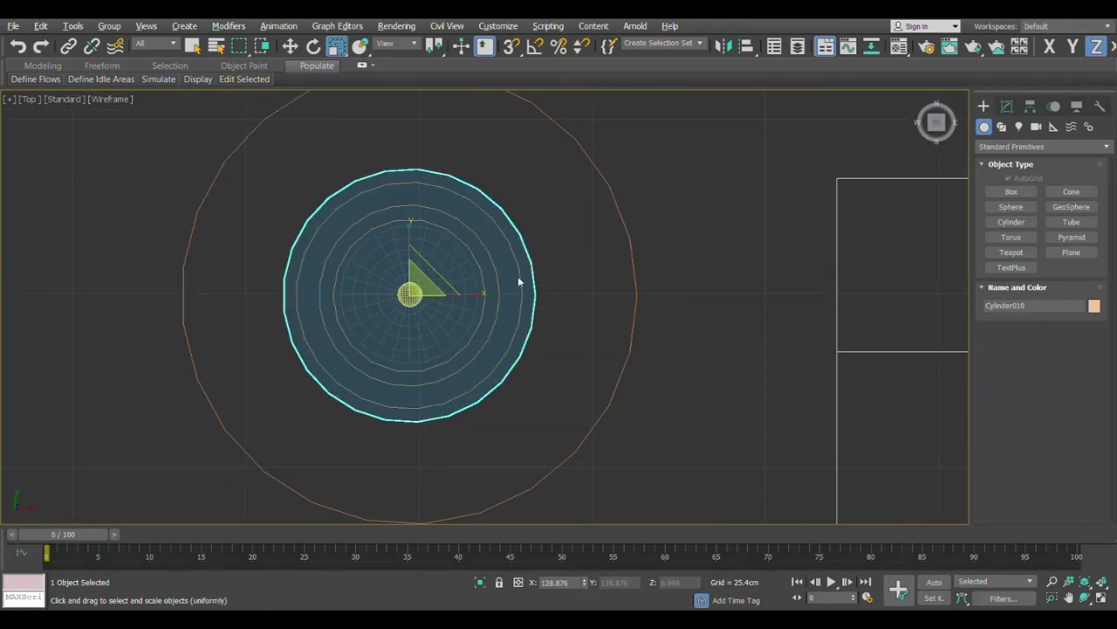
middle_click_drag(561, 278, 566, 291)
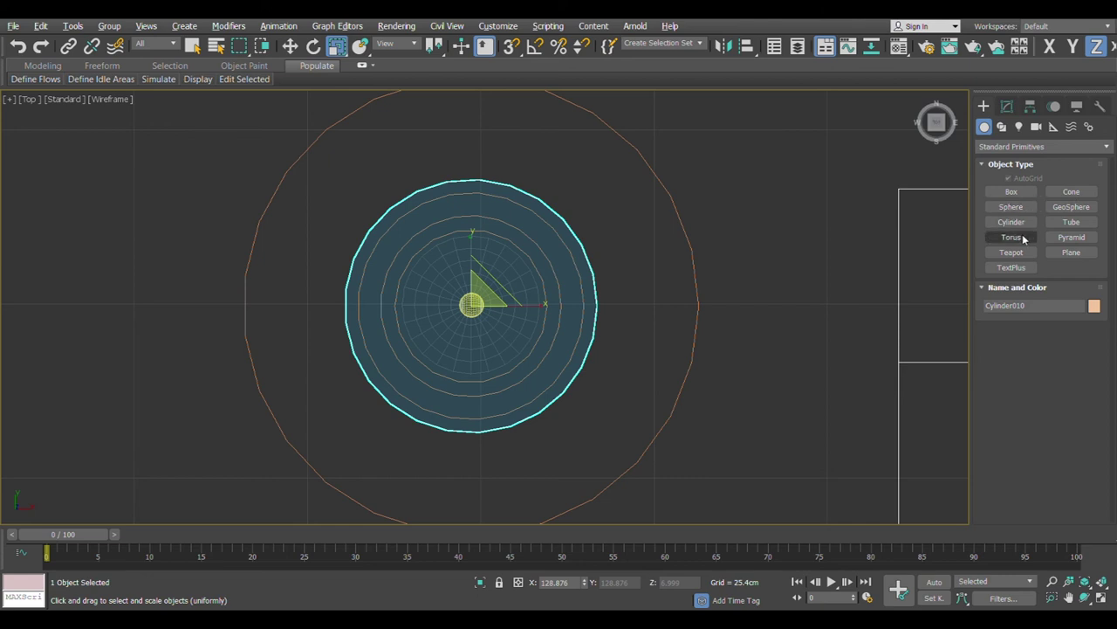
Create a Tube with AutoGrid off, setting its outer and inner radii around the minaret.
left_click(1067, 223)
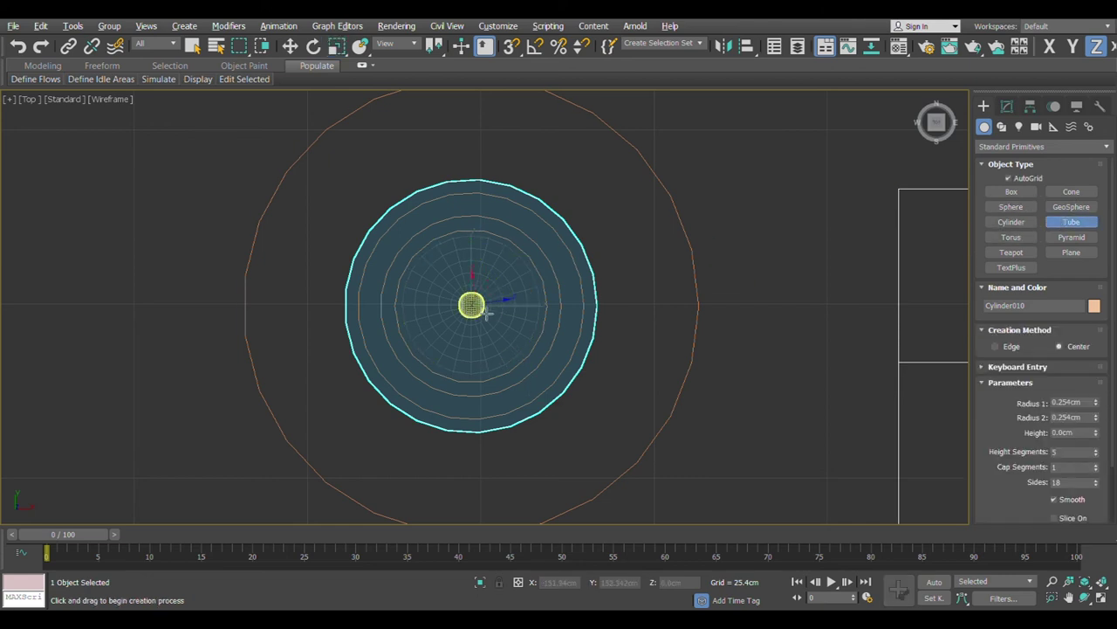
left_click(1008, 178)
left_click_drag(478, 312, 563, 400)
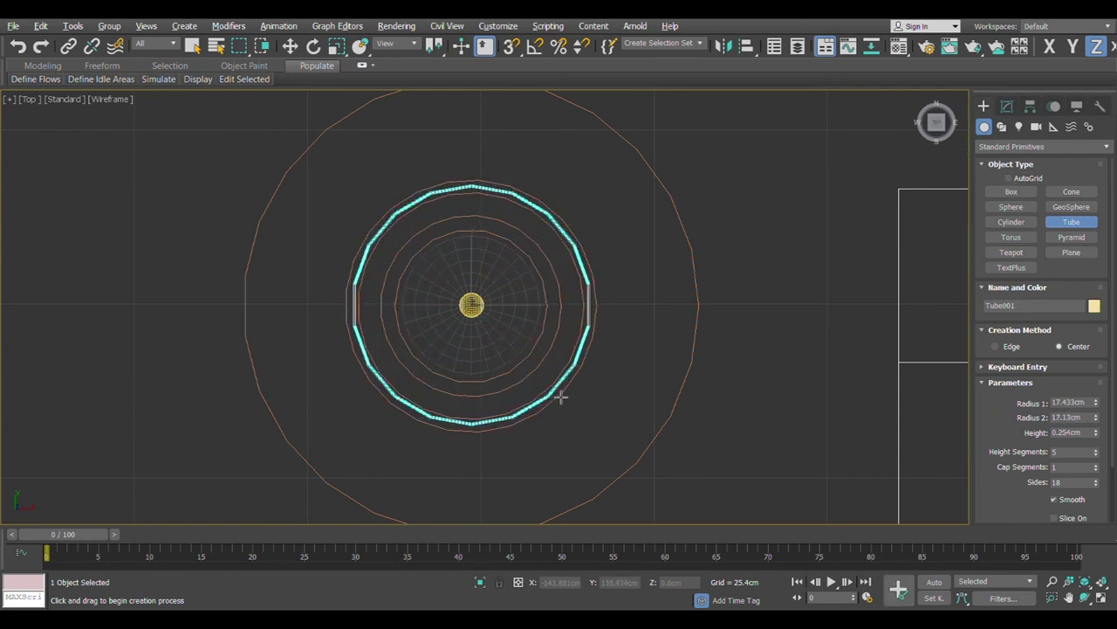
left_click(558, 393)
Raise the new tube up the minaret in a side viewport.
key("alt+w")
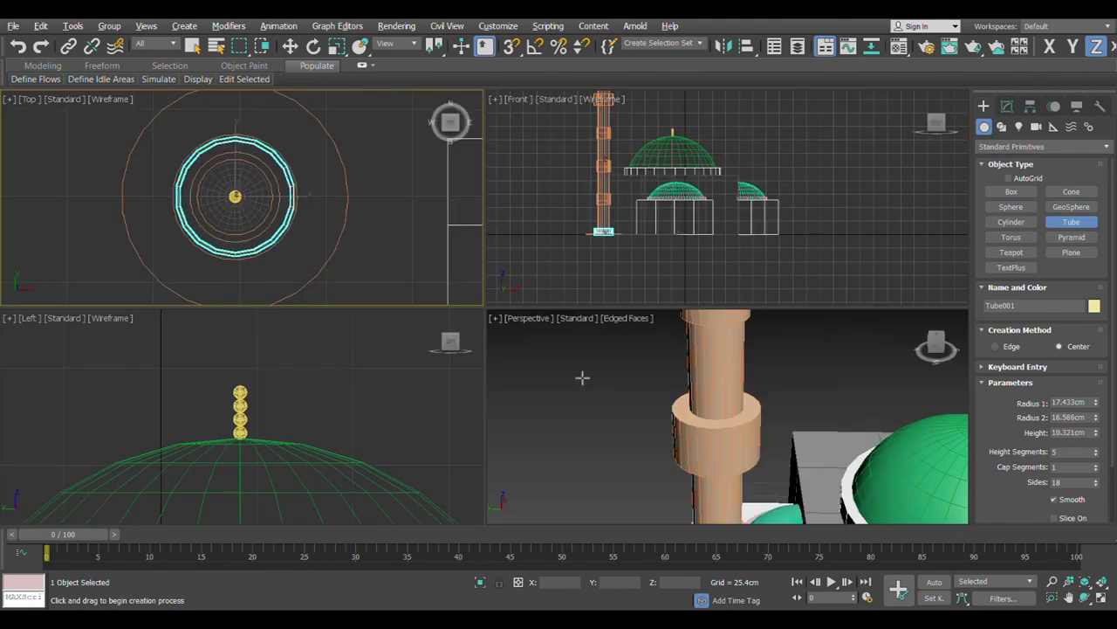
key("alt+w")
key("alt+w")
key("alt+w")
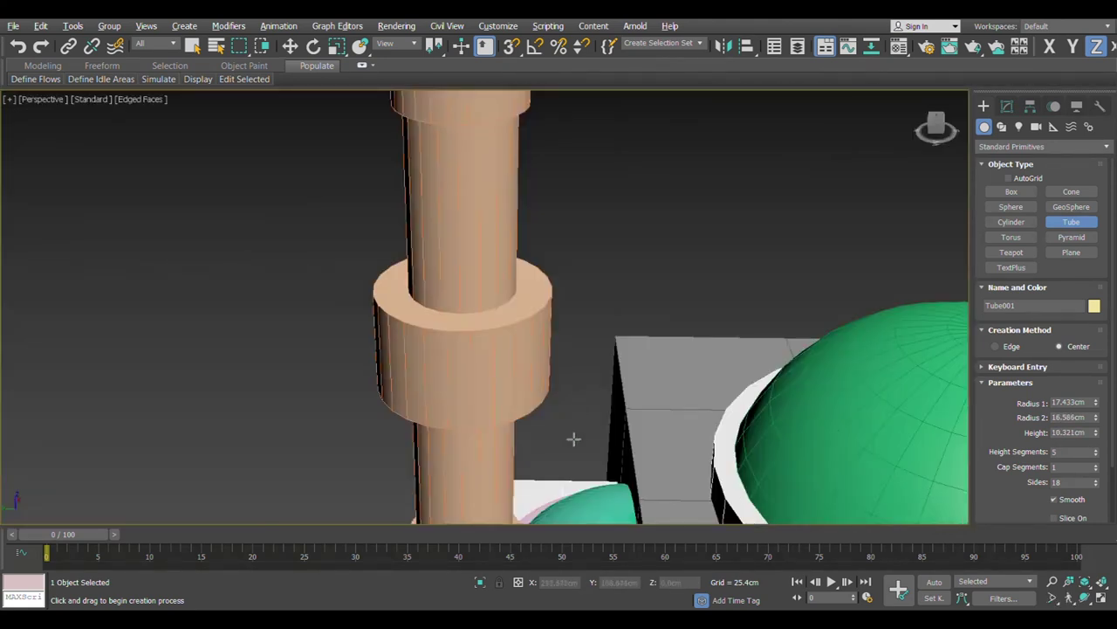
scroll(575, 412, "down", 6)
key("w")
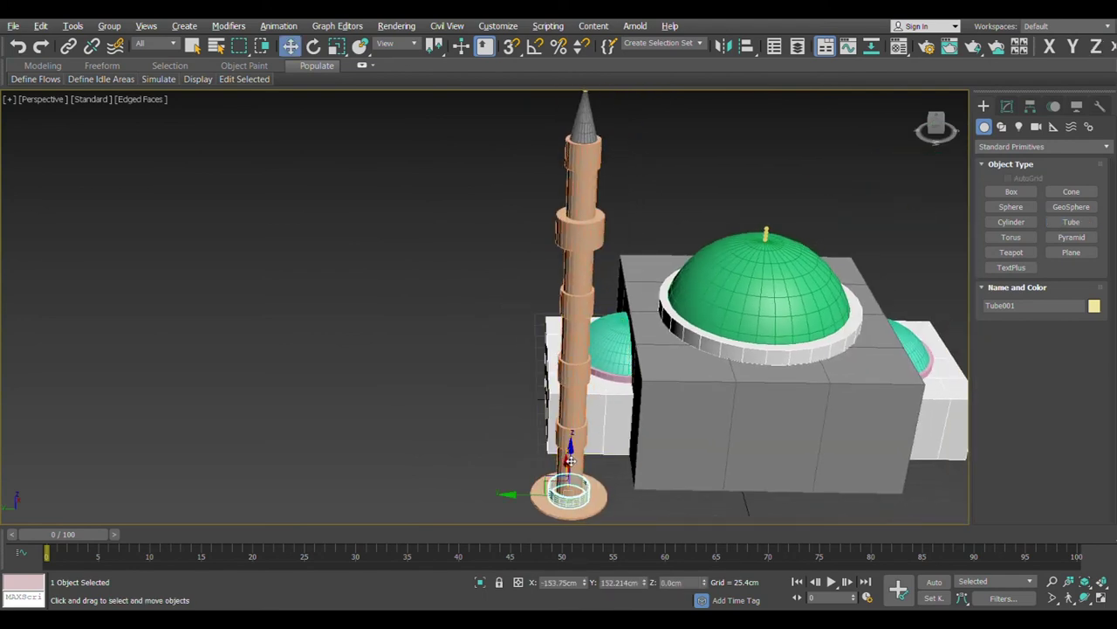
left_click_drag(579, 463, 589, 196)
Squash the tube to about half its height on Z and lift it onto the collar band.
key("f")
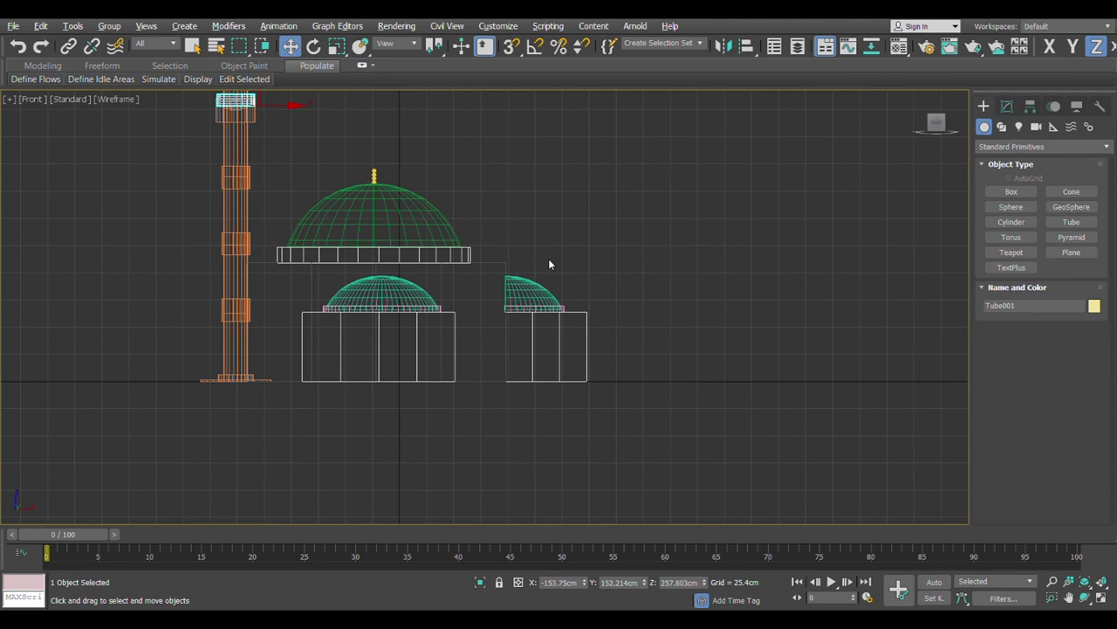
key("alt+w")
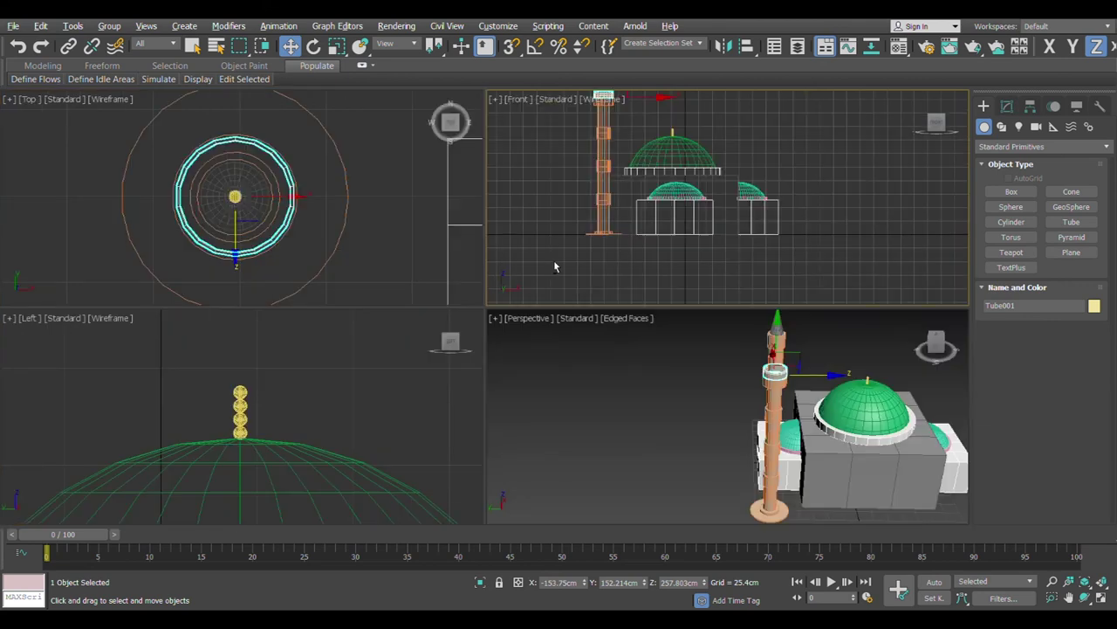
middle_click(685, 370)
key("alt+w")
key("z")
scroll(659, 368, "down", 6)
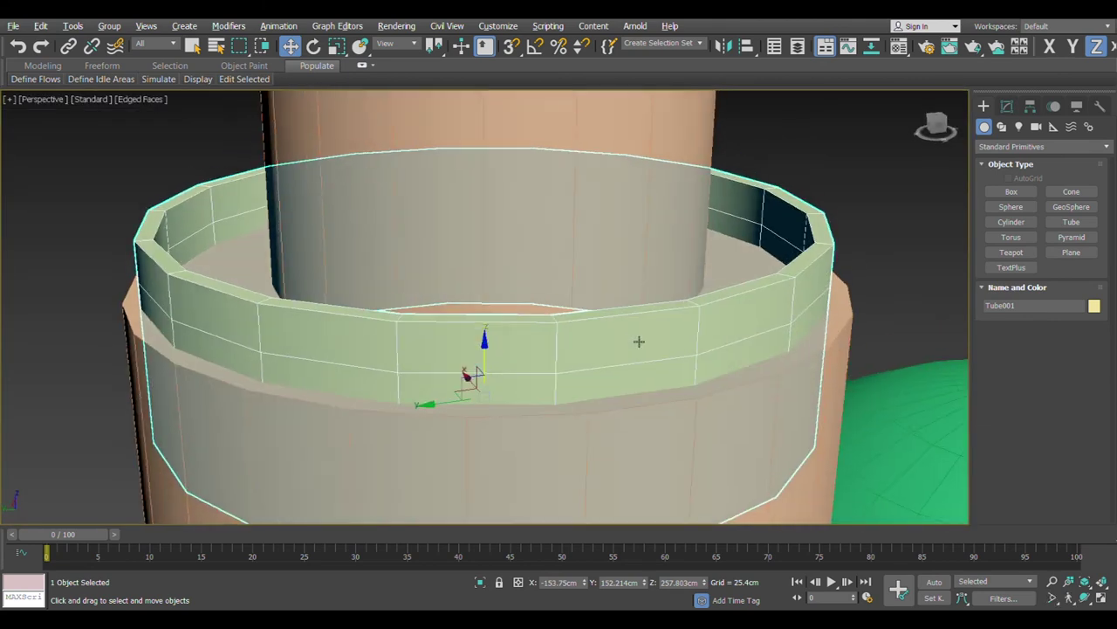
key("e")
key("r")
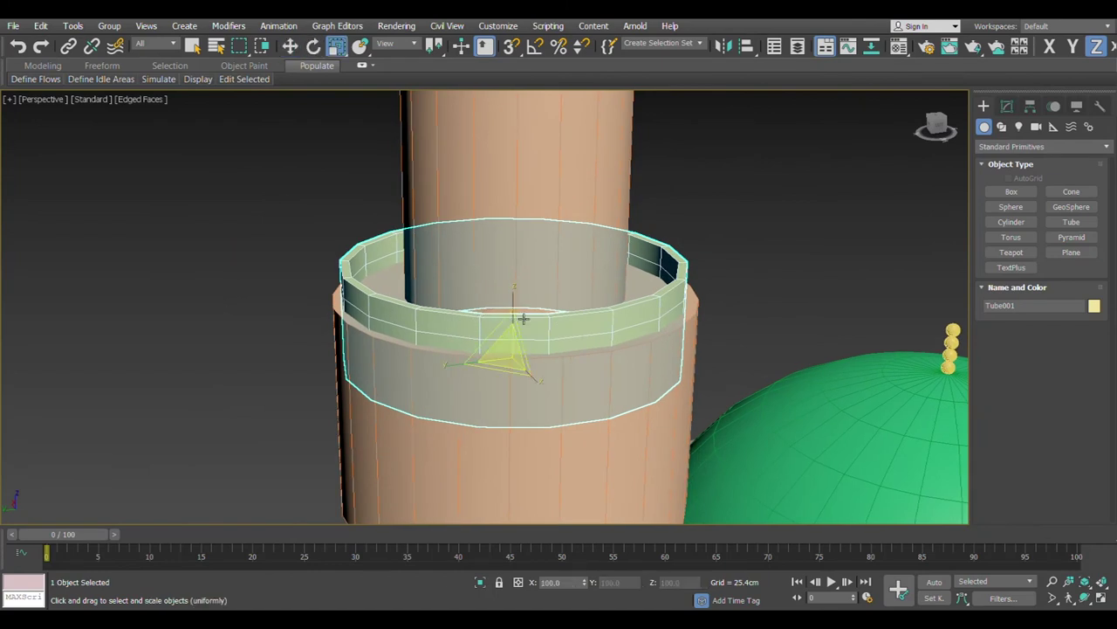
left_click_drag(517, 304, 526, 358)
key("w")
left_click_drag(513, 308, 513, 255)
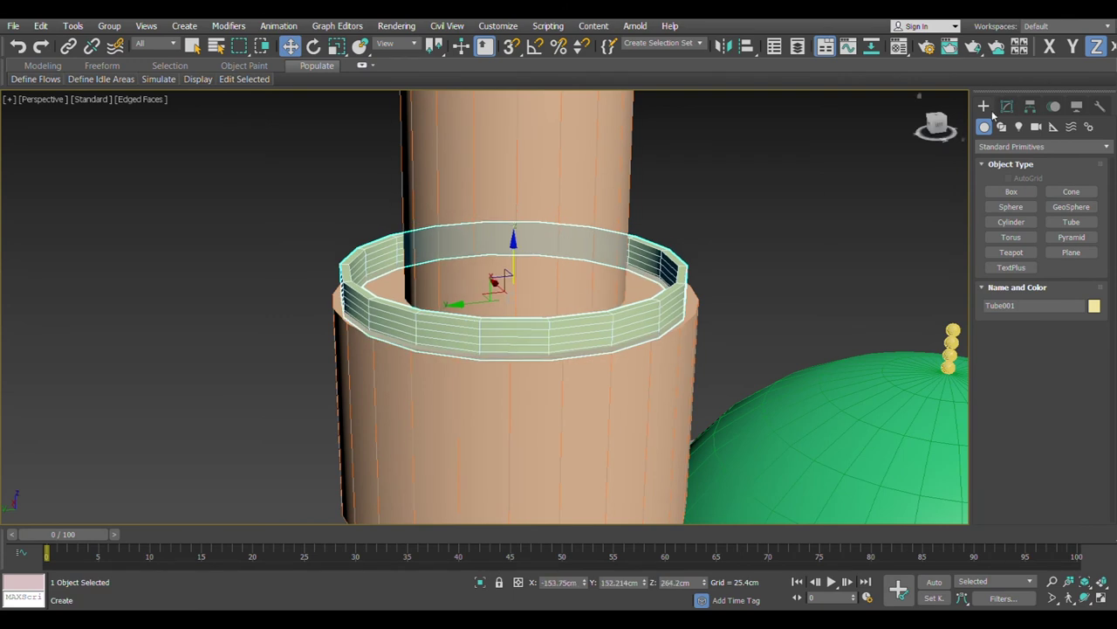
Set the tube to 1 height segment and 50 sides.
left_click(1007, 107)
mouse_move(1095, 347)
left_mouse_down()
mouse_move(1097, 377)
mouse_move(1095, 359)
left_mouse_up()
middle_click_drag(808, 282, 582, 300)
Deselect the tube, then maximize the Top view and zoom out over the mosque.
left_click(746, 248)
key("z")
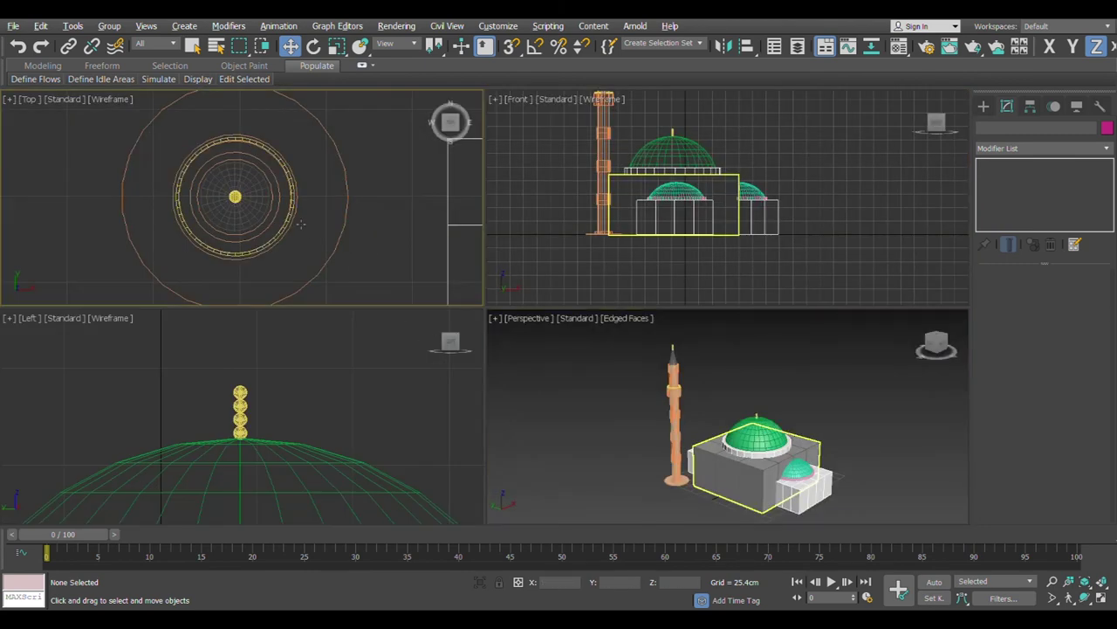
left_click(407, 271)
key("alt+w")
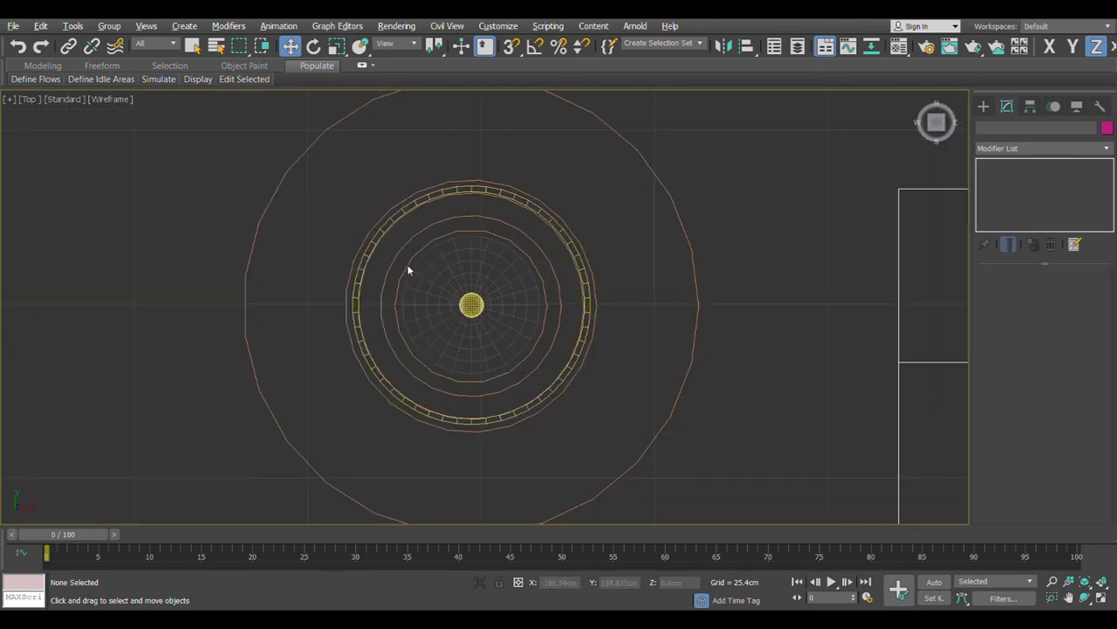
scroll(431, 278, "down", 8)
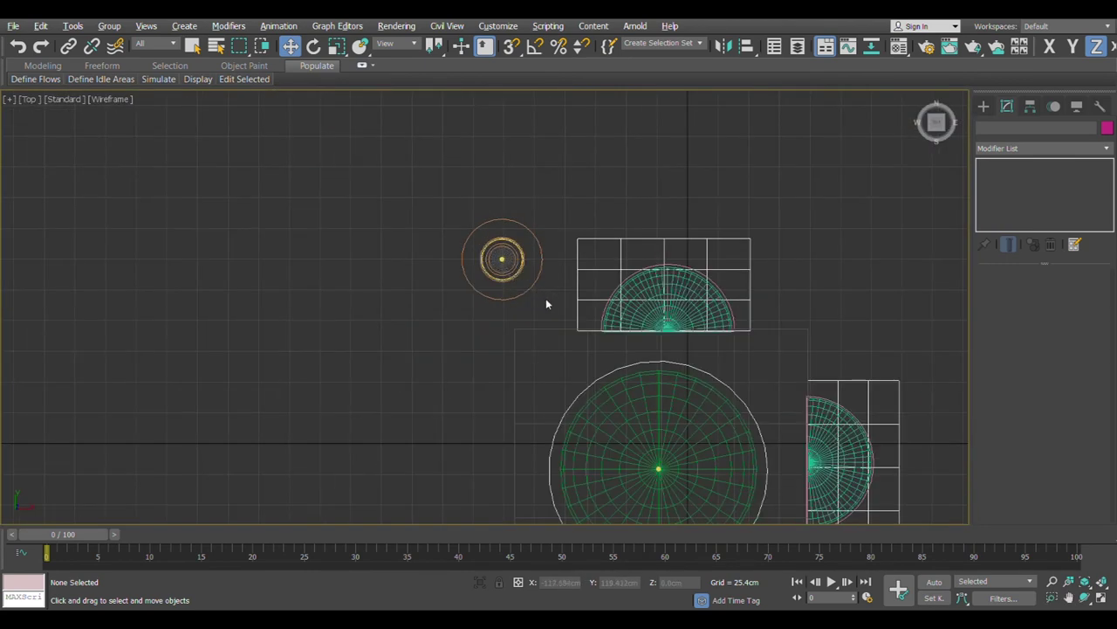
Clone the minaret to the mosque's other side, then copy both below for four corner minarets.
left_click(541, 297)
middle_click_drag(541, 297, 398, 299)
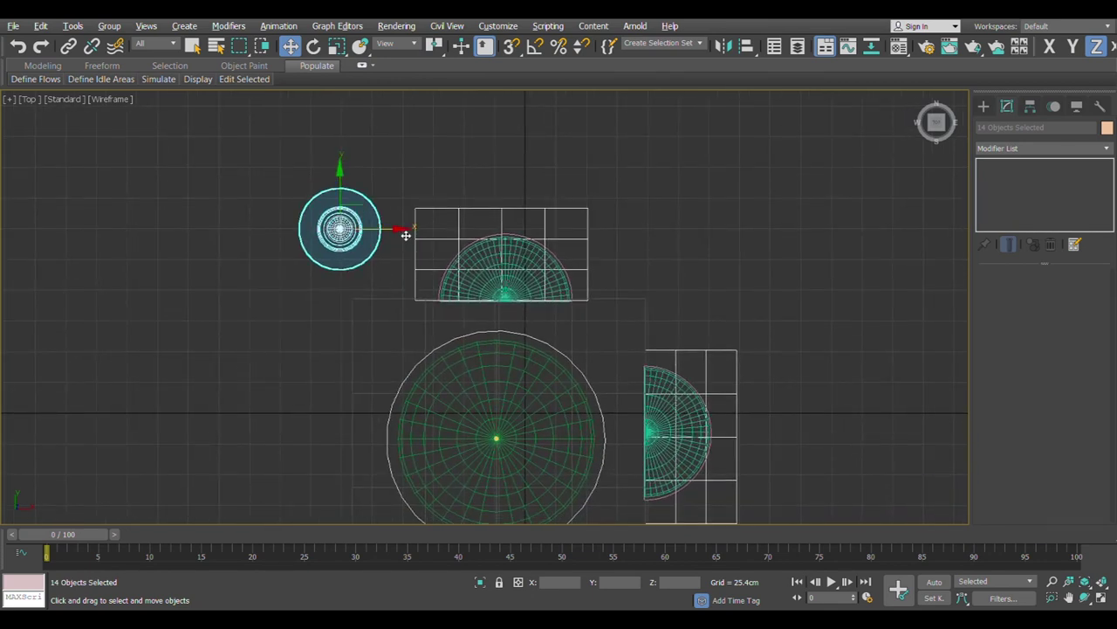
left_click_drag(415, 232, 743, 246, "shift")
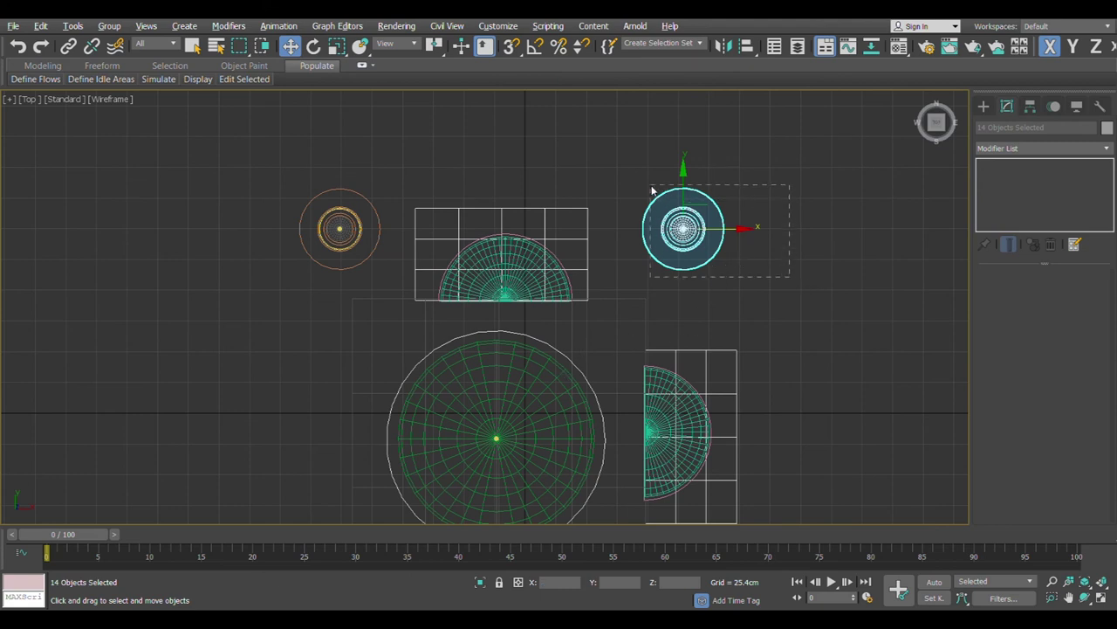
left_click_drag(387, 274, 292, 194, "ctrl")
scroll(394, 208, "down", 6)
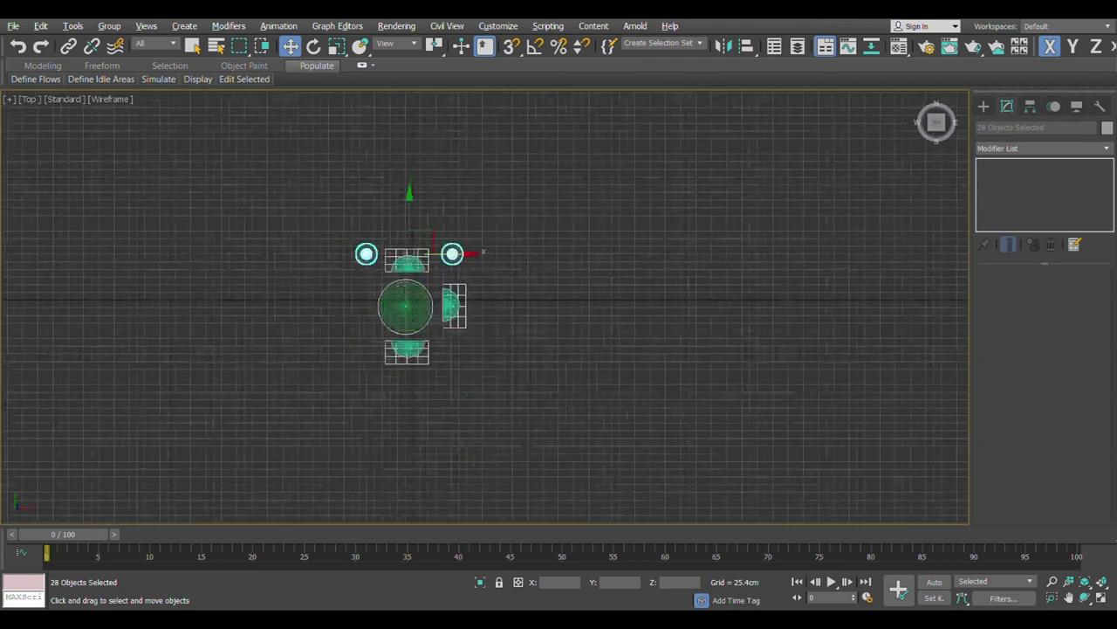
middle_click_drag(416, 252, 430, 212)
left_click_drag(425, 157, 419, 256, "shift")
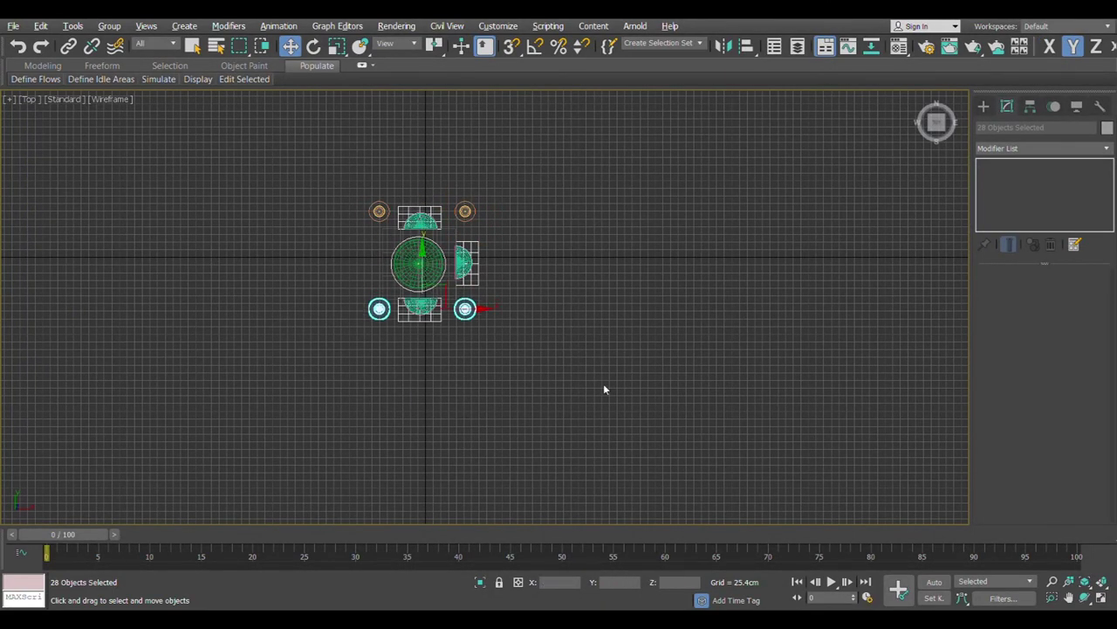
Orbit the maximized Perspective view to check all four minarets around the mosque.
key("alt+w")
right_click(576, 381)
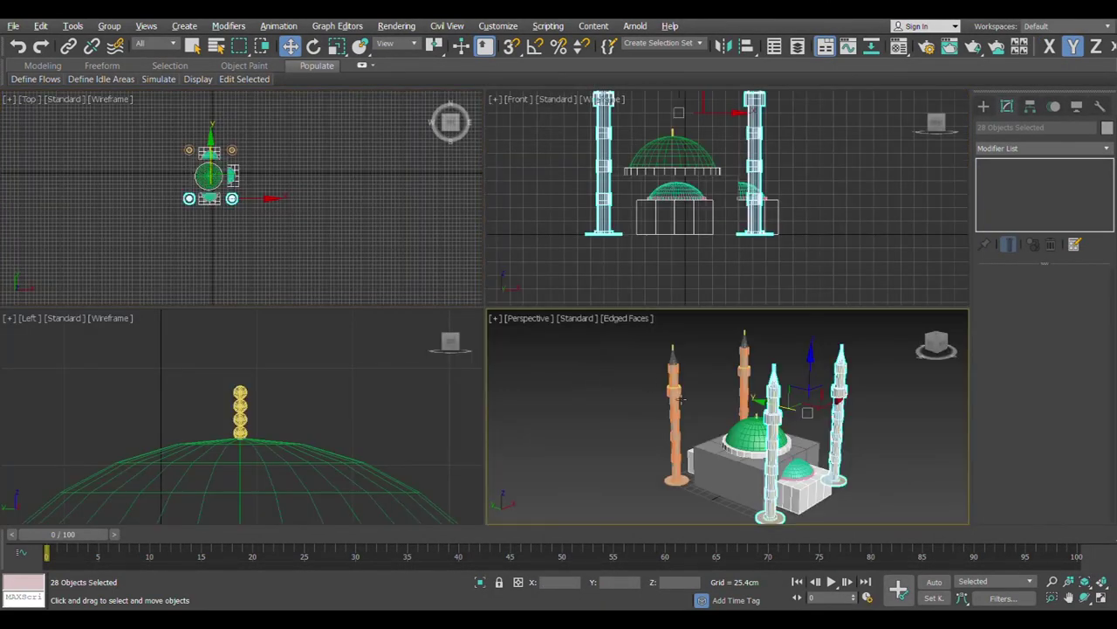
key("alt+w")
middle_click_drag(577, 380, 530, 342, "alt")
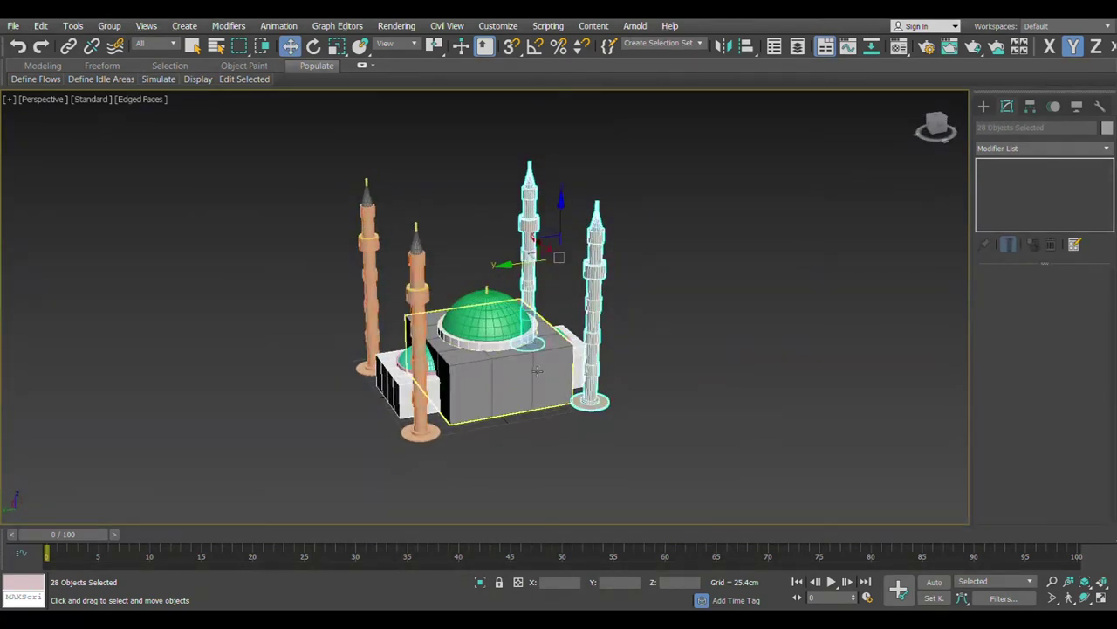
middle_click_drag(535, 382, 512, 378, "alt")
scroll(482, 385, "up", 2)
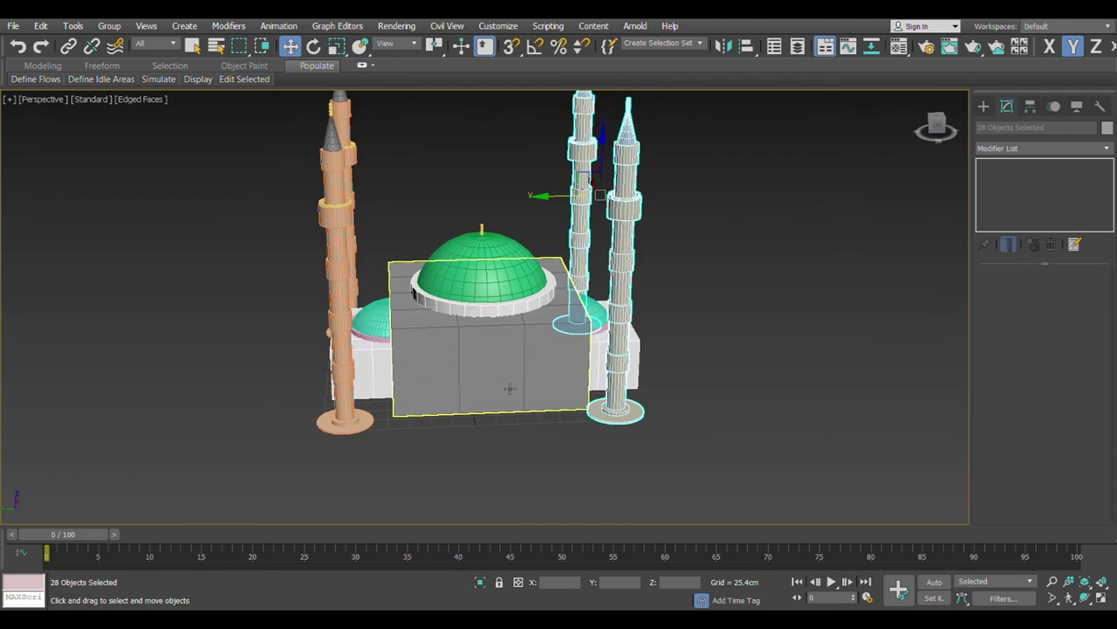
middle_click_drag(463, 420, 441, 409)
Maximize the Top view and zoom to the selected mosque objects.
key("alt+w")
right_click(304, 194)
key("alt+w")
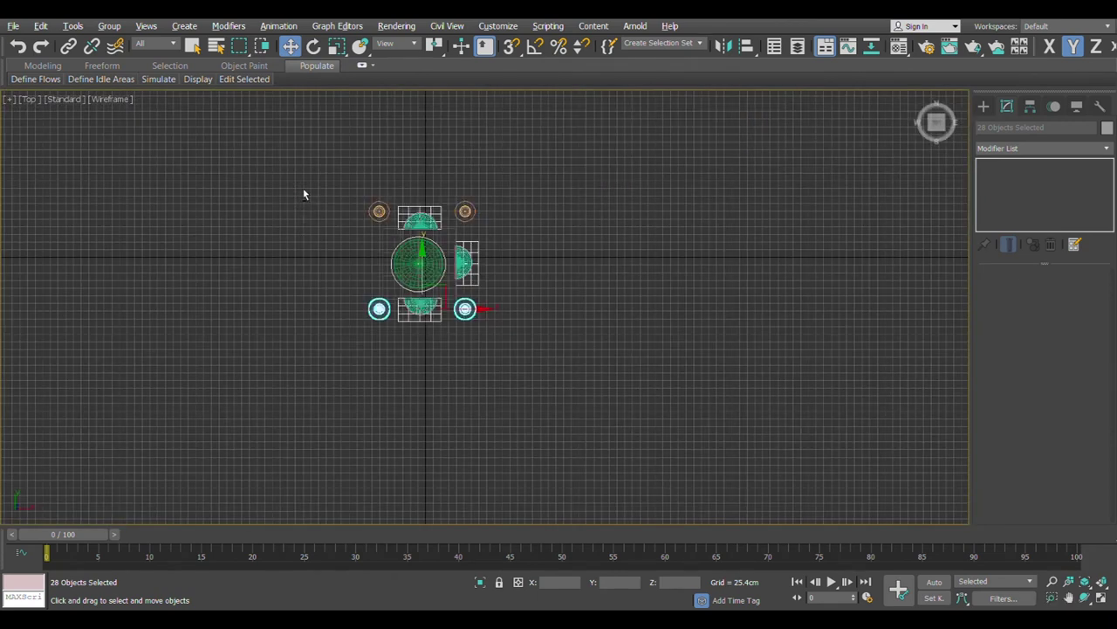
key("z")
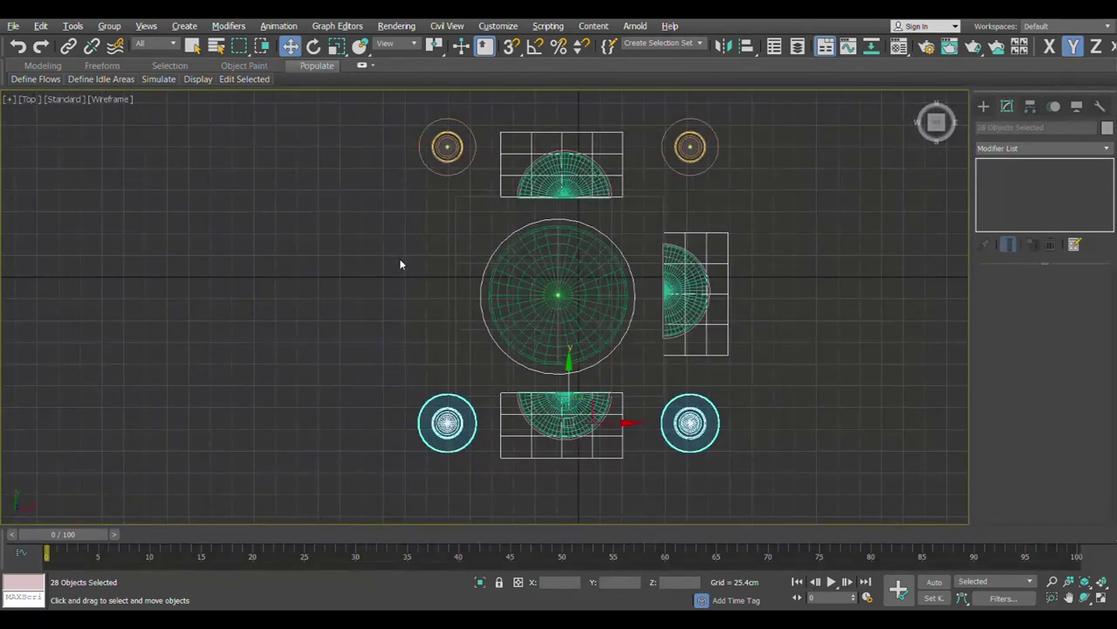
scroll(401, 267, "up", 3)
Draw a Box left of the main dome, 43.425 cm tall.
left_click(983, 106)
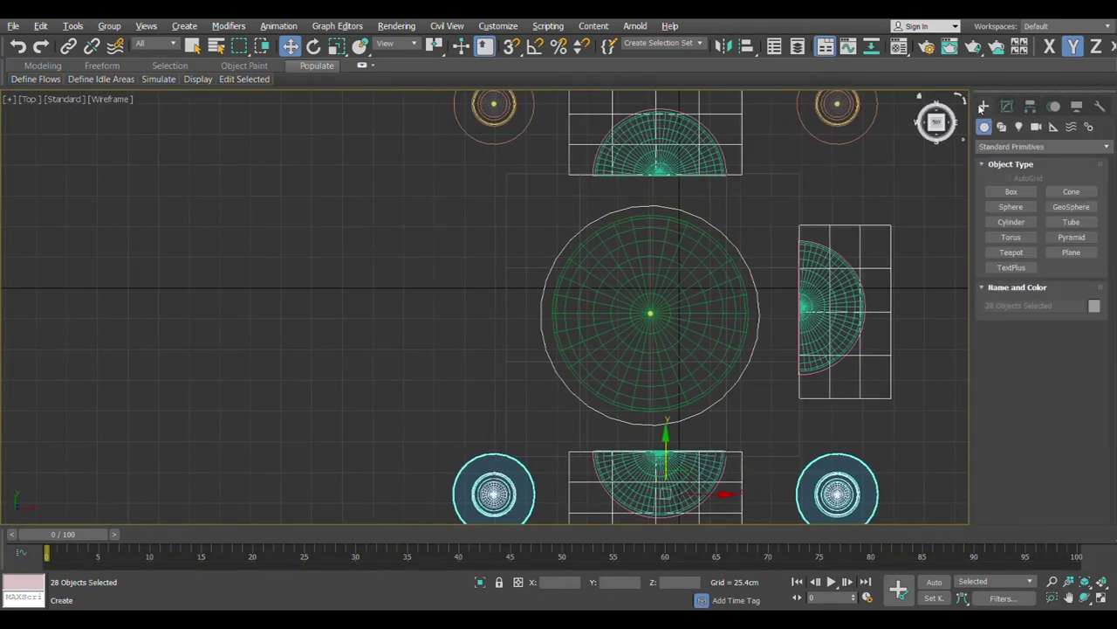
left_click(1011, 191)
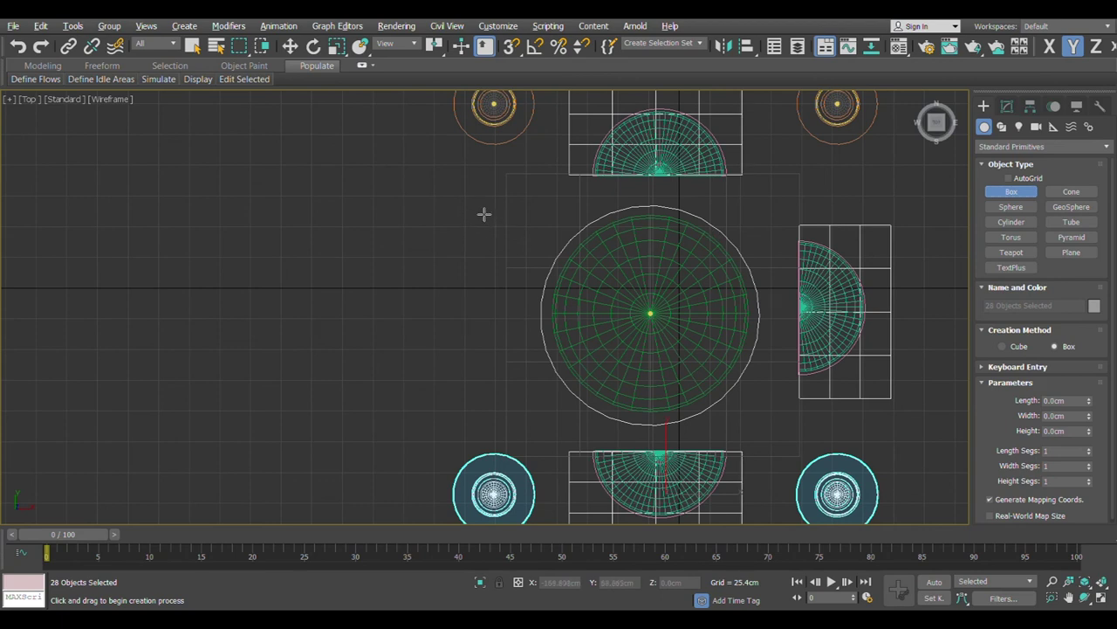
left_click_drag(474, 204, 520, 443)
left_click(529, 439)
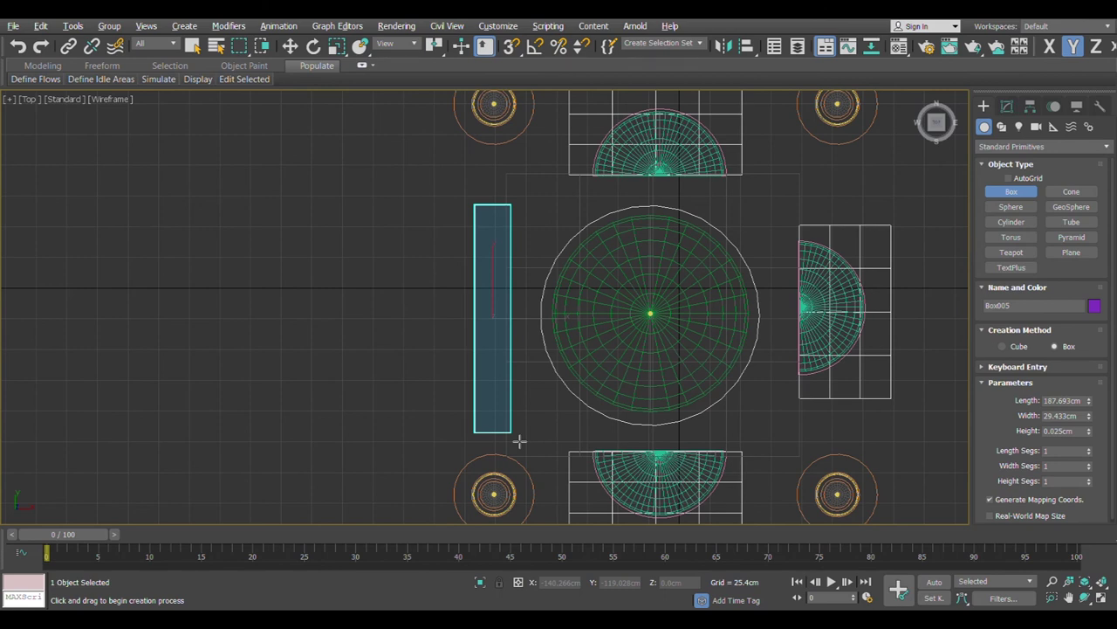
left_click(544, 386)
Scale the box taller along Z to 211.643 in the Perspective view.
key("alt+w")
key("alt+w")
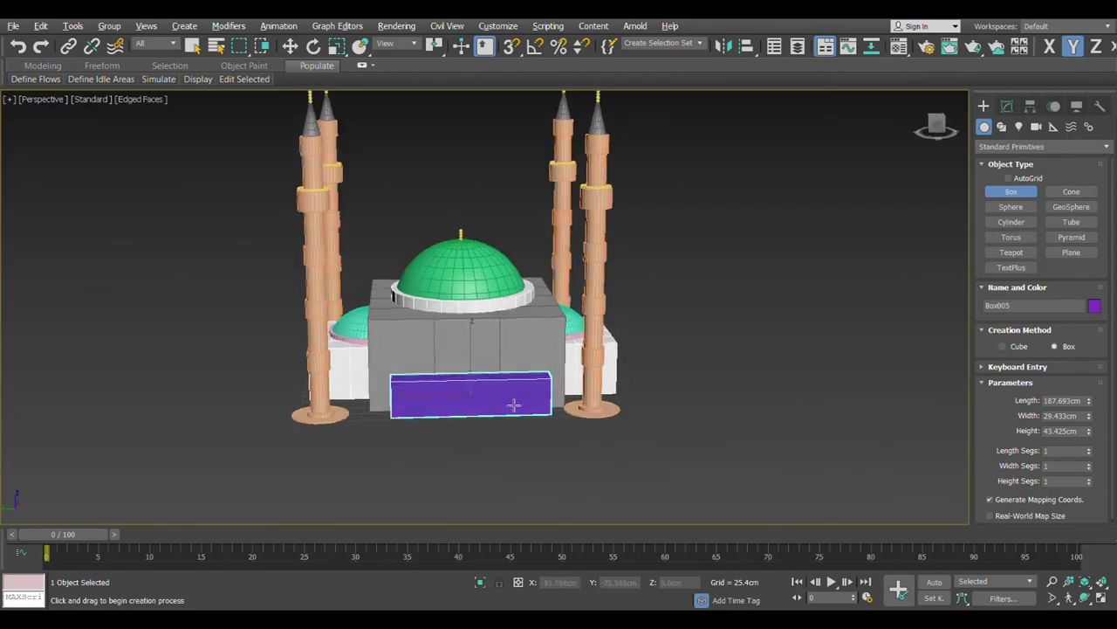
scroll(488, 411, "up", 5)
key("e")
key("r")
key("e")
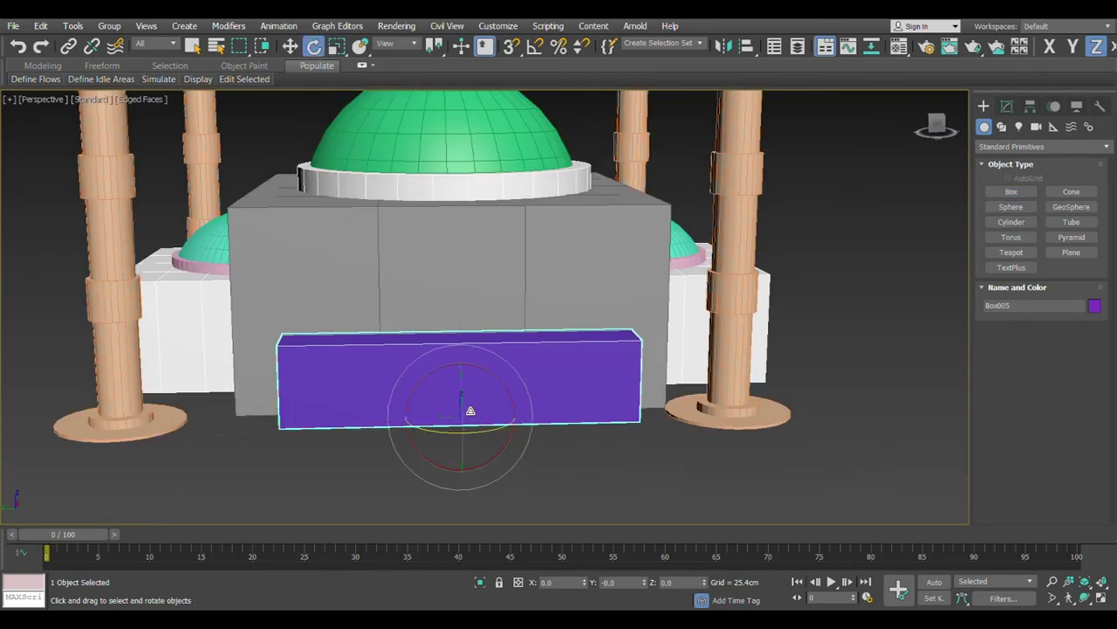
key("r")
key("t")
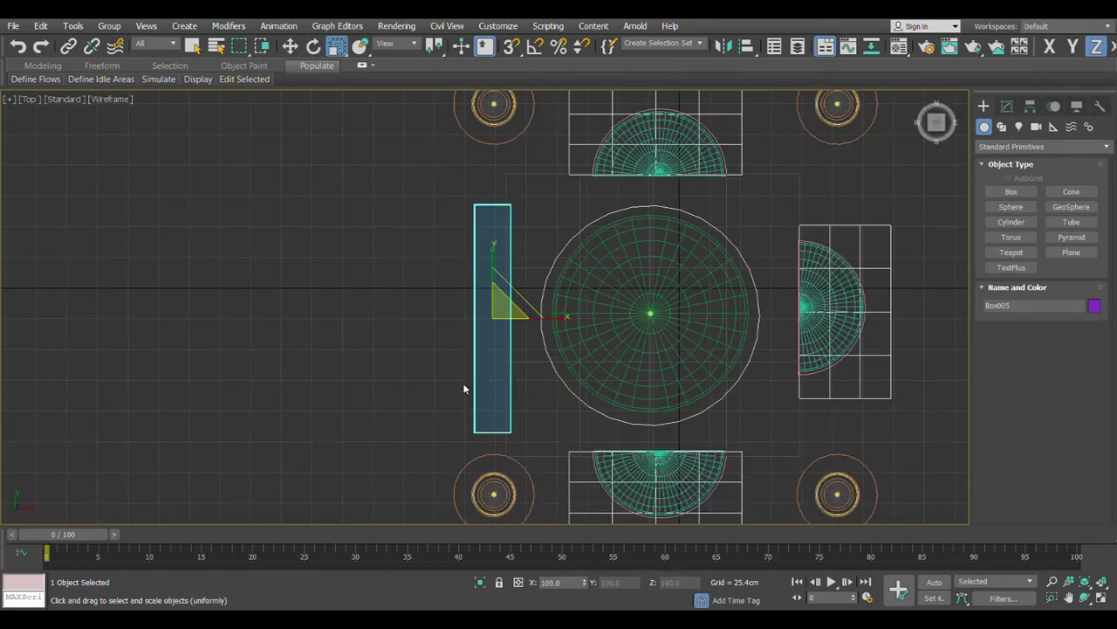
key("p")
left_click_drag(464, 366, 467, 320)
middle_click_drag(466, 320, 481, 393, "alt")
scroll(480, 392, "down", 4)
scroll(449, 399, "up", 1)
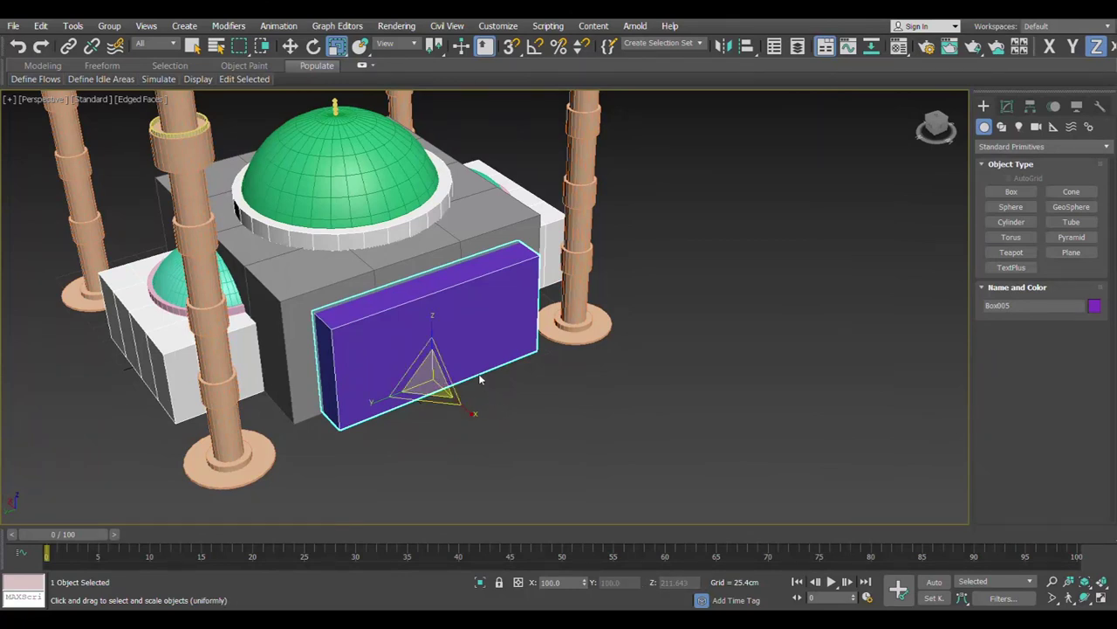
middle_click_drag(497, 388, 499, 413, "alt")
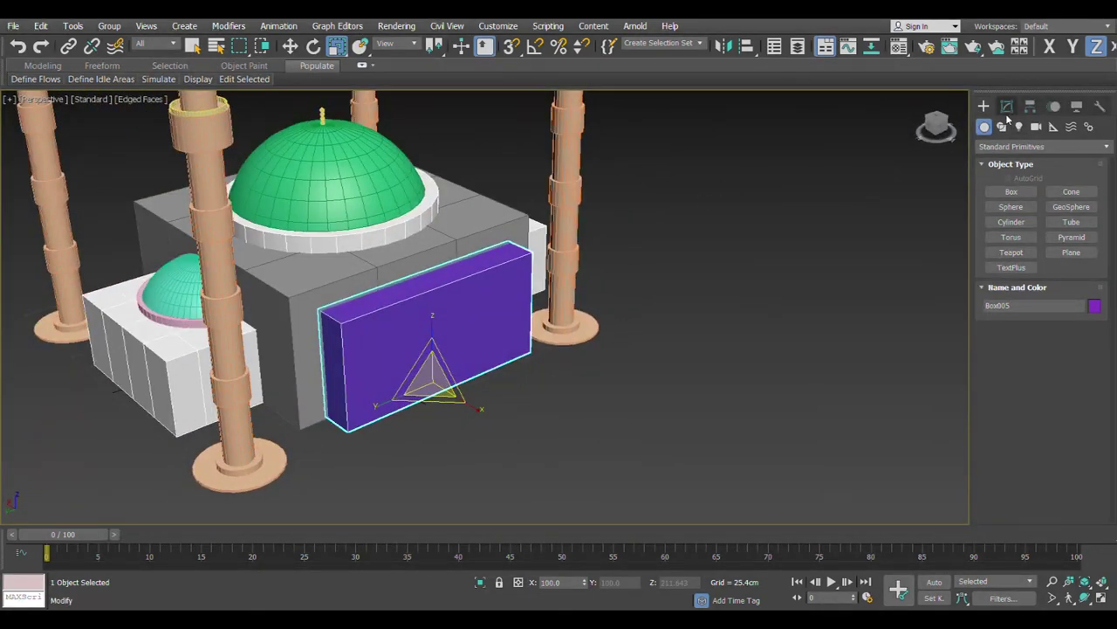
Make the box See-Through with Alt+X, deselect it, and orbit higher.
left_click(1007, 106)
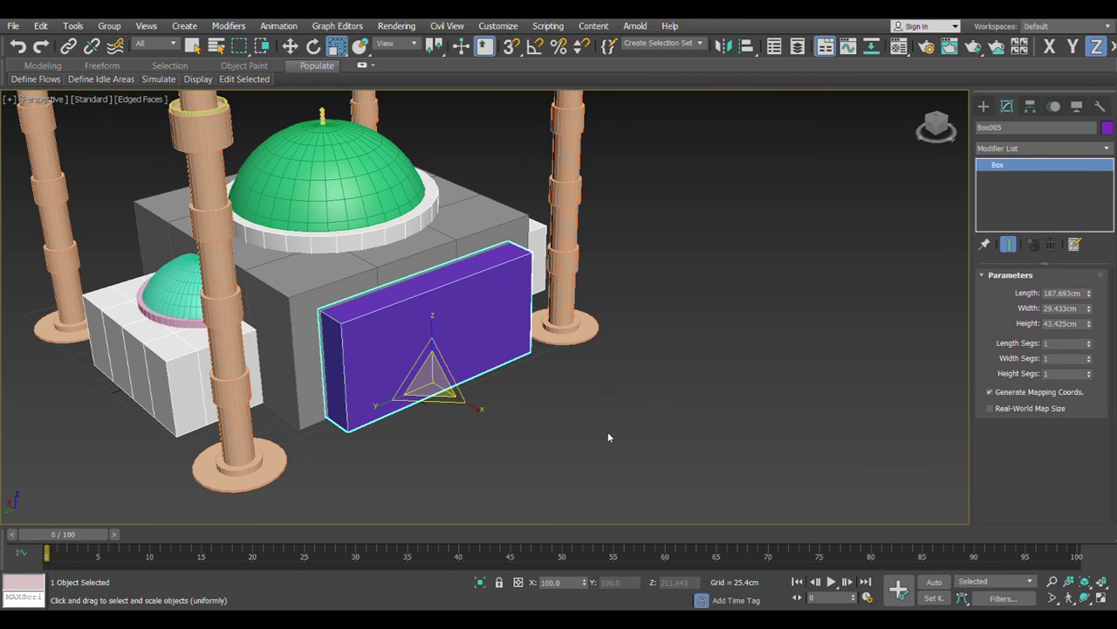
key("alt+x")
left_click(581, 423)
scroll(582, 422, "down", 5)
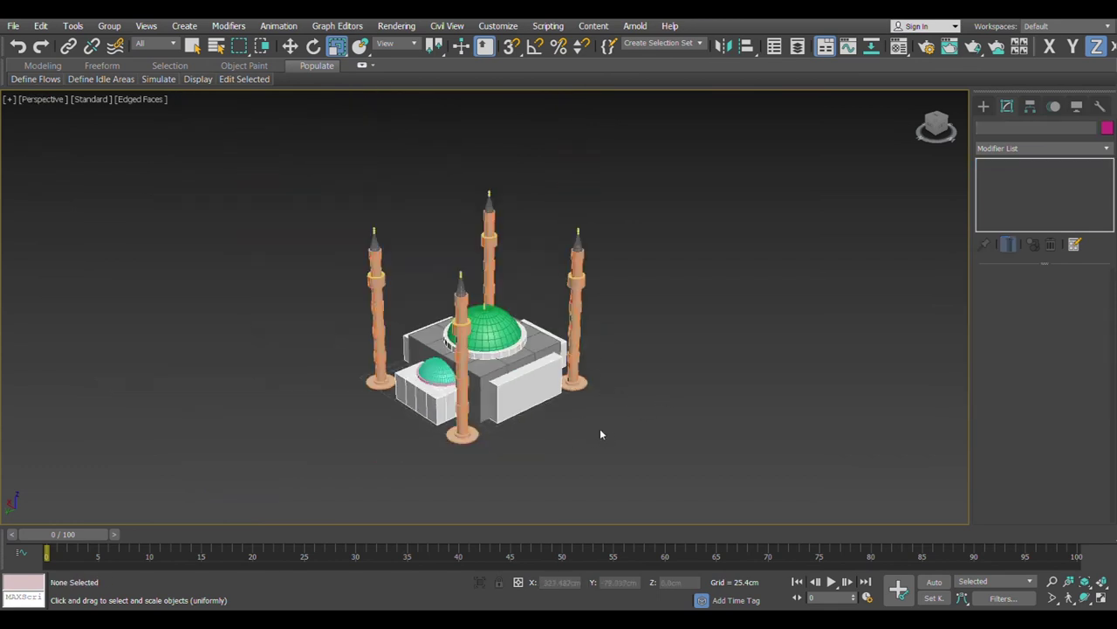
middle_click_drag(602, 434, 574, 448, "alt")
scroll(437, 450, "up", 3)
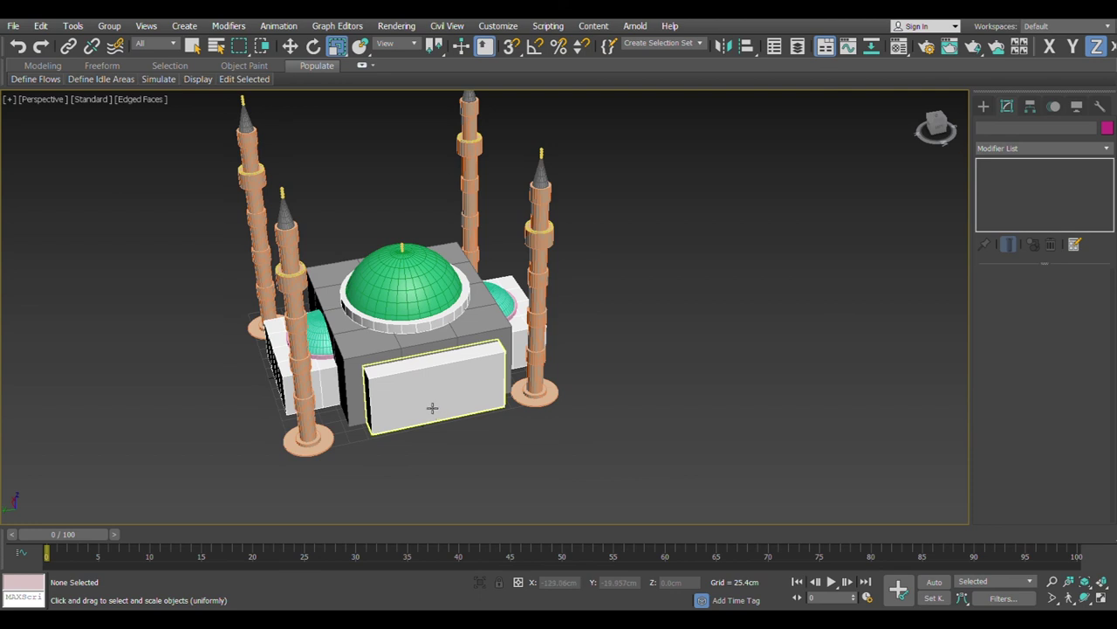
Create a C-Ext from Extended Primitives, setting its outline, height and wall width.
left_click(984, 106)
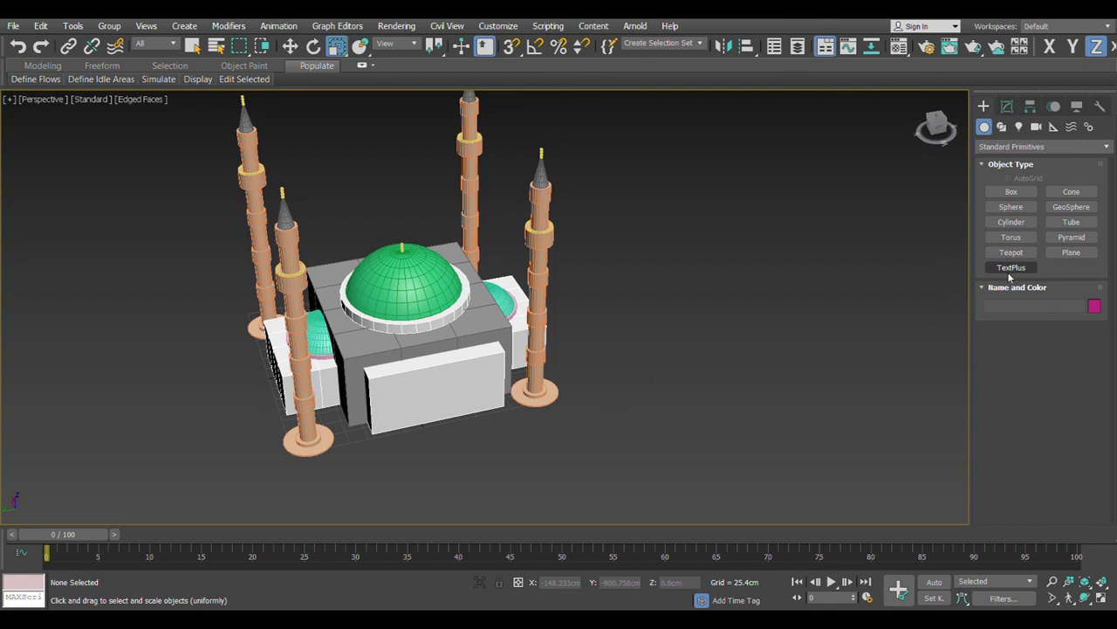
left_click(1013, 146)
left_click(1010, 158)
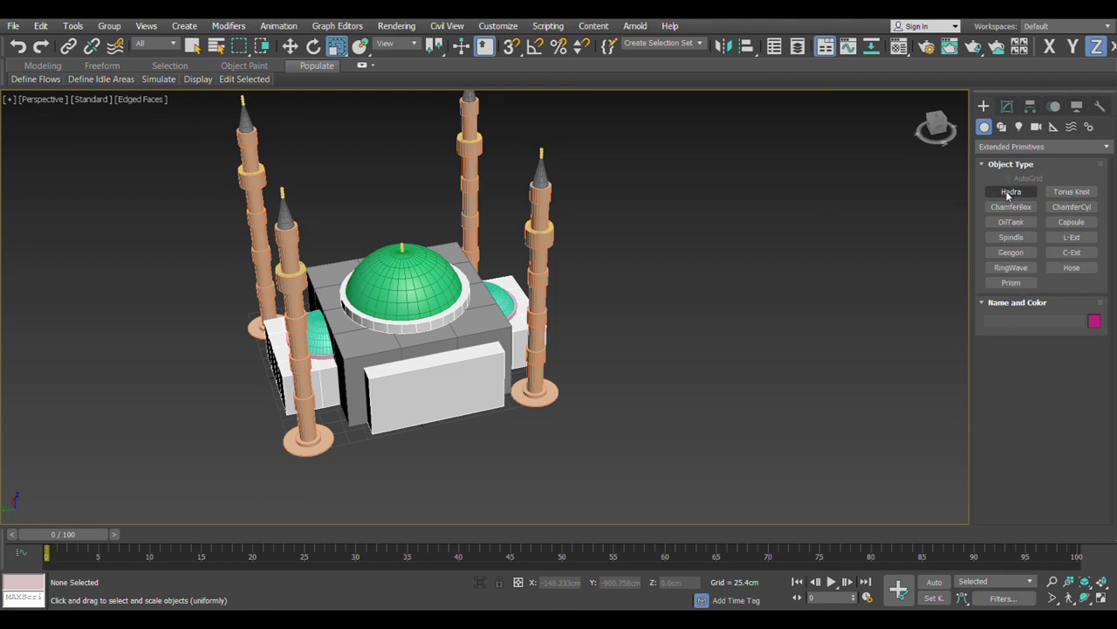
left_click(1069, 253)
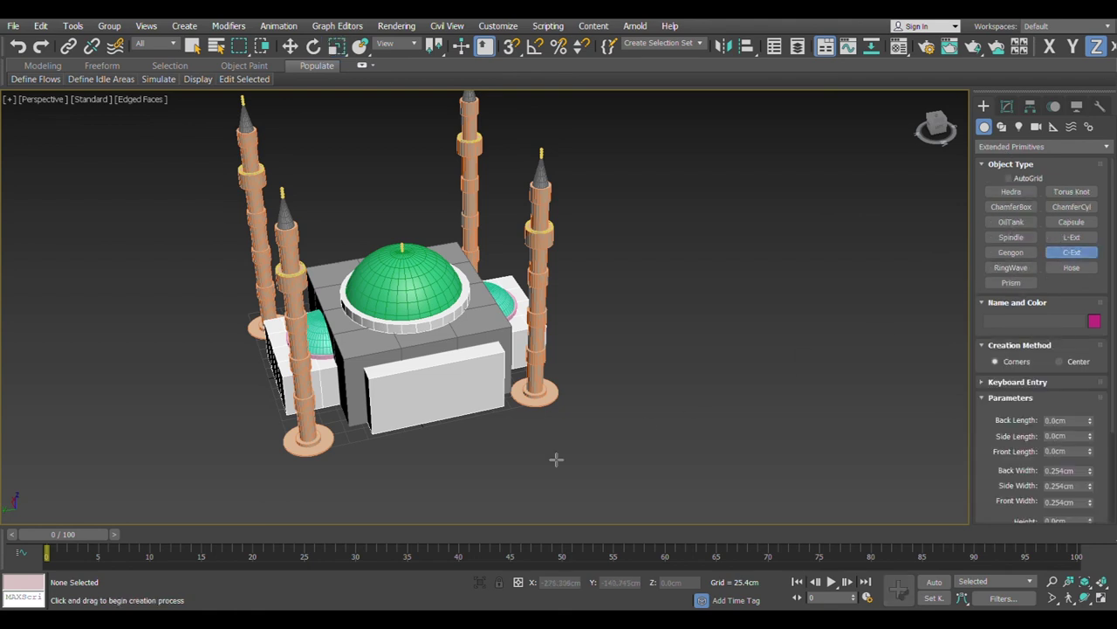
left_click_drag(618, 395, 801, 420)
left_click(799, 401)
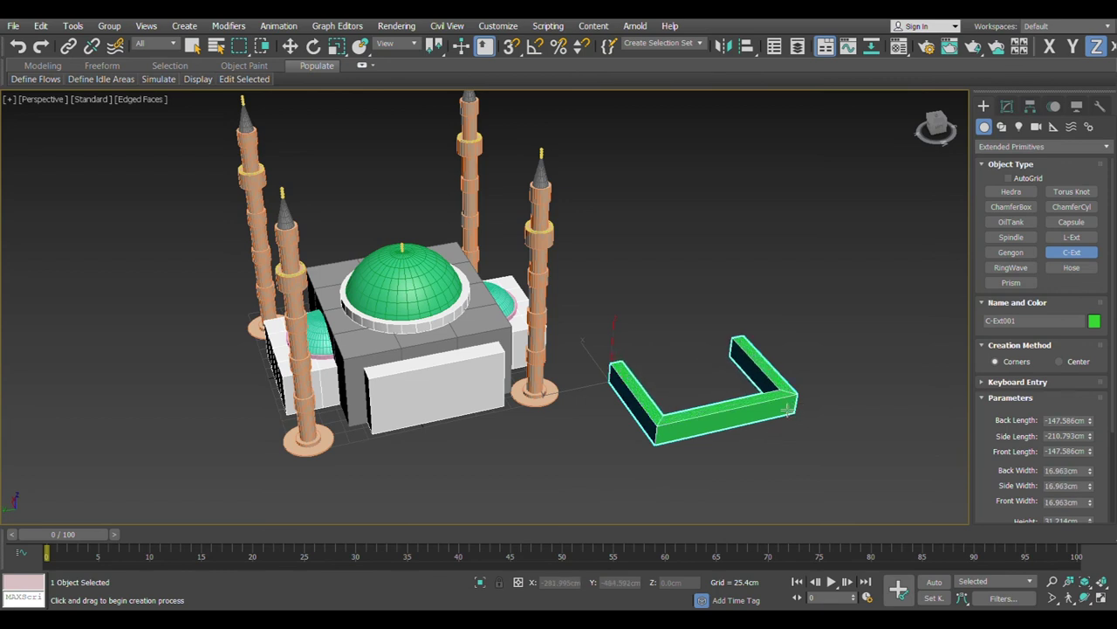
left_click(785, 409)
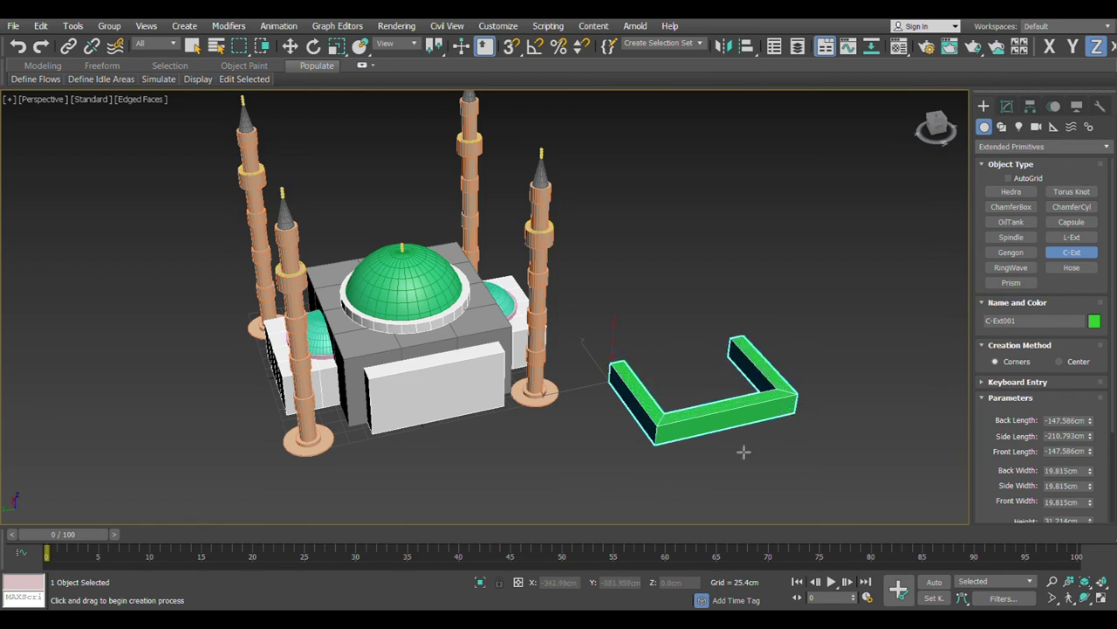
Stand the C-Ext upright with a 90° Y rotation and uniformly scale it to 57%.
key("e")
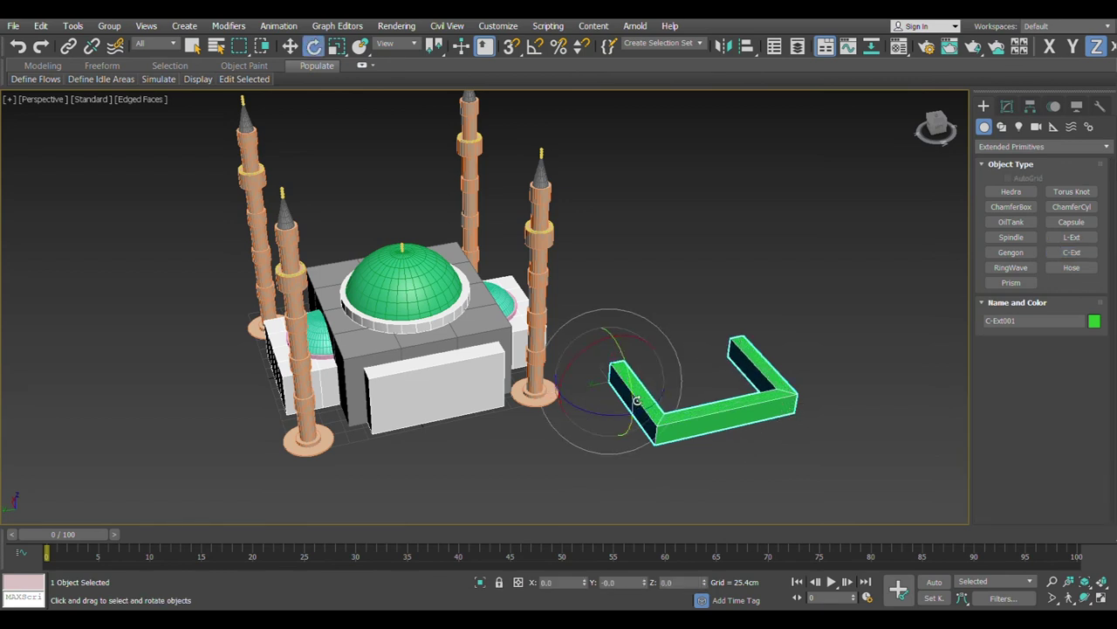
left_click_drag(638, 401, 627, 371)
left_click_drag(593, 305, 594, 305)
left_click(630, 582)
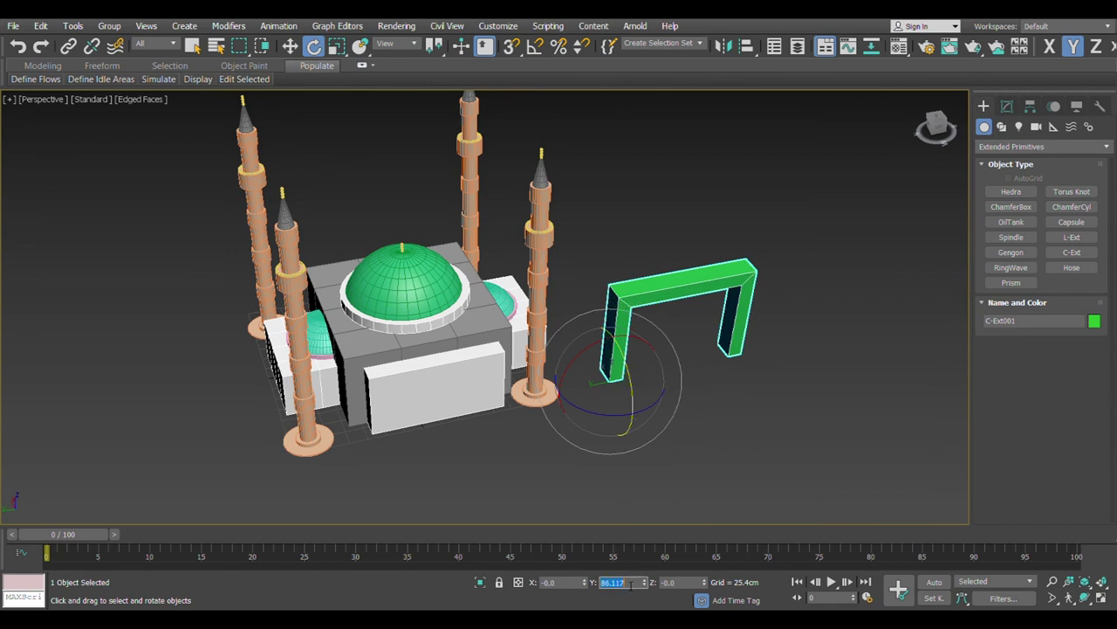
type("90")
key("Return")
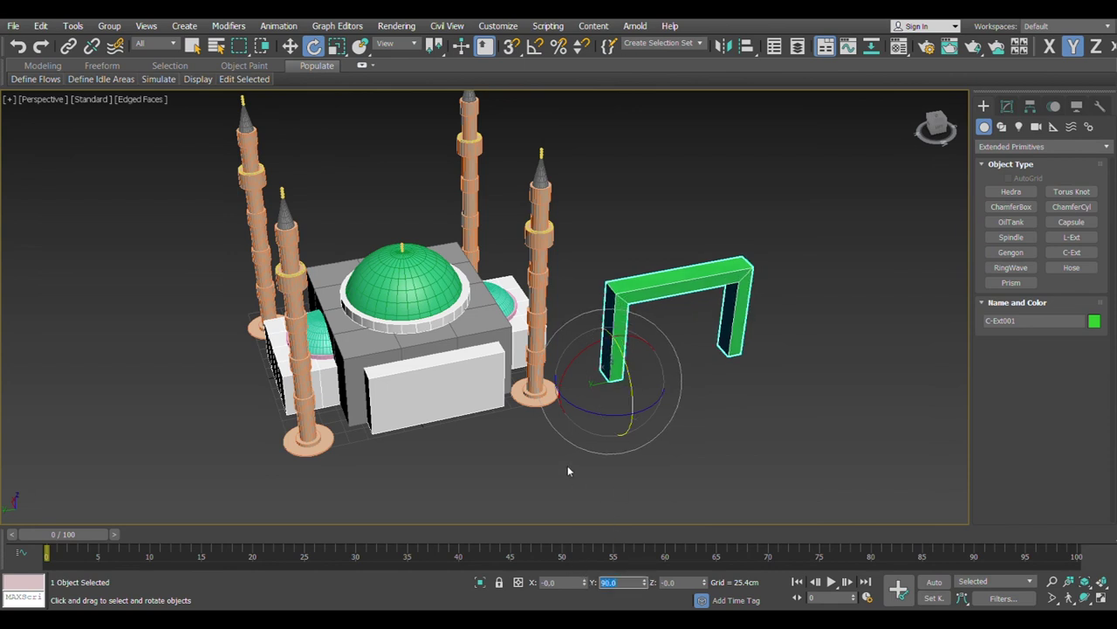
middle_click_drag(568, 472, 520, 454)
key("r")
left_click_drag(572, 403, 596, 448)
Move the C-Ext in the Top view until it sits against the tall entrance box.
key("alt+w")
Deselect the C-Ext and orbit the Perspective view around the mosque entrance.
key("alt+w")
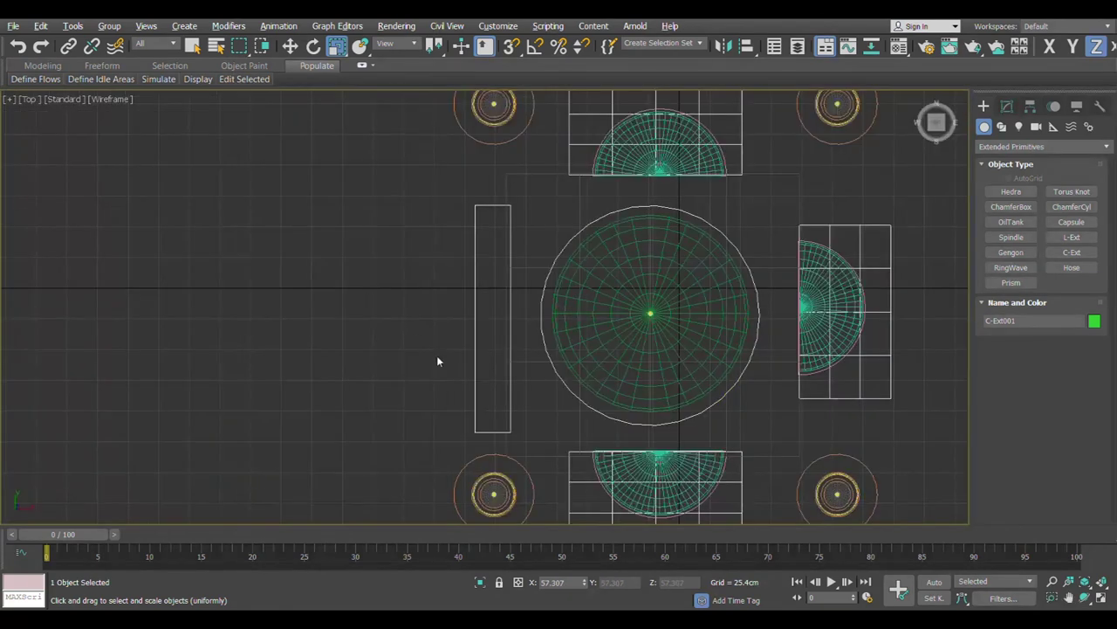
scroll(427, 334, "down", 2)
scroll(428, 334, "down", 5)
key("w")
left_click_drag(436, 398, 425, 314)
scroll(425, 314, "up", 7)
scroll(434, 322, "up", 3)
left_click_drag(399, 270, 451, 259)
key("alt+w")
right_click(640, 411)
key("alt+w")
left_click(594, 376)
middle_click_drag(592, 376, 518, 413, "alt")
scroll(564, 396, "down", 3)
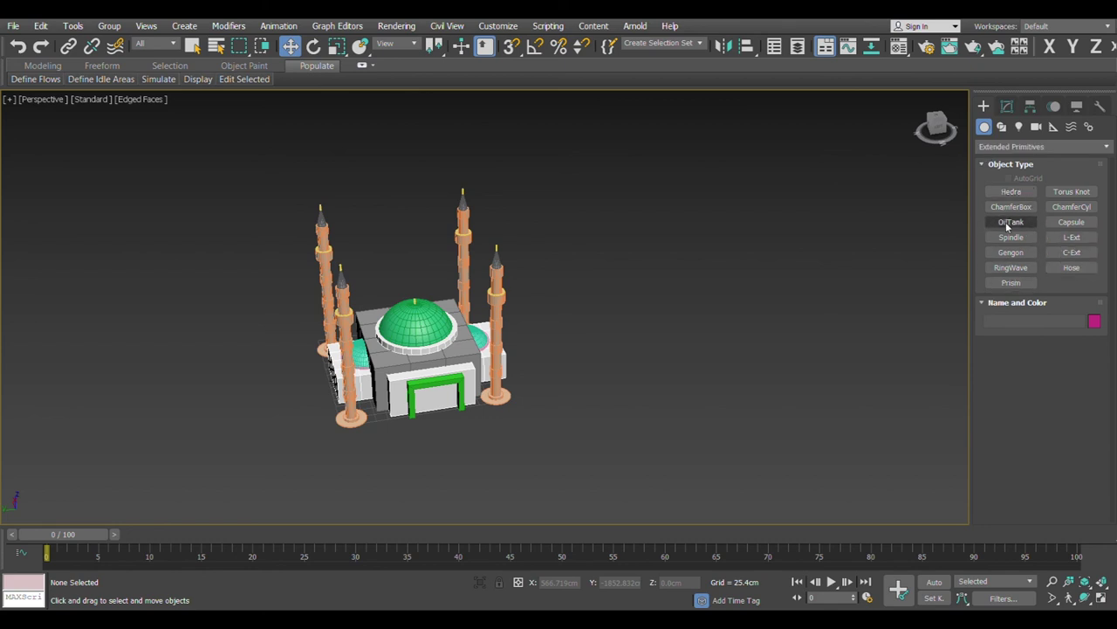
Draw a large Plane around the mosque and move it underneath as ground.
left_click(986, 128)
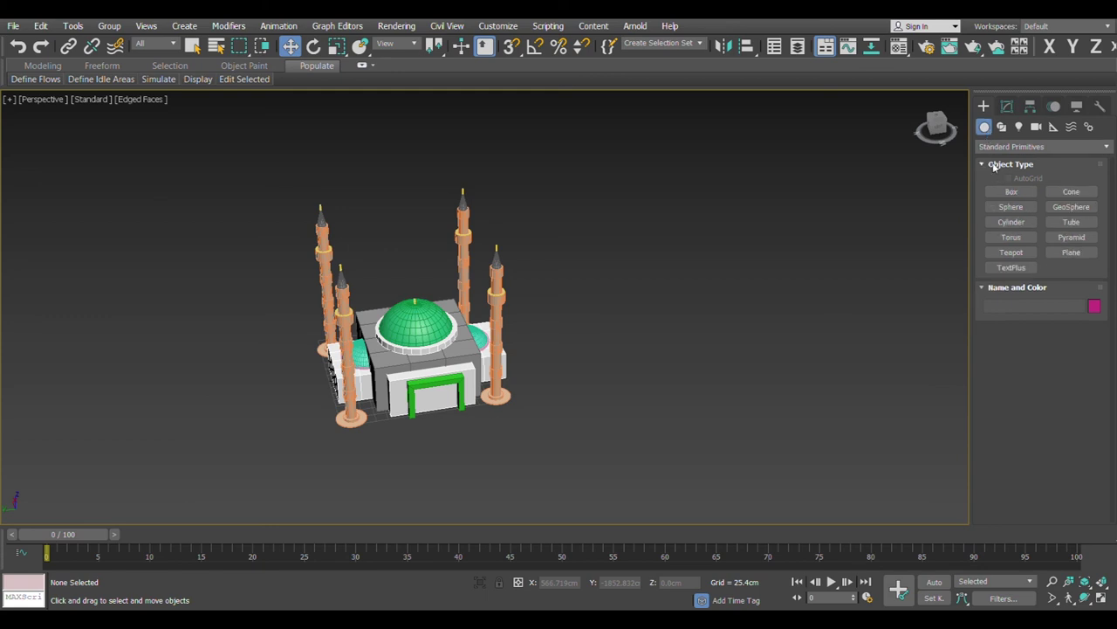
left_click(1071, 252)
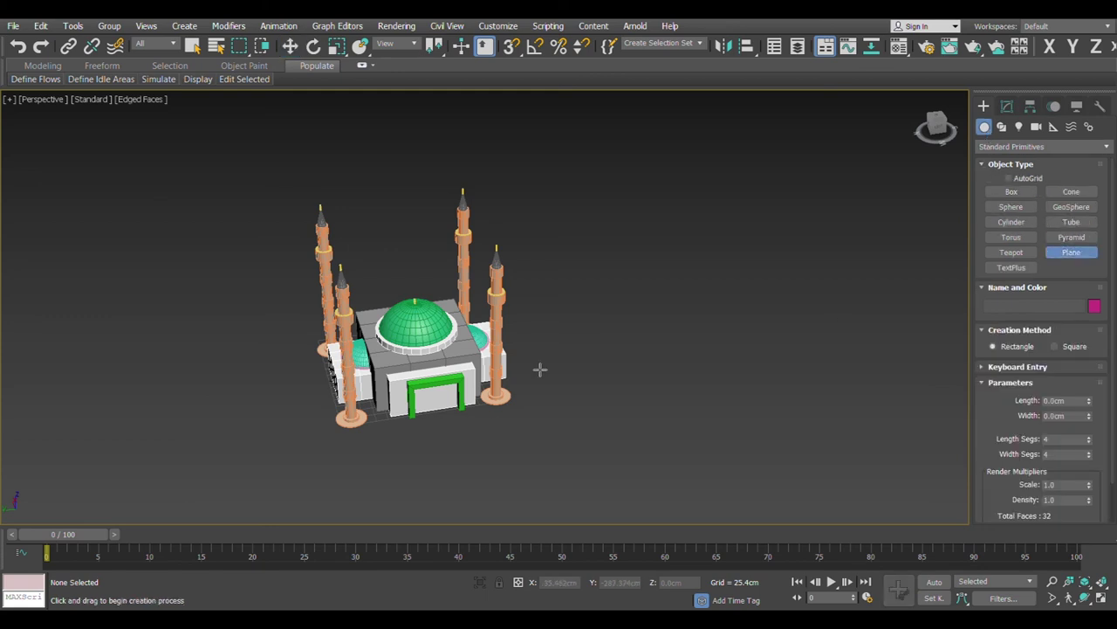
scroll(535, 358, "down", 8)
left_click_drag(371, 287, 825, 420)
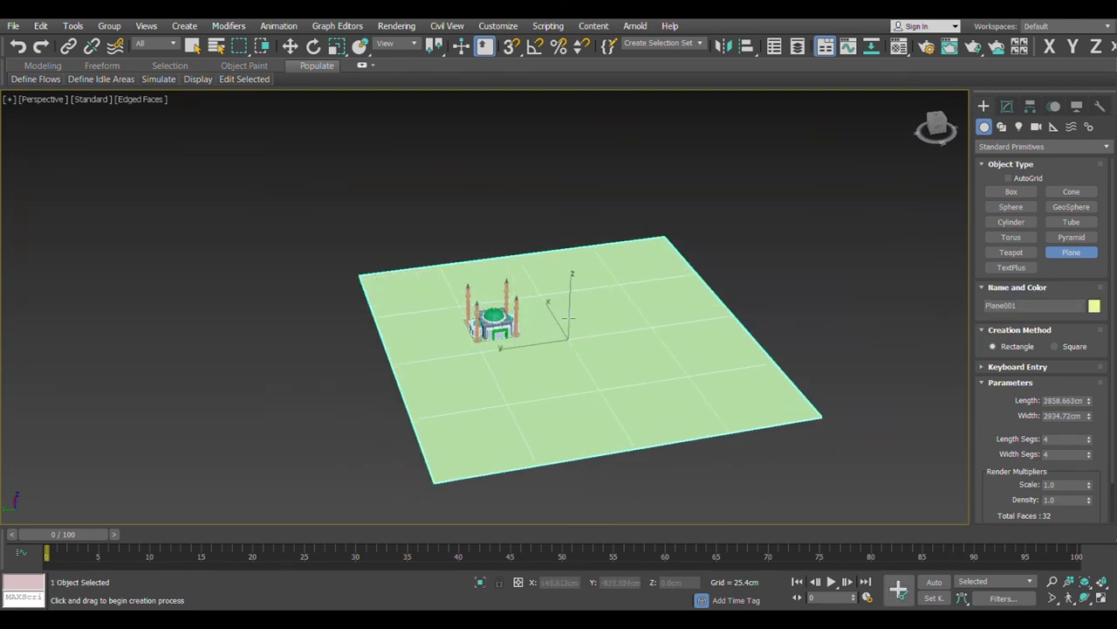
key("w")
left_click_drag(517, 352, 486, 302)
Deselect the plane, orbit to a front view and zoom in close on the mosque.
left_click(1007, 106)
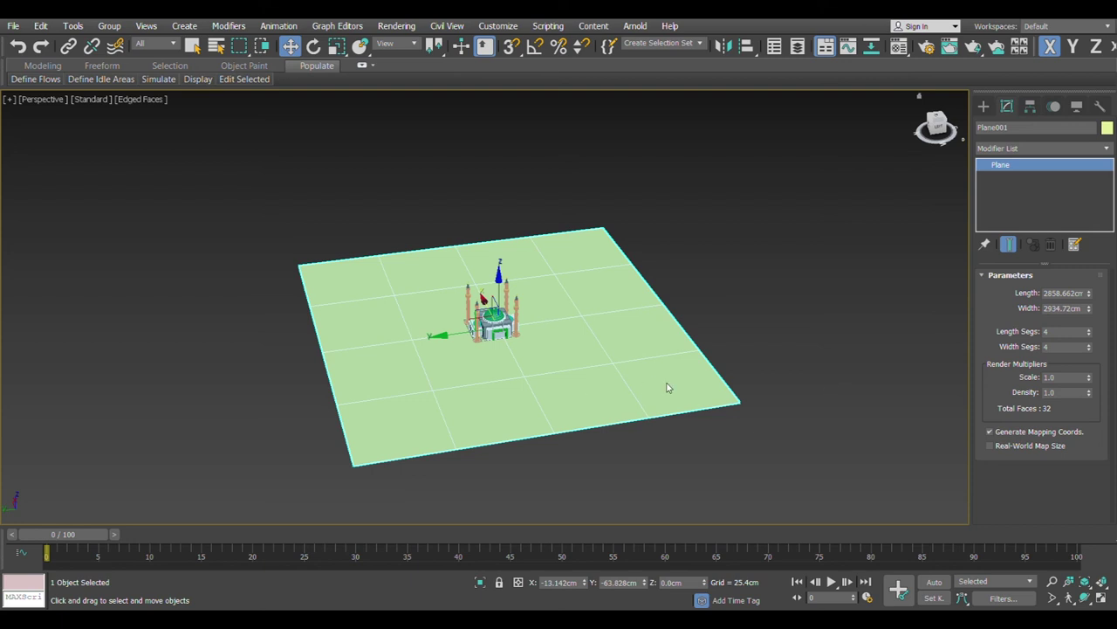
left_click(608, 433)
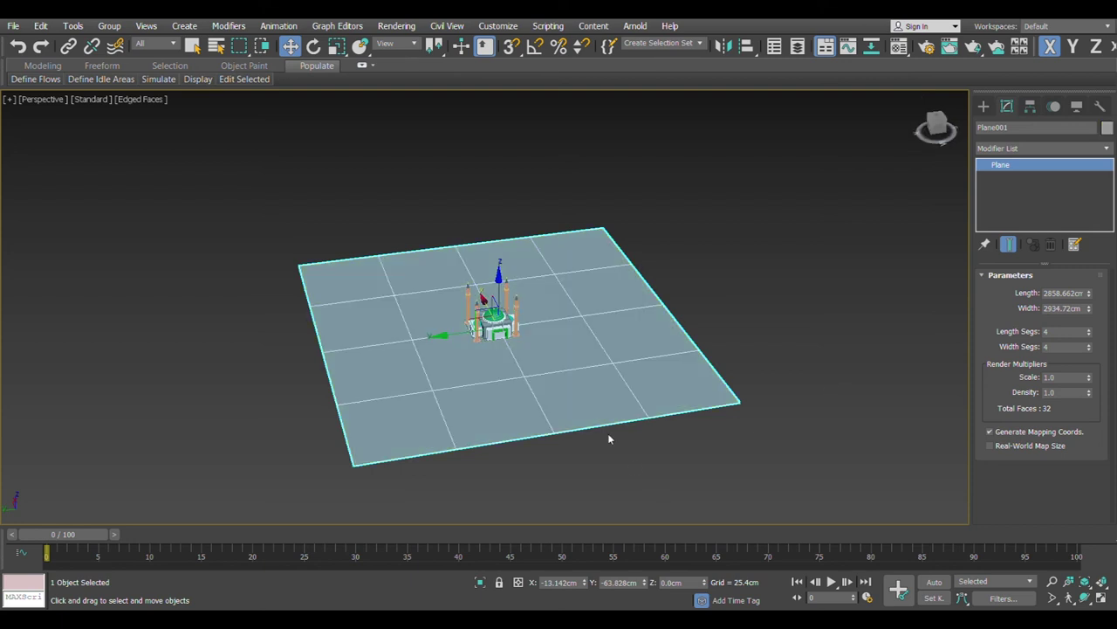
scroll(756, 324, "up", 5)
middle_click_drag(524, 310, 499, 321, "alt")
scroll(505, 288, "up", 2)
scroll(521, 312, "up", 3)
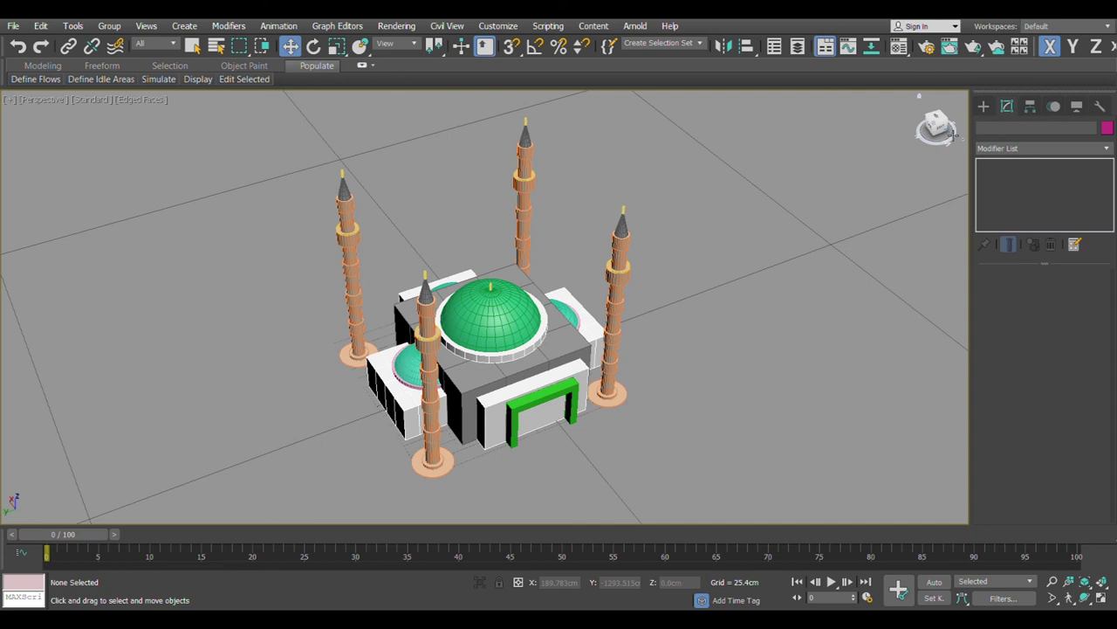
Constrain movement to XY with F8 and render a production preview of the mosque.
key("F8")
left_click(950, 46)
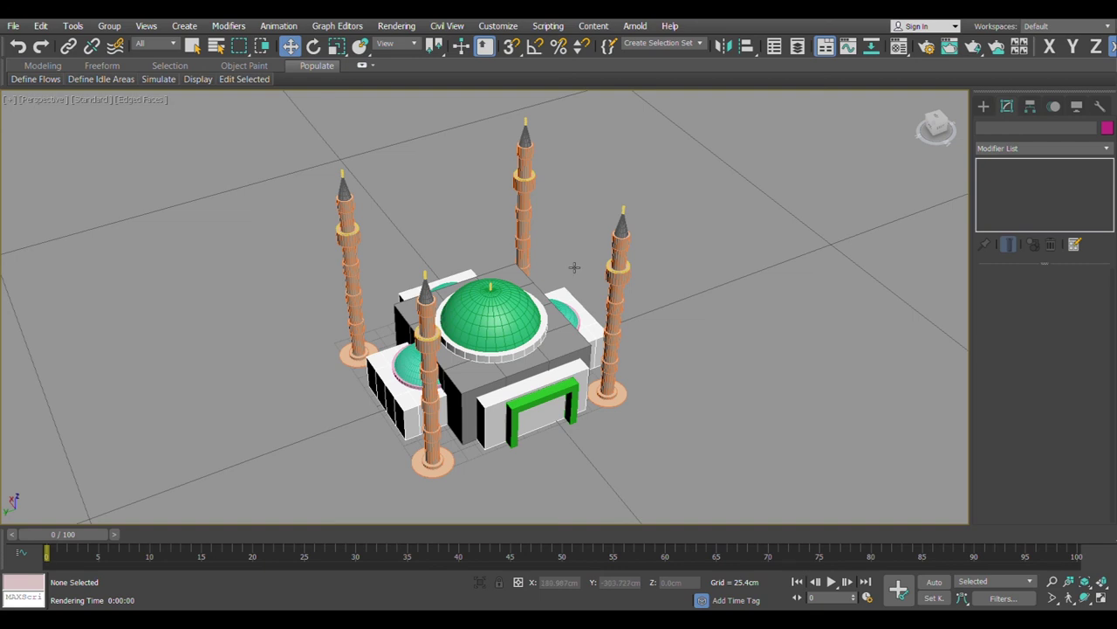
scroll(574, 267, "up", 5)
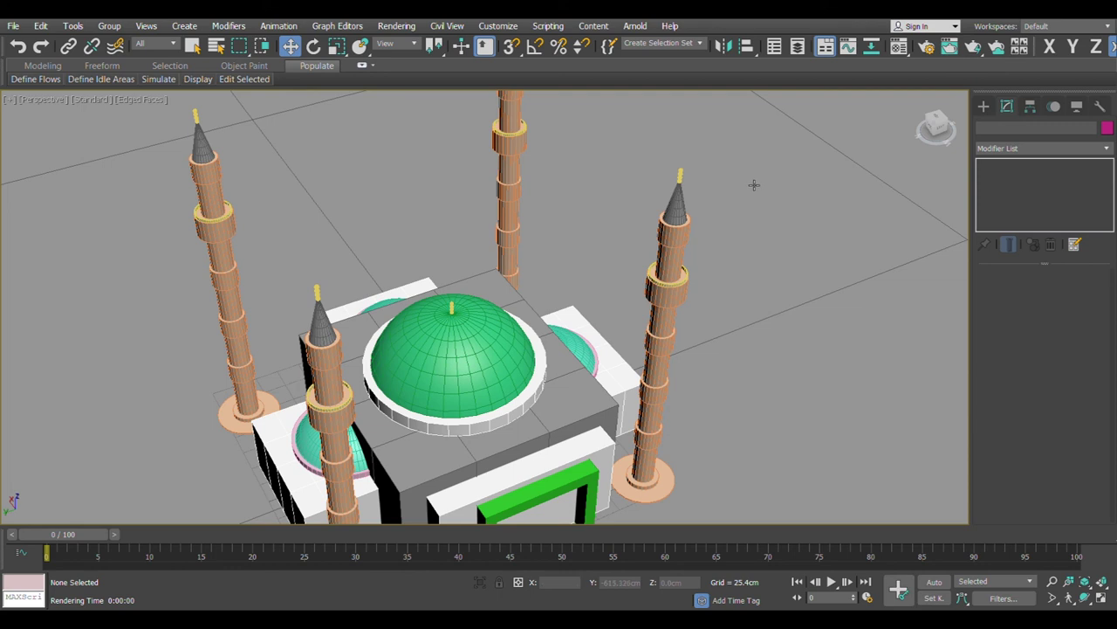
left_click(988, 108)
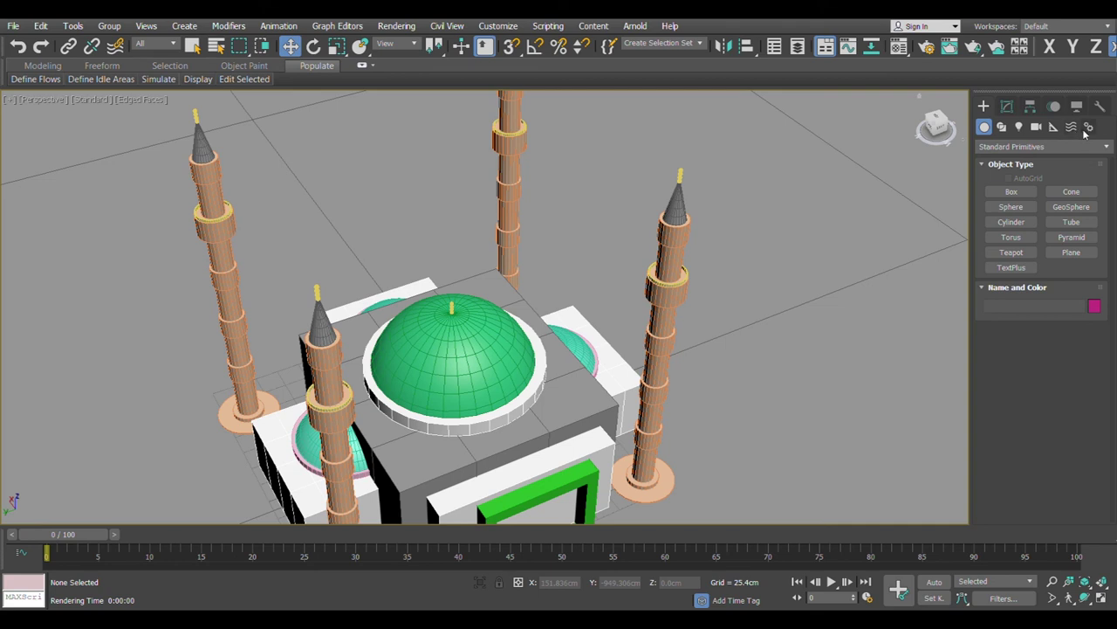
Create a Daylight system, dragging its compass beside the mosque and placing the sun.
left_click(1088, 128)
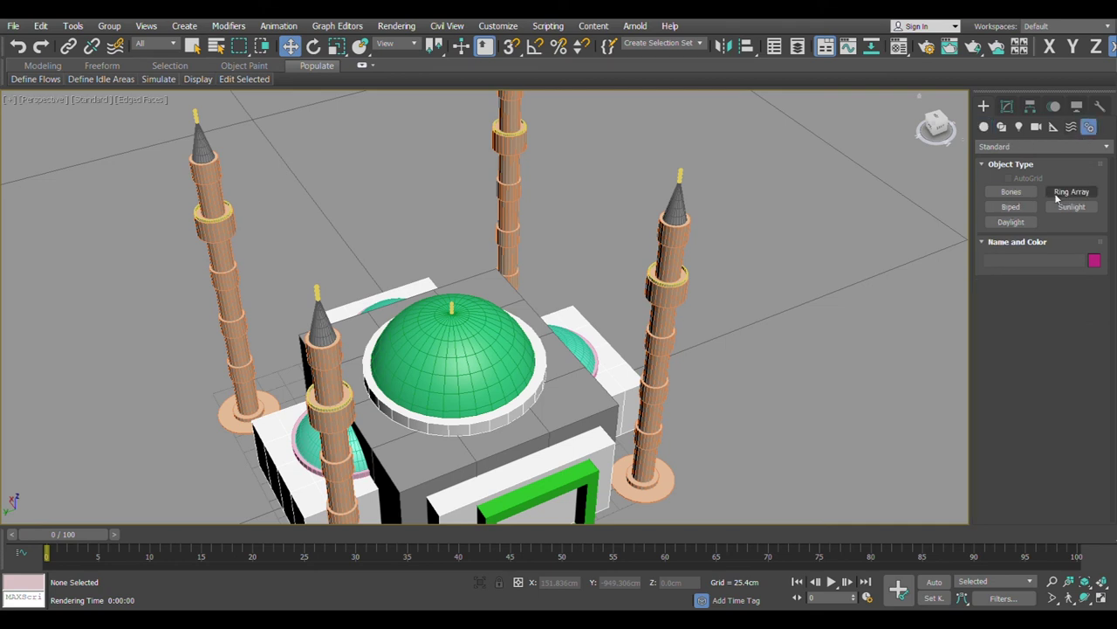
left_click(1012, 222)
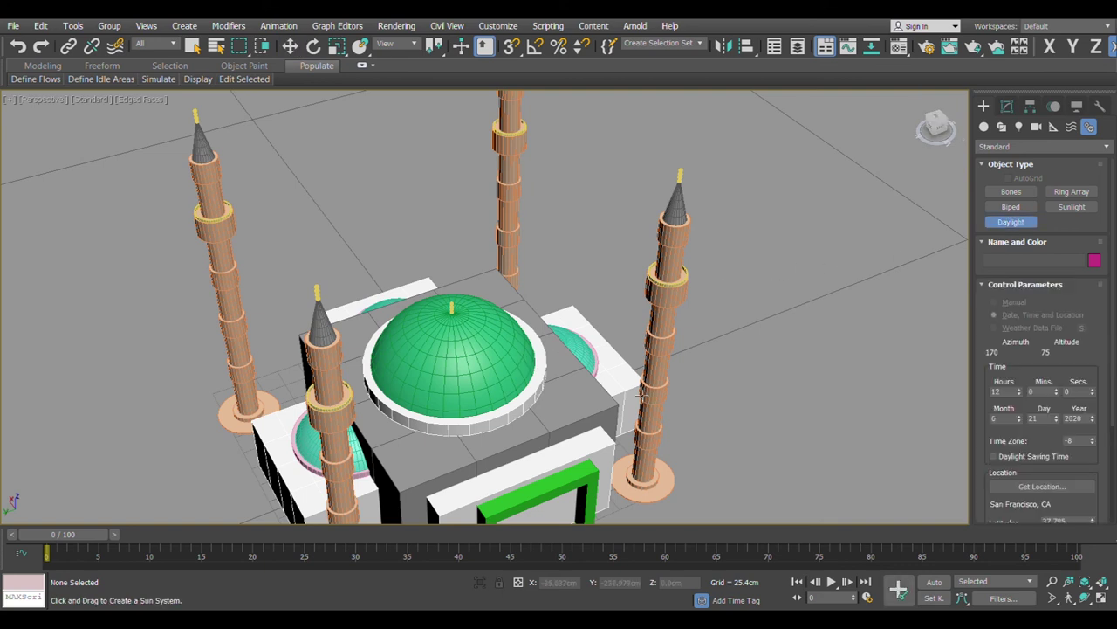
scroll(568, 367, "down", 5)
left_click_drag(667, 361, 727, 386)
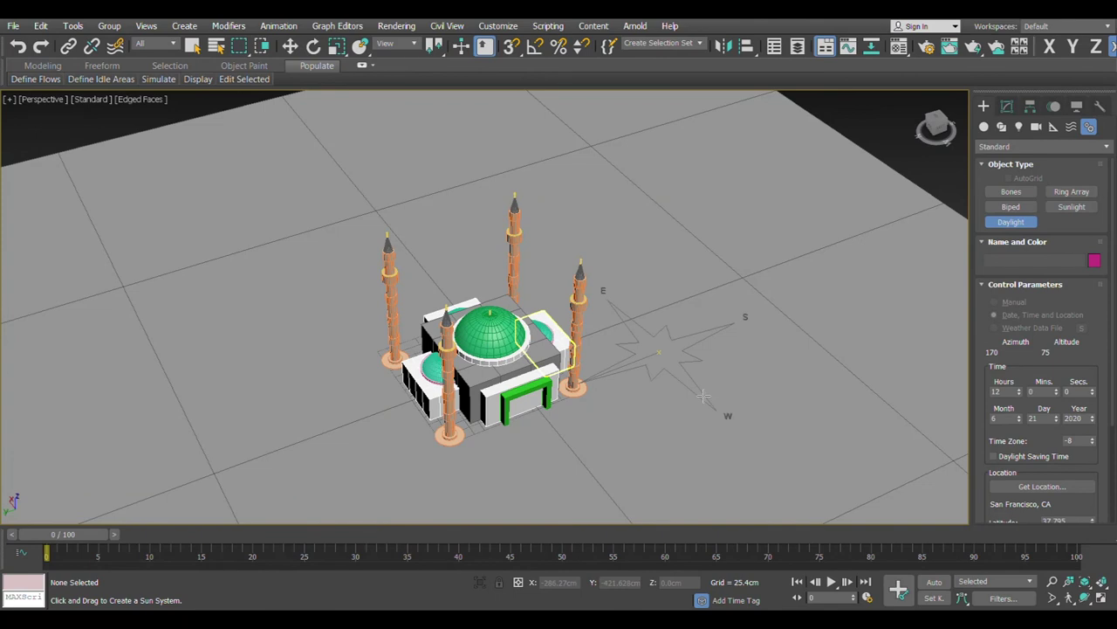
left_click(794, 149)
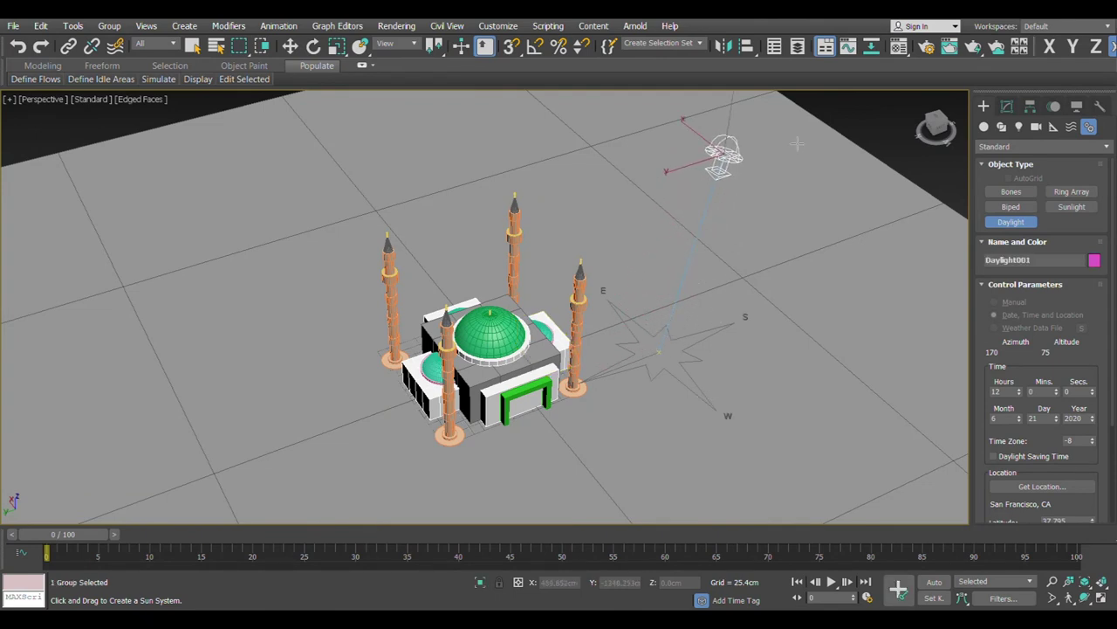
Set the daylight's sun position to Manual and finish creating daylight systems.
scroll(613, 307, "up", 4)
middle_click_drag(608, 333, 694, 303)
scroll(773, 315, "down", 4)
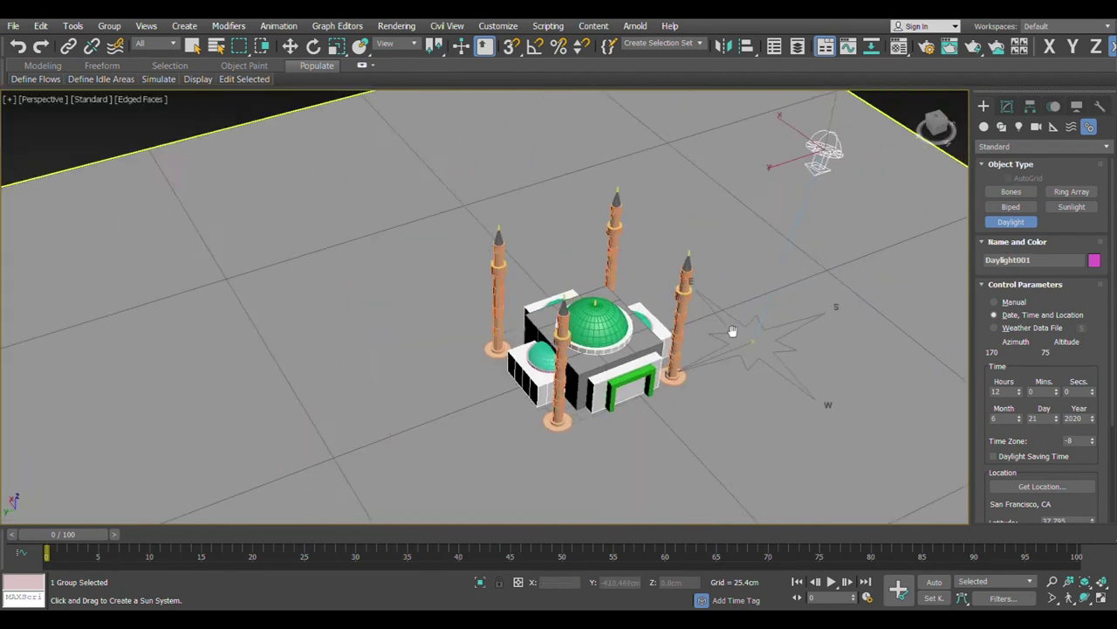
left_click(1006, 303)
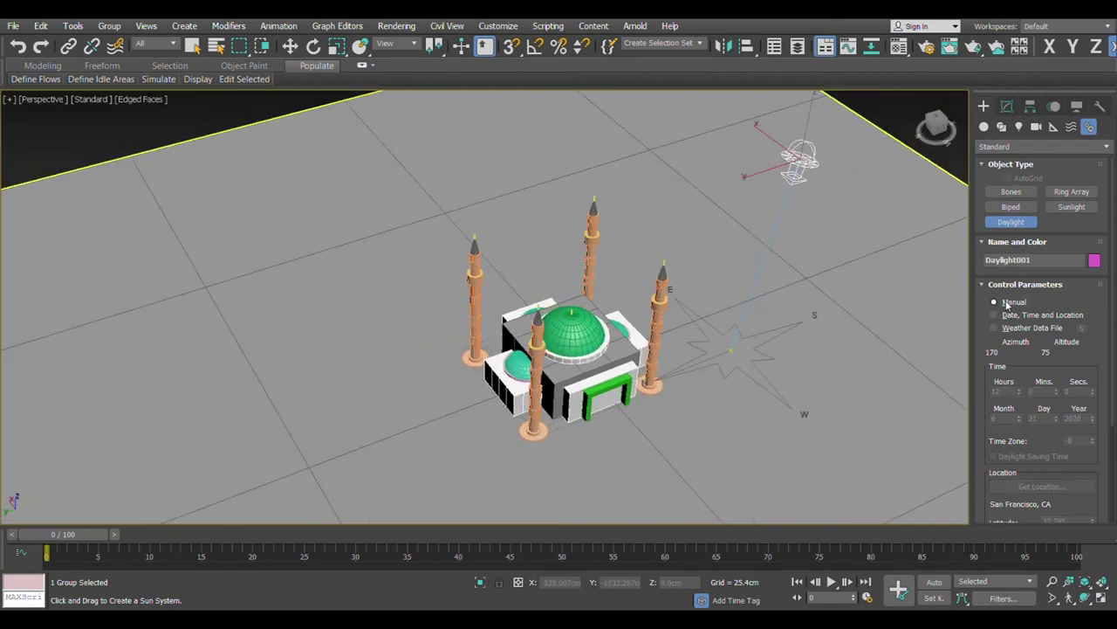
middle_click_drag(889, 315, 825, 337)
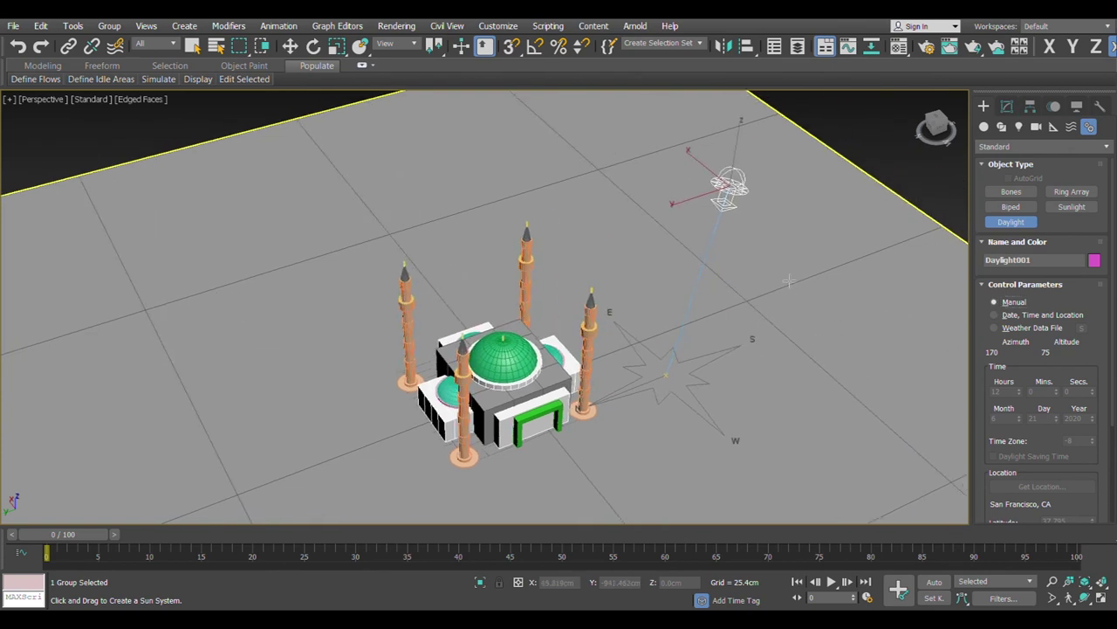
right_click(755, 256)
Select the sun and move it lower and off to the right.
left_click(731, 194)
left_click(731, 194)
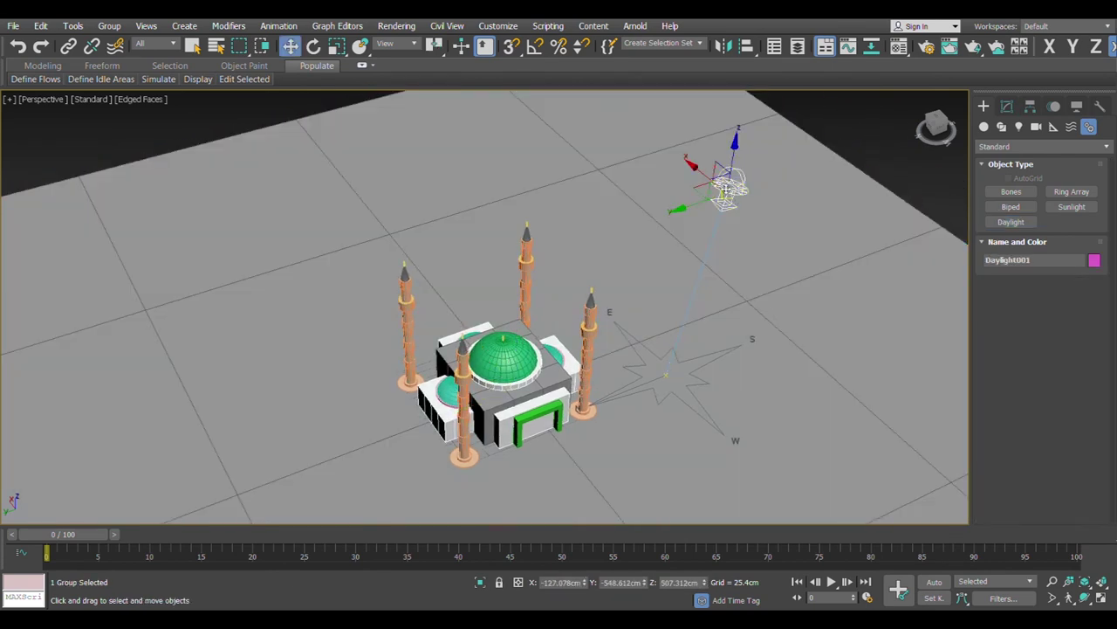
left_click_drag(705, 174, 807, 269)
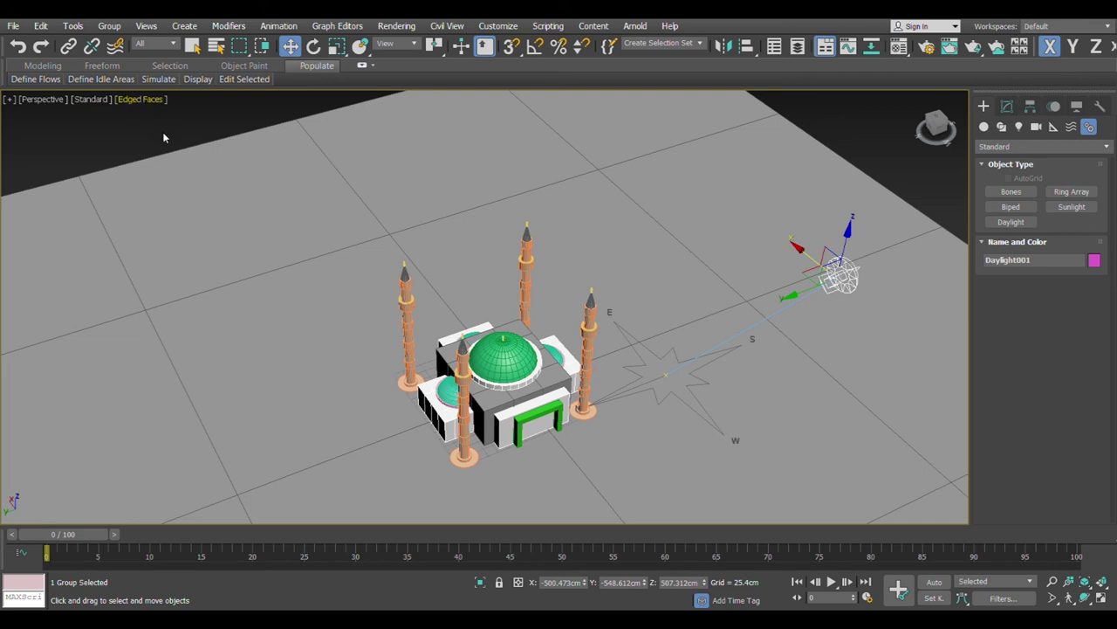
Switch the viewport to High Quality shading with shadows.
left_click(101, 102)
left_click(113, 116)
mouse_move(367, 284)
middle_mouse_down()
mouse_move(367, 269)
mouse_move(385, 266)
middle_mouse_up()
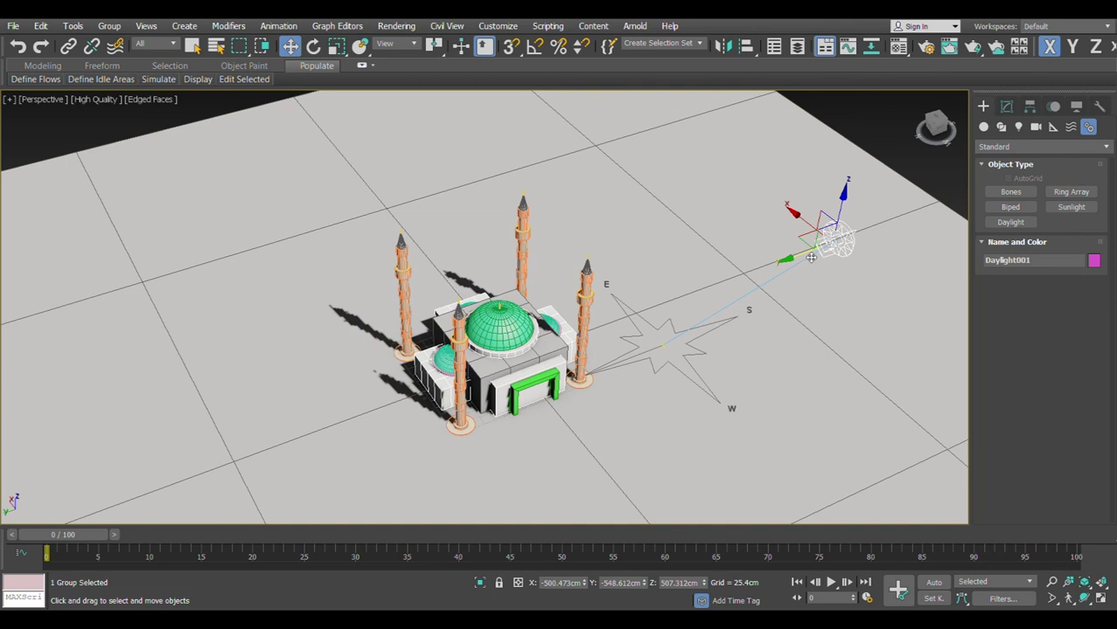
Enable Cast Shadows in Daylight001's Skylight Parameters.
left_click(1010, 110)
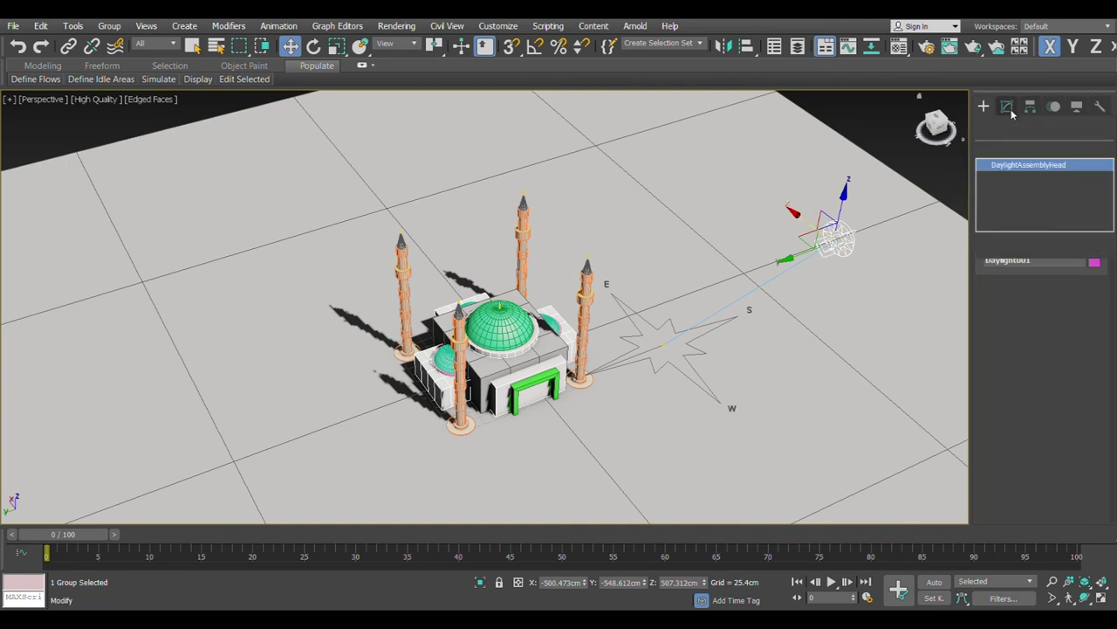
scroll(1088, 437, "down", 8)
scroll(1088, 436, "down", 8)
scroll(1085, 446, "down", 4)
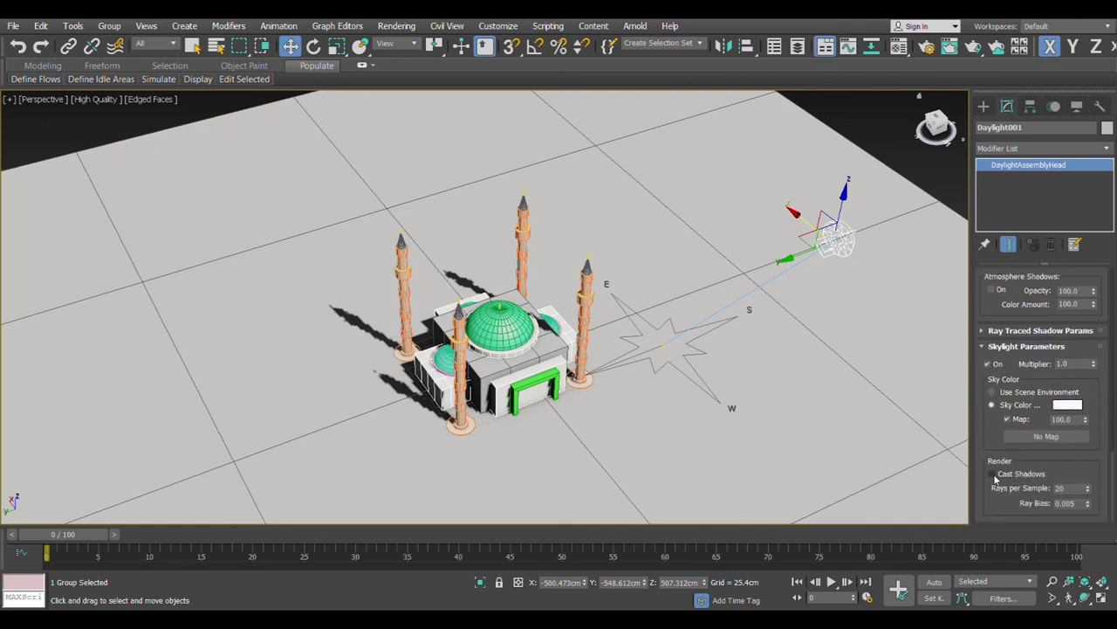
left_click(992, 474)
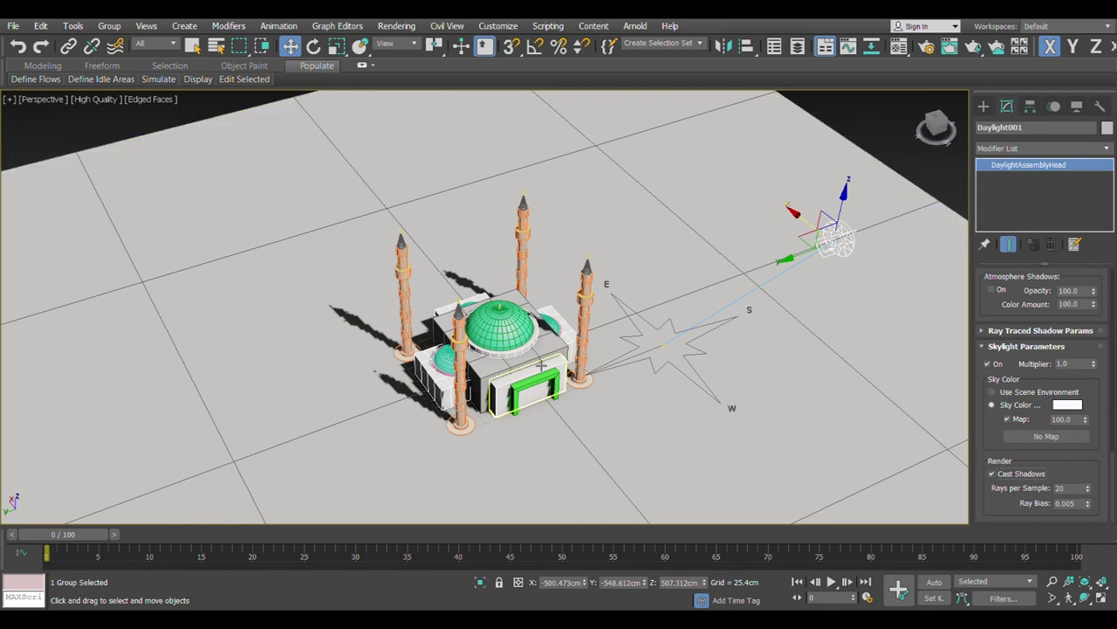
scroll(548, 366, "up", 3)
scroll(545, 367, "up", 2)
scroll(567, 382, "up", 3)
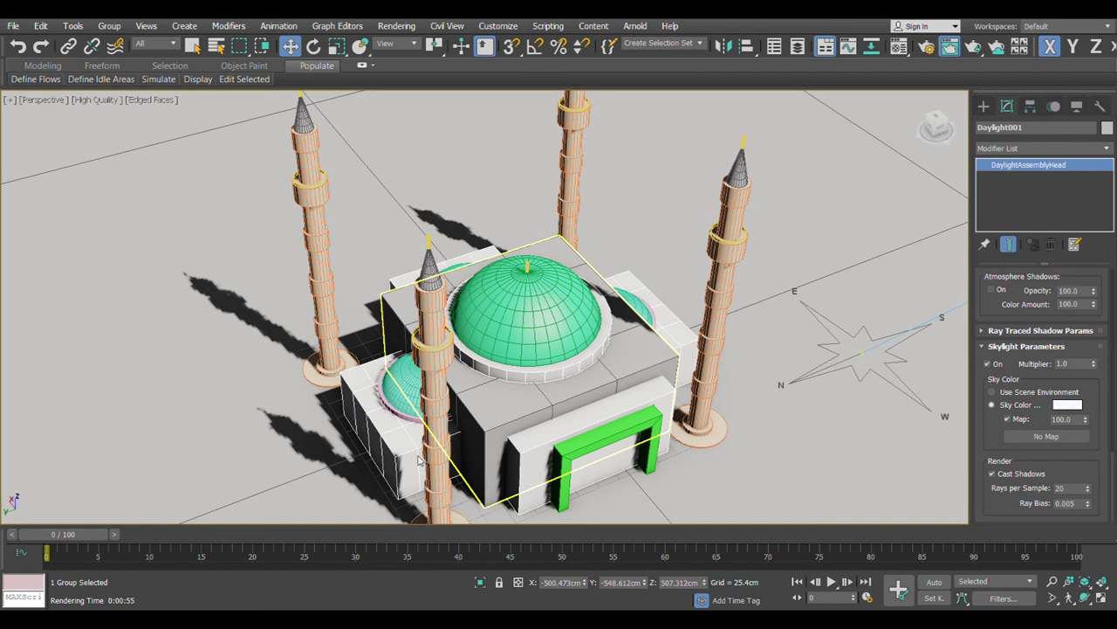
Hide the mosque's selection bracket with J for an unobstructed close-up.
key("j")
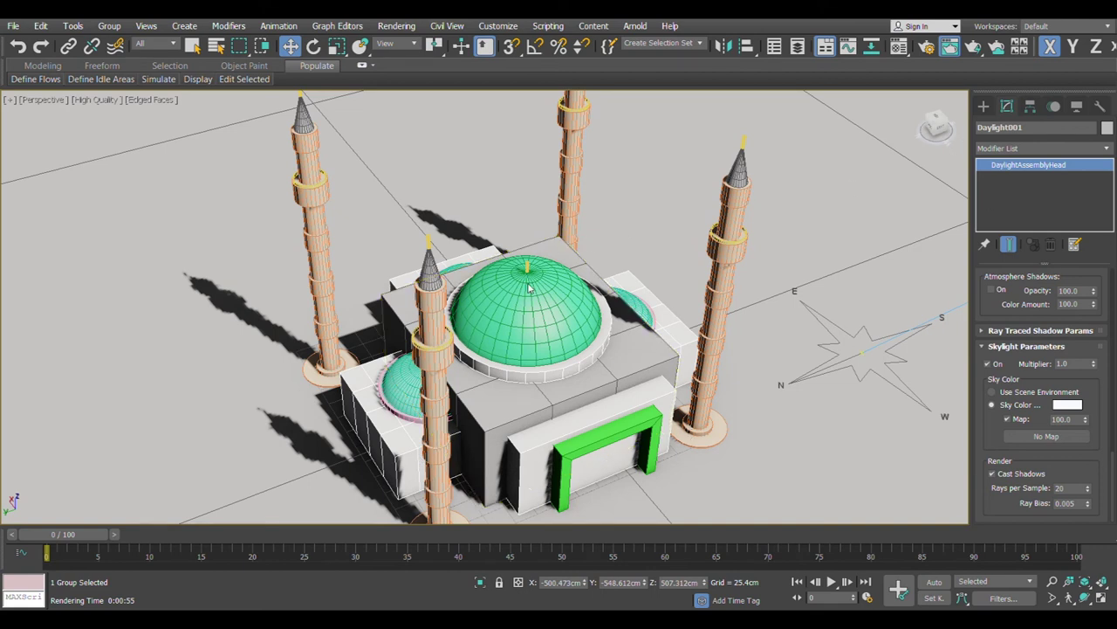